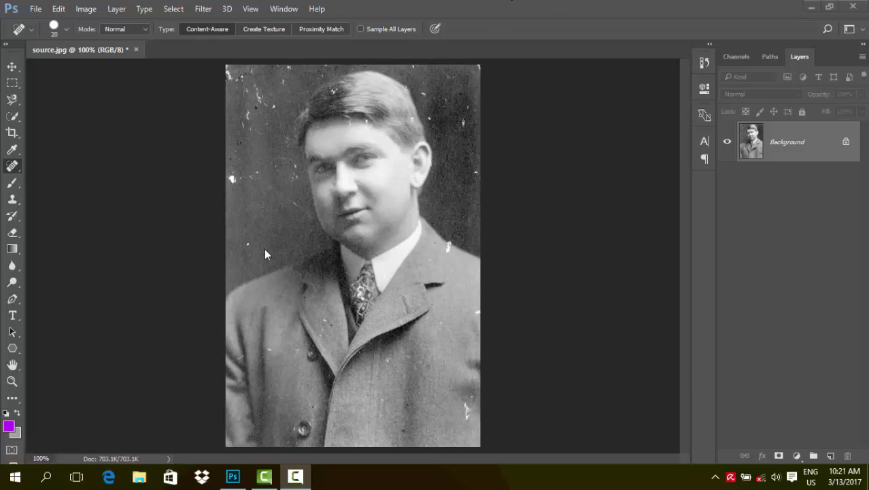
Step: Select the Spot Healing Brush and shrink it to size 9
{"action": "left_click", "coordinate": [12, 172]}
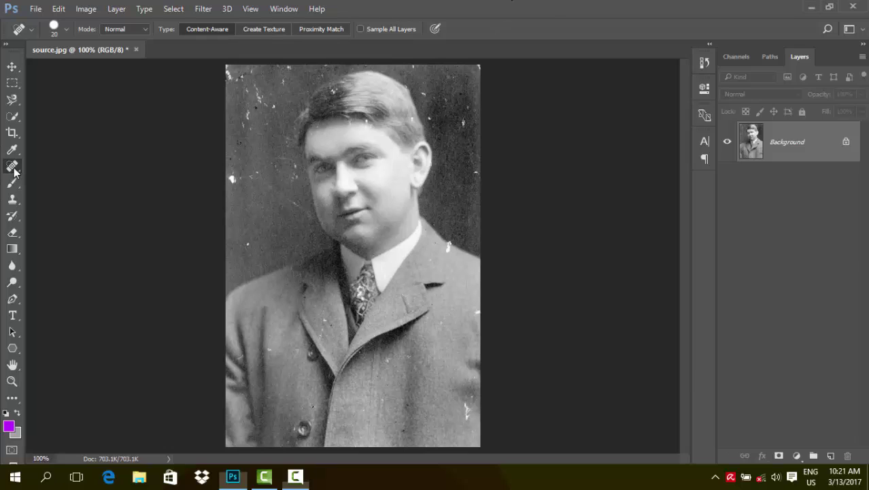
{"action": "right_click", "coordinate": [11, 166]}
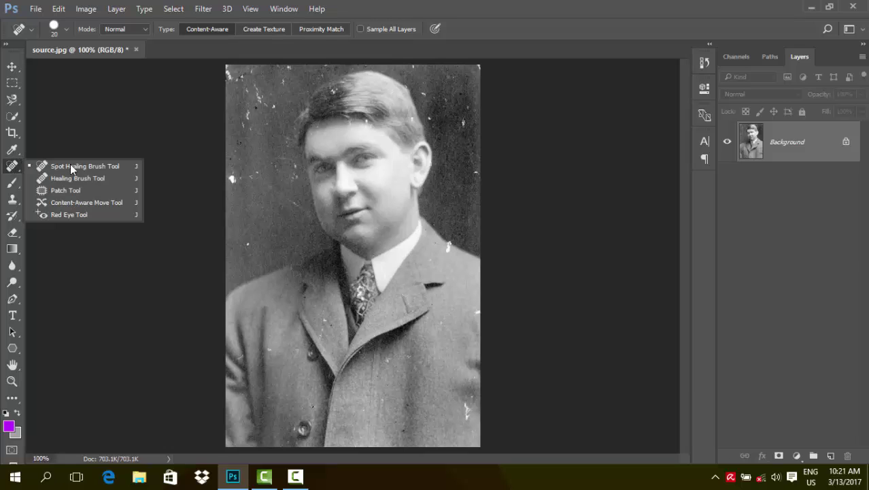
{"action": "left_click", "coordinate": [74, 170]}
{"action": "key", "text": "bracketleft"}
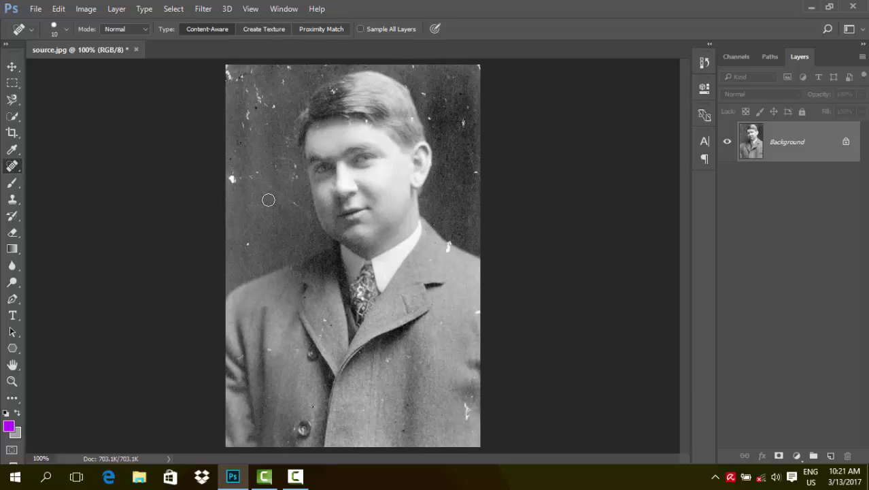
{"action": "key", "text": "bracketleft"}
Step: Heal the white speck on the background beside the left shoulder
{"action": "key", "text": "ctrl+plus"}
{"action": "key", "text": "ctrl+plus"}
{"action": "left_click_drag", "start_coordinate": [66, 216], "coordinate": [208, 217]}
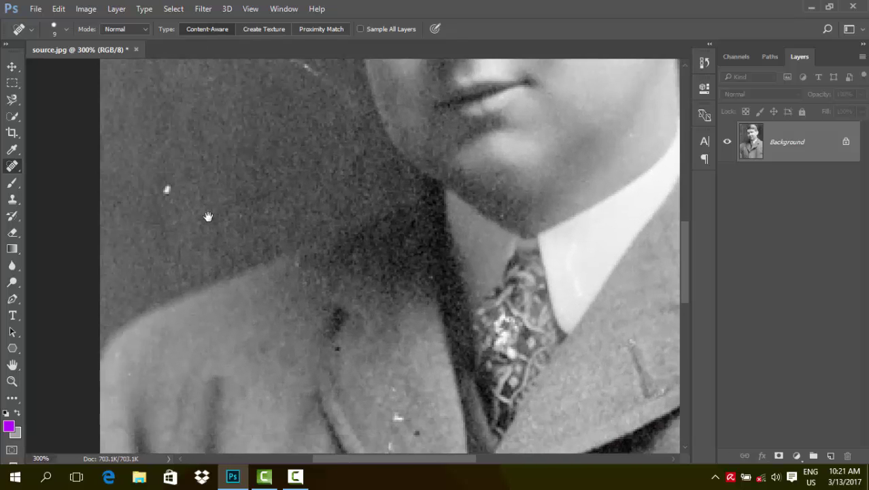
{"action": "left_click", "coordinate": [167, 190]}
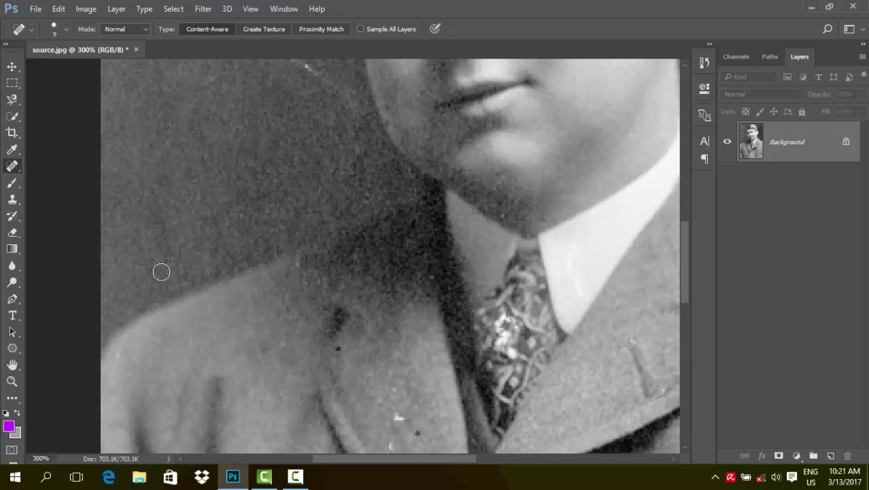
{"action": "key", "text": "ctrl+minus"}
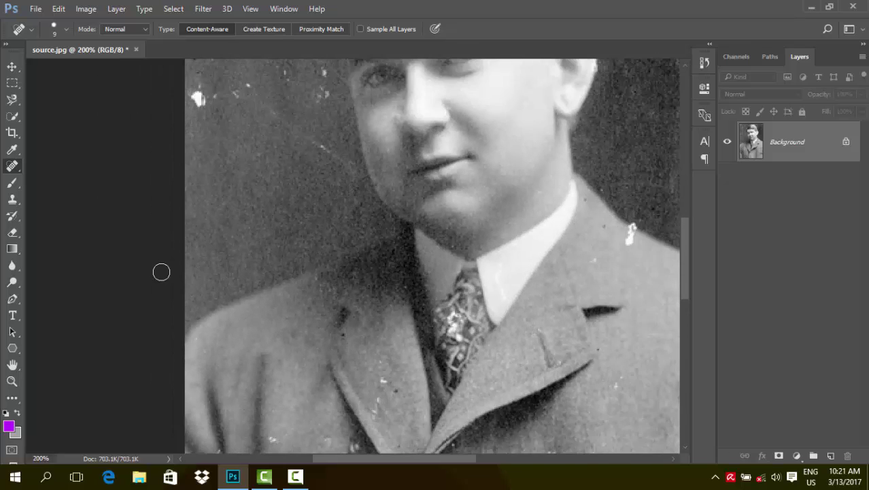
{"action": "key", "text": "ctrl+minus"}
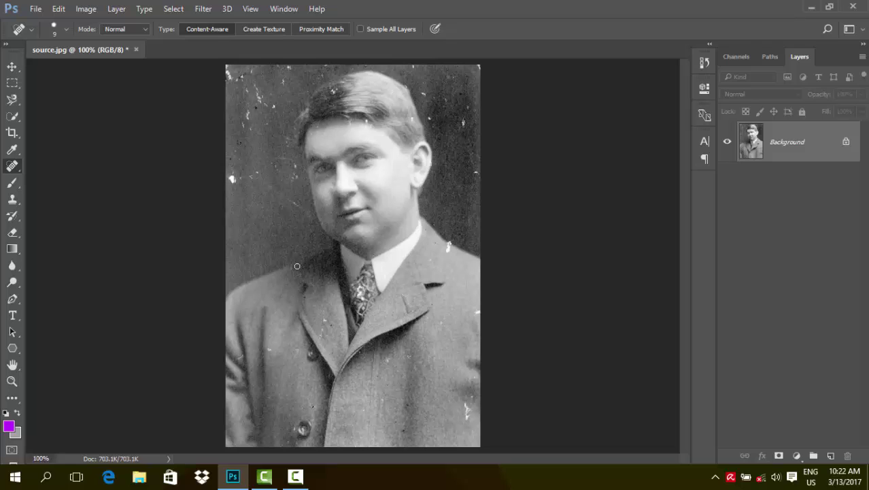
Step: Zoom to 300% and heal a small speck near the white blob by the face
{"action": "key", "text": "ctrl+plus"}
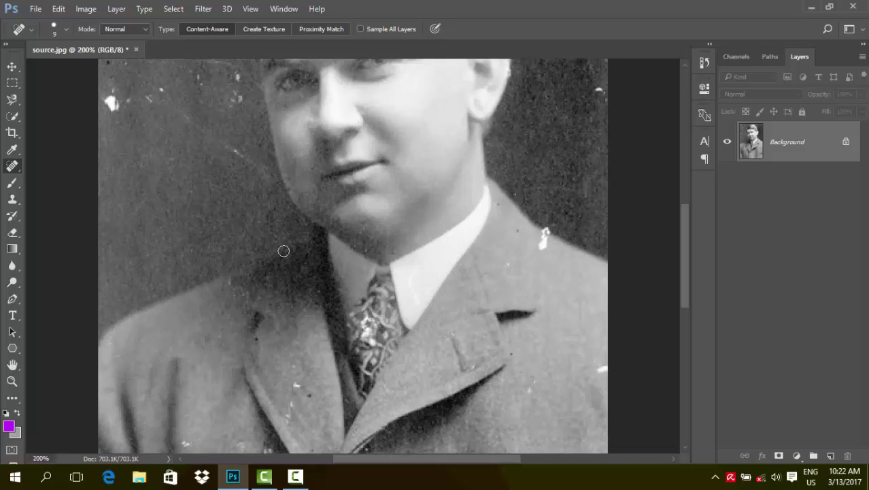
{"action": "left_click_drag", "start_coordinate": [211, 223], "coordinate": [311, 313]}
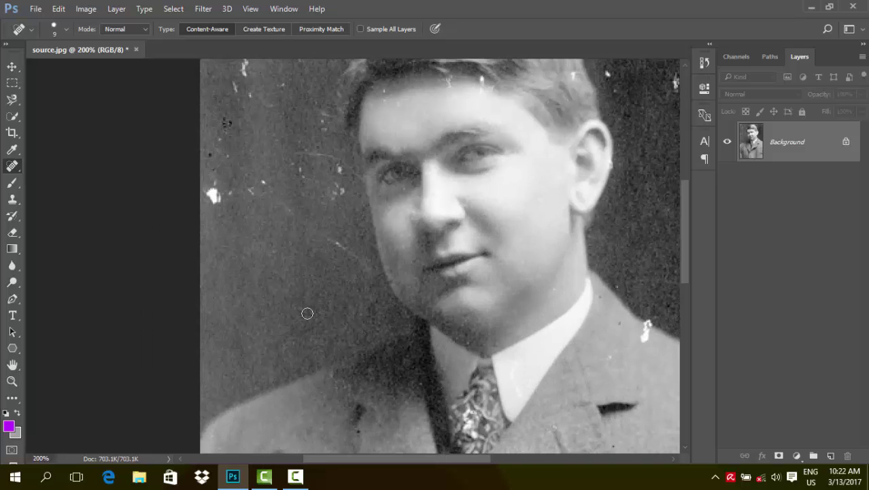
{"action": "key", "text": "ctrl+plus"}
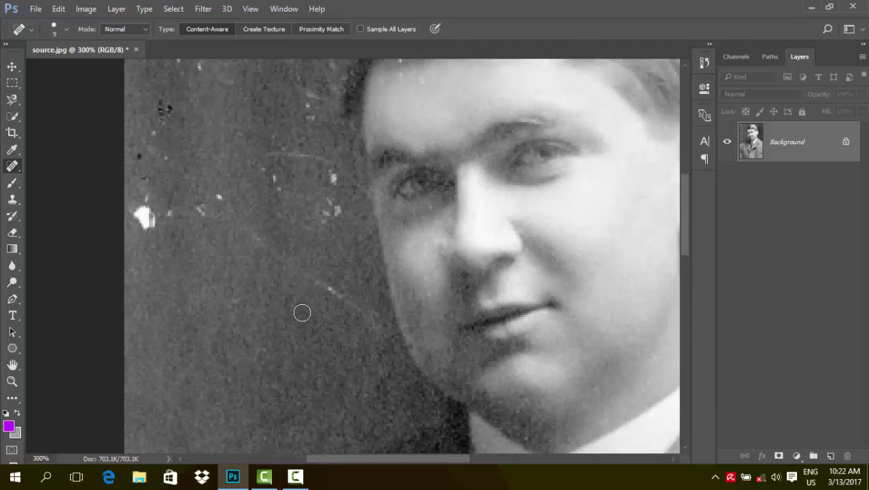
{"action": "scroll", "coordinate": [303, 312], "scroll_direction": "up", "scroll_amount": 2}
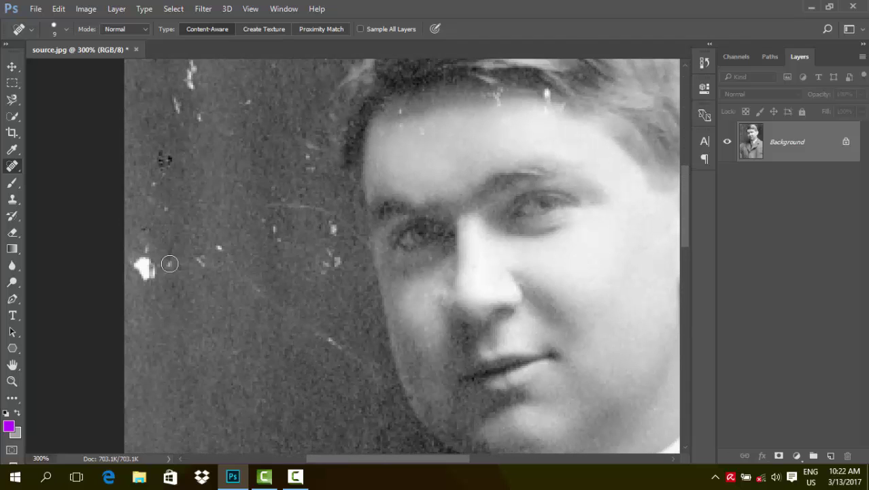
{"action": "left_click", "coordinate": [145, 229]}
{"action": "key", "text": "ctrl+minus"}
{"action": "scroll", "coordinate": [284, 287], "scroll_direction": "down", "scroll_amount": 1}
{"action": "scroll", "coordinate": [204, 273], "scroll_direction": "up", "scroll_amount": 1}
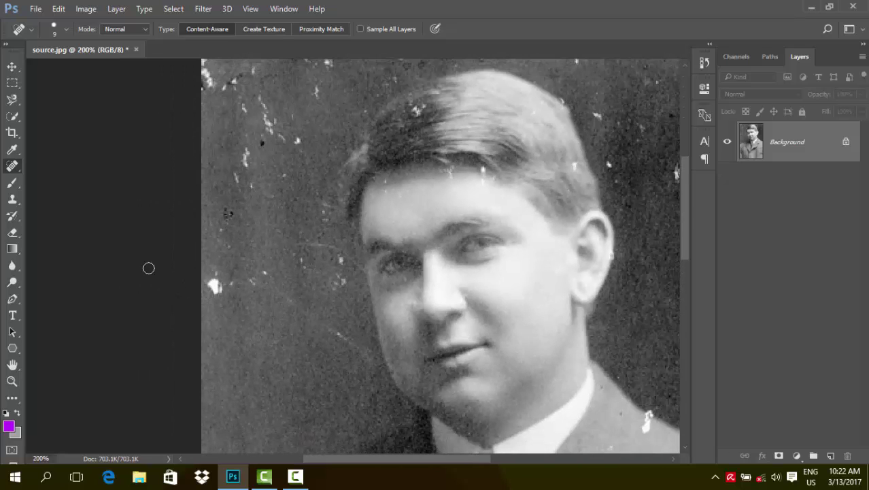
Step: Switch from spot healing to the regular Healing Brush Tool
{"action": "right_click", "coordinate": [12, 166]}
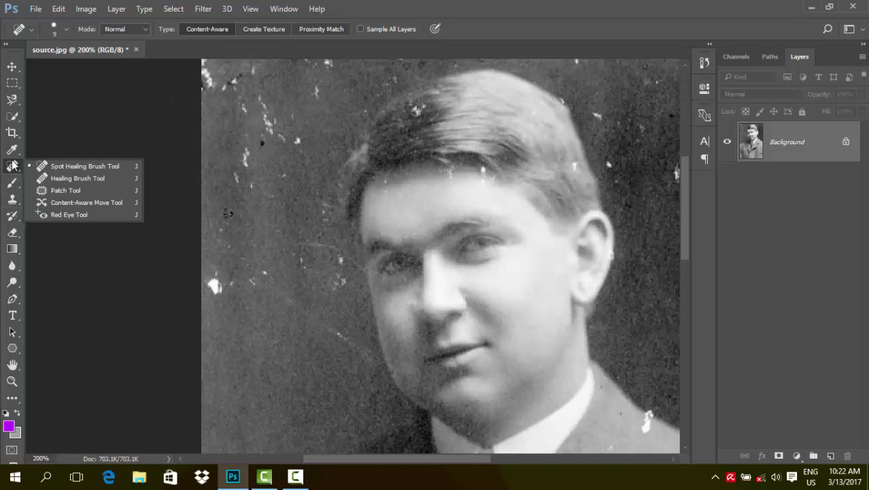
{"action": "left_click", "coordinate": [98, 179]}
{"action": "scroll", "coordinate": [224, 286], "scroll_direction": "down", "scroll_amount": 1}
{"action": "scroll", "coordinate": [231, 278], "scroll_direction": "down", "scroll_amount": 1}
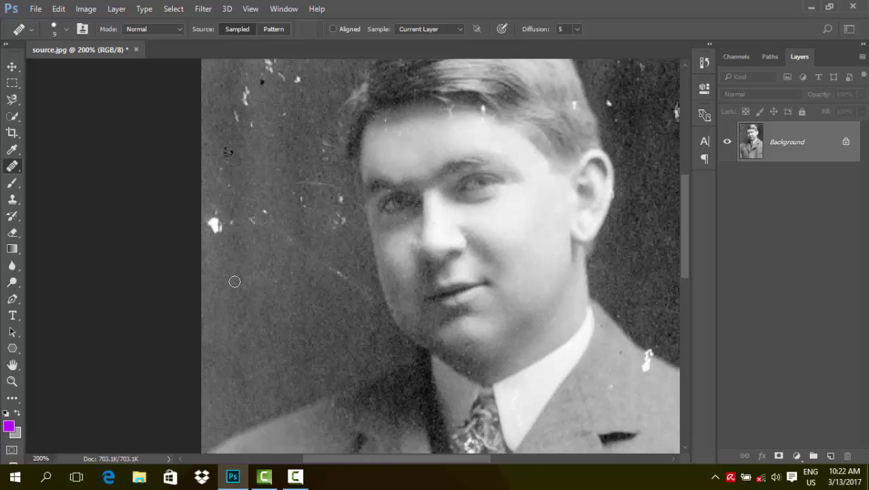
{"action": "scroll", "coordinate": [233, 281], "scroll_direction": "down", "scroll_amount": 1}
{"action": "scroll", "coordinate": [233, 281], "scroll_direction": "up", "scroll_amount": 2}
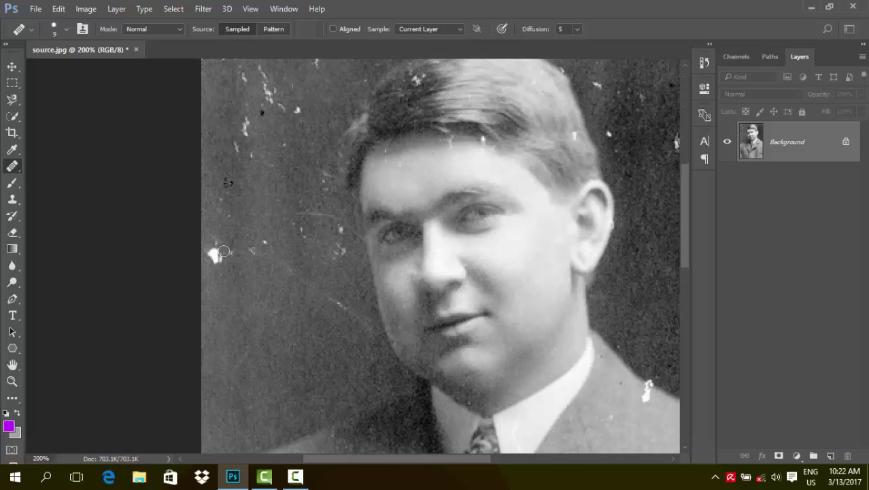
Step: Try healing the white blob and dismiss the missing source point warning
{"action": "left_click", "coordinate": [253, 262]}
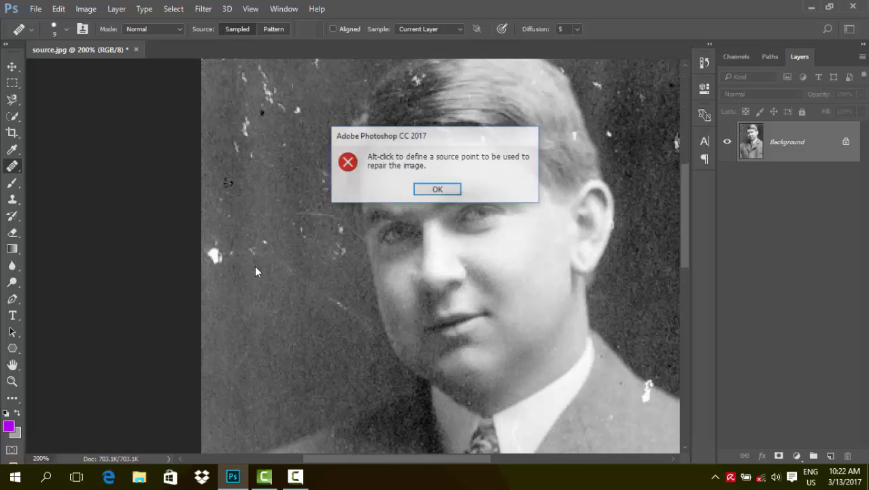
{"action": "left_click", "coordinate": [439, 188]}
{"action": "scroll", "coordinate": [273, 289], "scroll_direction": "down", "scroll_amount": 2}
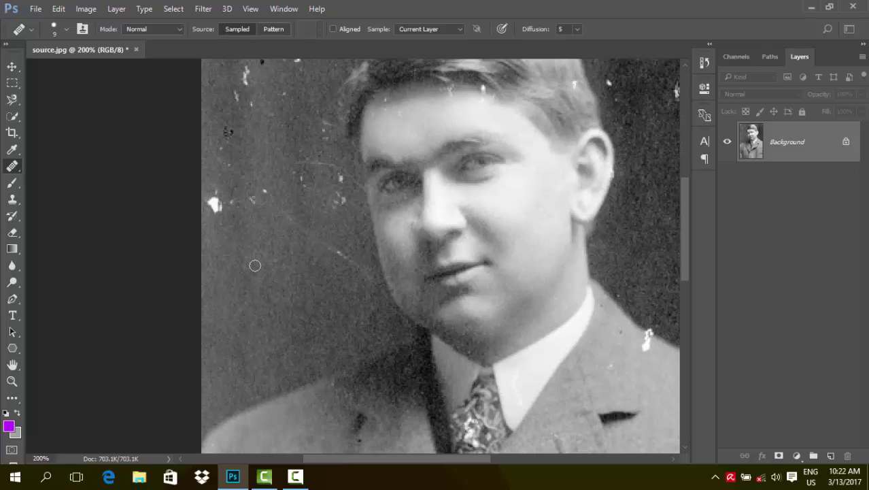
{"action": "scroll", "coordinate": [278, 238], "scroll_direction": "down", "scroll_amount": 3}
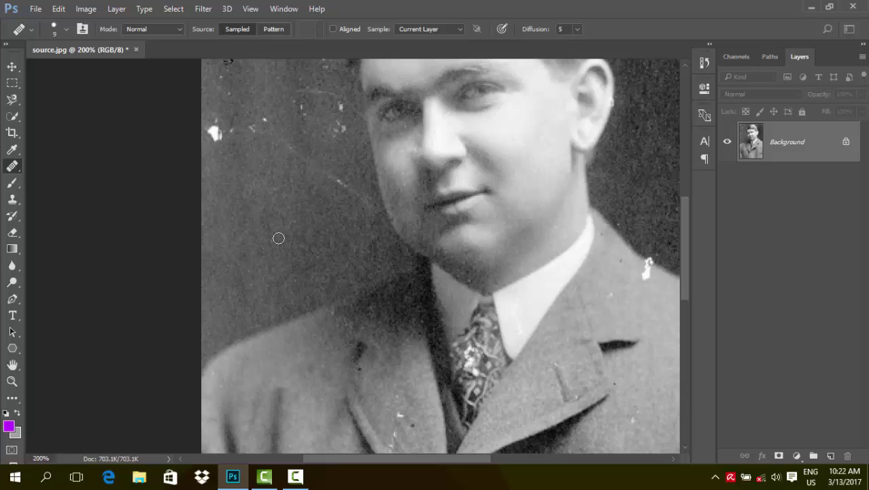
{"action": "scroll", "coordinate": [278, 238], "scroll_direction": "down", "scroll_amount": 2}
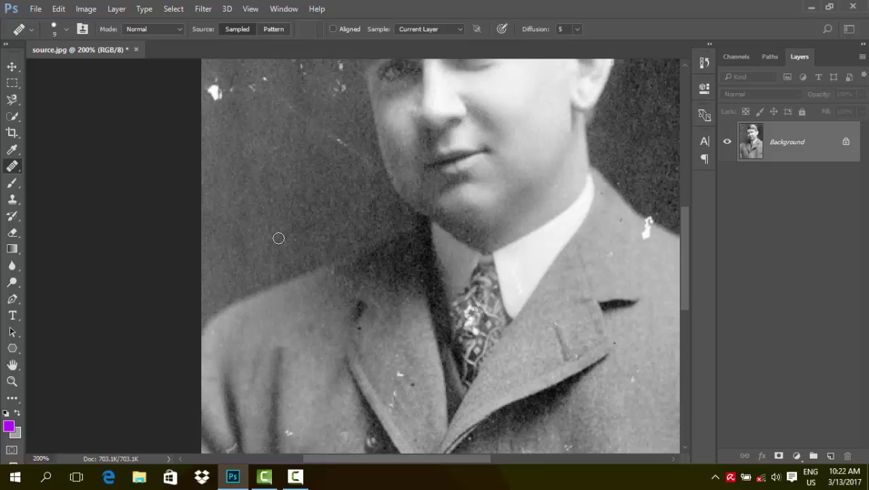
{"action": "scroll", "coordinate": [279, 238], "scroll_direction": "up", "scroll_amount": 2}
{"action": "scroll", "coordinate": [278, 238], "scroll_direction": "up", "scroll_amount": 1}
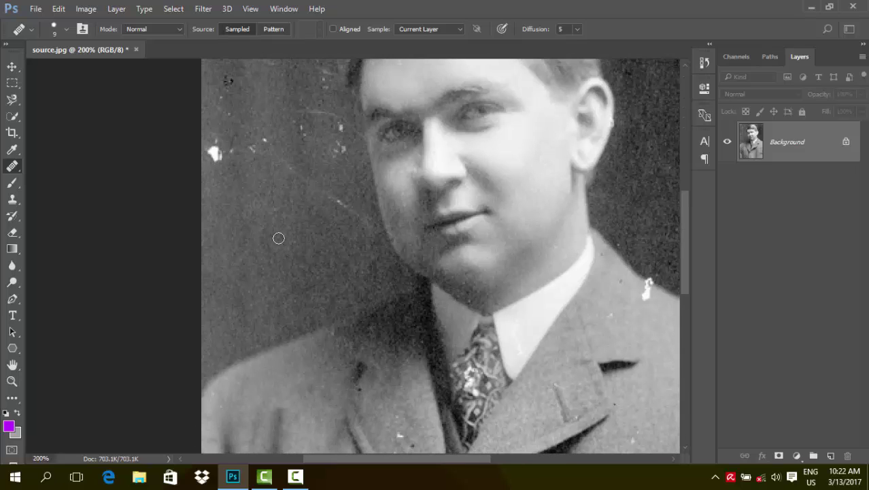
{"action": "scroll", "coordinate": [279, 238], "scroll_direction": "up", "scroll_amount": 2}
{"action": "scroll", "coordinate": [124, 245], "scroll_direction": "up", "scroll_amount": 2}
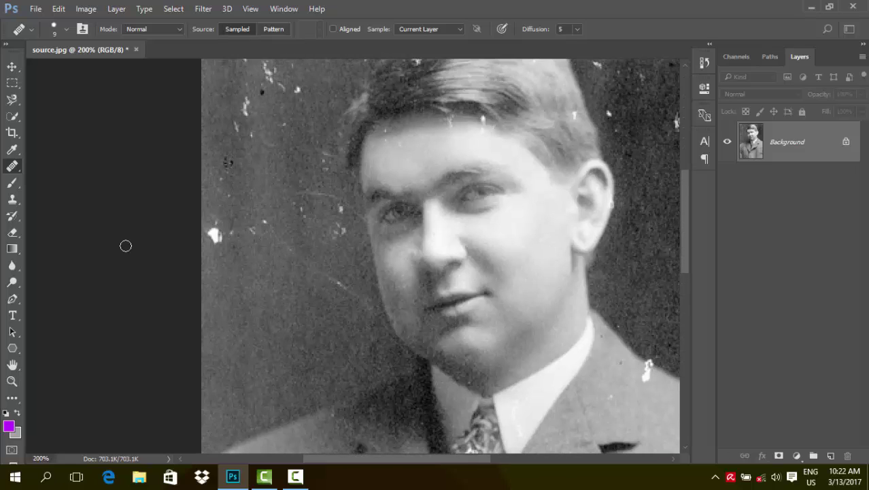
{"action": "right_click", "coordinate": [13, 168]}
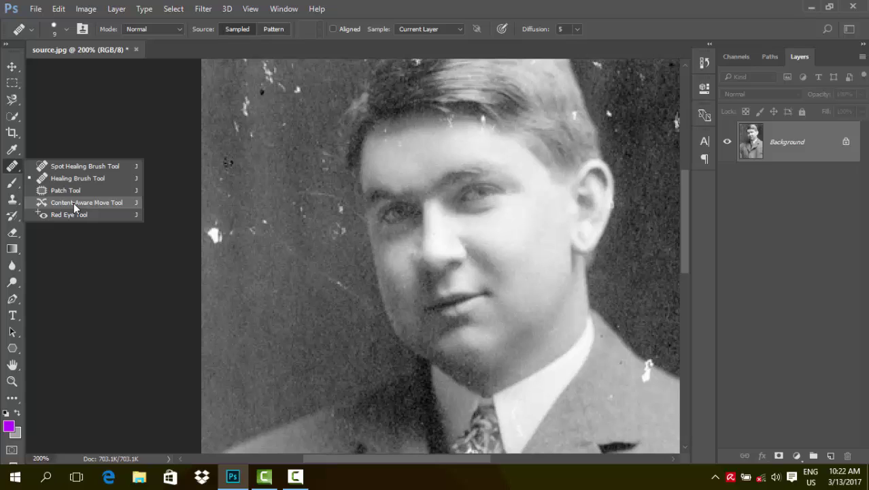
Step: Make the Clone Stamp the active tool (size 21, 100% opacity, Aligned)
{"action": "left_click", "coordinate": [12, 200]}
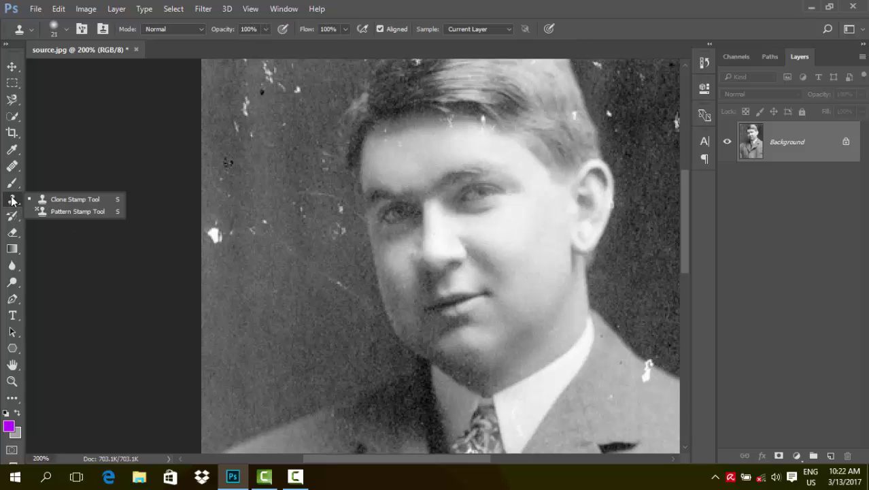
{"action": "left_click", "coordinate": [60, 199]}
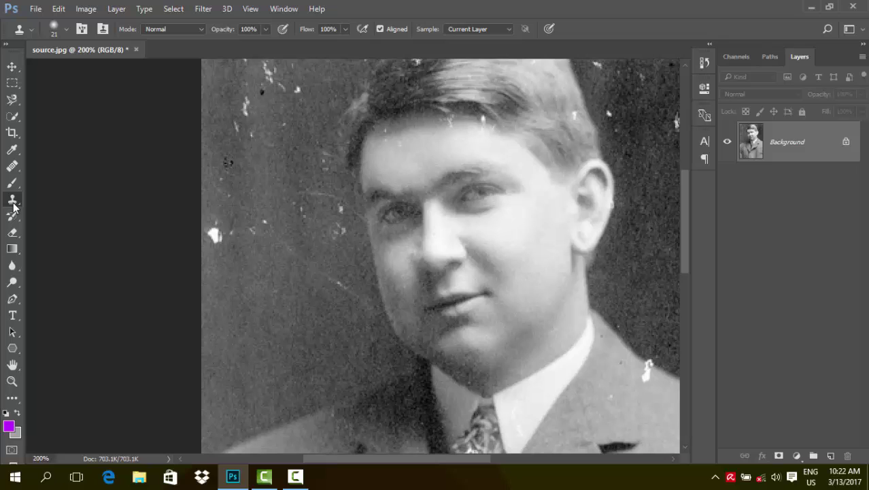
{"action": "right_click", "coordinate": [13, 206]}
{"action": "left_click", "coordinate": [91, 201]}
Step: Scroll and pan around the portrait to inspect the specks
{"action": "scroll", "coordinate": [276, 318], "scroll_direction": "down", "scroll_amount": 3}
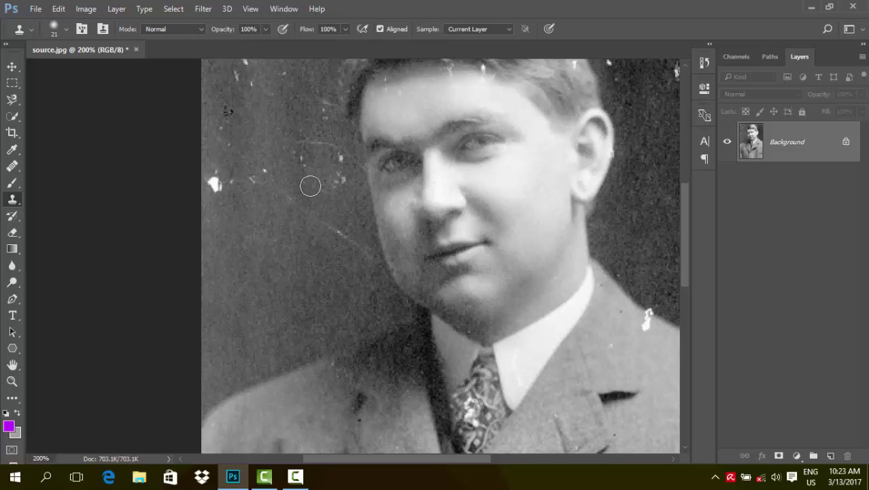
{"action": "scroll", "coordinate": [310, 185], "scroll_direction": "down", "scroll_amount": 2}
{"action": "scroll", "coordinate": [310, 185], "scroll_direction": "up", "scroll_amount": 3}
{"action": "scroll", "coordinate": [306, 199], "scroll_direction": "down", "scroll_amount": 3}
{"action": "scroll", "coordinate": [306, 200], "scroll_direction": "down", "scroll_amount": 1}
{"action": "scroll", "coordinate": [305, 198], "scroll_direction": "down", "scroll_amount": 1}
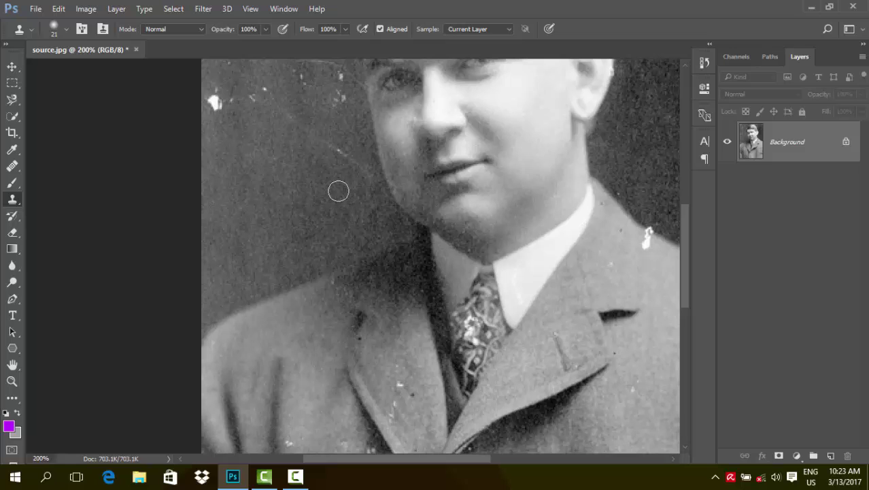
{"action": "left_click_drag", "start_coordinate": [369, 179], "coordinate": [367, 273]}
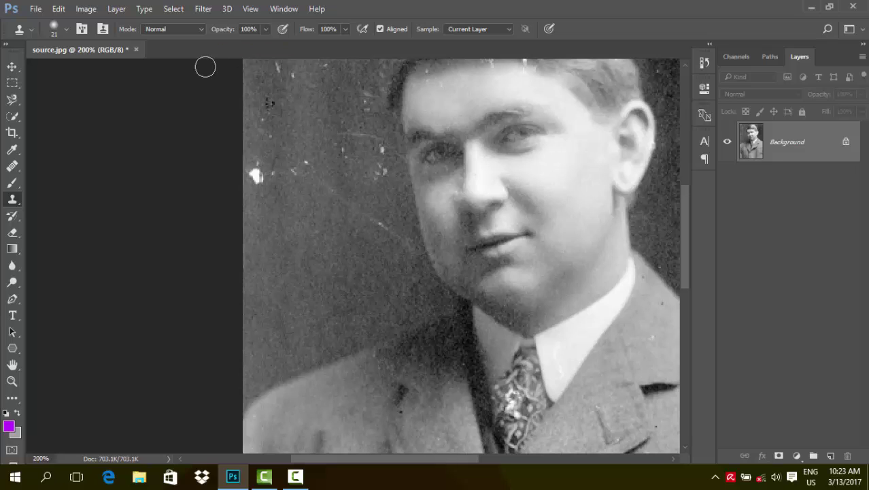
{"action": "scroll", "coordinate": [218, 155], "scroll_direction": "down", "scroll_amount": 2}
{"action": "scroll", "coordinate": [218, 155], "scroll_direction": "down", "scroll_amount": 1}
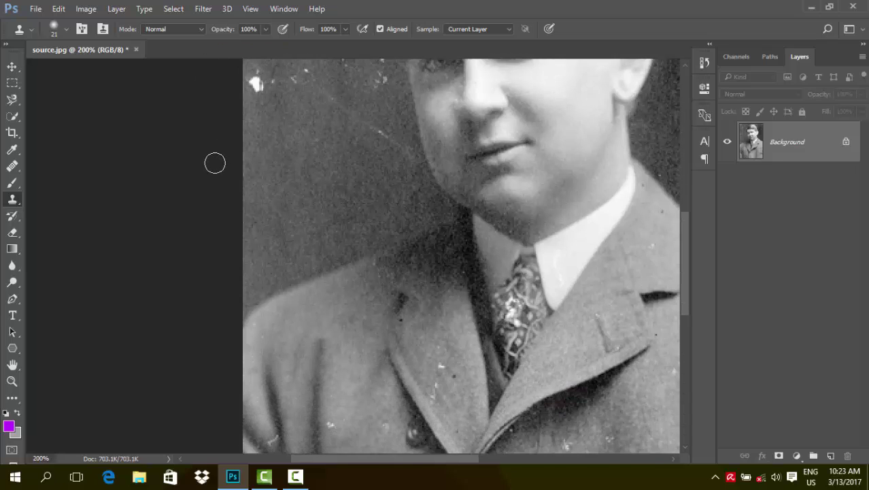
{"action": "scroll", "coordinate": [214, 161], "scroll_direction": "down", "scroll_amount": 1}
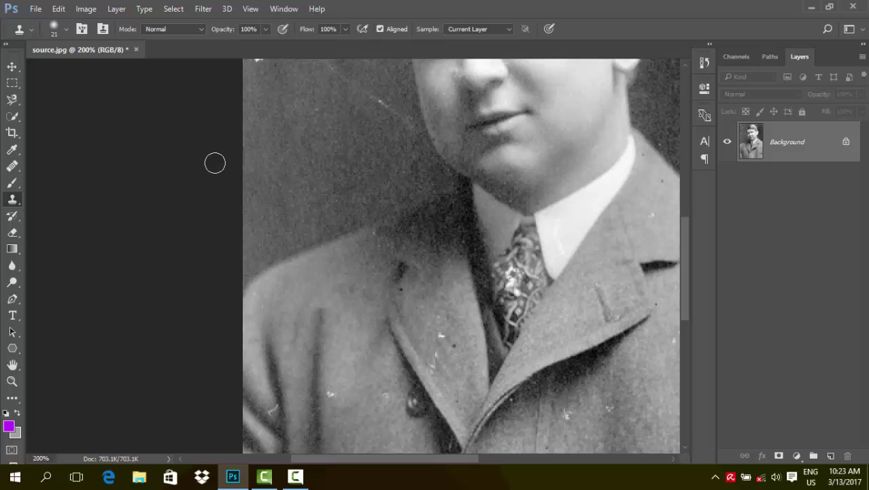
{"action": "scroll", "coordinate": [347, 187], "scroll_direction": "up", "scroll_amount": 2}
{"action": "scroll", "coordinate": [355, 191], "scroll_direction": "up", "scroll_amount": 1}
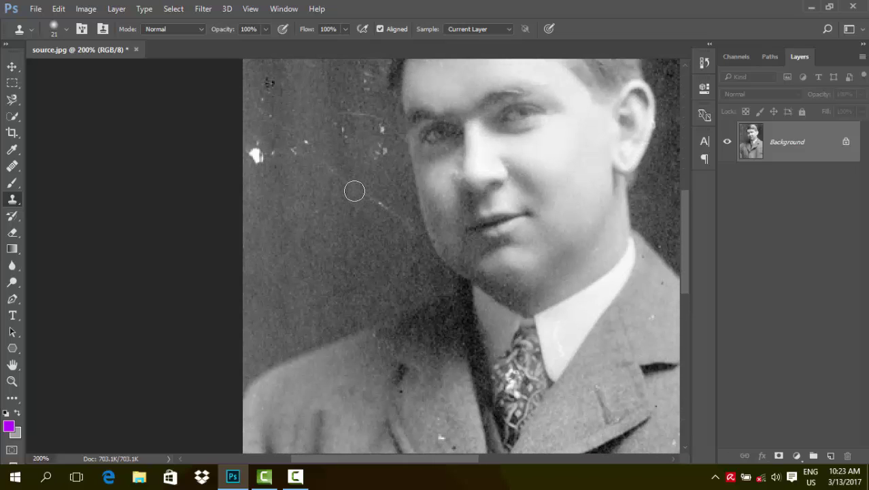
{"action": "scroll", "coordinate": [350, 192], "scroll_direction": "up", "scroll_amount": 2}
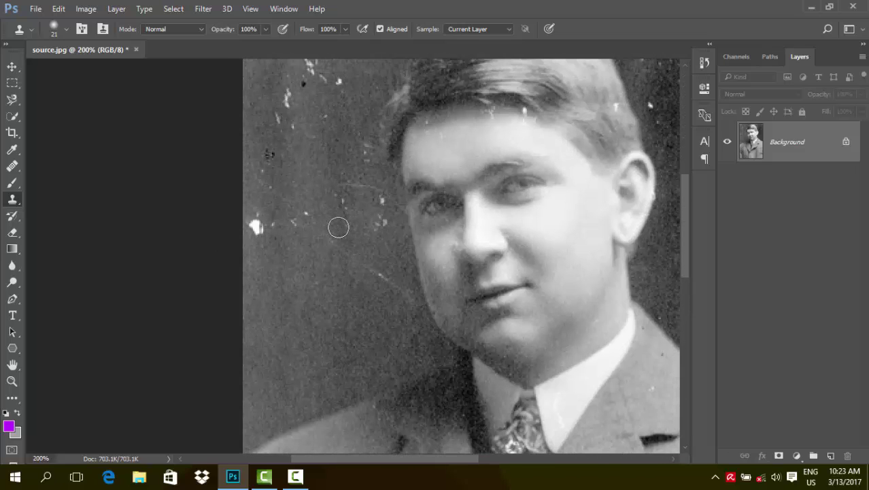
{"action": "scroll", "coordinate": [334, 224], "scroll_direction": "up", "scroll_amount": 1}
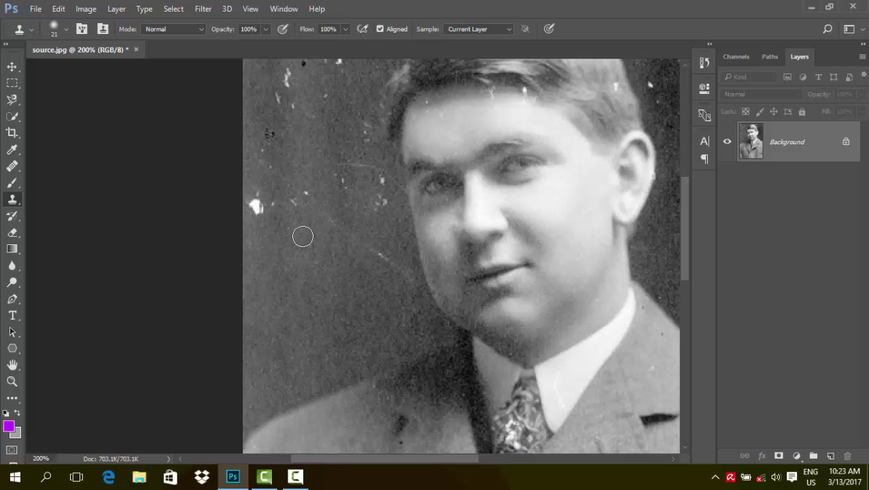
Step: Pan to the left background and Alt-click the man's eye as the clone source
{"action": "left_click_drag", "start_coordinate": [510, 253], "coordinate": [375, 306]}
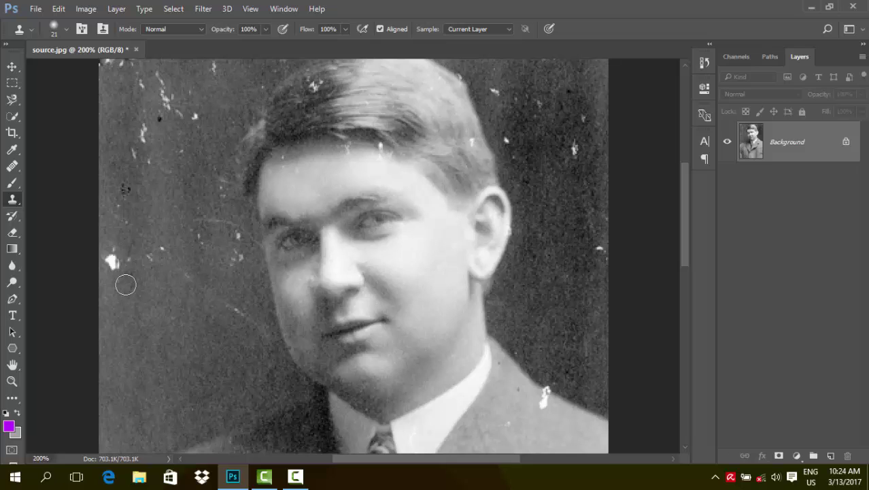
{"action": "left_click_drag", "start_coordinate": [123, 284], "coordinate": [223, 271]}
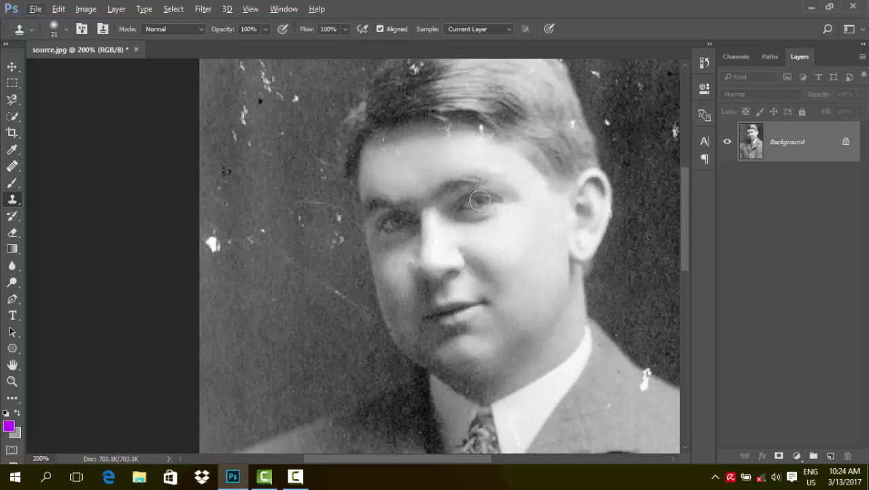
{"action": "key", "text": "alt"}
{"action": "left_click", "coordinate": [479, 200], "text": "alt"}
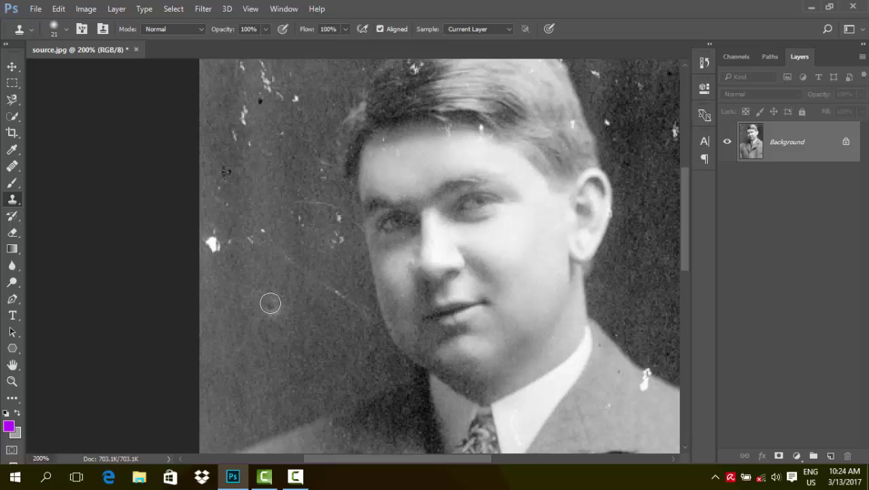
Step: Stamp test copies of the face onto the background with a growing brush
{"action": "left_click_drag", "start_coordinate": [272, 302], "coordinate": [272, 299]}
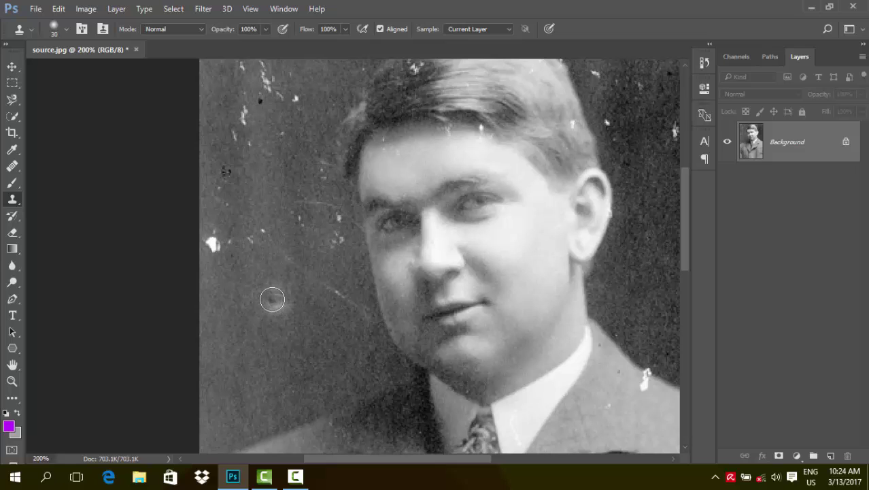
{"action": "key", "text": "bracketright"}
{"action": "key", "text": "bracketright"}
{"action": "key", "text": "bracketright"}
{"action": "left_click", "coordinate": [272, 299]}
{"action": "key", "text": "bracketright"}
{"action": "key", "text": "bracketright"}
{"action": "key", "text": "bracketright"}
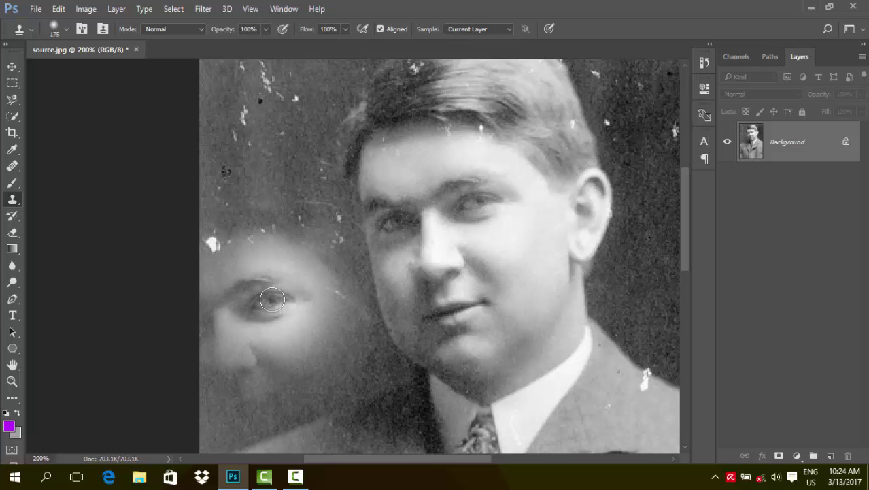
{"action": "left_click", "coordinate": [272, 299]}
{"action": "key", "text": "bracketright"}
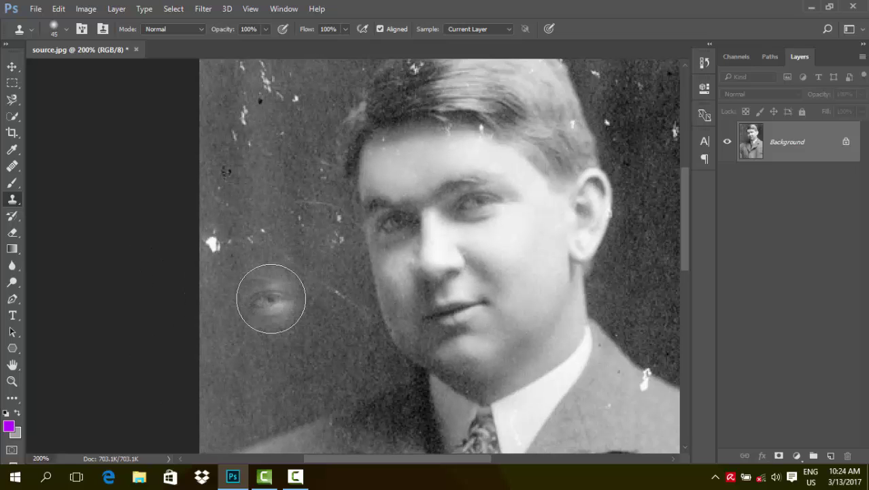
Step: Stamp a face copy onto a new Layer 1, then delete that layer
{"action": "left_click", "coordinate": [831, 455]}
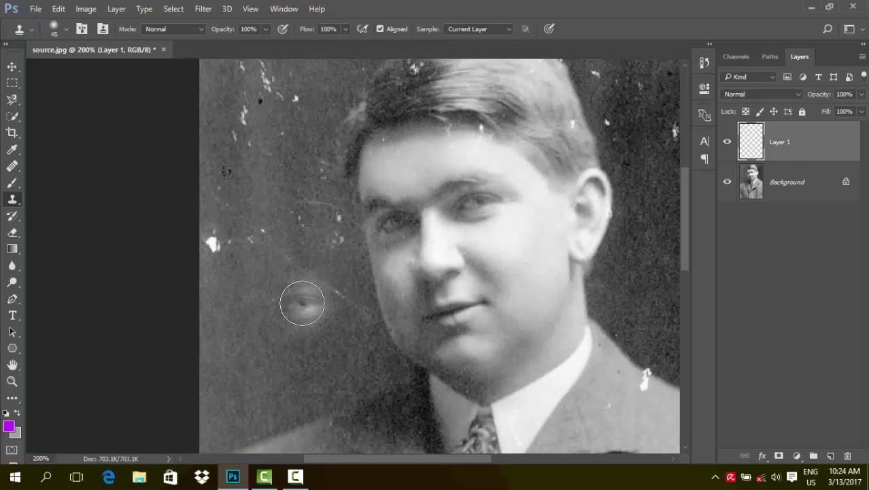
{"action": "left_click", "coordinate": [802, 179]}
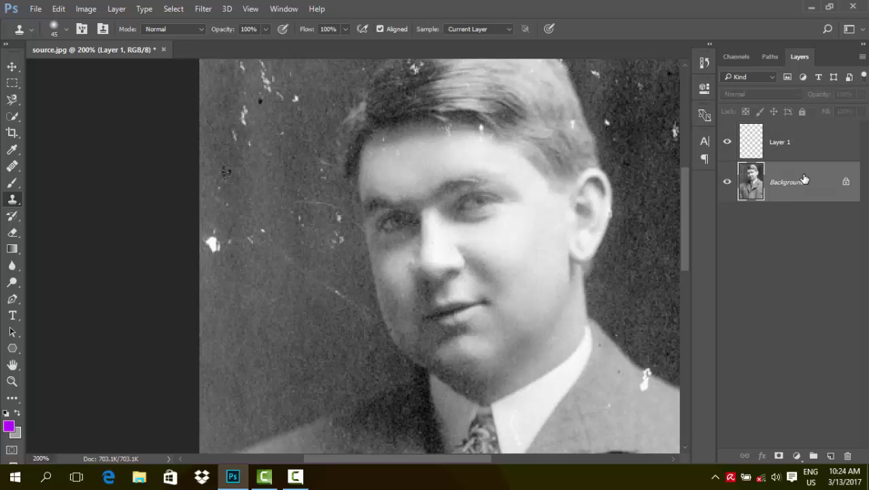
{"action": "left_click", "coordinate": [802, 141]}
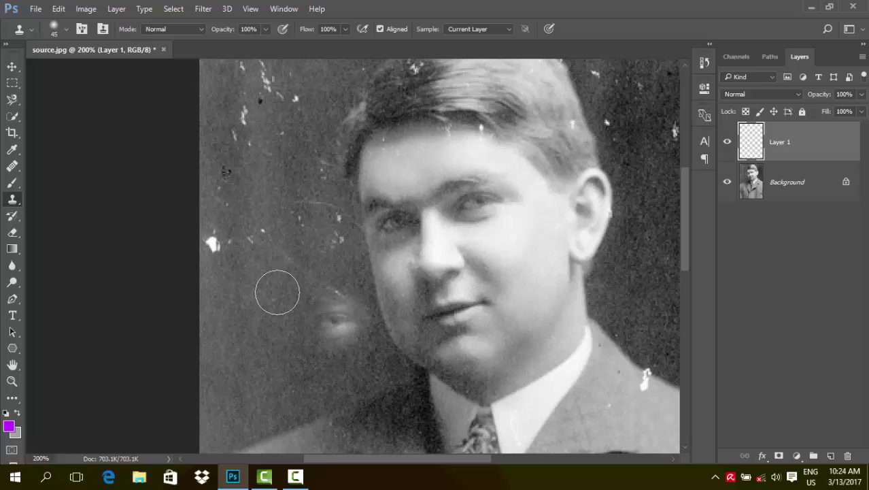
{"action": "mouse_move", "coordinate": [277, 279]}
{"action": "left_mouse_down"}
{"action": "mouse_move", "coordinate": [191, 301]}
{"action": "mouse_move", "coordinate": [219, 229]}
{"action": "mouse_move", "coordinate": [262, 275]}
{"action": "mouse_move", "coordinate": [262, 326]}
{"action": "mouse_move", "coordinate": [225, 355]}
{"action": "mouse_move", "coordinate": [277, 364]}
{"action": "mouse_move", "coordinate": [213, 361]}
{"action": "mouse_move", "coordinate": [260, 389]}
{"action": "mouse_move", "coordinate": [248, 398]}
{"action": "mouse_move", "coordinate": [237, 339]}
{"action": "mouse_move", "coordinate": [273, 266]}
{"action": "mouse_move", "coordinate": [223, 215]}
{"action": "mouse_move", "coordinate": [228, 238]}
{"action": "mouse_move", "coordinate": [287, 320]}
{"action": "mouse_move", "coordinate": [294, 379]}
{"action": "mouse_move", "coordinate": [223, 398]}
{"action": "mouse_move", "coordinate": [271, 408]}
{"action": "mouse_move", "coordinate": [208, 413]}
{"action": "mouse_move", "coordinate": [296, 395]}
{"action": "mouse_move", "coordinate": [320, 377]}
{"action": "mouse_move", "coordinate": [330, 388]}
{"action": "left_mouse_up"}
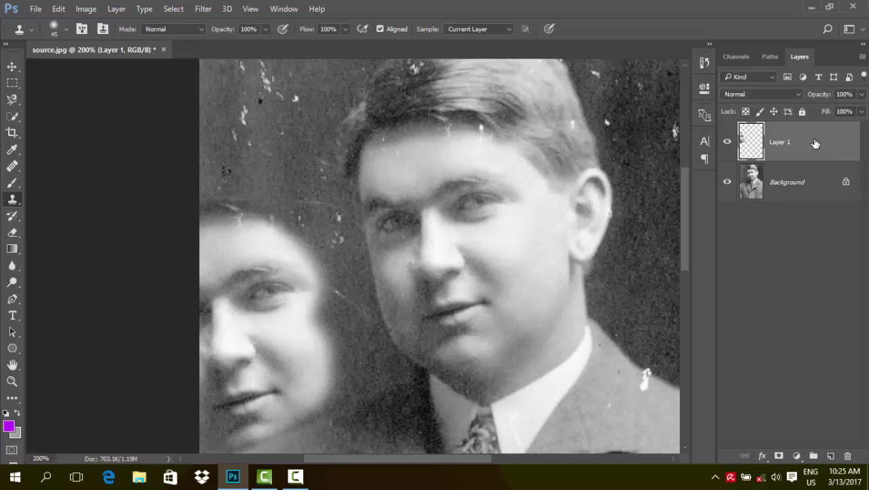
{"action": "key", "text": "Delete"}
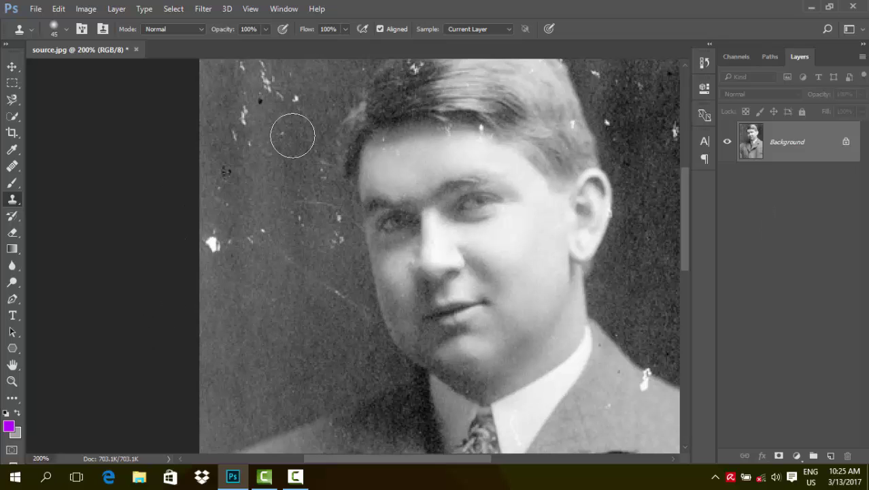
Step: Undo a cheek test stamp and add a fresh empty layer above Background
{"action": "left_click", "coordinate": [366, 253]}
{"action": "key", "text": "ctrl+z"}
{"action": "left_click", "coordinate": [831, 455]}
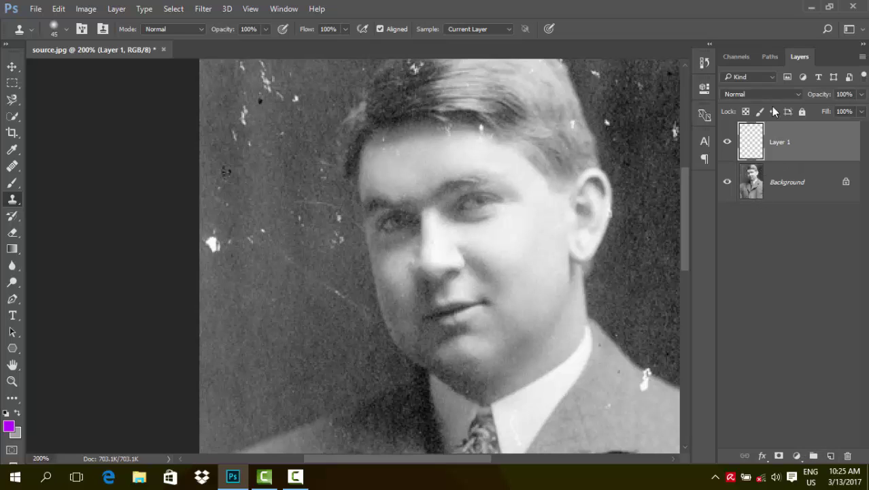
{"action": "double_click", "coordinate": [785, 142]}
Step: Name the new layer 'retouch' and set the clone brush to size 25
{"action": "type", "text": "retouch"}
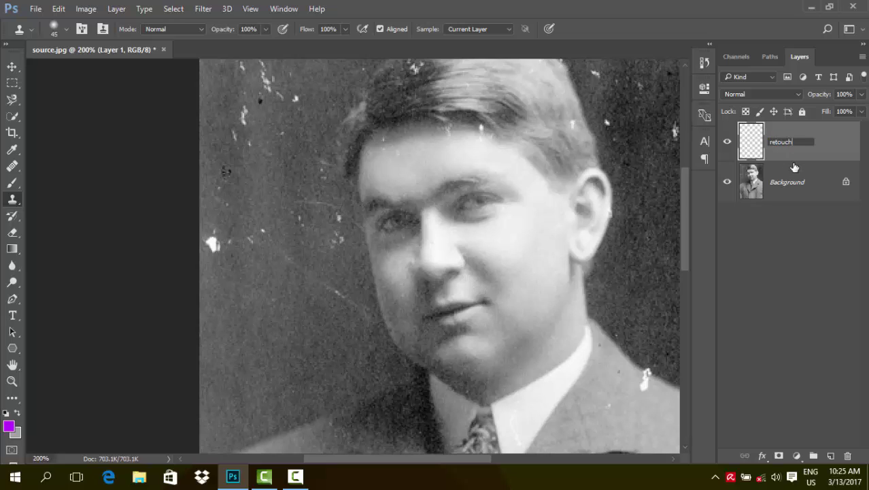
{"action": "key", "text": "Return"}
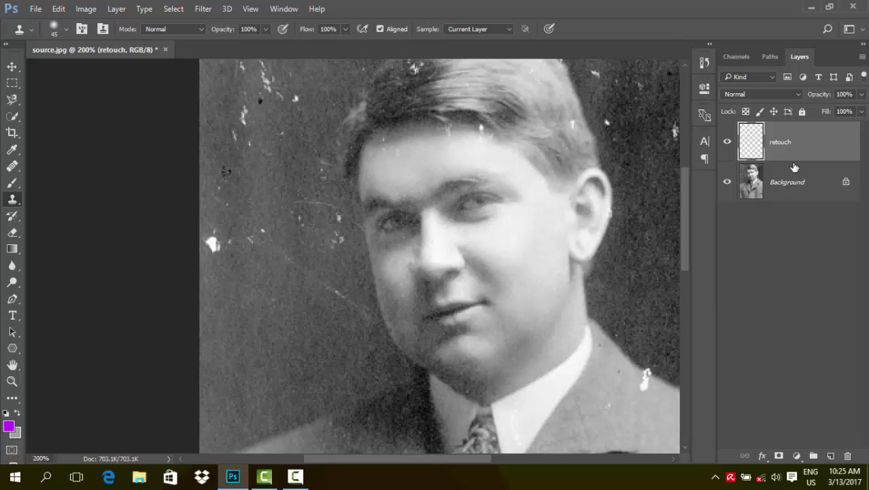
{"action": "left_click", "coordinate": [792, 179]}
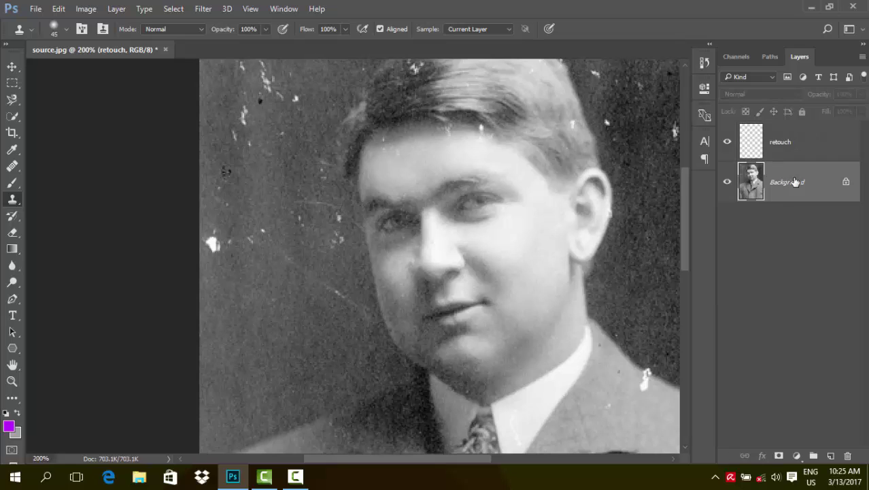
{"action": "left_click_drag", "start_coordinate": [219, 255], "coordinate": [221, 275]}
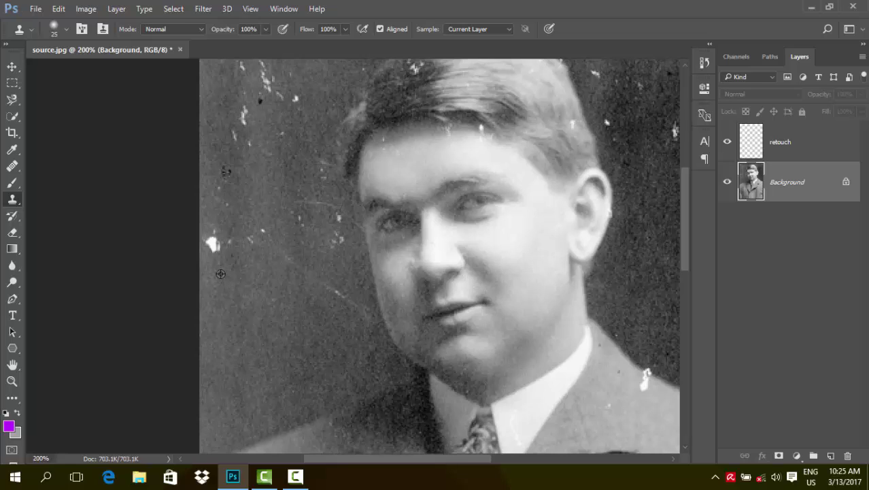
Step: Clone over the white specks on retouch, sampling from Background
{"action": "left_click", "coordinate": [812, 146]}
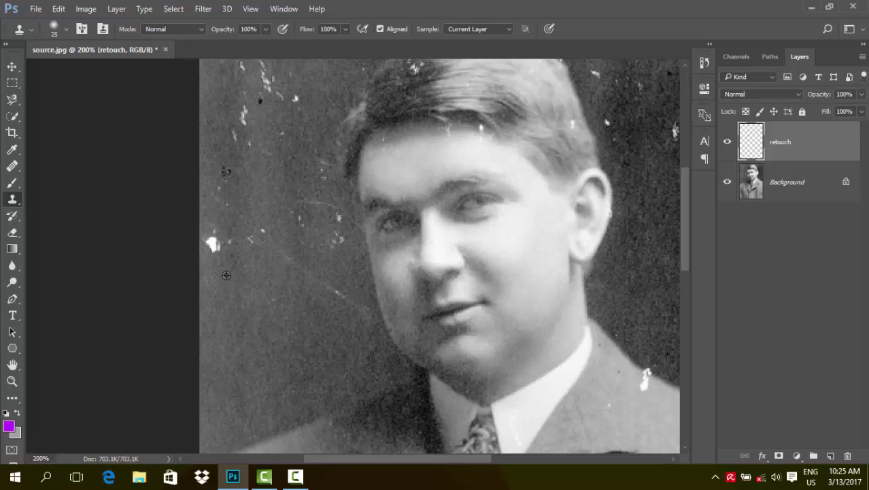
{"action": "left_click", "coordinate": [227, 274], "text": "alt"}
{"action": "left_click", "coordinate": [799, 179]}
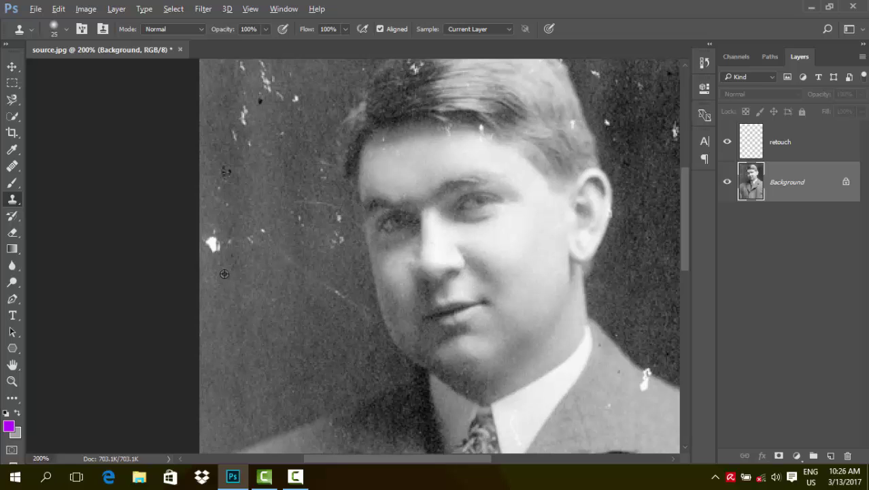
{"action": "left_click", "coordinate": [825, 146]}
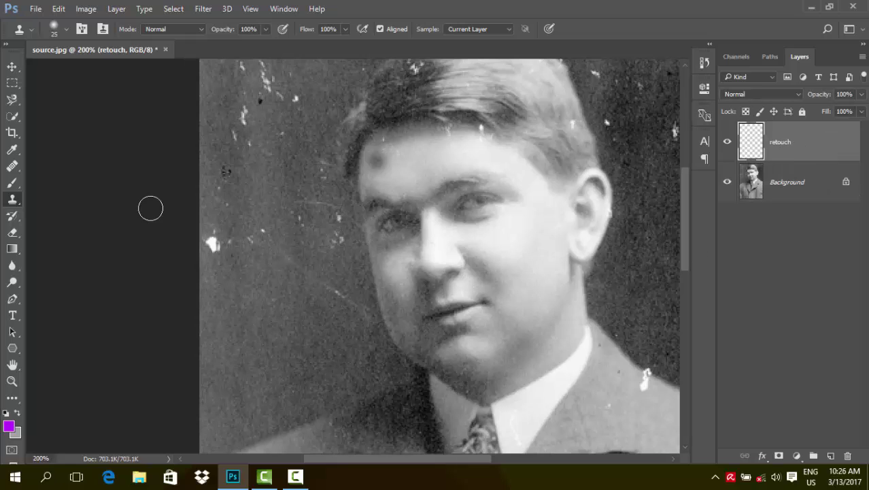
{"action": "left_click", "coordinate": [208, 240]}
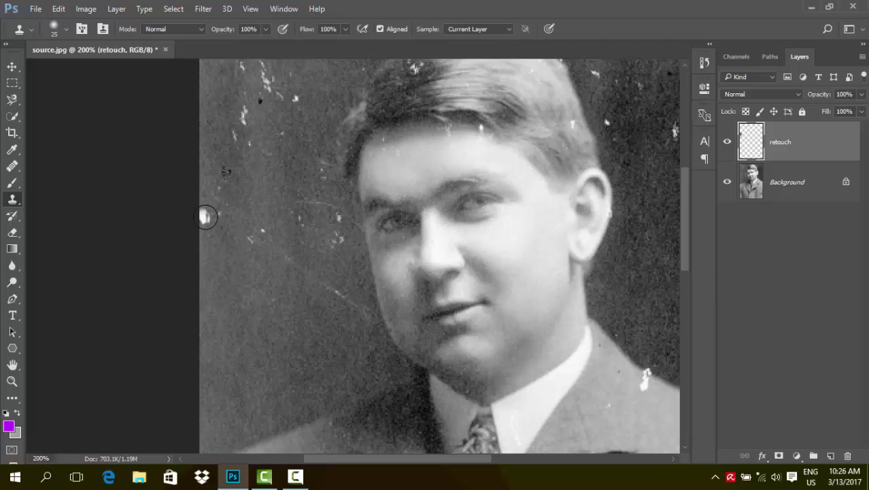
Step: Resample from Background and paint over the diagonal scratch on retouch
{"action": "left_click", "coordinate": [804, 183]}
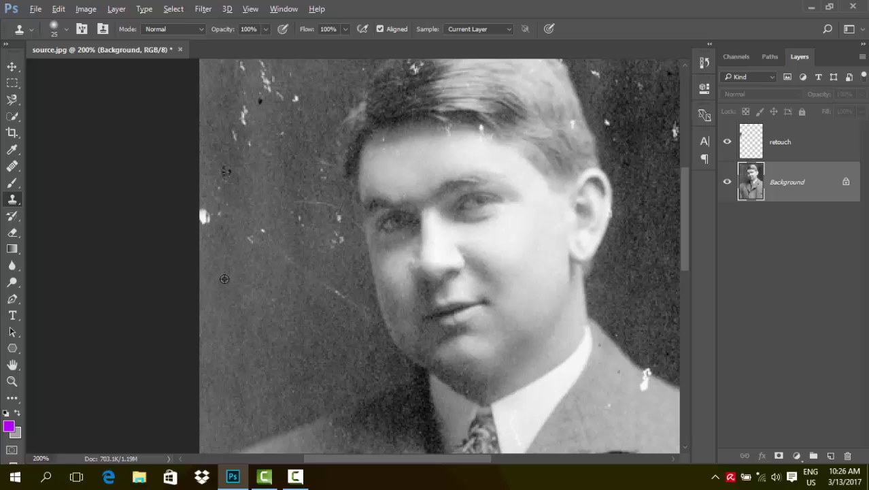
{"action": "left_click", "coordinate": [723, 153]}
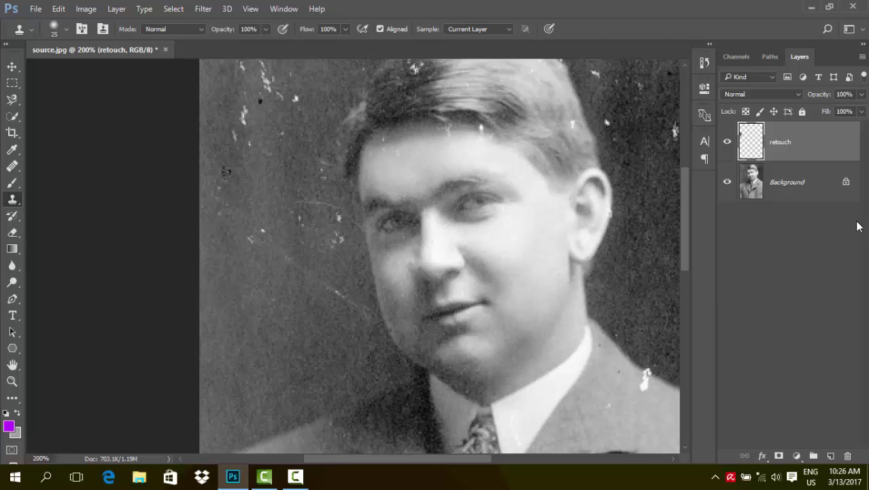
{"action": "left_click", "coordinate": [741, 192]}
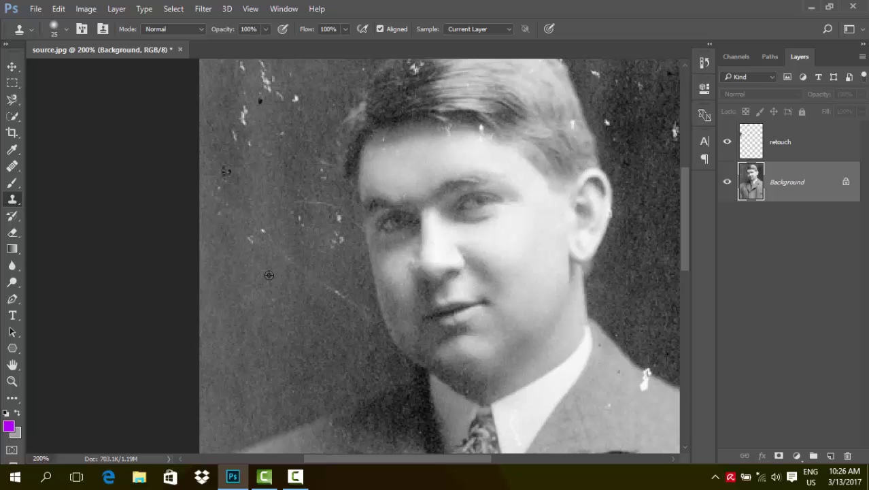
{"action": "left_click", "coordinate": [794, 157]}
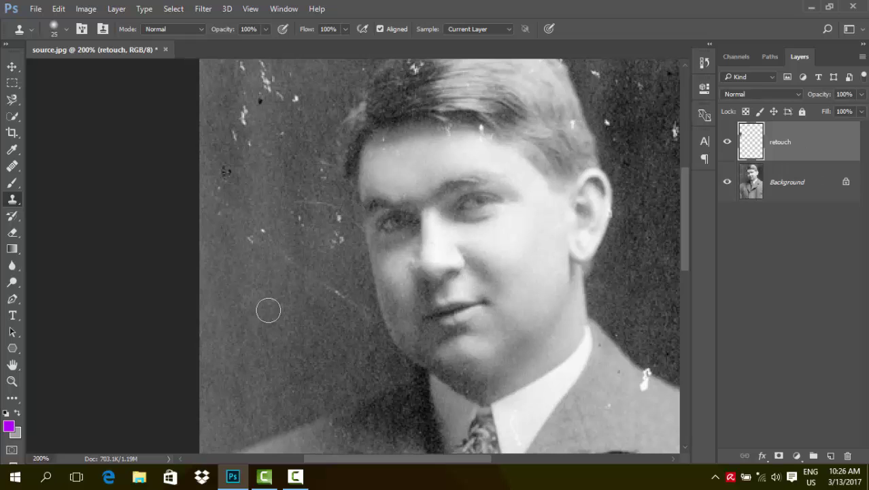
{"action": "left_click_drag", "start_coordinate": [296, 269], "coordinate": [358, 312]}
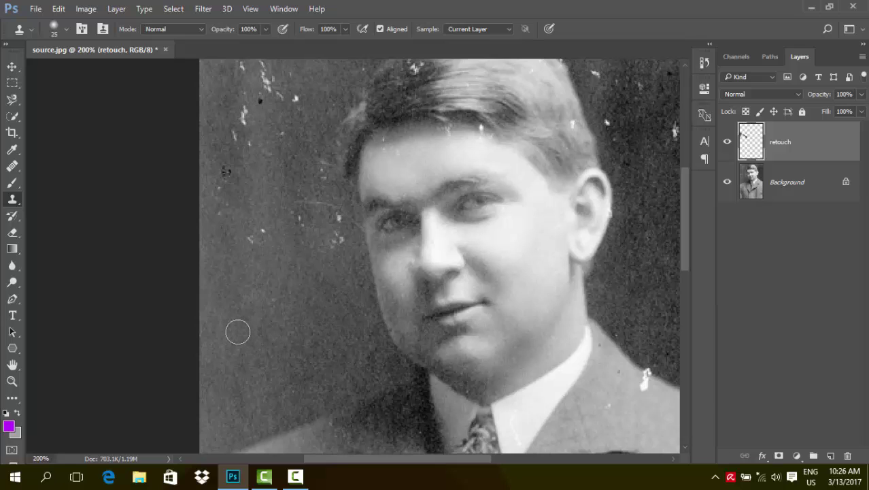
Step: Shrink the clone brush to size 9 and touch up a spot in the dark hair
{"action": "scroll", "coordinate": [311, 310], "scroll_direction": "up", "scroll_amount": 2}
{"action": "scroll", "coordinate": [311, 310], "scroll_direction": "up", "scroll_amount": 2}
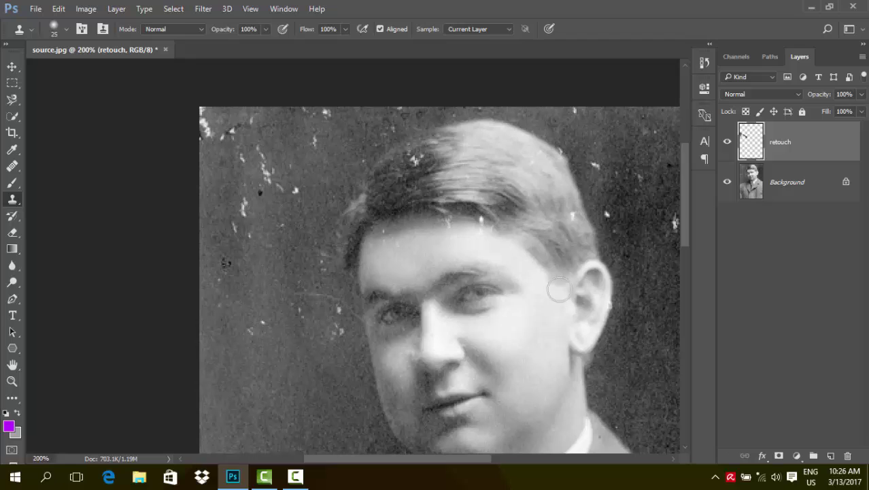
{"action": "key", "text": "bracketleft"}
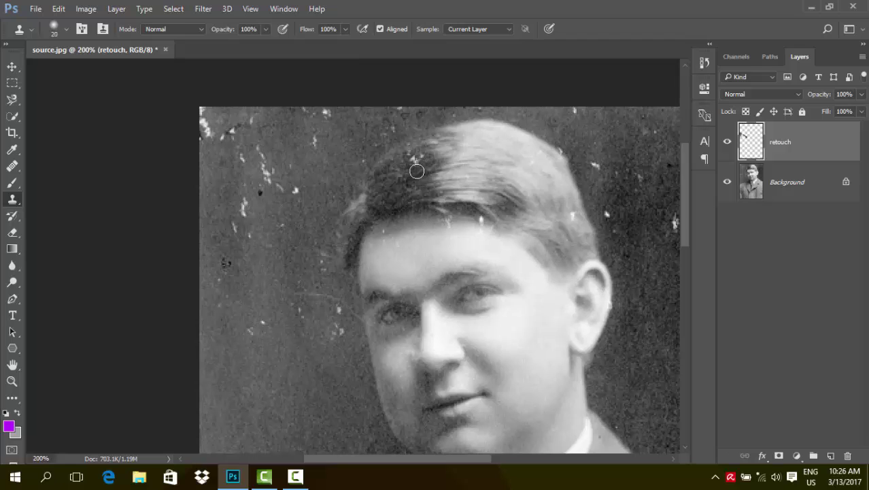
{"action": "key", "text": "bracketleft"}
{"action": "key", "text": "bracketleft"}
{"action": "key", "text": "bracketleft"}
{"action": "left_click_drag", "start_coordinate": [413, 159], "coordinate": [419, 155]}
Step: Spot-heal the dark blemish in the hair on the Background layer
{"action": "left_click", "coordinate": [793, 175]}
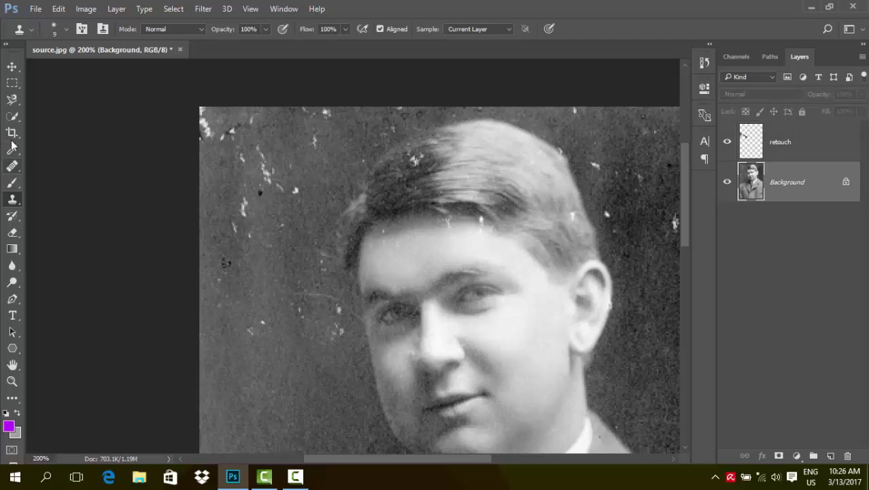
{"action": "left_click", "coordinate": [13, 166]}
{"action": "left_click", "coordinate": [51, 166]}
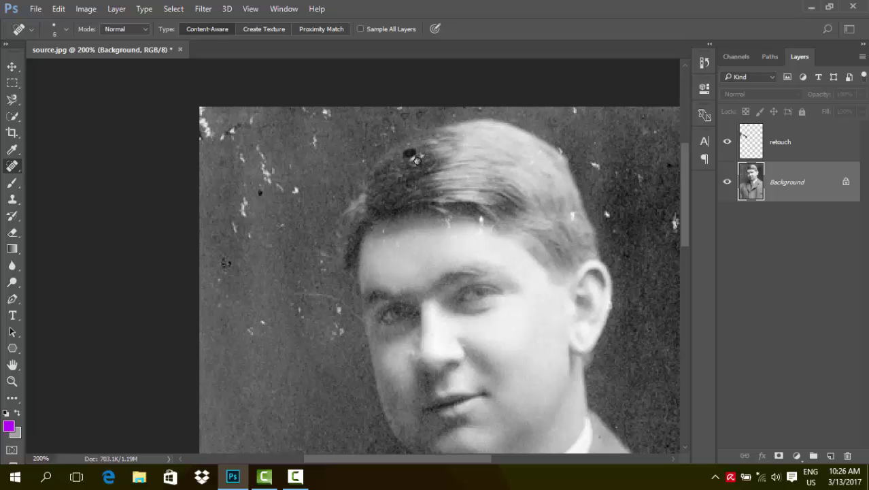
{"action": "left_click", "coordinate": [410, 153]}
Step: Lower the Clone Stamp opacity and paint over the white hair specks on retouch
{"action": "left_click", "coordinate": [13, 198]}
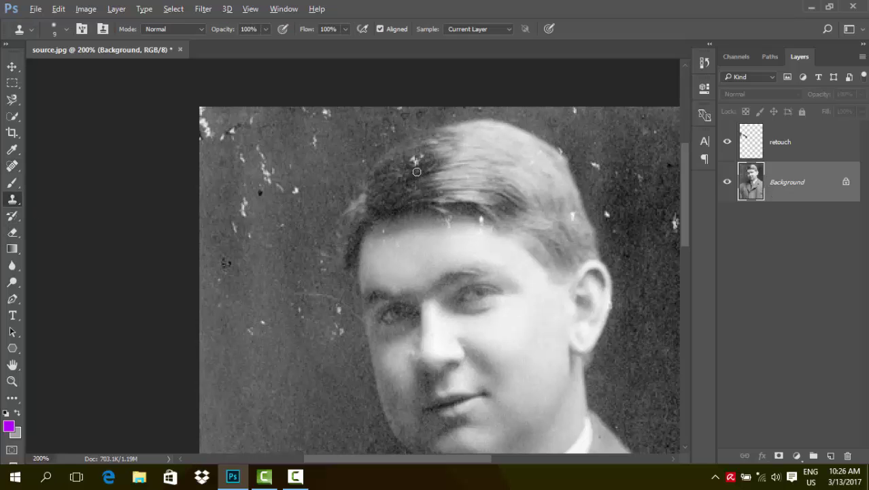
{"action": "left_click", "coordinate": [816, 148]}
{"action": "left_click_drag", "start_coordinate": [225, 30], "coordinate": [194, 34]}
{"action": "key", "text": "bracketright"}
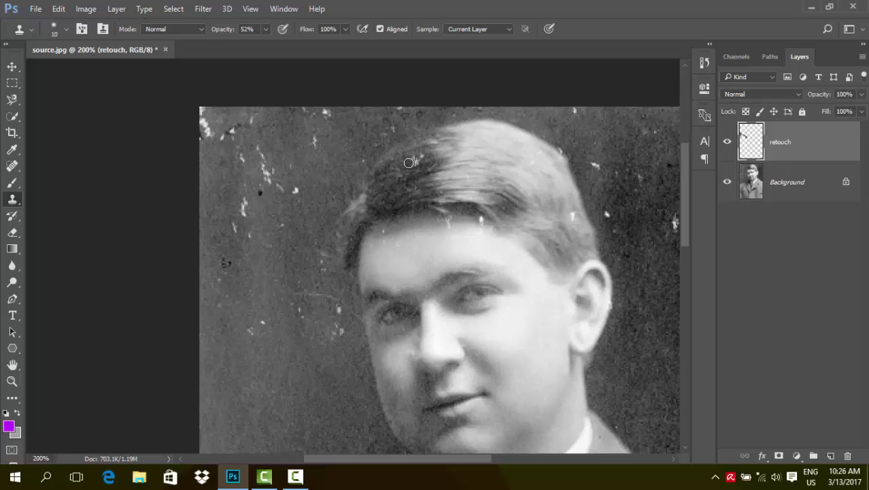
{"action": "left_click_drag", "start_coordinate": [419, 162], "coordinate": [401, 166]}
Step: Resample from Background, then toggle retouch visibility to compare with the original
{"action": "left_click", "coordinate": [775, 198]}
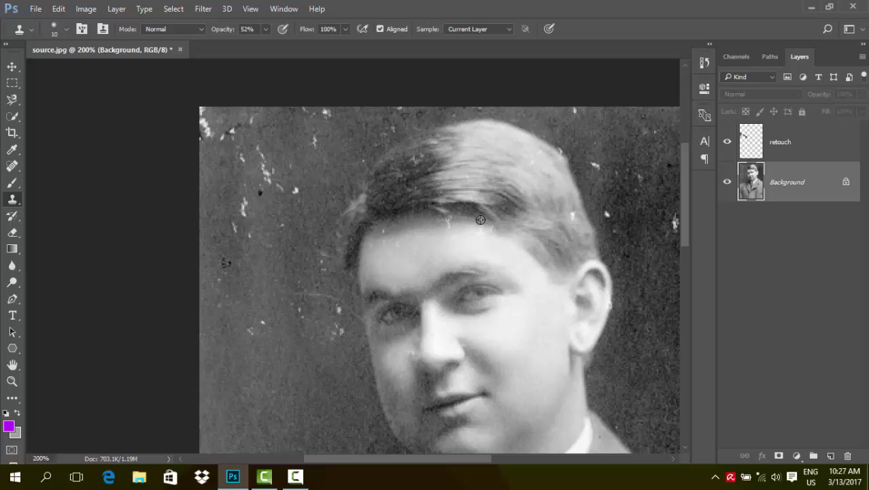
{"action": "left_click", "coordinate": [795, 137]}
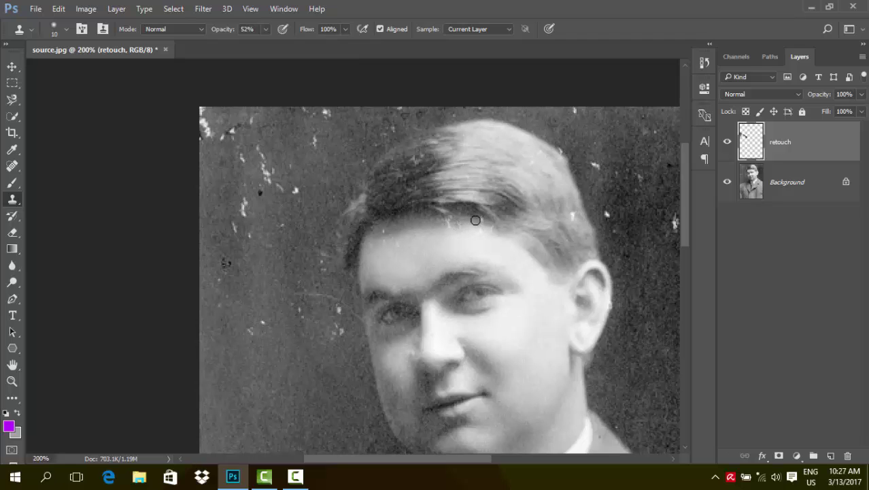
{"action": "left_click", "coordinate": [800, 196]}
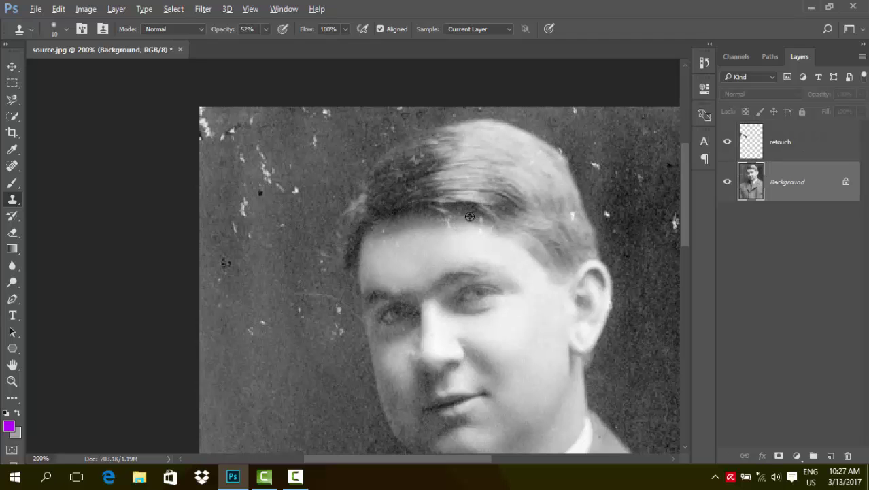
{"action": "key", "text": "alt+bracketright"}
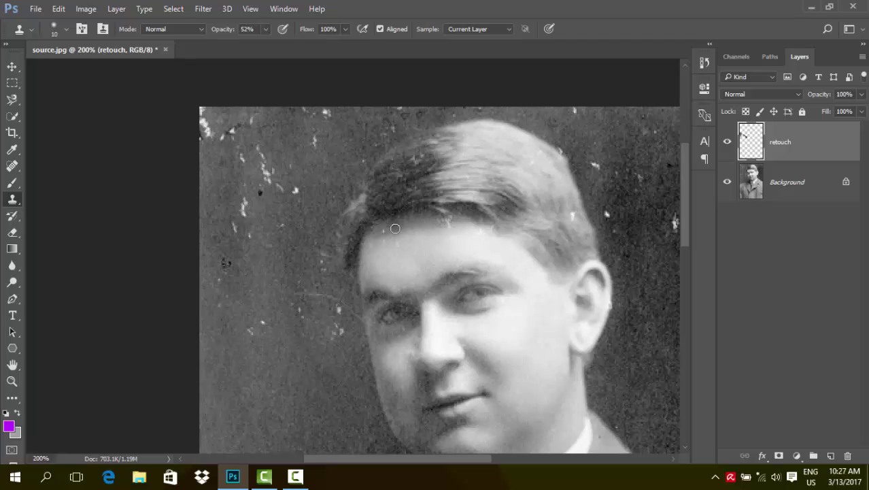
{"action": "left_click", "coordinate": [727, 141]}
{"action": "left_click", "coordinate": [727, 142]}
{"action": "scroll", "coordinate": [516, 304], "scroll_direction": "down", "scroll_amount": 3}
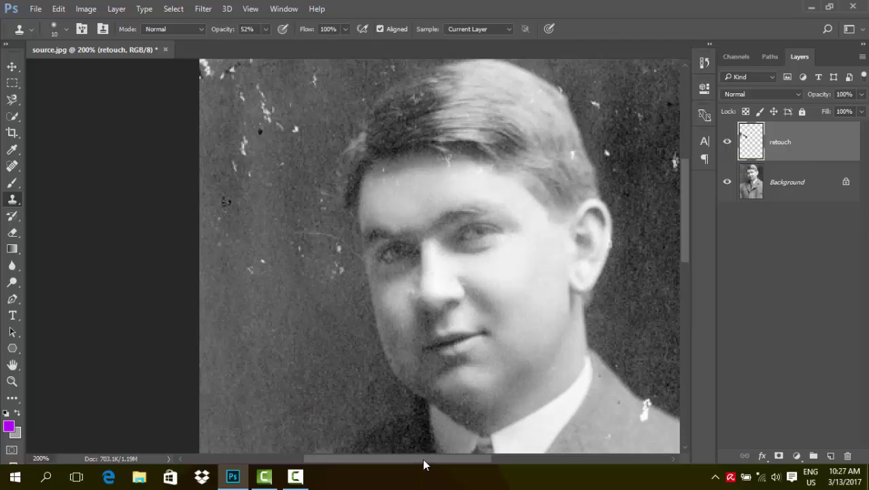
Step: Stamp a speck near the hair on the Background layer, then undo it
{"action": "left_click_drag", "start_coordinate": [423, 459], "coordinate": [448, 458]}
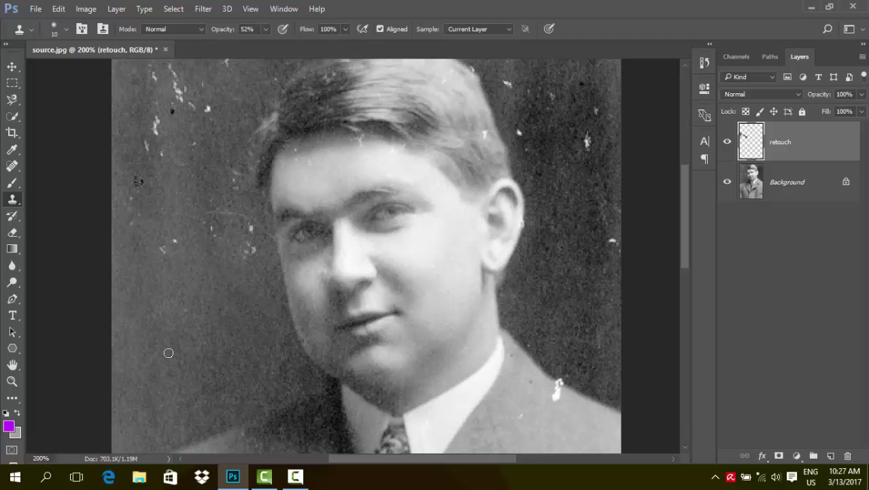
{"action": "scroll", "coordinate": [168, 352], "scroll_direction": "down", "scroll_amount": 2}
{"action": "left_click", "coordinate": [836, 184]}
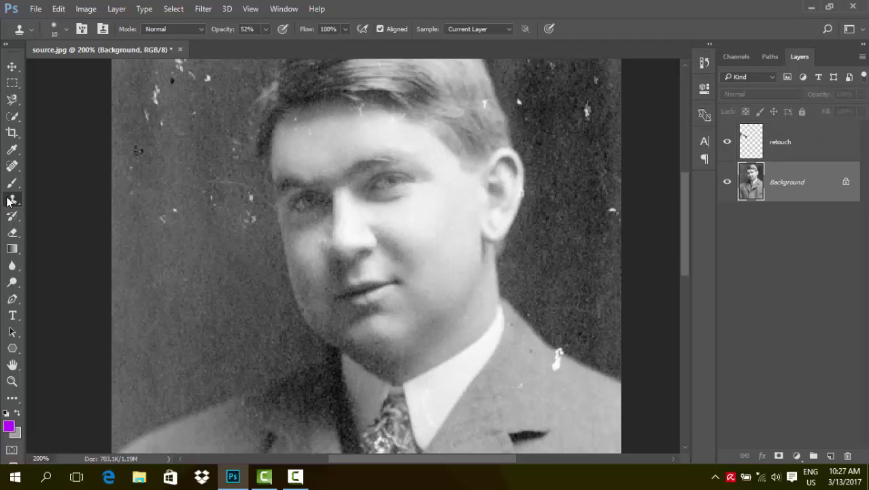
{"action": "scroll", "coordinate": [476, 217], "scroll_direction": "up", "scroll_amount": 1}
{"action": "scroll", "coordinate": [503, 211], "scroll_direction": "up", "scroll_amount": 1}
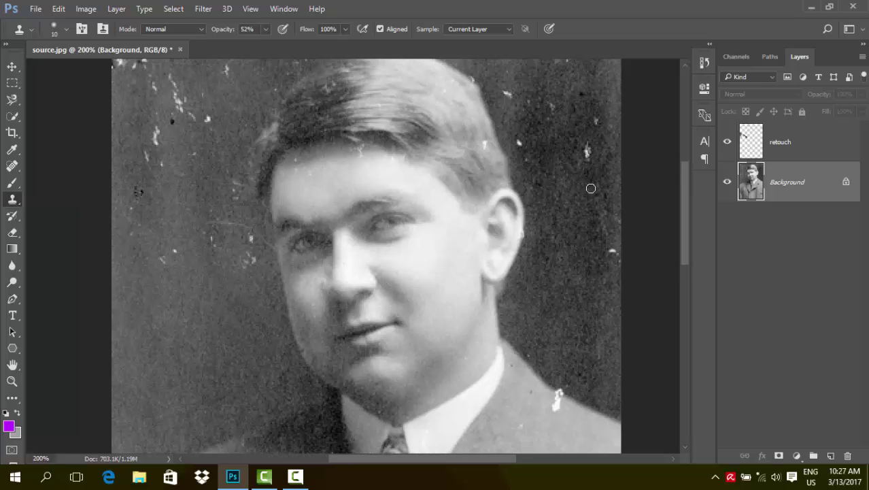
{"action": "left_click", "coordinate": [587, 151]}
{"action": "key", "text": "ctrl+z"}
Step: Sample a clean source near the shoulder speck and return to the retouch layer
{"action": "left_click", "coordinate": [813, 142]}
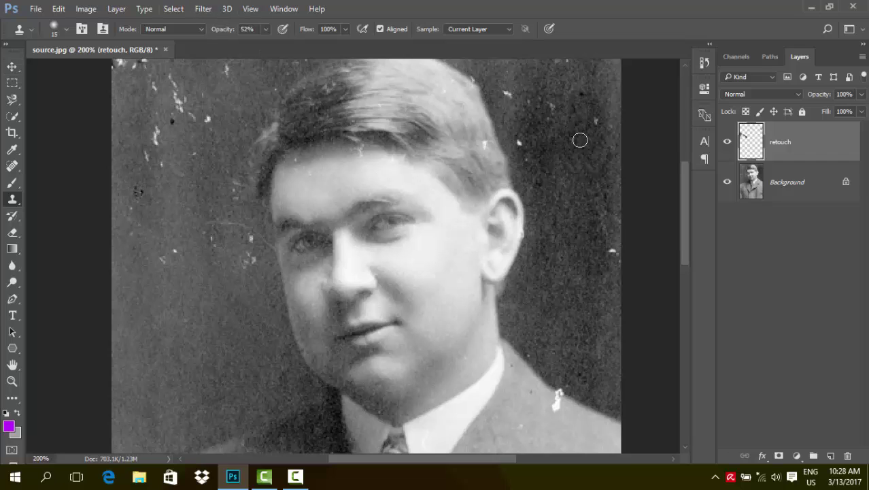
{"action": "scroll", "coordinate": [538, 238], "scroll_direction": "down", "scroll_amount": 2}
{"action": "scroll", "coordinate": [537, 238], "scroll_direction": "down", "scroll_amount": 1}
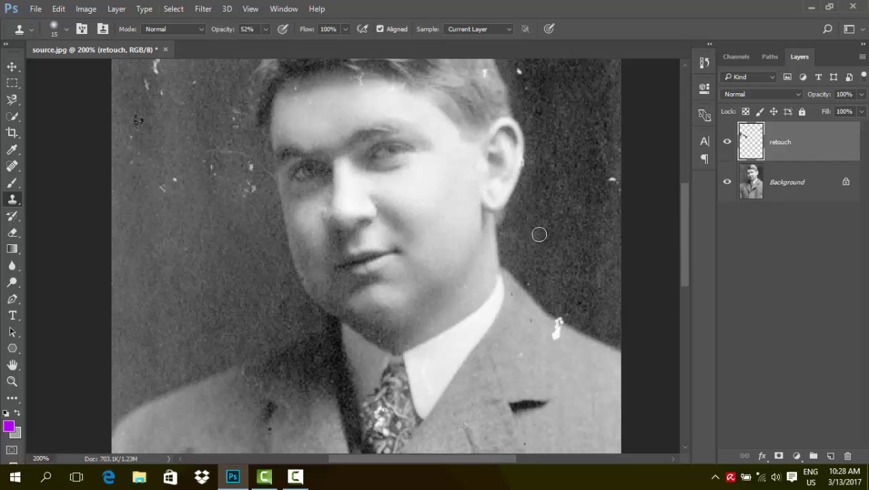
{"action": "scroll", "coordinate": [539, 232], "scroll_direction": "down", "scroll_amount": 4}
{"action": "key", "text": "alt+bracketleft"}
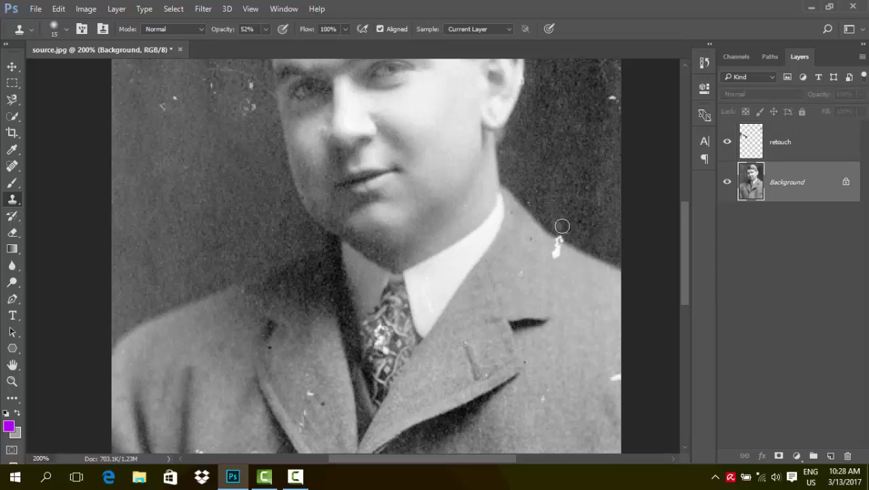
{"action": "left_click", "coordinate": [560, 239]}
{"action": "key", "text": "alt+bracketright"}
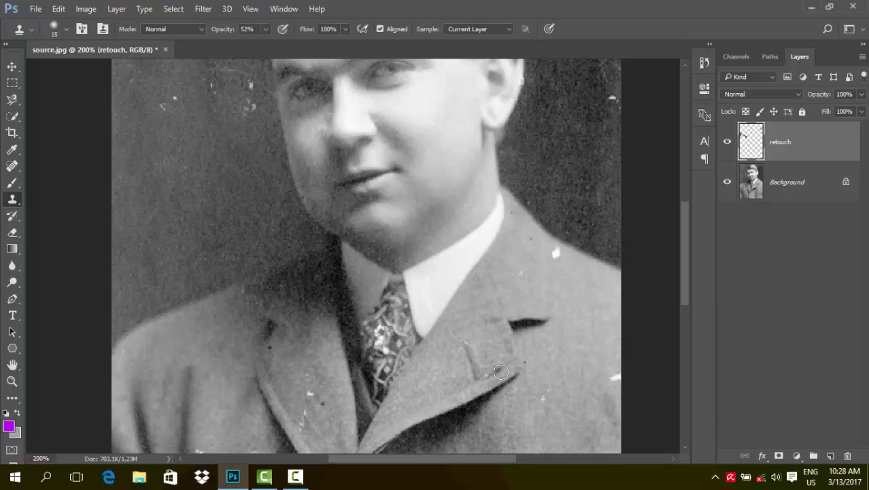
Step: Spot-heal the small dark specks on the jacket on the Background layer
{"action": "left_click", "coordinate": [802, 181]}
{"action": "left_click", "coordinate": [12, 166]}
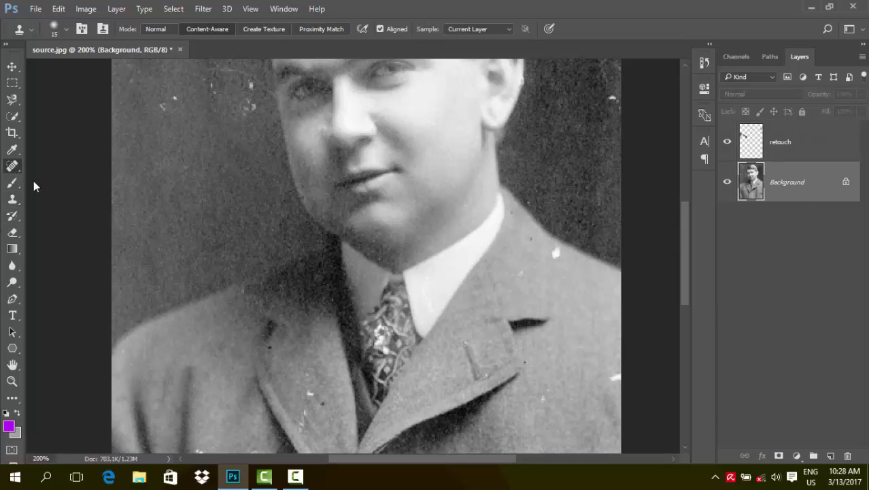
{"action": "left_click", "coordinate": [550, 254]}
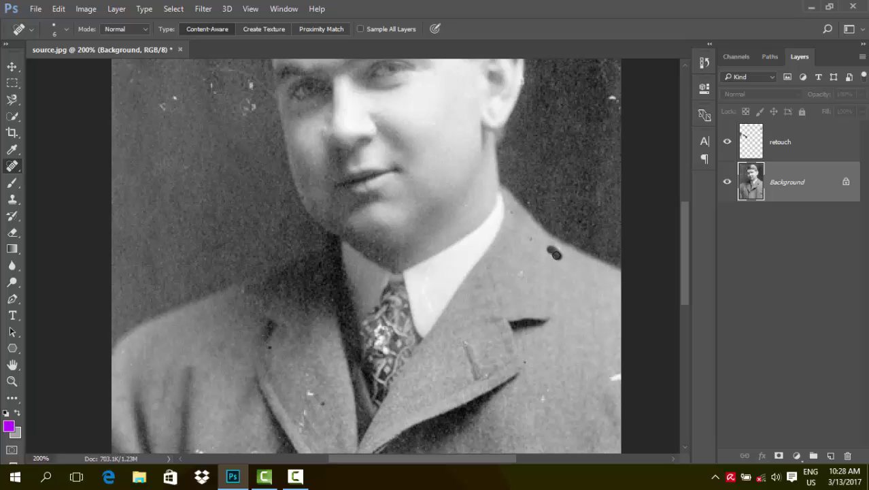
{"action": "left_click", "coordinate": [554, 249]}
Step: Attempt to set a spot-healing source point and dismiss both warnings
{"action": "scroll", "coordinate": [565, 388], "scroll_direction": "up", "scroll_amount": 2}
{"action": "scroll", "coordinate": [560, 398], "scroll_direction": "down", "scroll_amount": 2}
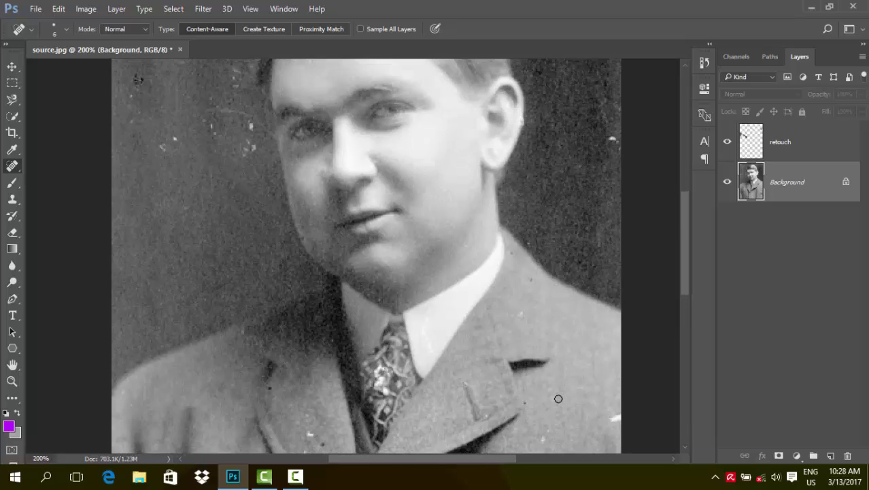
{"action": "scroll", "coordinate": [559, 399], "scroll_direction": "up", "scroll_amount": 1}
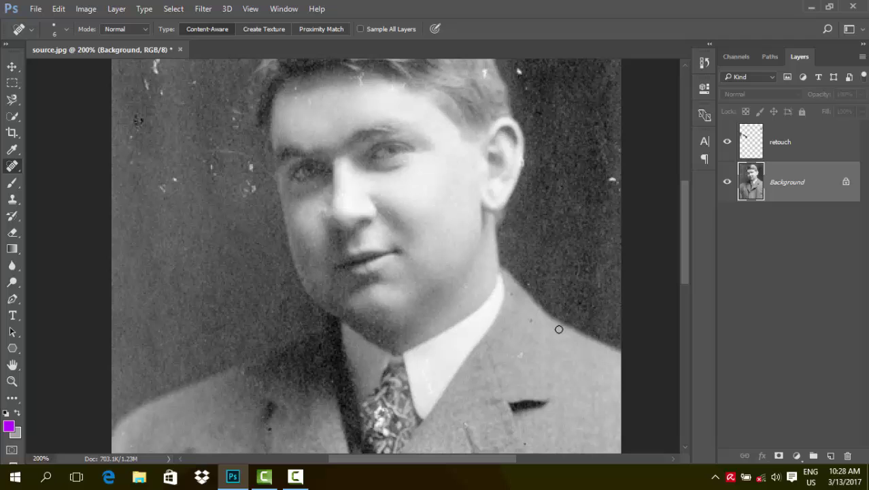
{"action": "left_click", "coordinate": [608, 196], "text": "alt"}
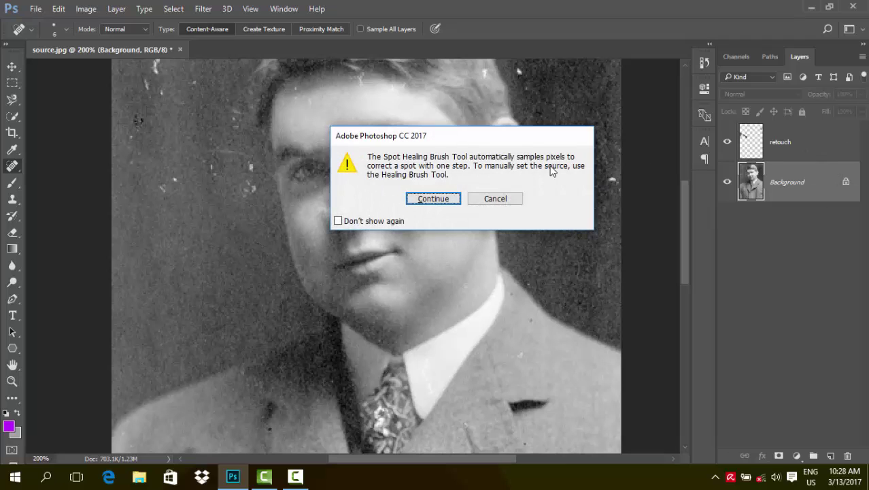
{"action": "left_click", "coordinate": [495, 193]}
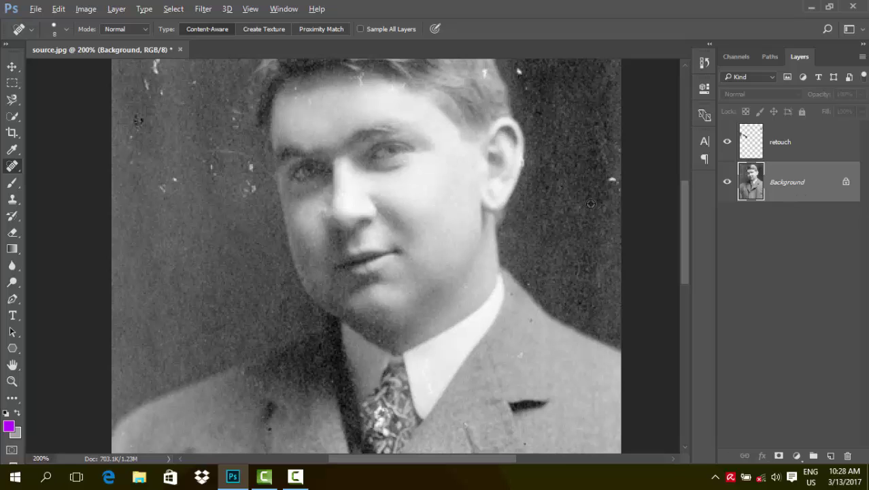
{"action": "left_click", "coordinate": [619, 192], "text": "alt"}
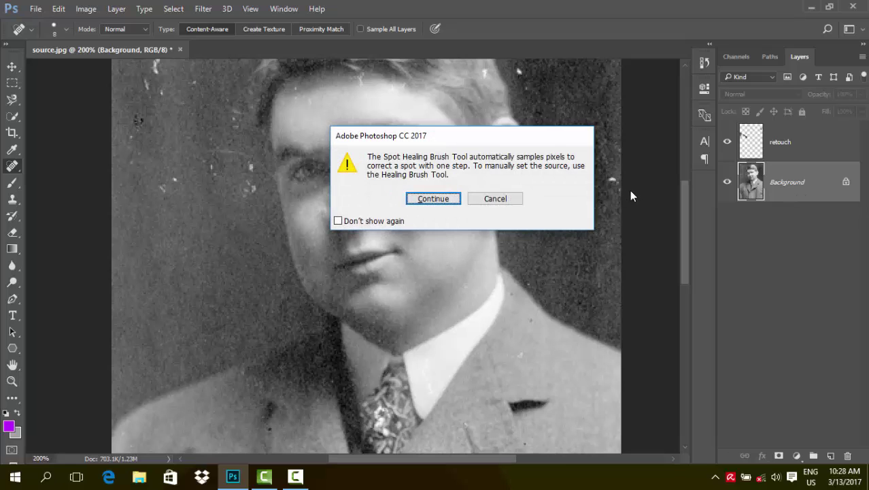
{"action": "left_click", "coordinate": [488, 202]}
Step: Clone background over the specks beside the head on the retouch layer
{"action": "left_click", "coordinate": [13, 199]}
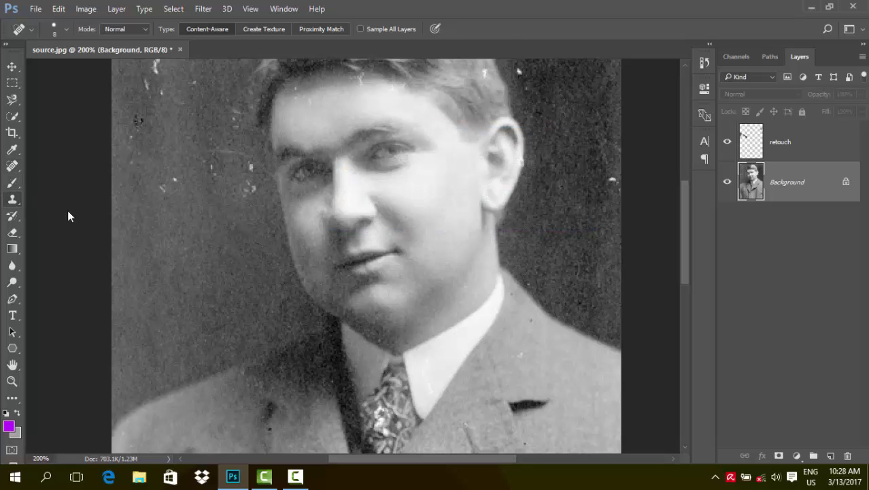
{"action": "left_click", "coordinate": [788, 151]}
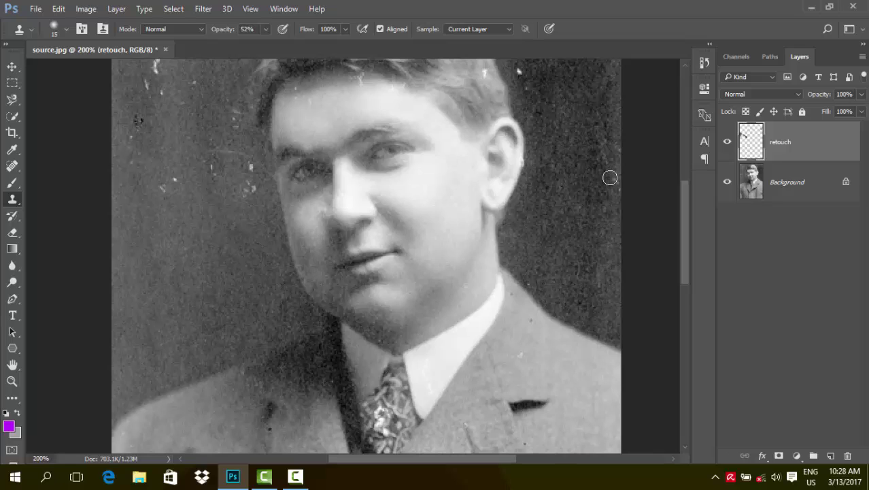
{"action": "left_click", "coordinate": [610, 177]}
{"action": "left_click_drag", "start_coordinate": [613, 176], "coordinate": [614, 186]}
Step: Resample from Background and return to the retouch layer, closing the Start menu
{"action": "scroll", "coordinate": [479, 262], "scroll_direction": "up", "scroll_amount": 5}
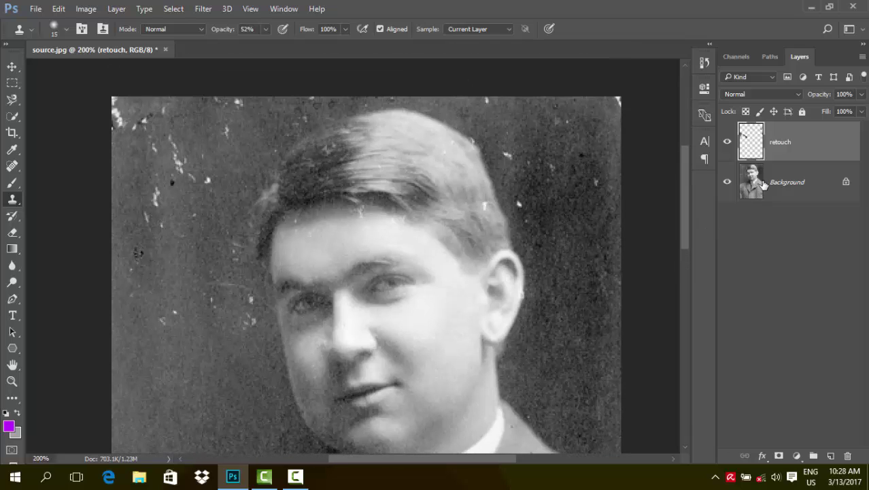
{"action": "left_click", "coordinate": [781, 182]}
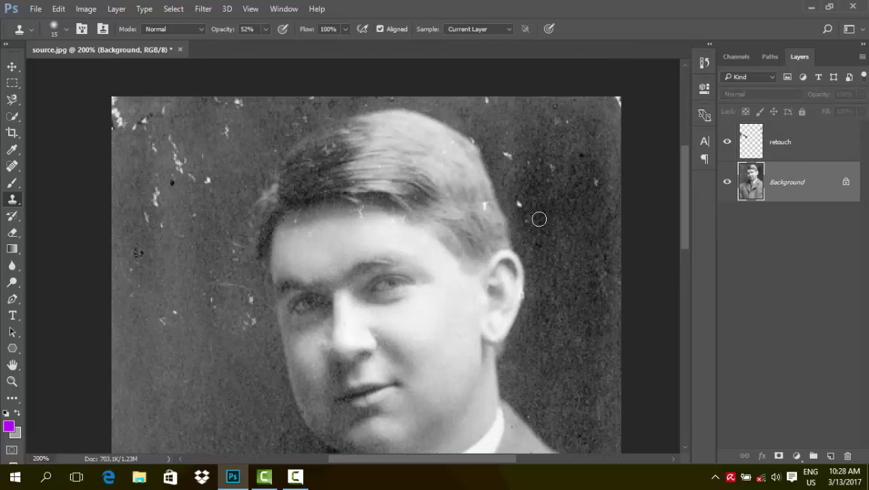
{"action": "key", "text": "super"}
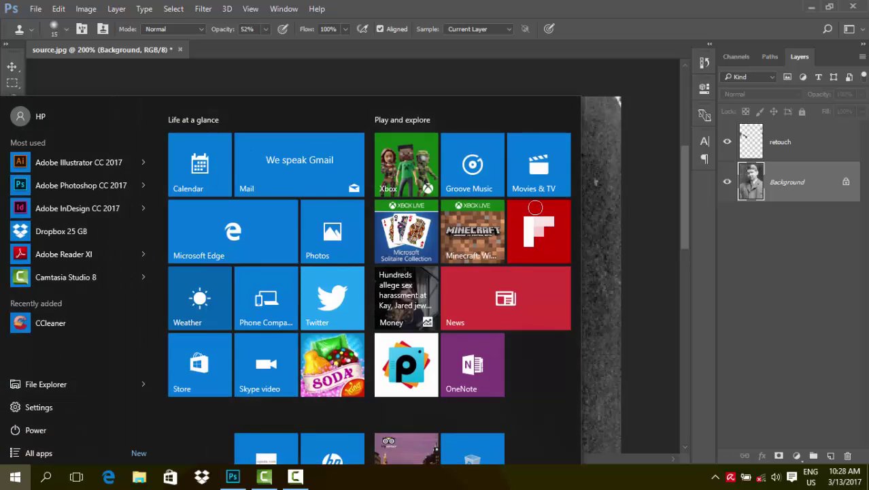
{"action": "key", "text": "super"}
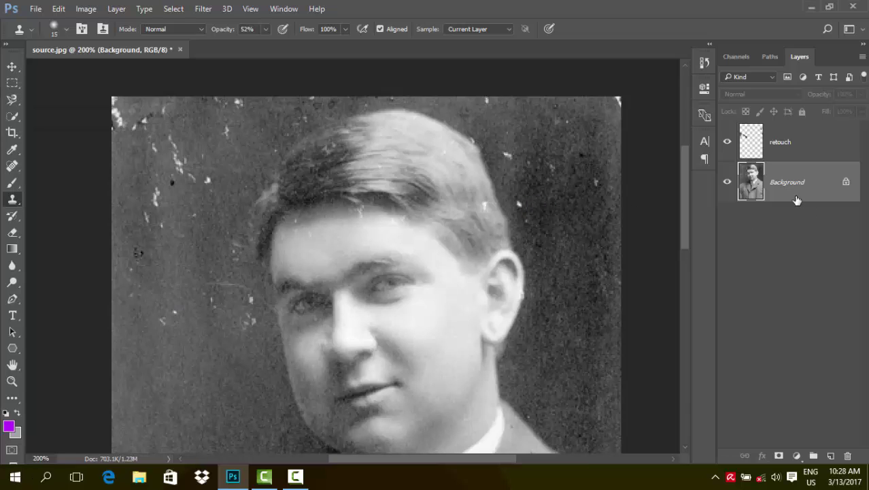
{"action": "left_click", "coordinate": [798, 140]}
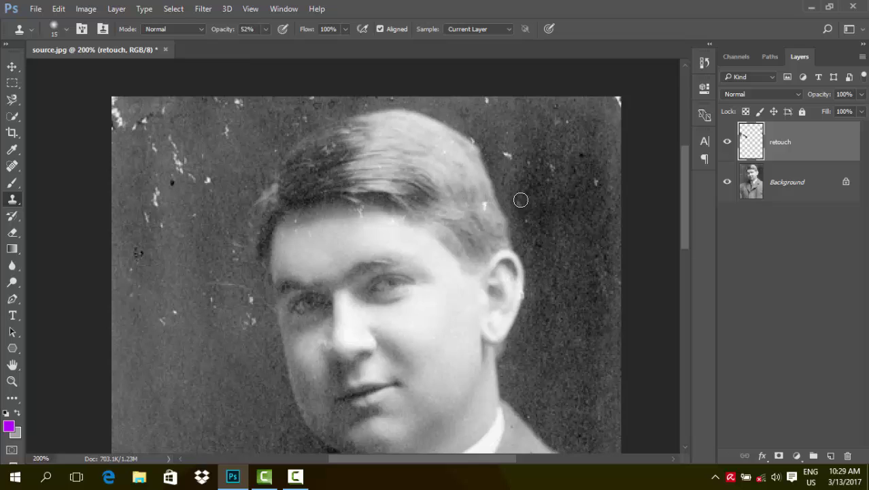
Step: Clone dark background from Background onto the retouch layer over the specks right of the head
{"action": "left_click_drag", "start_coordinate": [520, 199], "coordinate": [561, 229]}
{"action": "key", "text": "alt+bracketleft"}
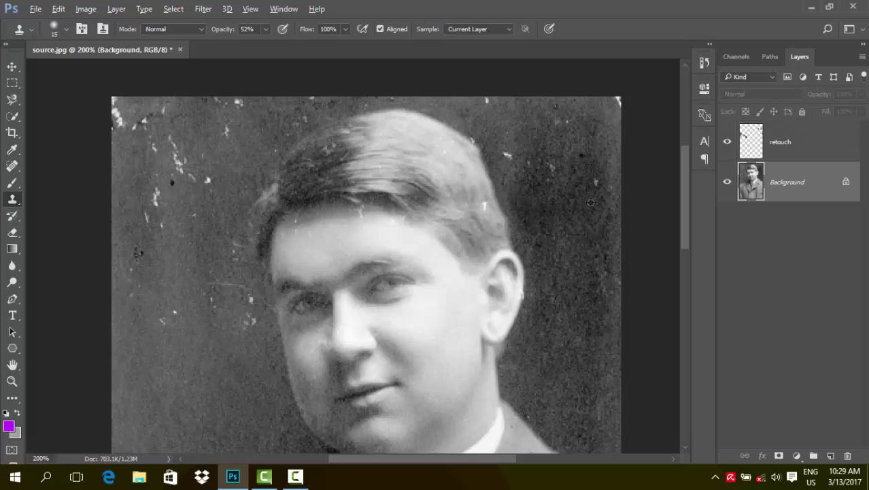
{"action": "key", "text": "alt+bracketright"}
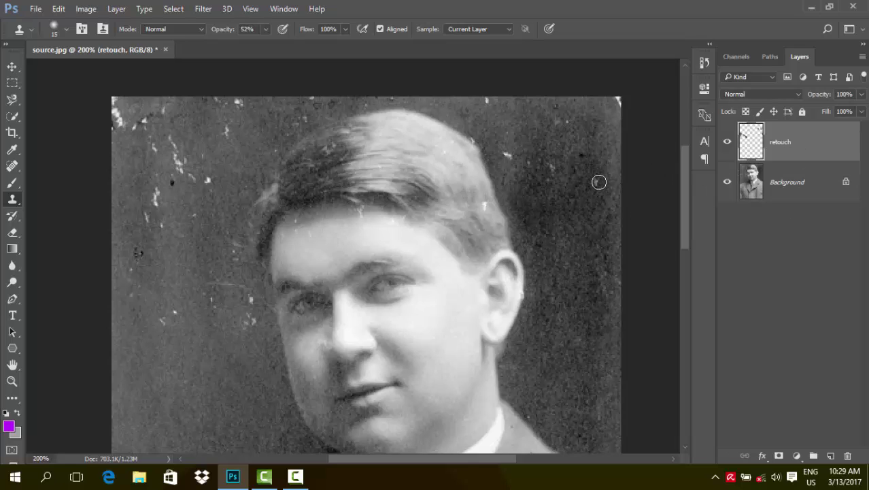
{"action": "left_click_drag", "start_coordinate": [590, 186], "coordinate": [592, 181]}
Step: Toggle the retouch layer's visibility to compare before and after, then reset the zoom
{"action": "left_click", "coordinate": [727, 142]}
{"action": "left_click", "coordinate": [727, 142]}
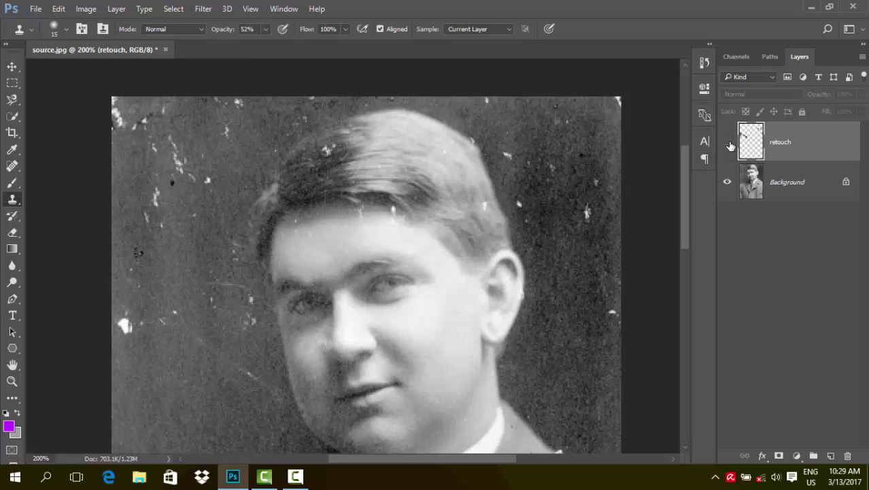
{"action": "left_click", "coordinate": [729, 143]}
{"action": "left_click", "coordinate": [729, 143]}
{"action": "left_click", "coordinate": [728, 143]}
{"action": "left_click", "coordinate": [729, 143]}
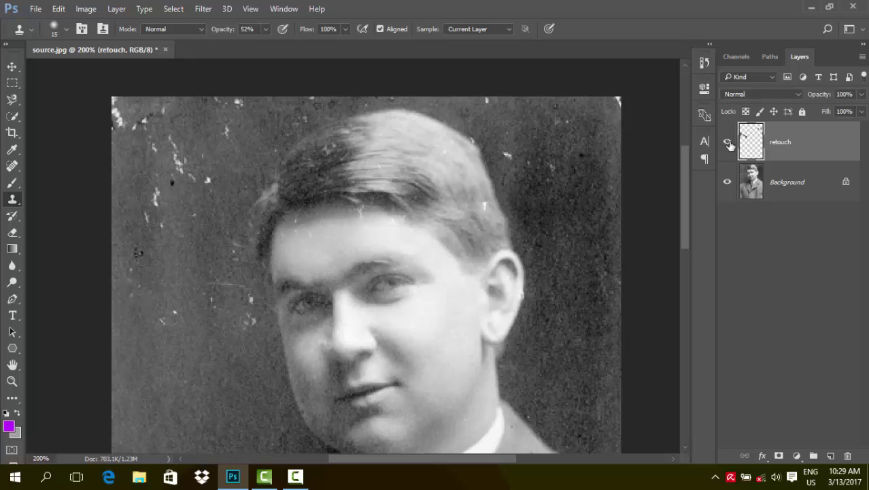
{"action": "key", "text": "ctrl+minus"}
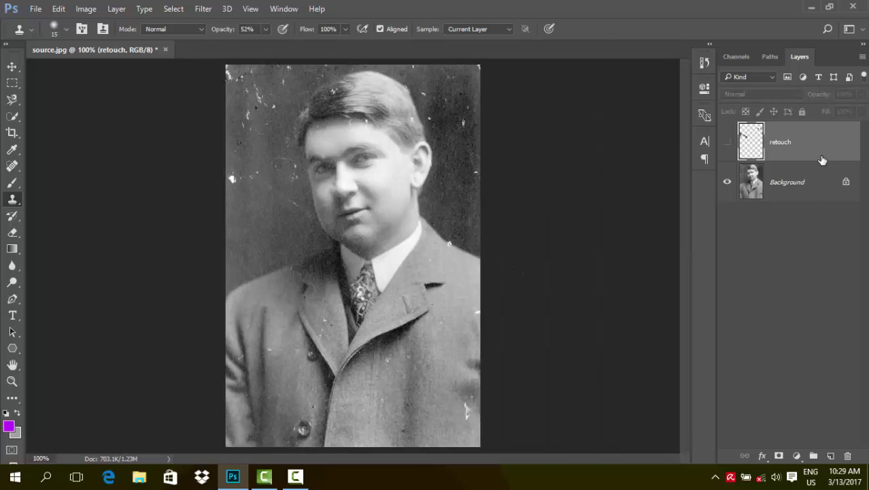
{"action": "key", "text": "ctrl+plus"}
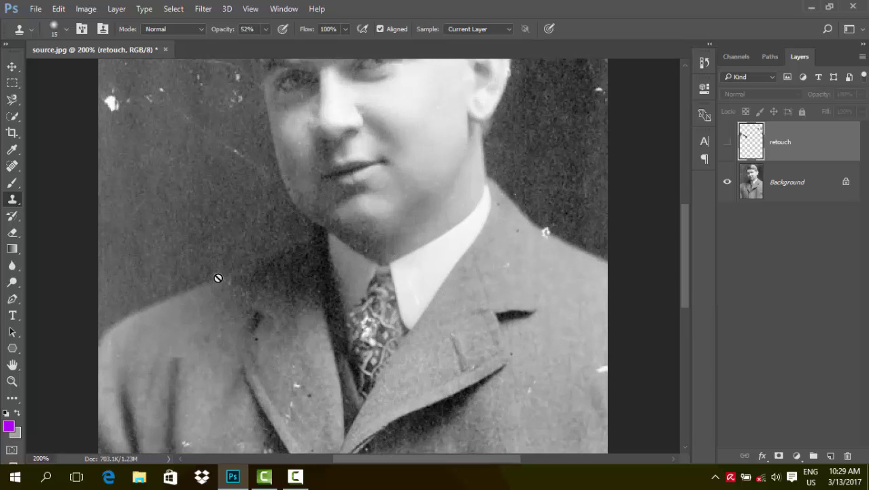
Step: Zoom in, choose the sample-based Healing Brush Tool, and make the Background layer active
{"action": "scroll", "coordinate": [217, 278], "scroll_direction": "up", "scroll_amount": 3}
{"action": "scroll", "coordinate": [218, 277], "scroll_direction": "up", "scroll_amount": 2}
{"action": "left_click", "coordinate": [11, 166]}
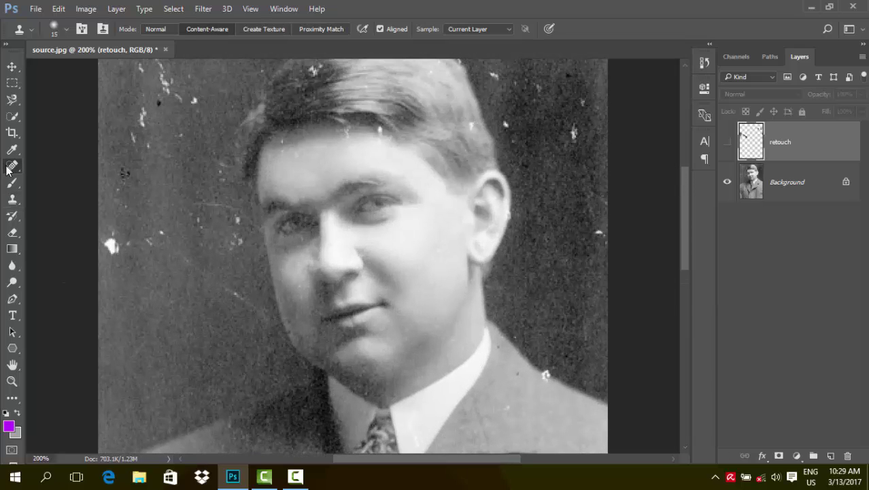
{"action": "right_click", "coordinate": [12, 166]}
{"action": "left_click", "coordinate": [62, 177]}
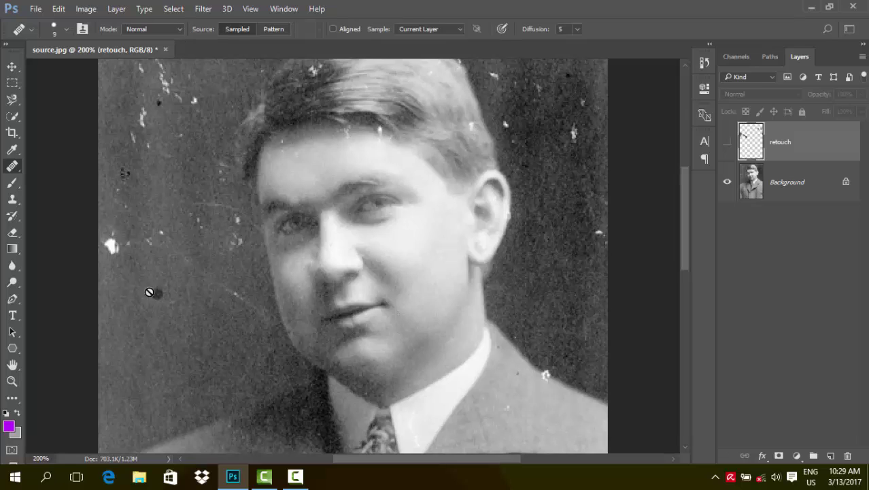
{"action": "left_click", "coordinate": [796, 184]}
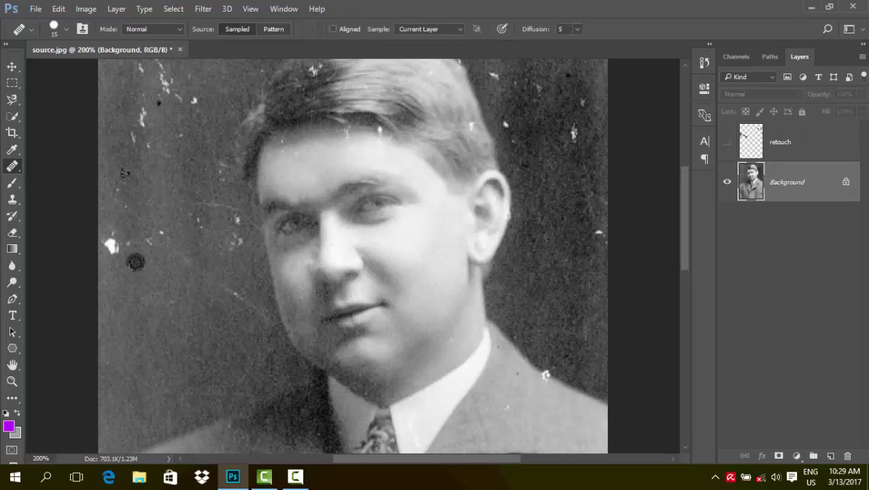
Step: Trial-heal a white speck on the left background, undo it, and keep the Healing Brush
{"action": "key", "text": "ctrl+z"}
{"action": "left_click", "coordinate": [108, 240]}
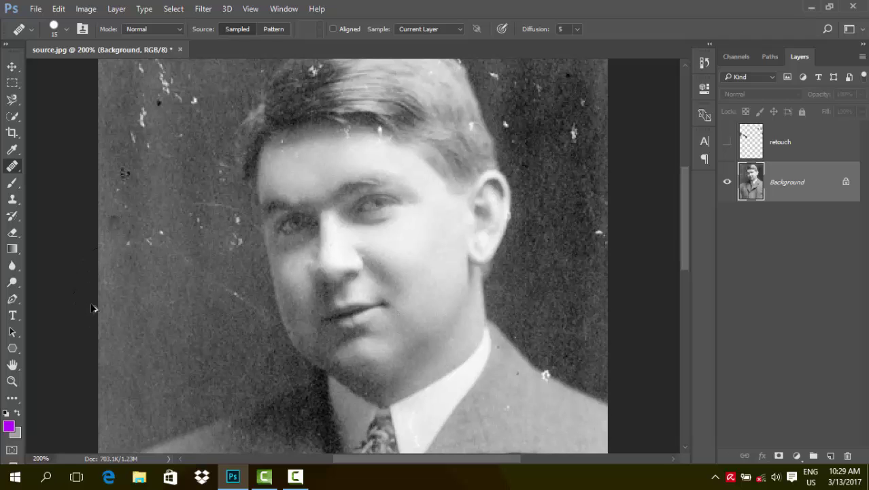
{"action": "key", "text": "ctrl+z"}
{"action": "left_click", "coordinate": [110, 249]}
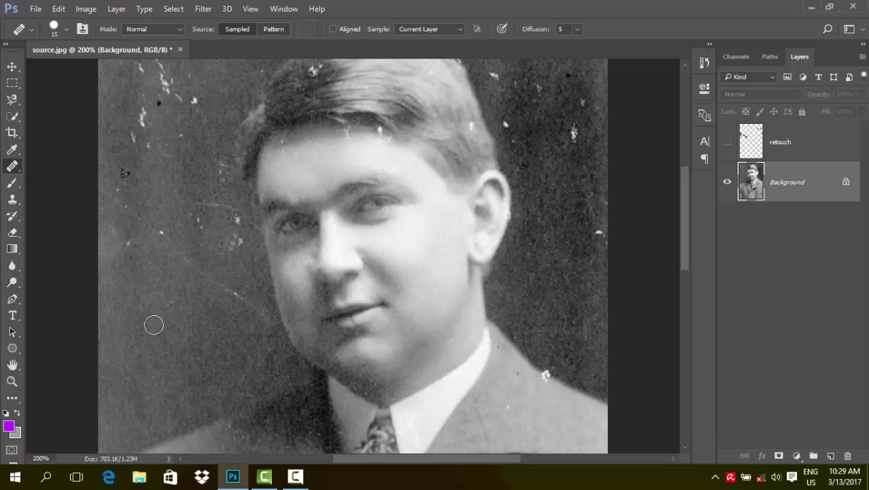
{"action": "right_click", "coordinate": [21, 168]}
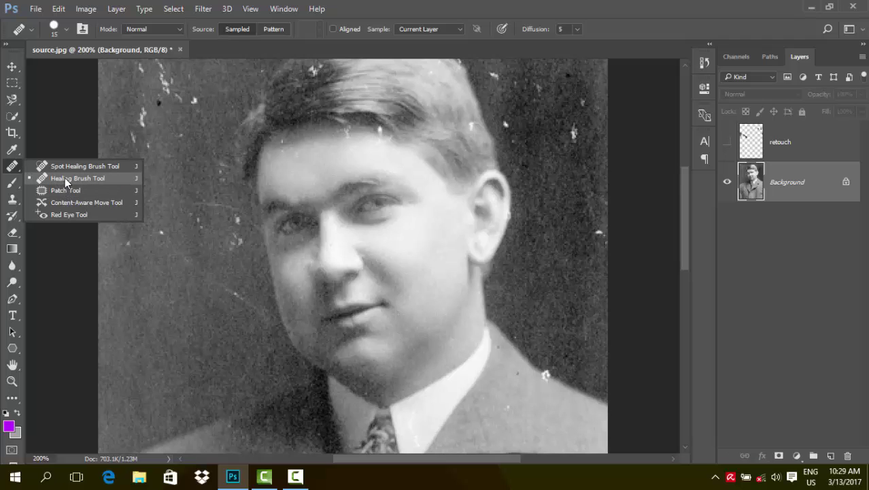
{"action": "left_click", "coordinate": [65, 177]}
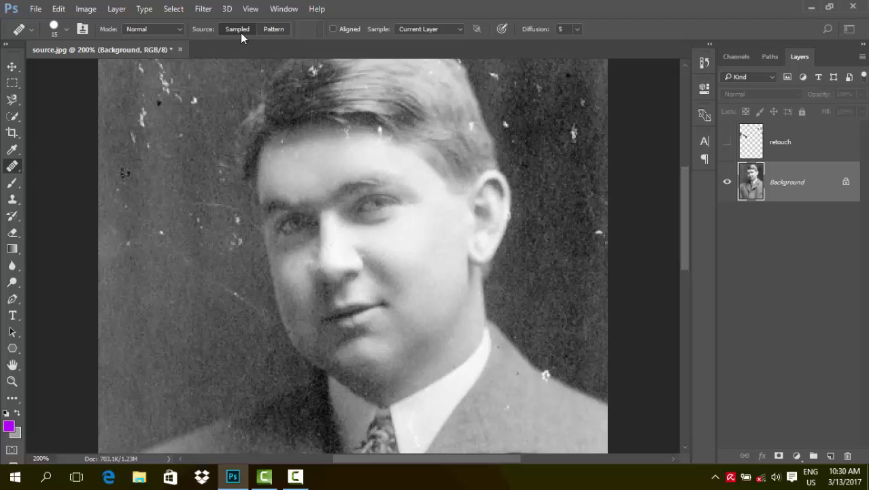
{"action": "scroll", "coordinate": [275, 91], "scroll_direction": "down", "scroll_amount": 1}
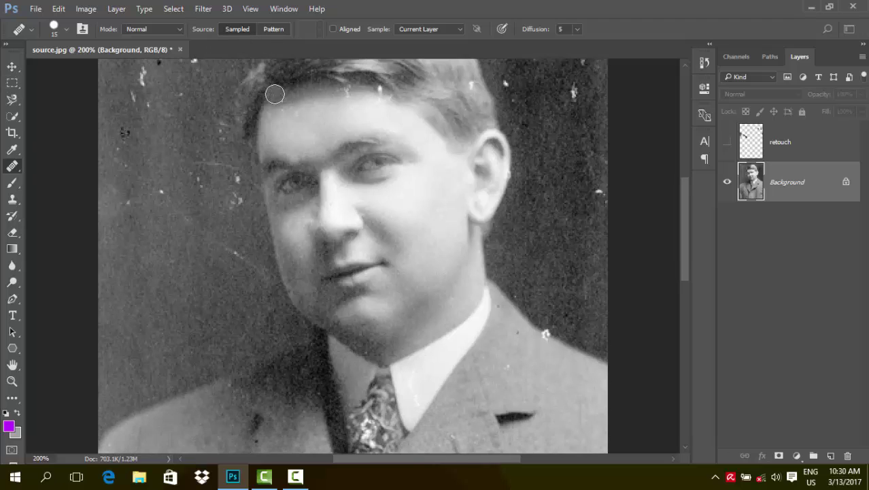
Step: With the Patch Tool, replace a speckled area right of the head with cleaner background above
{"action": "right_click", "coordinate": [11, 165]}
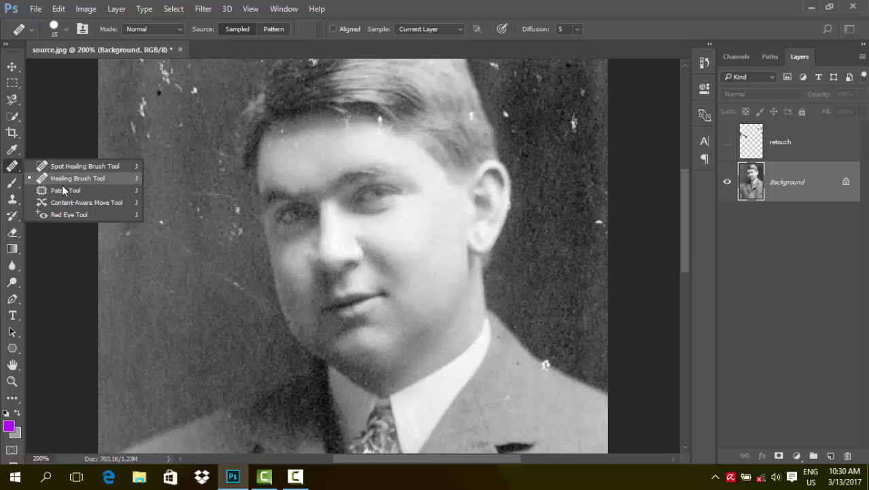
{"action": "left_click", "coordinate": [62, 185]}
{"action": "scroll", "coordinate": [396, 313], "scroll_direction": "up", "scroll_amount": 5}
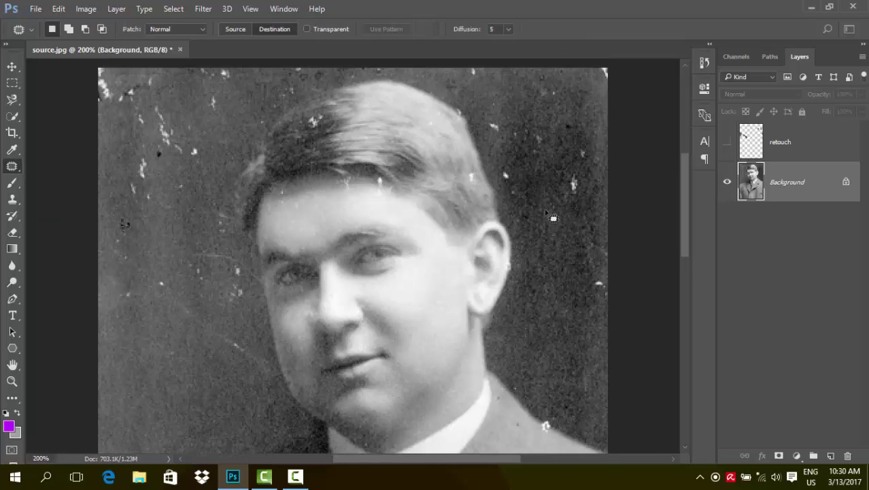
{"action": "mouse_move", "coordinate": [541, 202]}
{"action": "left_mouse_down"}
{"action": "mouse_move", "coordinate": [584, 249]}
{"action": "mouse_move", "coordinate": [534, 213]}
{"action": "mouse_move", "coordinate": [544, 207]}
{"action": "left_mouse_up"}
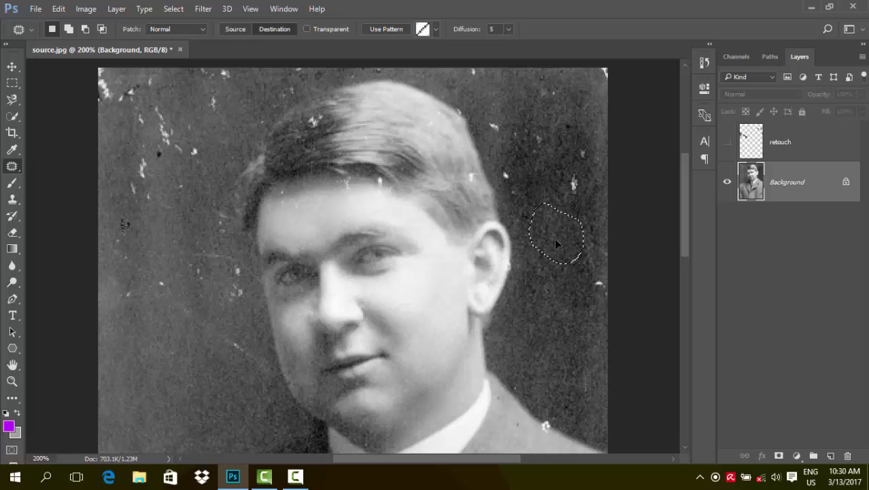
{"action": "left_click_drag", "start_coordinate": [560, 234], "coordinate": [575, 182]}
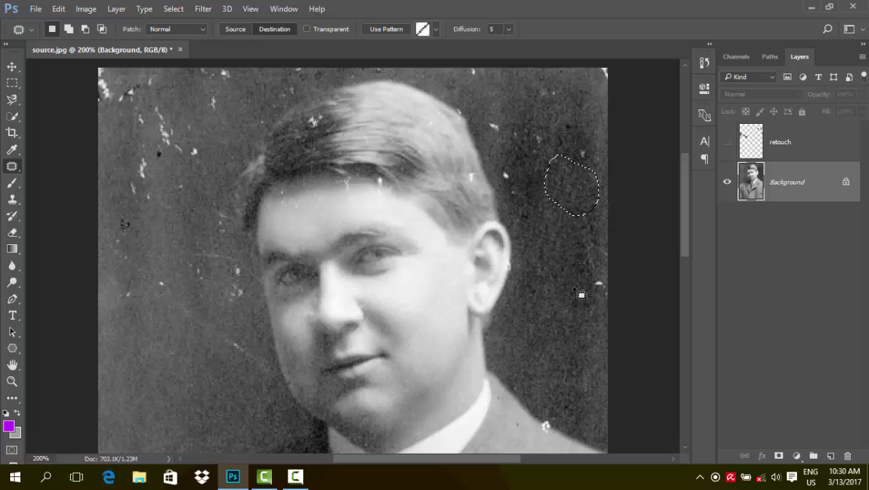
{"action": "key", "text": "ctrl+d"}
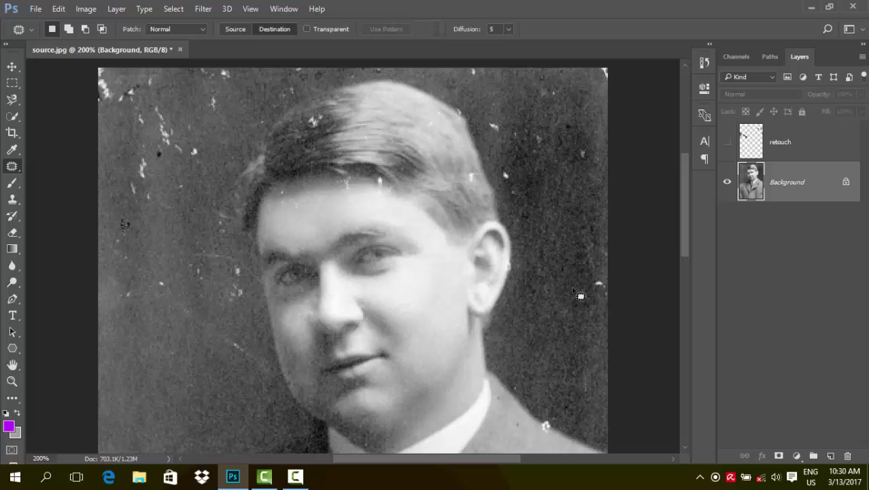
Step: Patch more dark blemishes right of the head with clean background from above
{"action": "scroll", "coordinate": [367, 215], "scroll_direction": "up", "scroll_amount": 2}
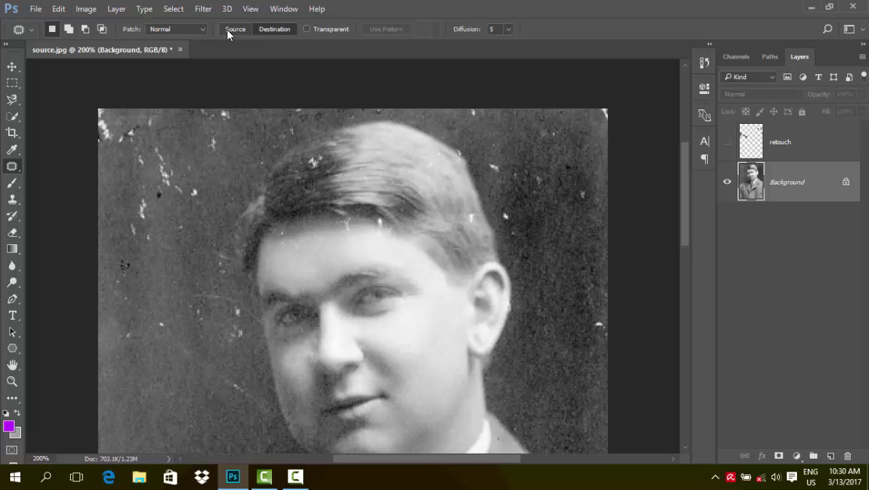
{"action": "mouse_move", "coordinate": [533, 208]}
{"action": "left_mouse_down"}
{"action": "mouse_move", "coordinate": [538, 216]}
{"action": "mouse_move", "coordinate": [515, 224]}
{"action": "left_mouse_up"}
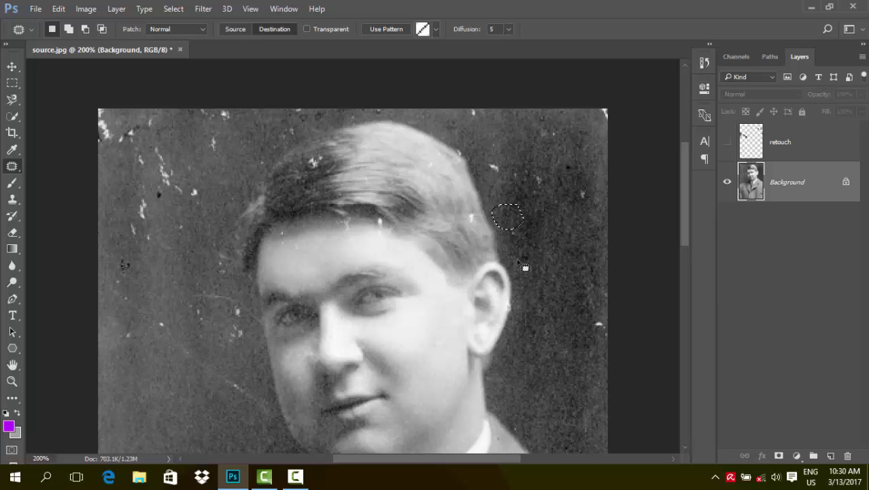
{"action": "key", "text": "ctrl+d"}
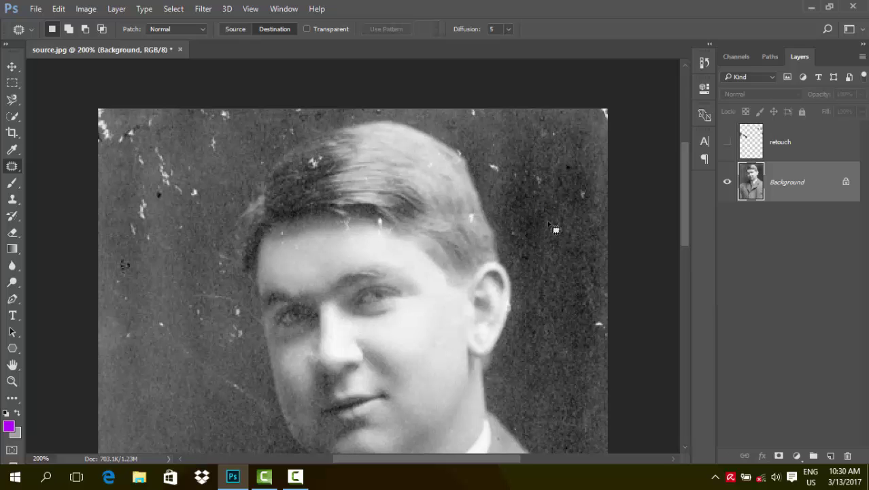
{"action": "mouse_move", "coordinate": [542, 203]}
{"action": "left_mouse_down"}
{"action": "mouse_move", "coordinate": [538, 217]}
{"action": "mouse_move", "coordinate": [580, 191]}
{"action": "left_mouse_up"}
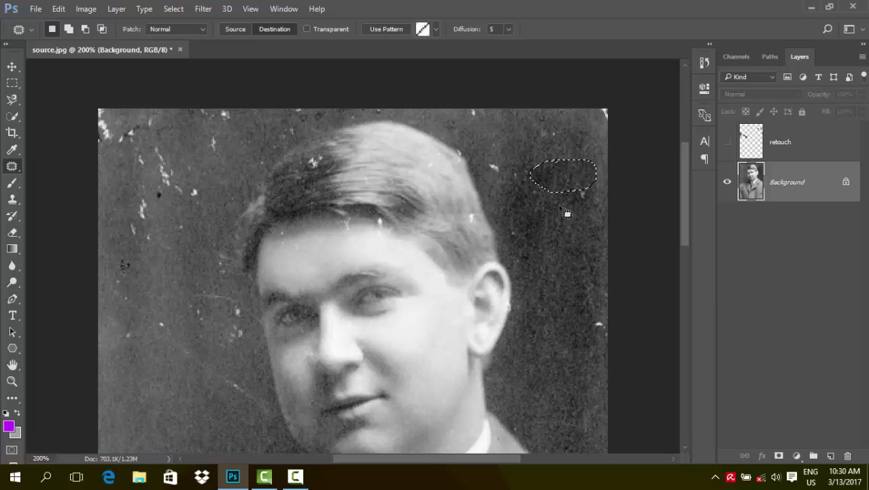
{"action": "key", "text": "ctrl+d"}
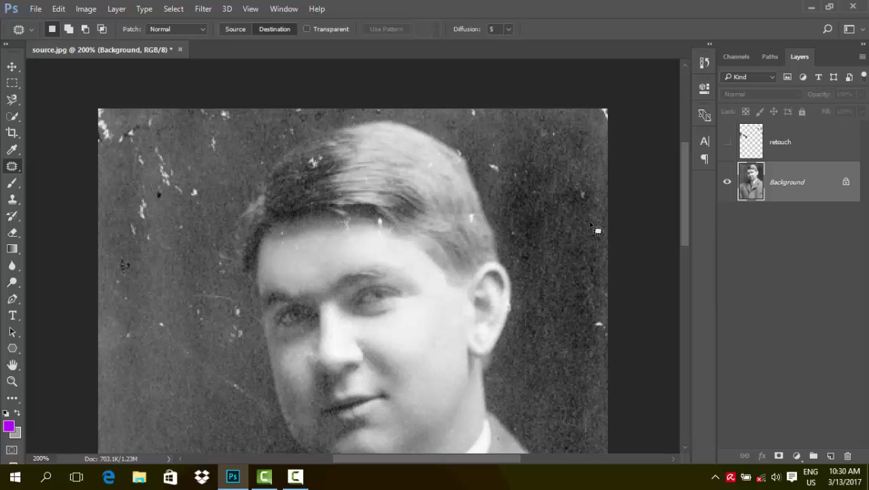
{"action": "mouse_move", "coordinate": [582, 247]}
{"action": "left_mouse_down"}
{"action": "mouse_move", "coordinate": [554, 226]}
{"action": "mouse_move", "coordinate": [577, 194]}
{"action": "left_mouse_up"}
{"action": "key", "text": "ctrl+d"}
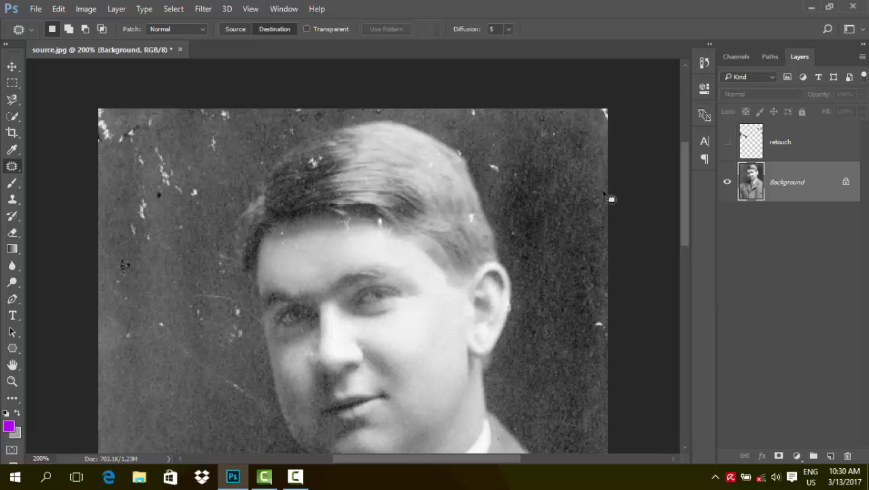
Step: Patch one more spot lower down to the right of the head
{"action": "scroll", "coordinate": [585, 204], "scroll_direction": "down", "scroll_amount": 2}
{"action": "mouse_move", "coordinate": [575, 295]}
{"action": "left_mouse_down"}
{"action": "mouse_move", "coordinate": [562, 327]}
{"action": "mouse_move", "coordinate": [587, 272]}
{"action": "left_mouse_up"}
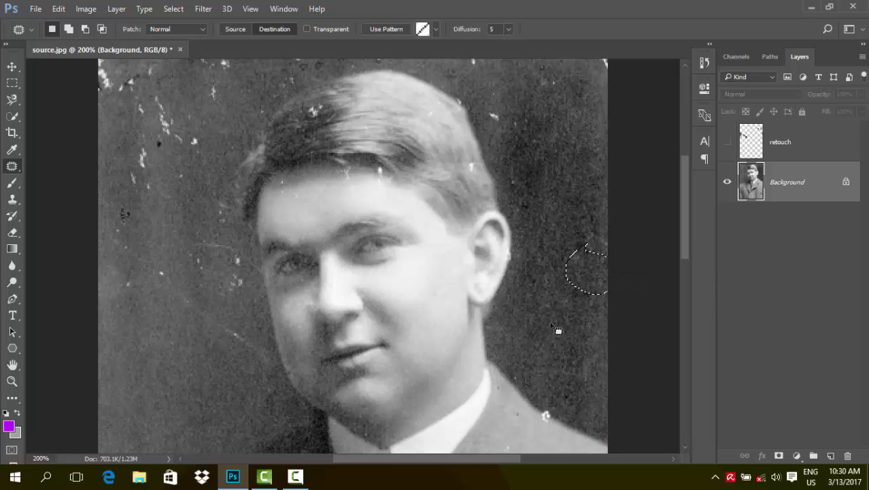
{"action": "key", "text": "ctrl+d"}
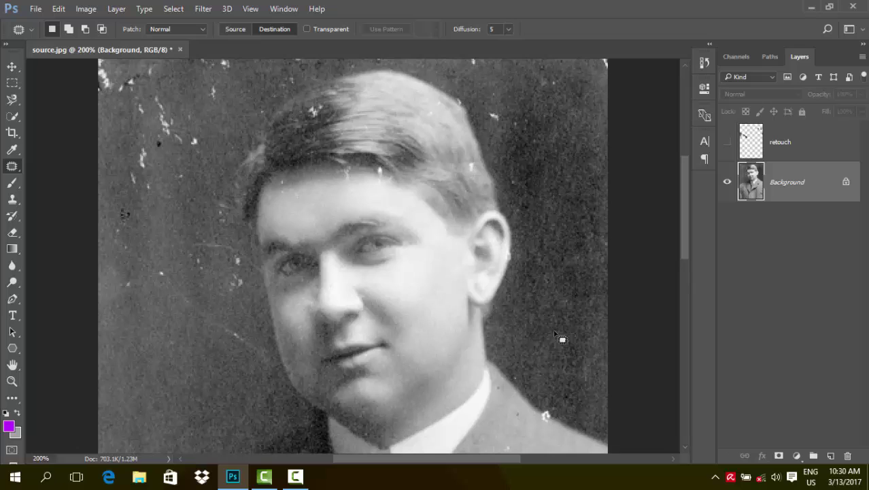
{"action": "scroll", "coordinate": [562, 338], "scroll_direction": "down", "scroll_amount": 2}
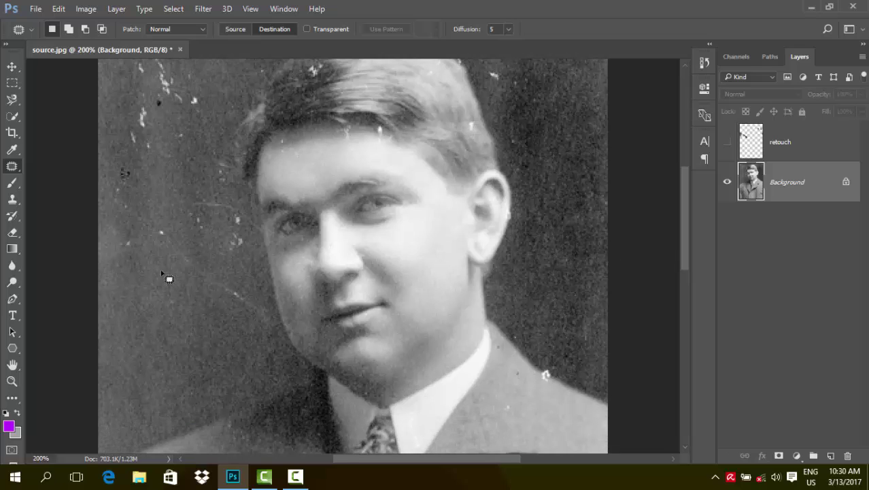
Step: Patch the scratches on the left background and the speckled top-left corner
{"action": "mouse_move", "coordinate": [151, 265]}
{"action": "left_mouse_down"}
{"action": "mouse_move", "coordinate": [165, 301]}
{"action": "mouse_move", "coordinate": [149, 262]}
{"action": "left_mouse_up"}
{"action": "left_click_drag", "start_coordinate": [217, 355], "coordinate": [219, 316]}
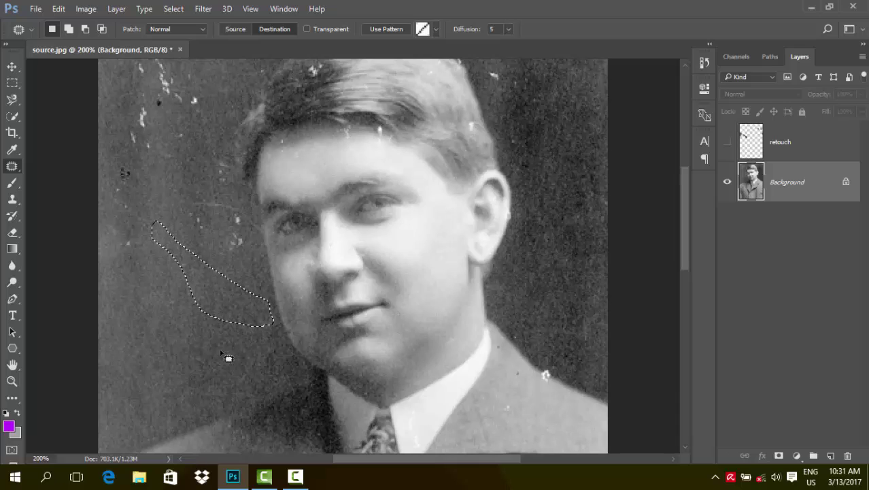
{"action": "key", "text": "ctrl+d"}
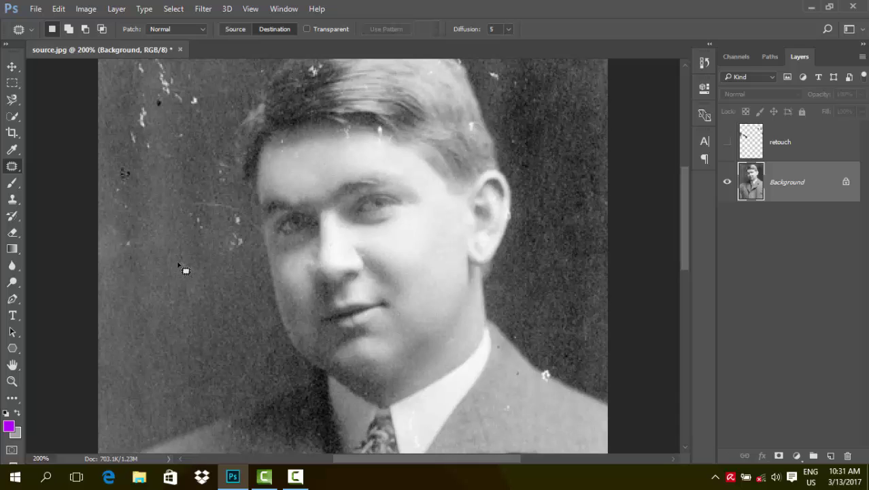
{"action": "mouse_move", "coordinate": [178, 264]}
{"action": "left_mouse_down"}
{"action": "mouse_move", "coordinate": [226, 258]}
{"action": "mouse_move", "coordinate": [225, 218]}
{"action": "left_mouse_up"}
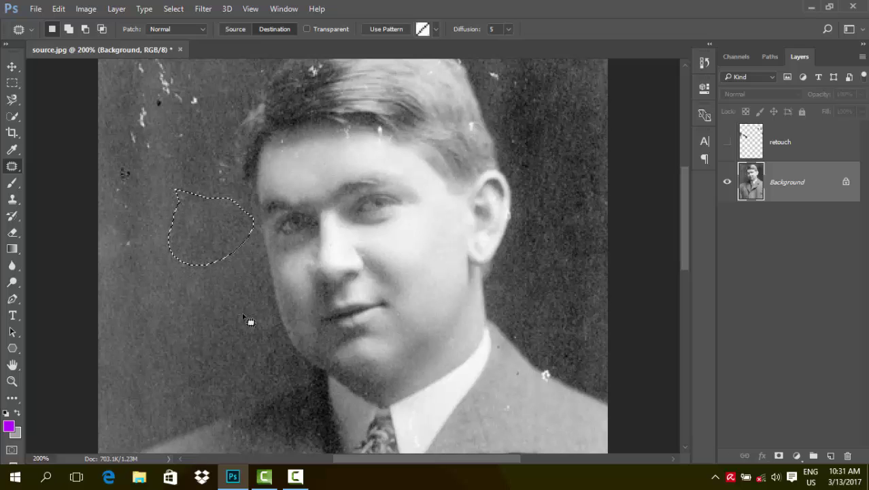
{"action": "key", "text": "ctrl+d"}
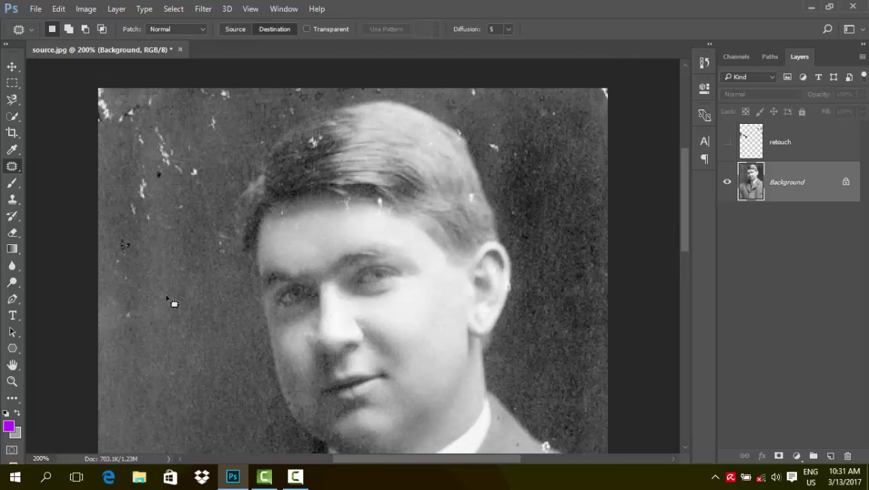
{"action": "left_click_drag", "start_coordinate": [170, 302], "coordinate": [165, 95]}
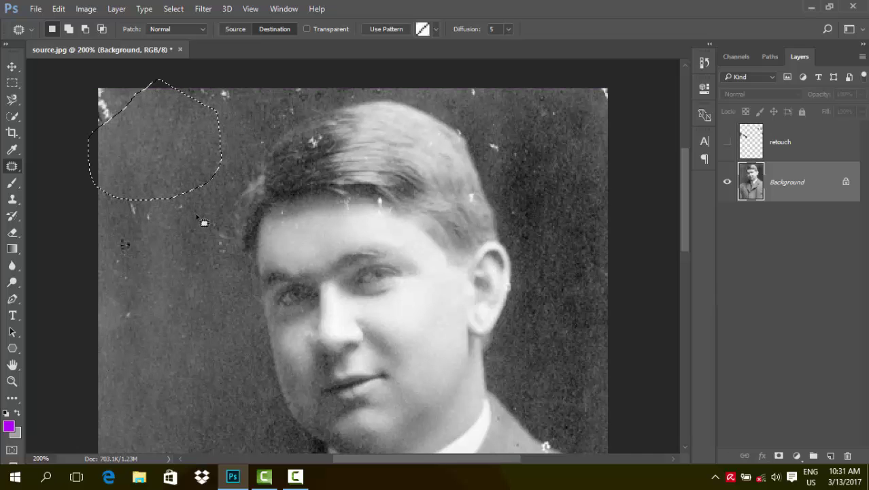
{"action": "key", "text": "ctrl+d"}
Step: Patch the dusty areas left of the cheek and head with clean texture from above
{"action": "scroll", "coordinate": [200, 231], "scroll_direction": "down", "scroll_amount": 3}
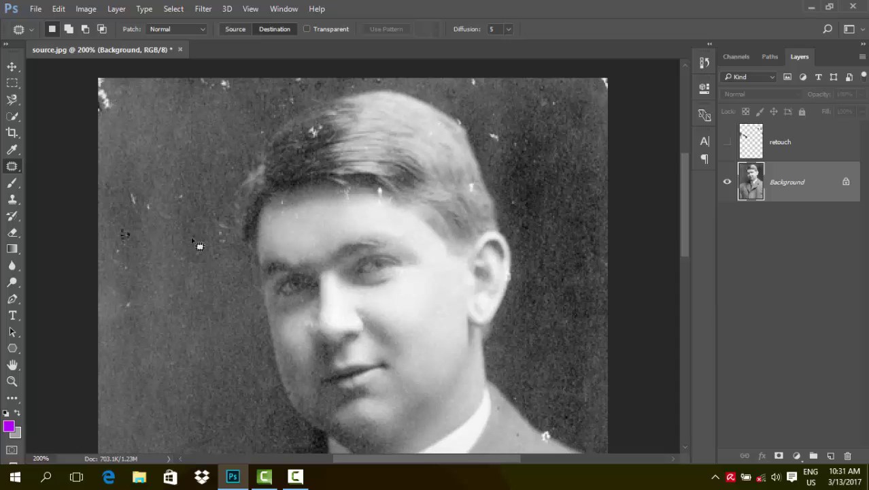
{"action": "mouse_move", "coordinate": [113, 286]}
{"action": "left_mouse_down"}
{"action": "mouse_move", "coordinate": [242, 371]}
{"action": "mouse_move", "coordinate": [101, 321]}
{"action": "left_mouse_up"}
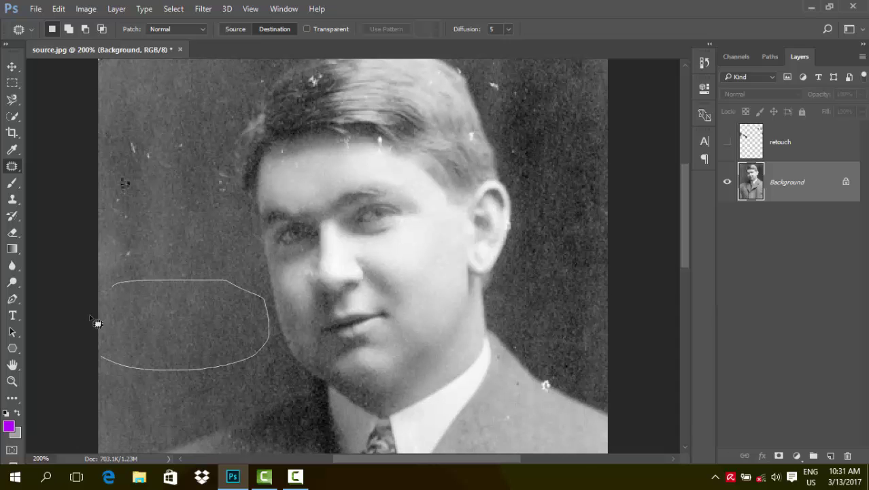
{"action": "left_click_drag", "start_coordinate": [189, 317], "coordinate": [138, 190]}
{"action": "key", "text": "ctrl+d"}
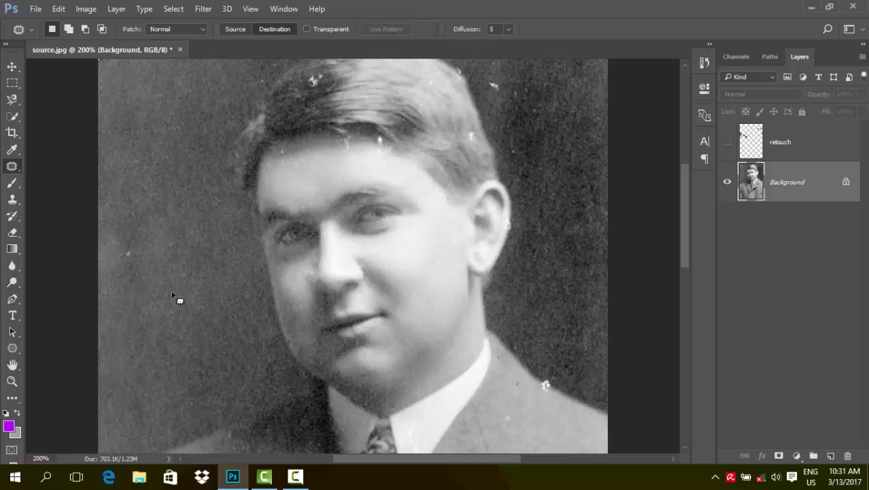
{"action": "scroll", "coordinate": [173, 295], "scroll_direction": "up", "scroll_amount": 3}
{"action": "left_click_drag", "start_coordinate": [113, 162], "coordinate": [154, 267]}
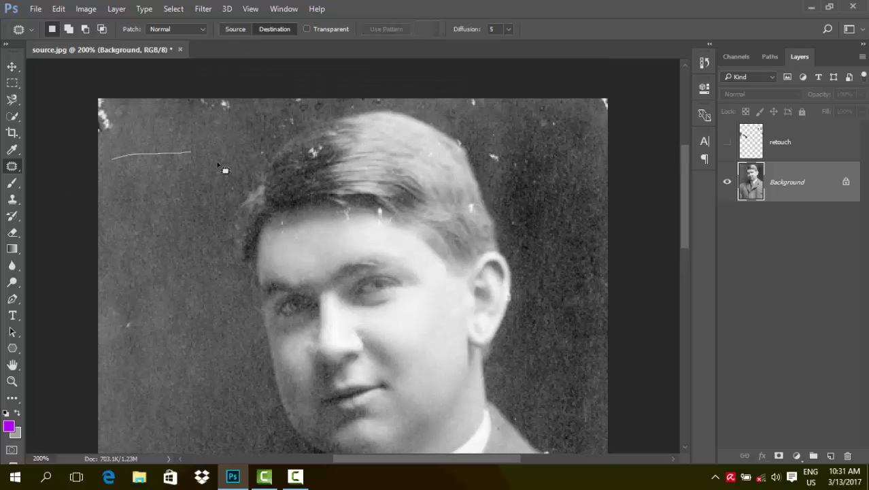
{"action": "left_click_drag", "start_coordinate": [105, 184], "coordinate": [111, 160]}
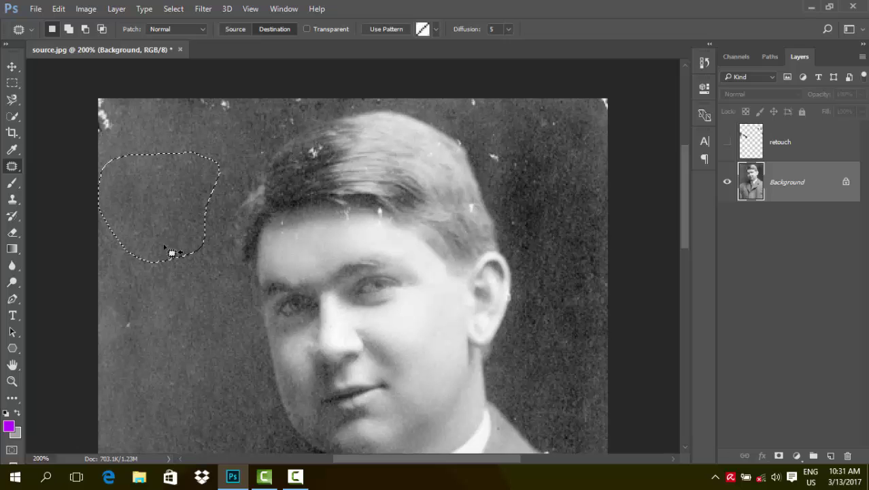
{"action": "left_click_drag", "start_coordinate": [170, 248], "coordinate": [148, 179]}
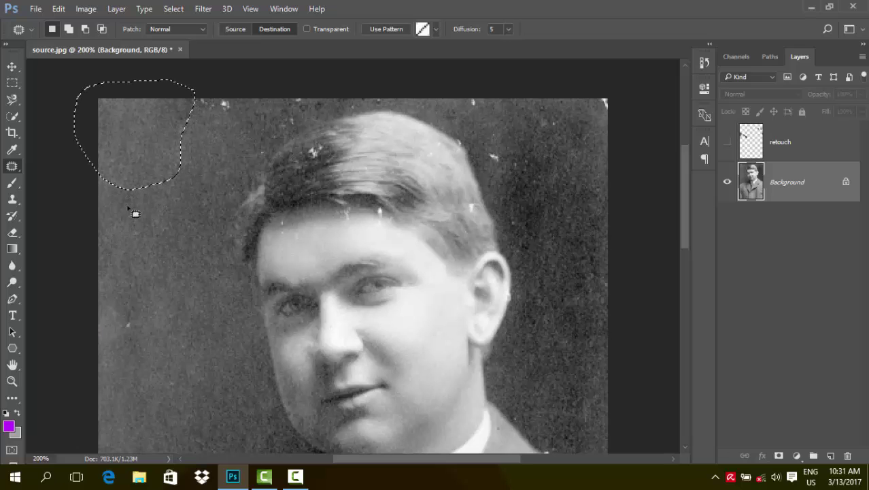
{"action": "mouse_move", "coordinate": [116, 205]}
{"action": "left_mouse_down"}
{"action": "mouse_move", "coordinate": [109, 232]}
{"action": "mouse_move", "coordinate": [116, 206]}
{"action": "left_mouse_up"}
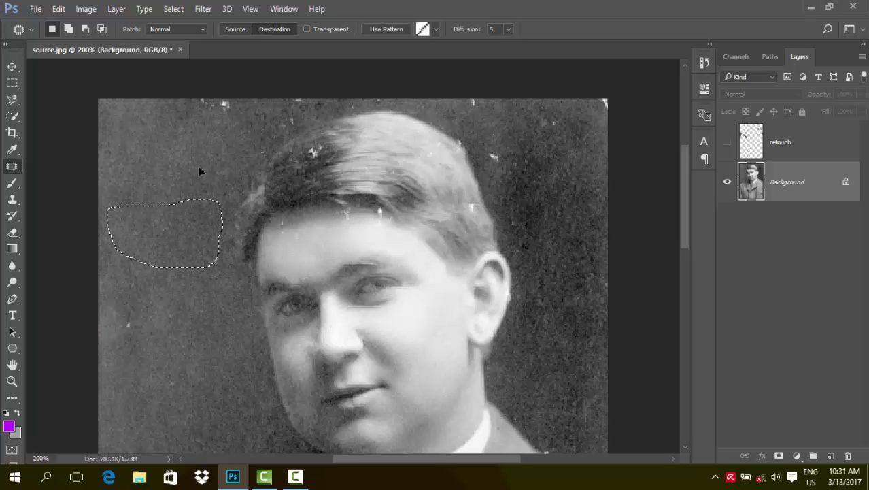
{"action": "mouse_move", "coordinate": [163, 231]}
{"action": "left_mouse_down"}
{"action": "mouse_move", "coordinate": [204, 136]}
{"action": "mouse_move", "coordinate": [117, 177]}
{"action": "left_mouse_up"}
{"action": "key", "text": "ctrl+d"}
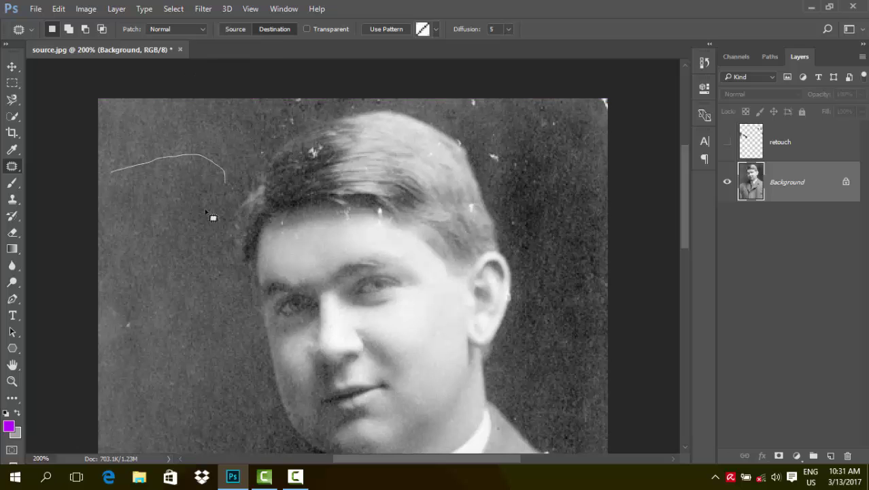
Step: Patch the remaining specks beside the head and left of the face
{"action": "left_click_drag", "start_coordinate": [190, 178], "coordinate": [274, 104]}
{"action": "scroll", "coordinate": [170, 313], "scroll_direction": "down", "scroll_amount": 2}
{"action": "scroll", "coordinate": [175, 310], "scroll_direction": "down", "scroll_amount": 3}
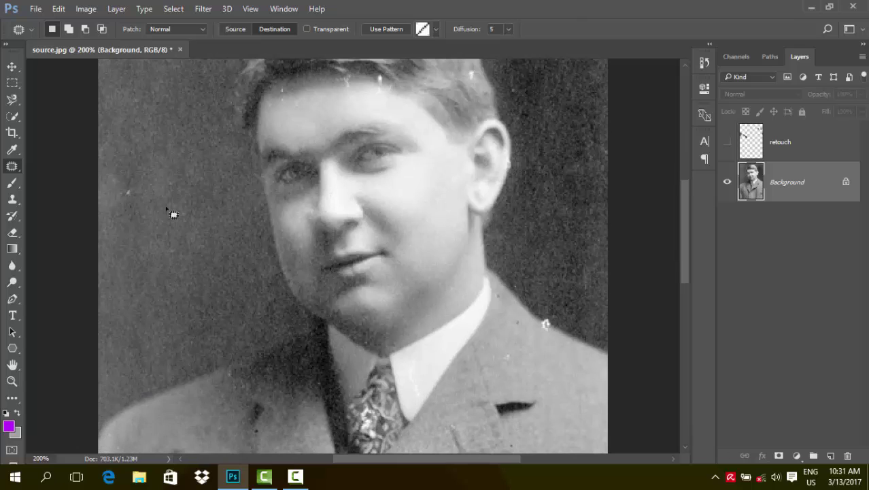
{"action": "mouse_move", "coordinate": [203, 205]}
{"action": "left_mouse_down"}
{"action": "mouse_move", "coordinate": [175, 257]}
{"action": "mouse_move", "coordinate": [143, 223]}
{"action": "left_mouse_up"}
{"action": "scroll", "coordinate": [210, 312], "scroll_direction": "down", "scroll_amount": 4}
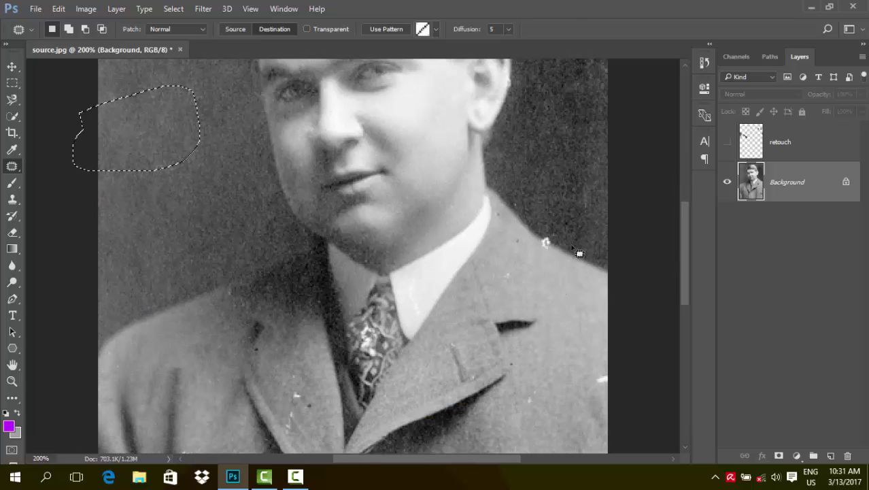
Step: Patch the white spots on the coat's shoulder and right edge
{"action": "mouse_move", "coordinate": [600, 262]}
{"action": "left_mouse_down"}
{"action": "mouse_move", "coordinate": [578, 272]}
{"action": "mouse_move", "coordinate": [554, 257]}
{"action": "left_mouse_up"}
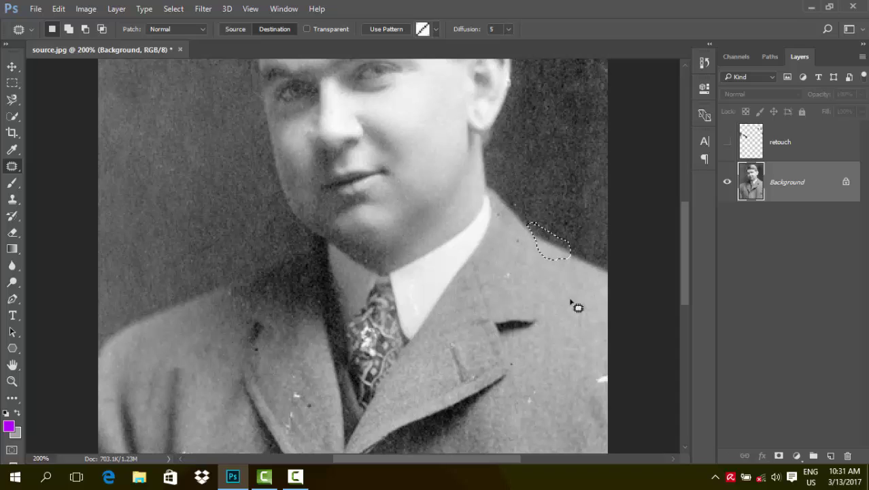
{"action": "key", "text": "ctrl+d"}
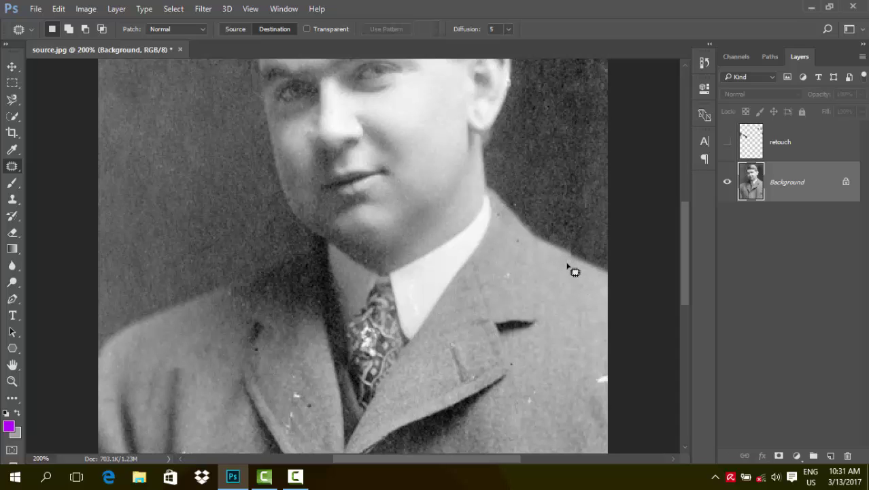
{"action": "left_click_drag", "start_coordinate": [570, 267], "coordinate": [580, 291]}
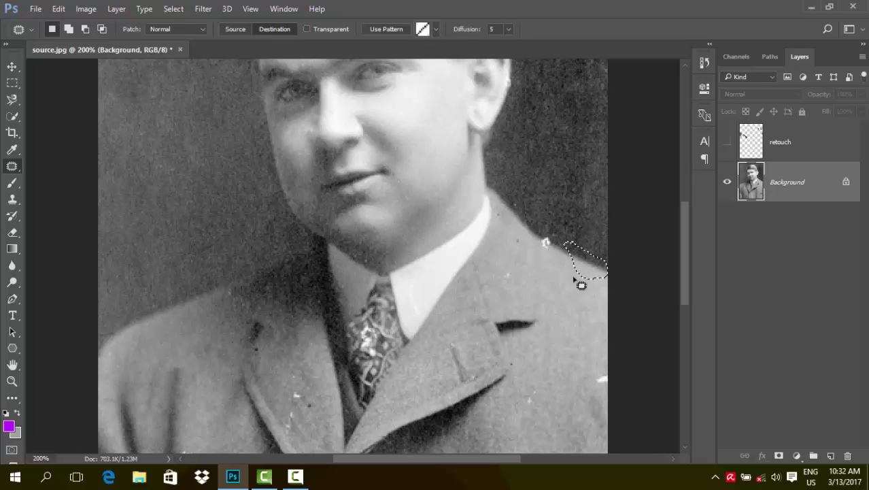
{"action": "key", "text": "ctrl+d"}
{"action": "scroll", "coordinate": [592, 299], "scroll_direction": "down", "scroll_amount": 3}
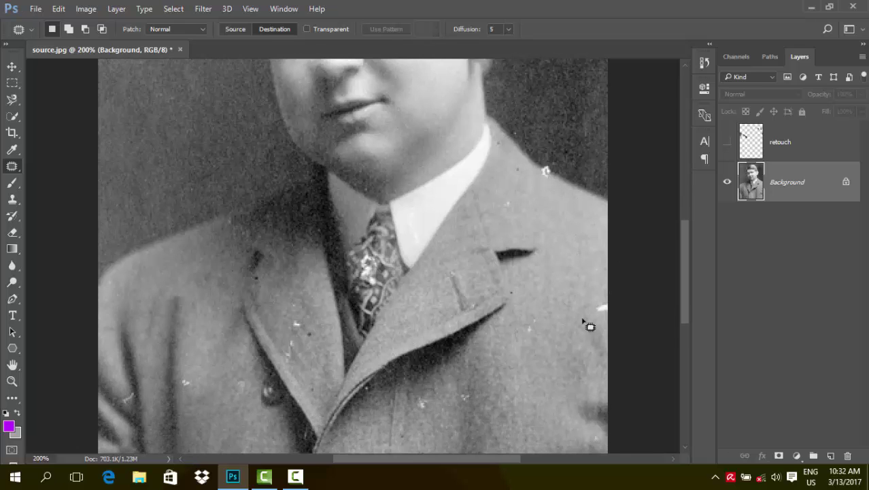
{"action": "scroll", "coordinate": [585, 306], "scroll_direction": "down", "scroll_amount": 2}
{"action": "left_click_drag", "start_coordinate": [595, 210], "coordinate": [595, 262]}
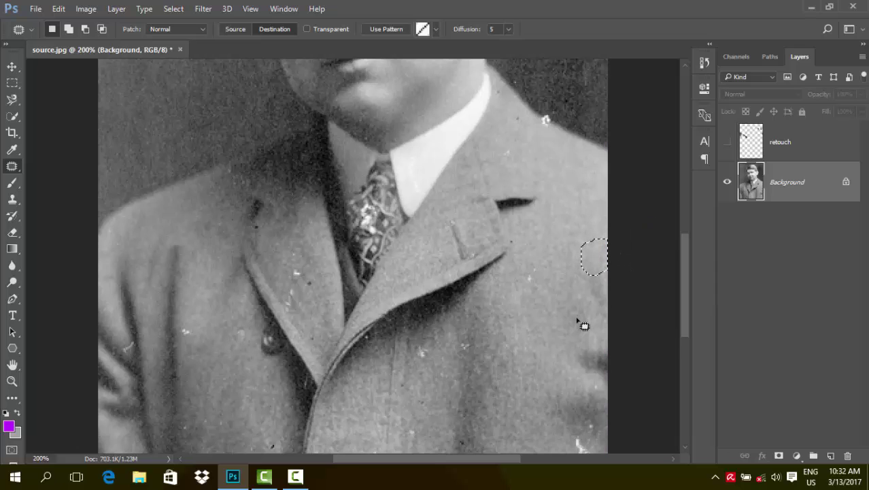
{"action": "scroll", "coordinate": [544, 350], "scroll_direction": "down", "scroll_amount": 3}
{"action": "left_click_drag", "start_coordinate": [563, 375], "coordinate": [559, 389]}
{"action": "scroll", "coordinate": [476, 385], "scroll_direction": "down", "scroll_amount": 2}
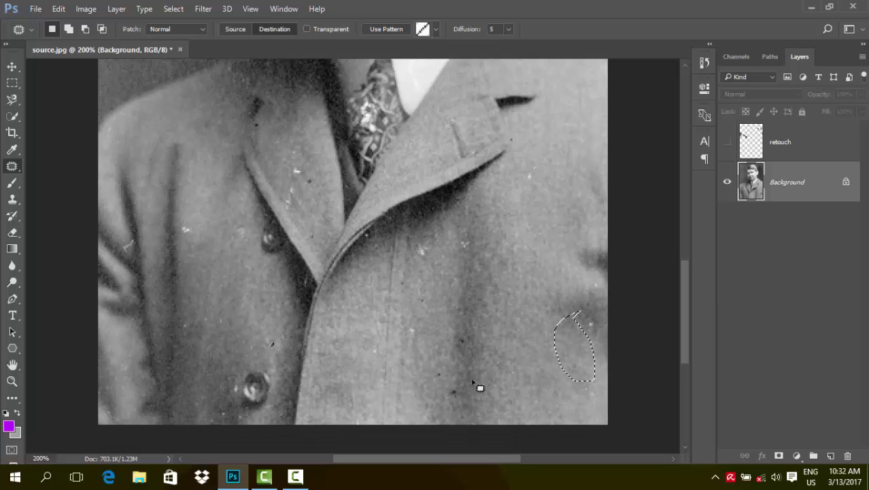
{"action": "key", "text": "ctrl+d"}
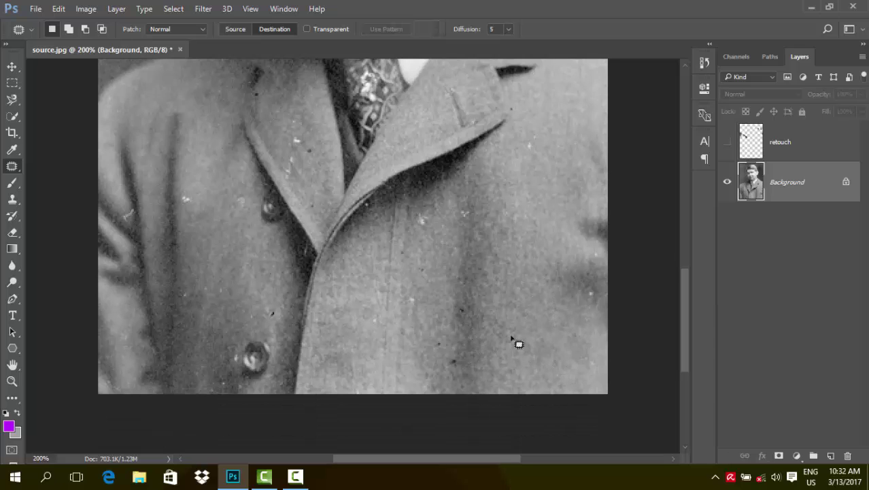
Step: Patch the white marks on the left lapel and jacket front, then zoom back out
{"action": "scroll", "coordinate": [544, 357], "scroll_direction": "up", "scroll_amount": 1}
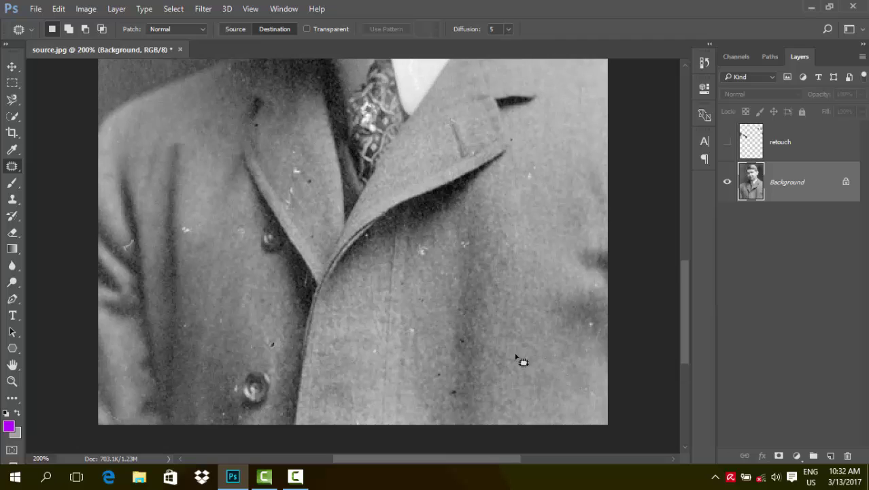
{"action": "scroll", "coordinate": [409, 340], "scroll_direction": "up", "scroll_amount": 1}
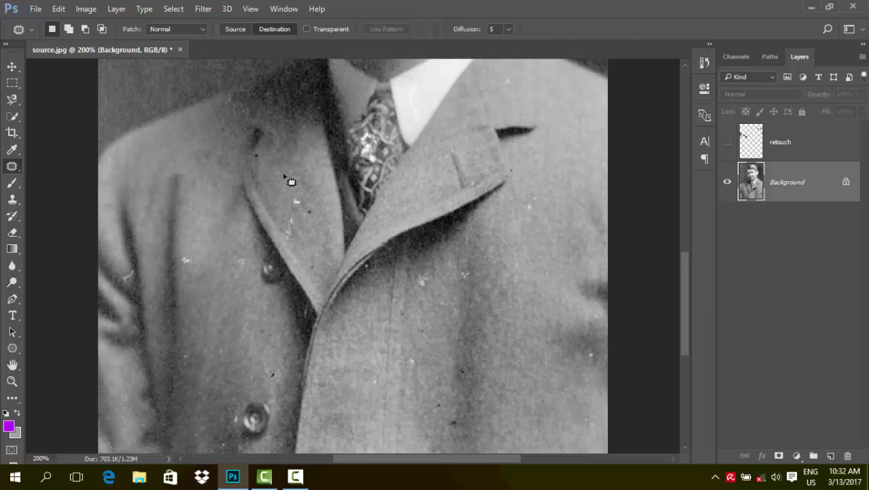
{"action": "mouse_move", "coordinate": [284, 172]}
{"action": "left_mouse_down"}
{"action": "mouse_move", "coordinate": [301, 194]}
{"action": "mouse_move", "coordinate": [286, 182]}
{"action": "mouse_move", "coordinate": [296, 203]}
{"action": "left_mouse_up"}
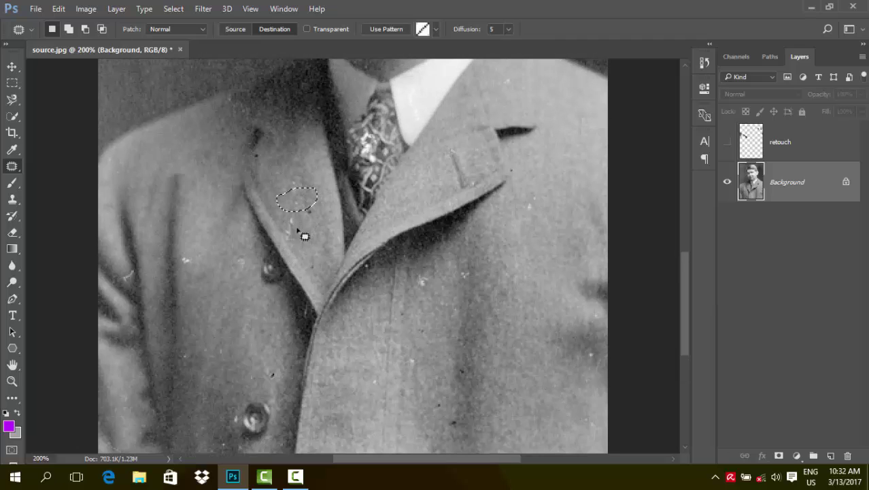
{"action": "mouse_move", "coordinate": [306, 170]}
{"action": "left_mouse_down"}
{"action": "mouse_move", "coordinate": [312, 178]}
{"action": "mouse_move", "coordinate": [295, 182]}
{"action": "mouse_move", "coordinate": [306, 196]}
{"action": "left_mouse_up"}
{"action": "key", "text": "ctrl+d"}
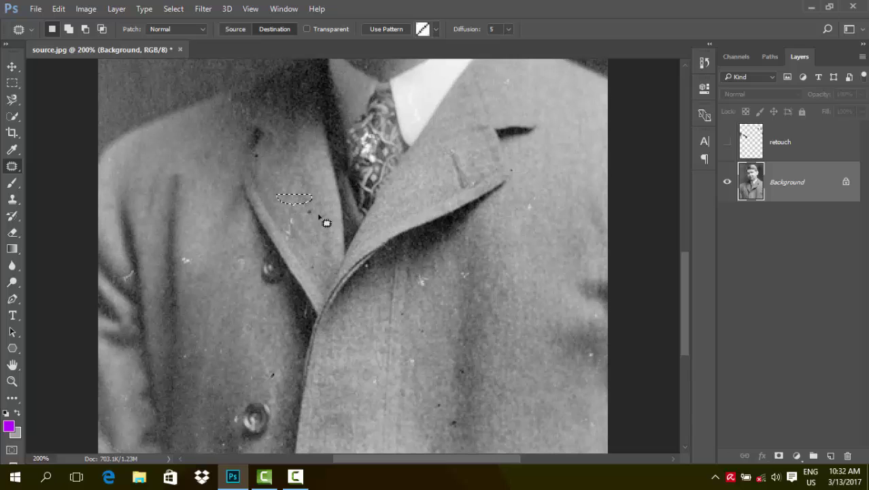
{"action": "mouse_move", "coordinate": [412, 299]}
{"action": "left_mouse_down"}
{"action": "mouse_move", "coordinate": [427, 300]}
{"action": "mouse_move", "coordinate": [428, 272]}
{"action": "mouse_move", "coordinate": [470, 246]}
{"action": "mouse_move", "coordinate": [465, 235]}
{"action": "left_mouse_up"}
{"action": "scroll", "coordinate": [502, 327], "scroll_direction": "down", "scroll_amount": 3}
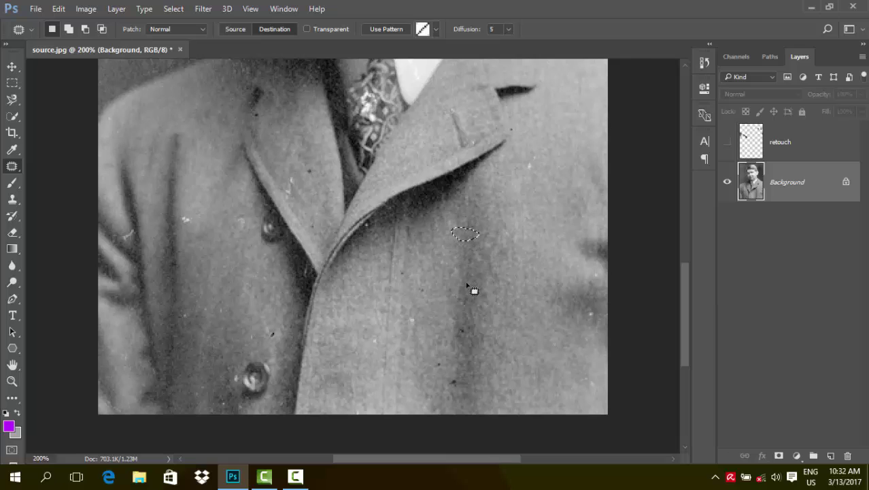
{"action": "key", "text": "ctrl+d"}
{"action": "scroll", "coordinate": [474, 292], "scroll_direction": "up", "scroll_amount": 3}
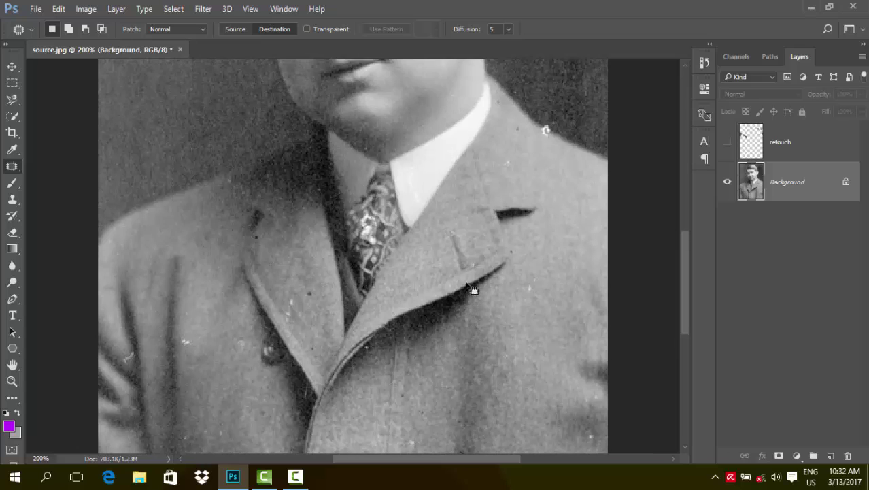
{"action": "scroll", "coordinate": [474, 291], "scroll_direction": "down", "scroll_amount": 1}
{"action": "scroll", "coordinate": [475, 291], "scroll_direction": "down", "scroll_amount": 2}
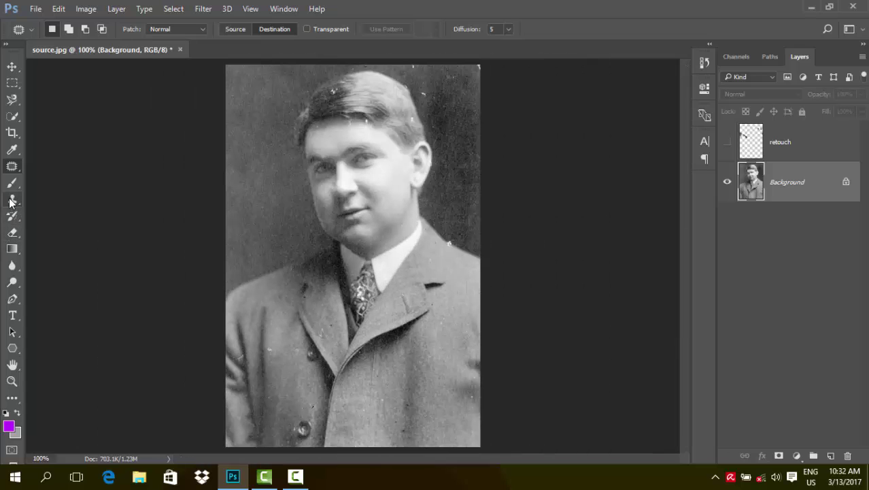
Step: Keep the Patch Tool, switch to the Move tool, and bring the tab05.jpg document forward
{"action": "right_click", "coordinate": [12, 166]}
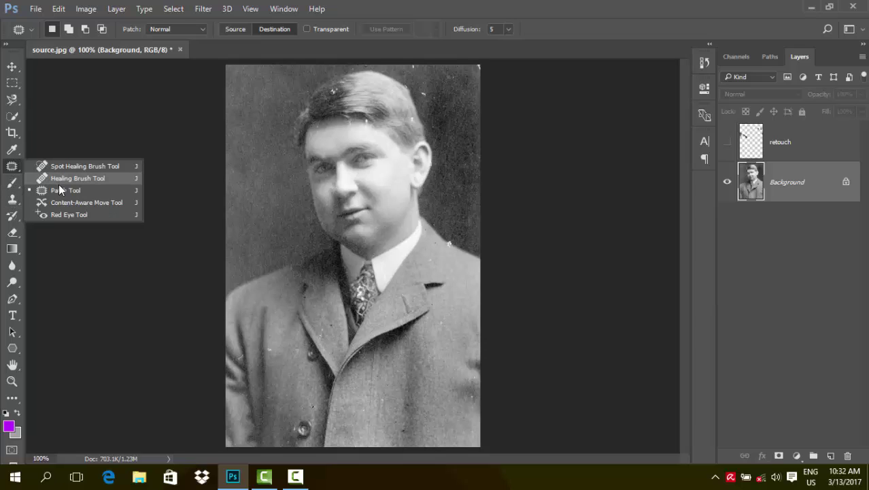
{"action": "left_click", "coordinate": [59, 193]}
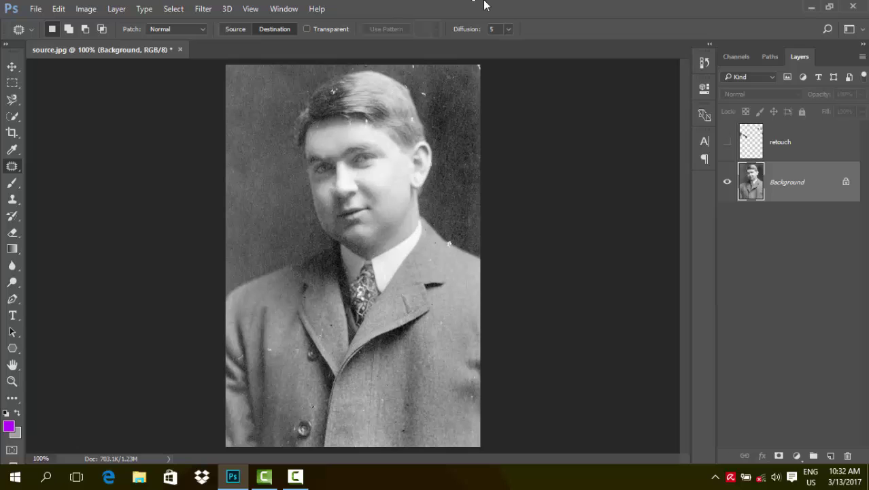
{"action": "key", "text": "v"}
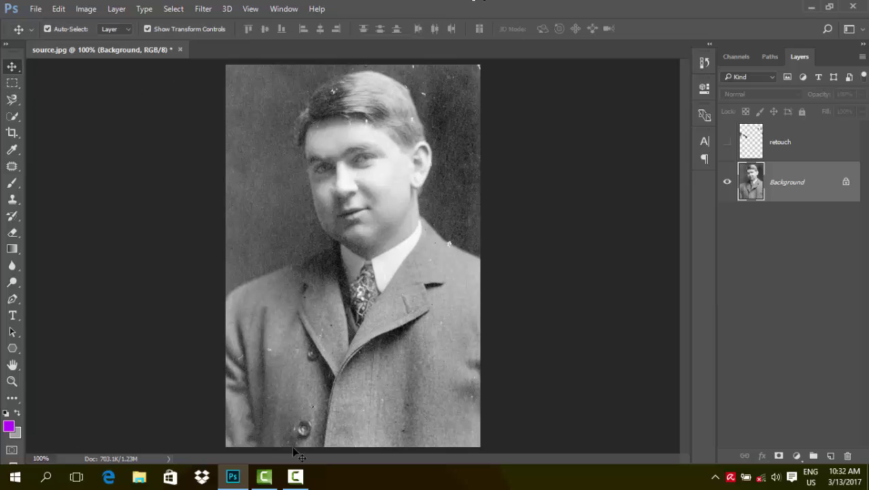
{"action": "left_click", "coordinate": [295, 476]}
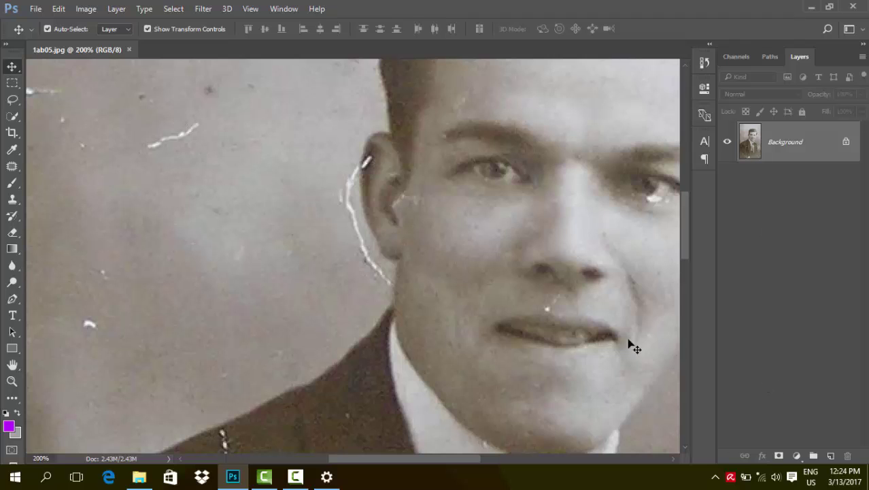
Step: Try cloning over the ear scratch at 100% opacity on a new layer, then undo it
{"action": "left_click", "coordinate": [12, 199]}
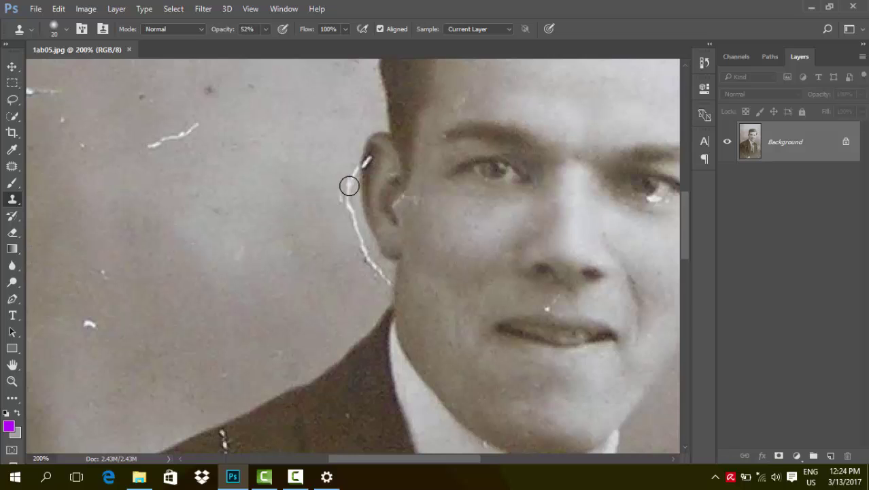
{"action": "left_click_drag", "start_coordinate": [215, 32], "coordinate": [350, 35]}
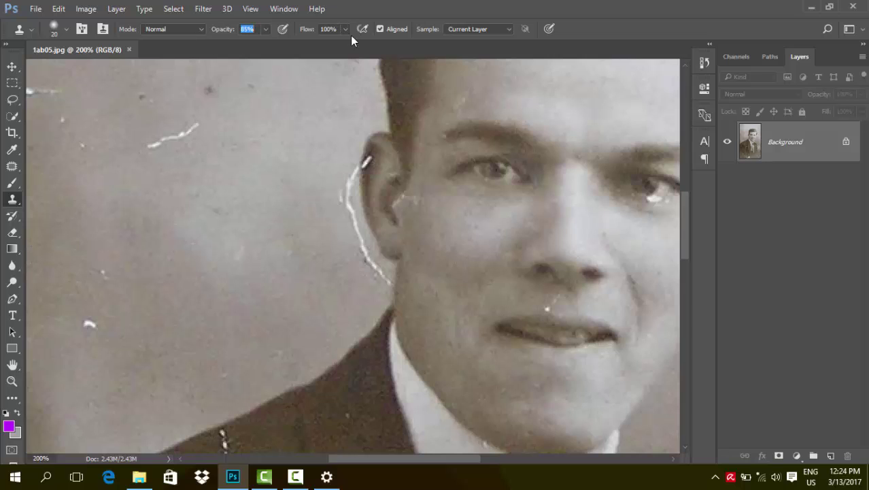
{"action": "left_click", "coordinate": [831, 456]}
{"action": "left_click", "coordinate": [789, 191]}
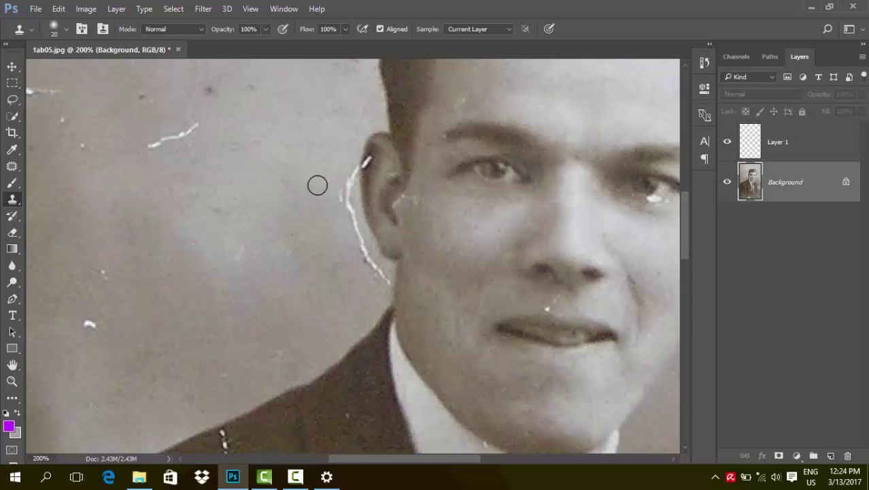
{"action": "left_click", "coordinate": [825, 145]}
{"action": "mouse_move", "coordinate": [345, 189]}
{"action": "left_mouse_down"}
{"action": "mouse_move", "coordinate": [349, 216]}
{"action": "mouse_move", "coordinate": [337, 213]}
{"action": "mouse_move", "coordinate": [382, 293]}
{"action": "left_mouse_up"}
{"action": "mouse_move", "coordinate": [345, 191]}
{"action": "left_mouse_down"}
{"action": "mouse_move", "coordinate": [347, 165]}
{"action": "mouse_move", "coordinate": [346, 184]}
{"action": "left_mouse_up"}
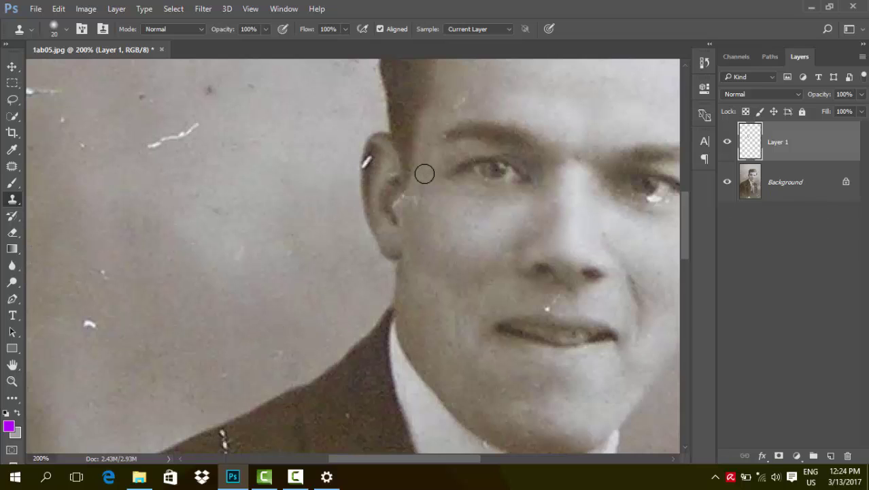
{"action": "key", "text": "ctrl+alt+z"}
{"action": "key", "text": "ctrl+alt+z"}
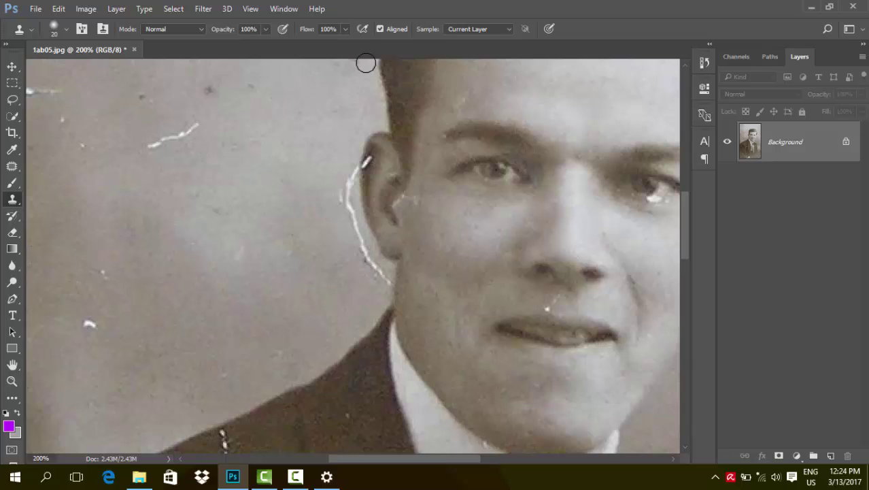
Step: Set the Clone Stamp to 51% opacity and 93% flow, and add a new empty layer
{"action": "left_click_drag", "start_coordinate": [222, 33], "coordinate": [207, 34]}
{"action": "key", "text": "Return"}
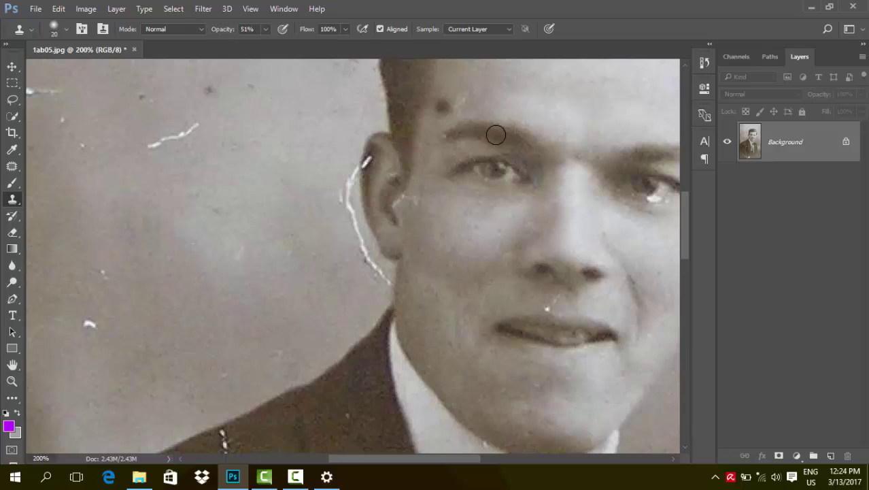
{"action": "left_click_drag", "start_coordinate": [306, 31], "coordinate": [303, 31]}
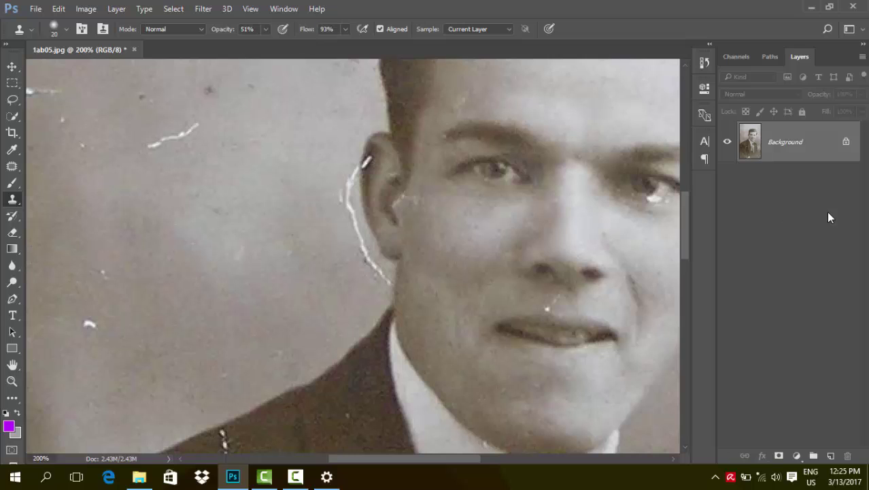
{"action": "left_click", "coordinate": [830, 455]}
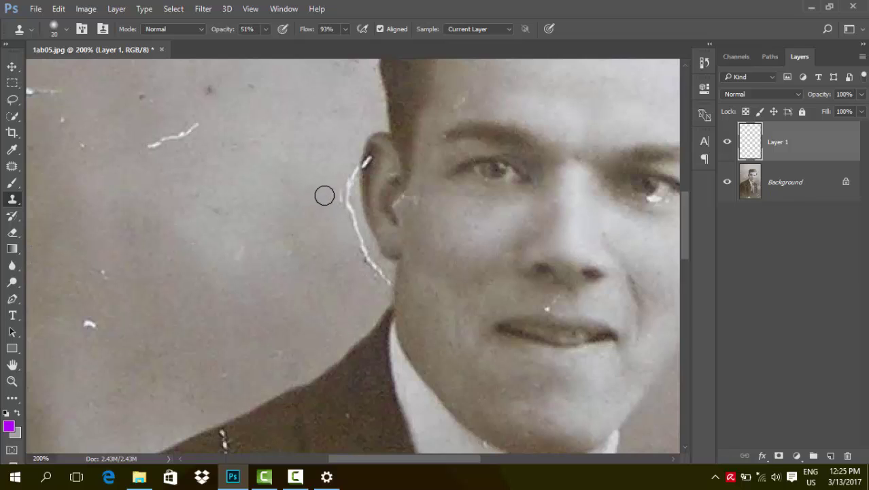
Step: Sample clean background beside the ear and clone over the ear scratch on Layer 1
{"action": "left_click", "coordinate": [324, 196], "text": "alt"}
{"action": "left_click", "coordinate": [786, 182]}
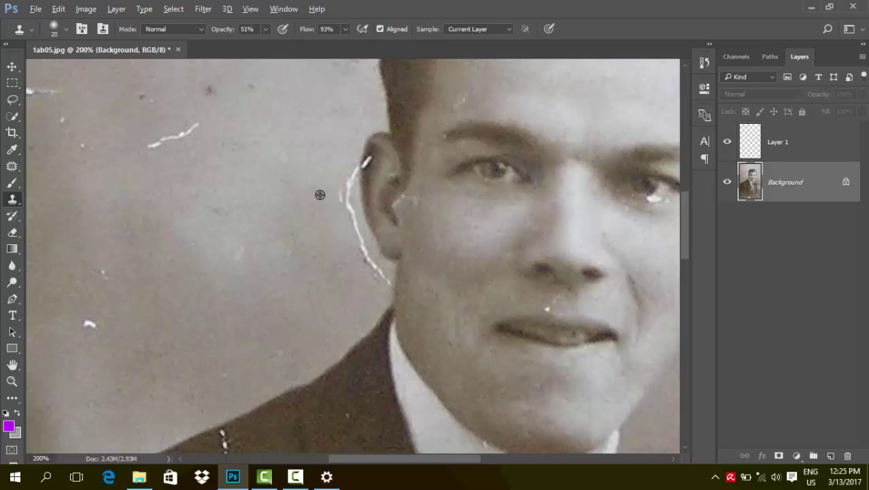
{"action": "left_click", "coordinate": [796, 149]}
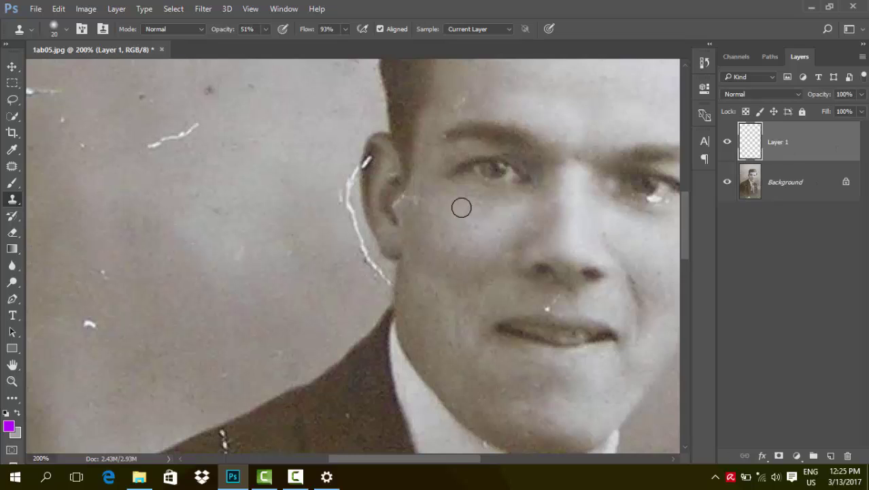
{"action": "mouse_move", "coordinate": [346, 197]}
{"action": "left_mouse_down"}
{"action": "mouse_move", "coordinate": [349, 222]}
{"action": "mouse_move", "coordinate": [341, 192]}
{"action": "mouse_move", "coordinate": [346, 212]}
{"action": "mouse_move", "coordinate": [336, 198]}
{"action": "mouse_move", "coordinate": [365, 276]}
{"action": "mouse_move", "coordinate": [359, 241]}
{"action": "mouse_move", "coordinate": [371, 273]}
{"action": "mouse_move", "coordinate": [363, 252]}
{"action": "mouse_move", "coordinate": [372, 261]}
{"action": "left_mouse_up"}
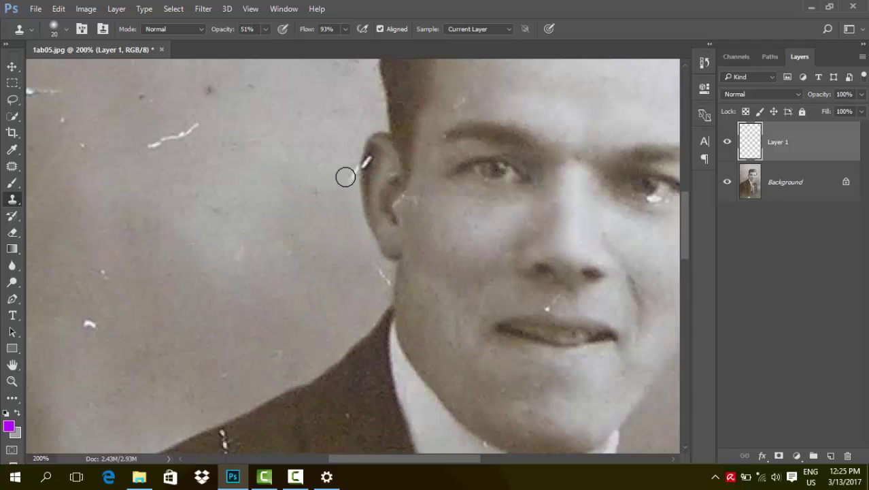
{"action": "mouse_move", "coordinate": [346, 175]}
{"action": "left_mouse_down"}
{"action": "mouse_move", "coordinate": [346, 184]}
{"action": "mouse_move", "coordinate": [348, 163]}
{"action": "left_mouse_up"}
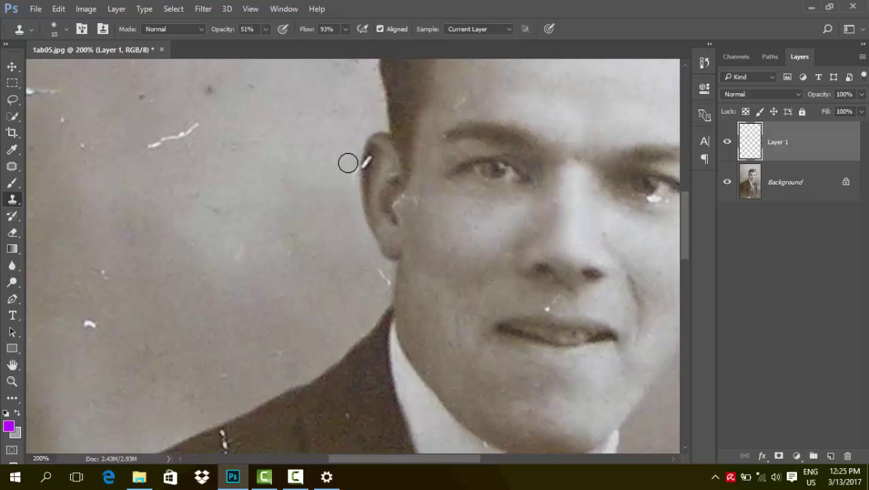
{"action": "key", "text": "bracketleft"}
{"action": "key", "text": "alt+bracketleft"}
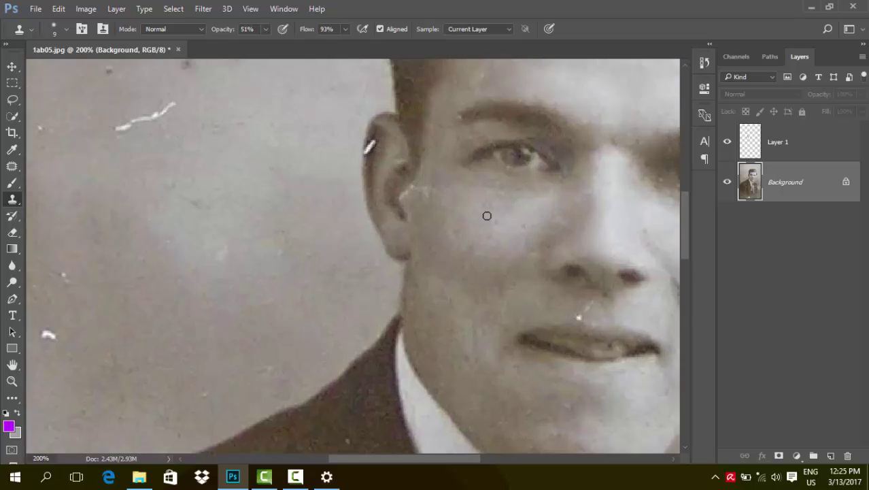
Step: Zoom in to 400% on the ear and shrink the clone brush for fine detail
{"action": "scroll", "coordinate": [487, 215], "scroll_direction": "up", "scroll_amount": 2}
{"action": "left_click_drag", "start_coordinate": [442, 116], "coordinate": [436, 327]}
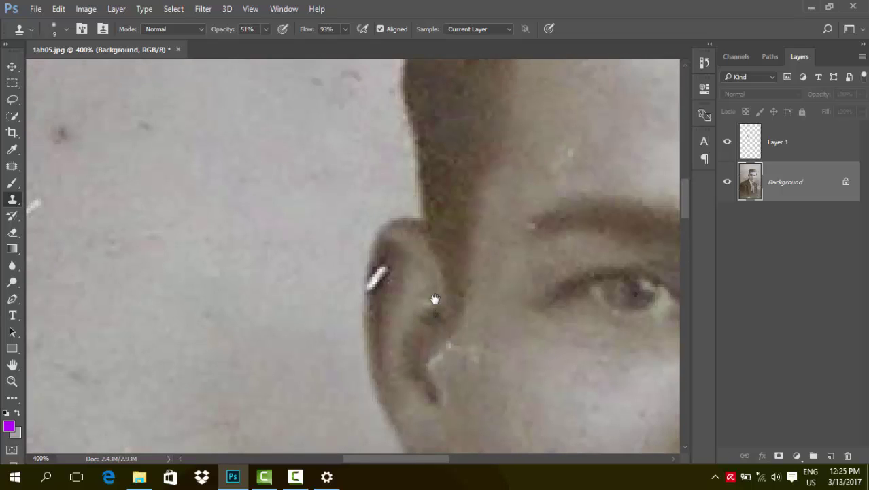
{"action": "left_click_drag", "start_coordinate": [391, 297], "coordinate": [390, 266]}
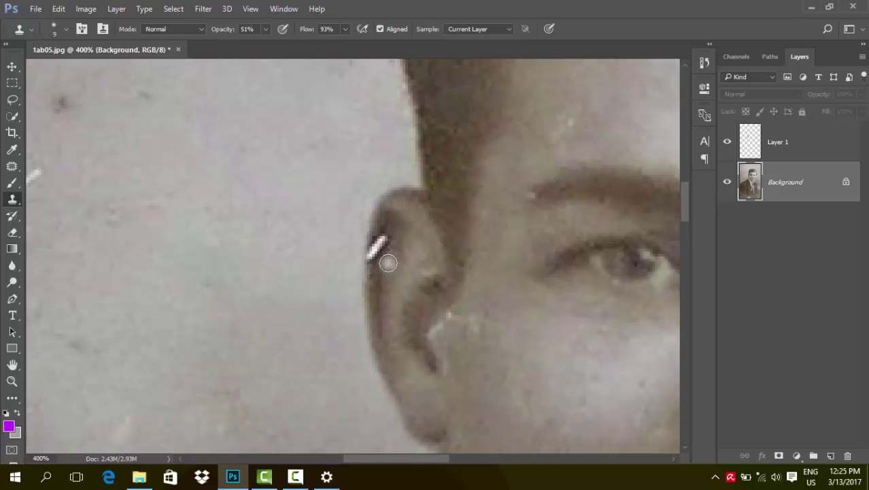
{"action": "key", "text": "bracketleft"}
{"action": "key", "text": "bracketleft"}
{"action": "key", "text": "bracketleft"}
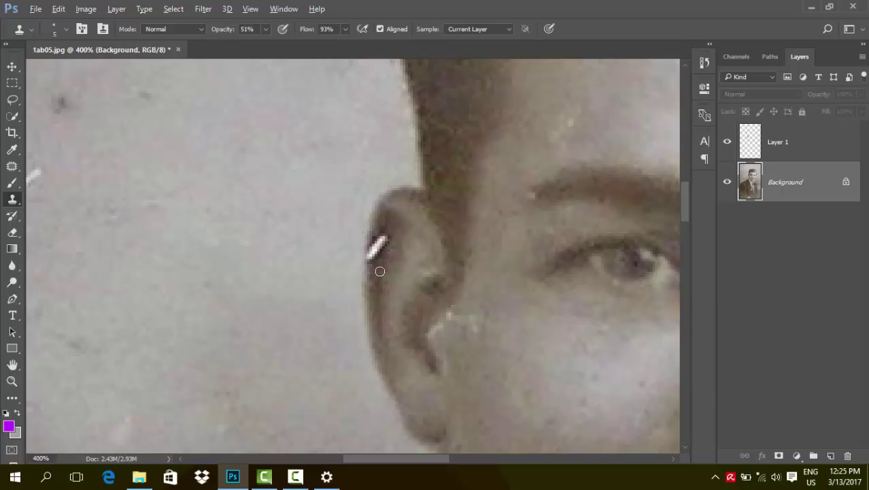
{"action": "left_click", "coordinate": [793, 155]}
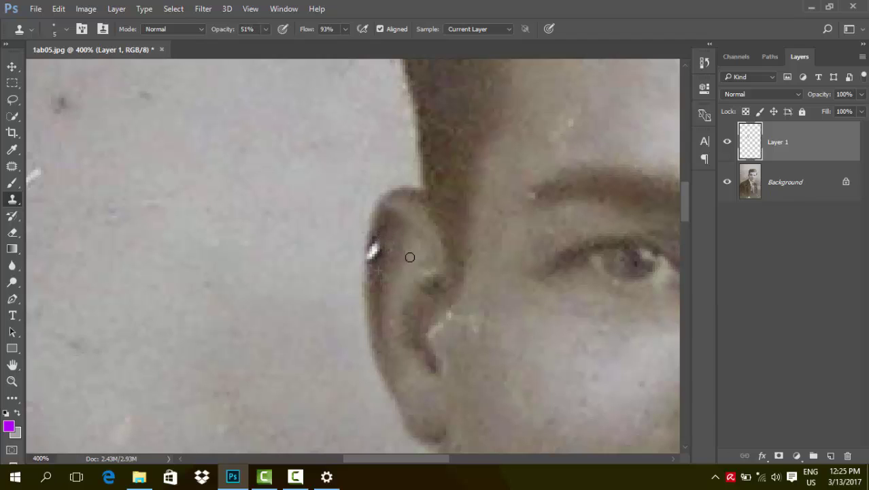
{"action": "left_click", "coordinate": [778, 185]}
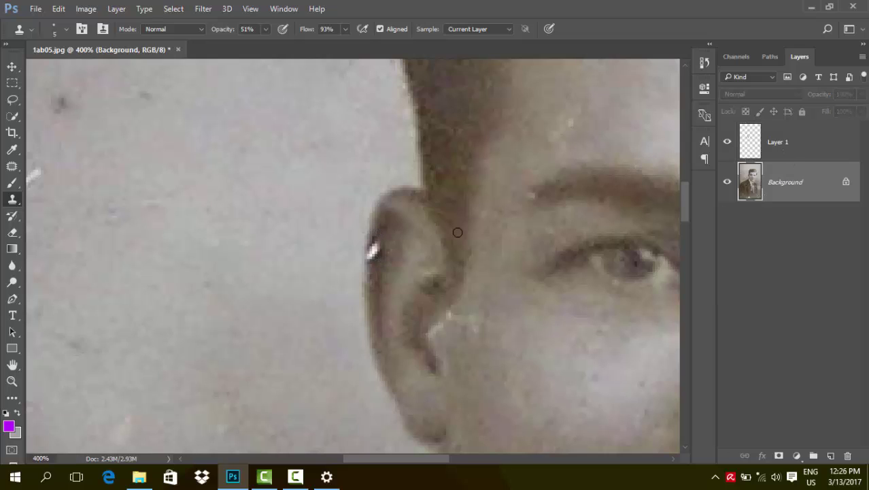
{"action": "key", "text": "alt+bracketright"}
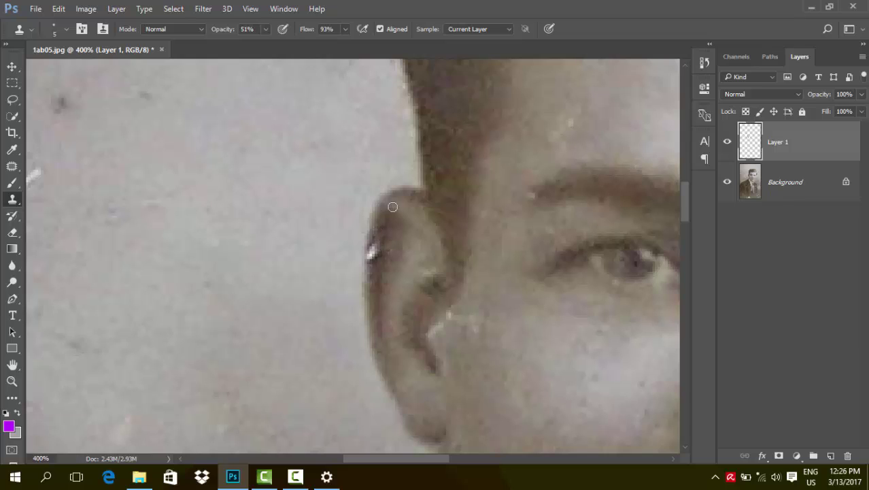
Step: Sample from Background and clone on Layer 1 over the white speck at the ear's edge
{"action": "left_click", "coordinate": [814, 191]}
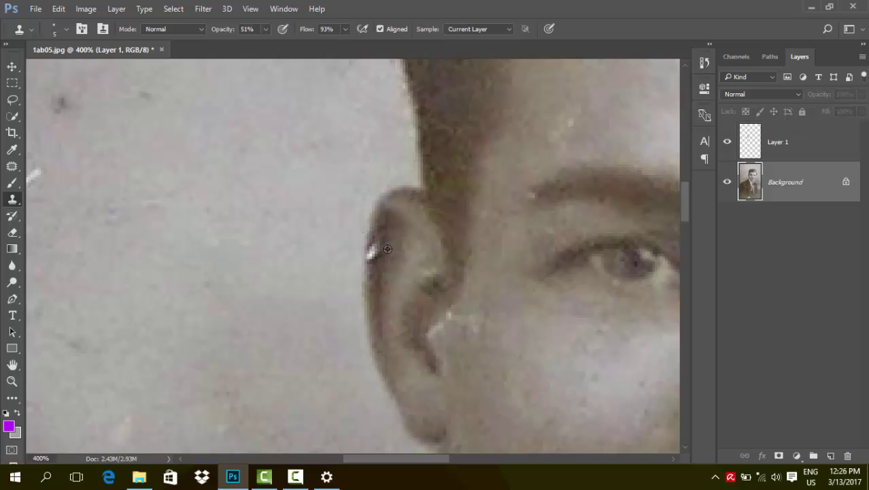
{"action": "left_click", "coordinate": [790, 141]}
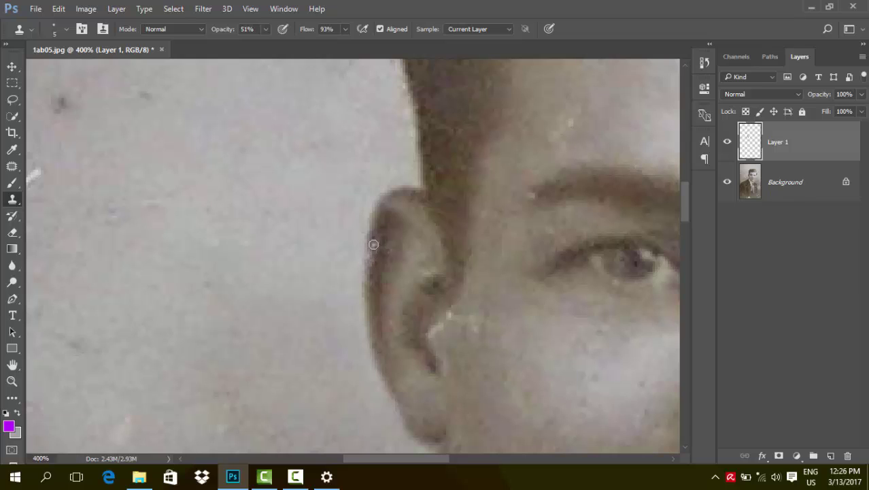
{"action": "left_click", "coordinate": [809, 188]}
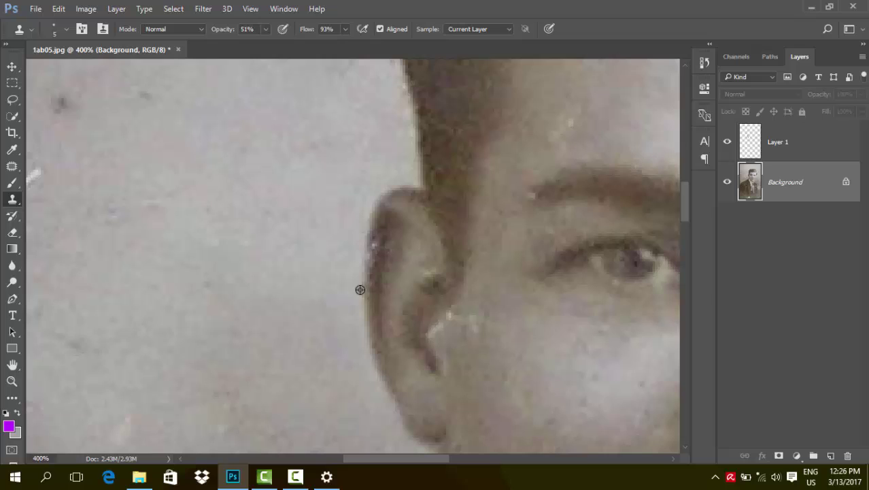
{"action": "left_click", "coordinate": [782, 151]}
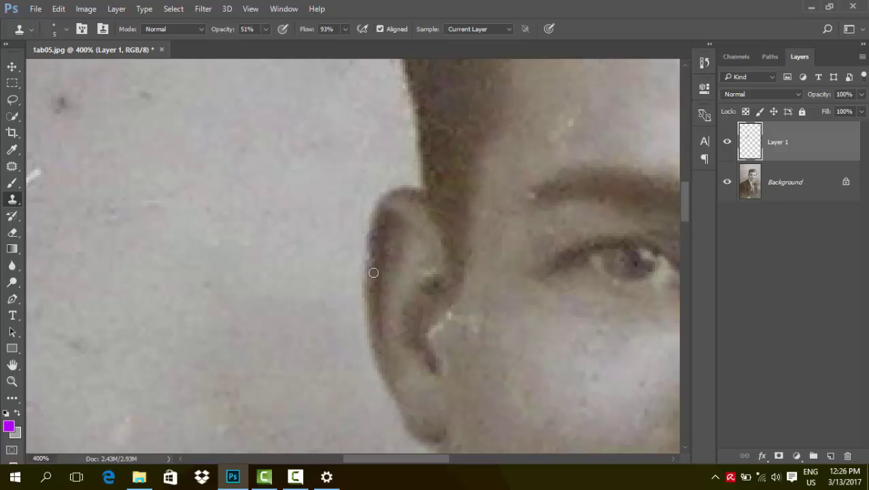
{"action": "scroll", "coordinate": [358, 359], "scroll_direction": "down", "scroll_amount": 1}
{"action": "scroll", "coordinate": [359, 359], "scroll_direction": "down", "scroll_amount": 1}
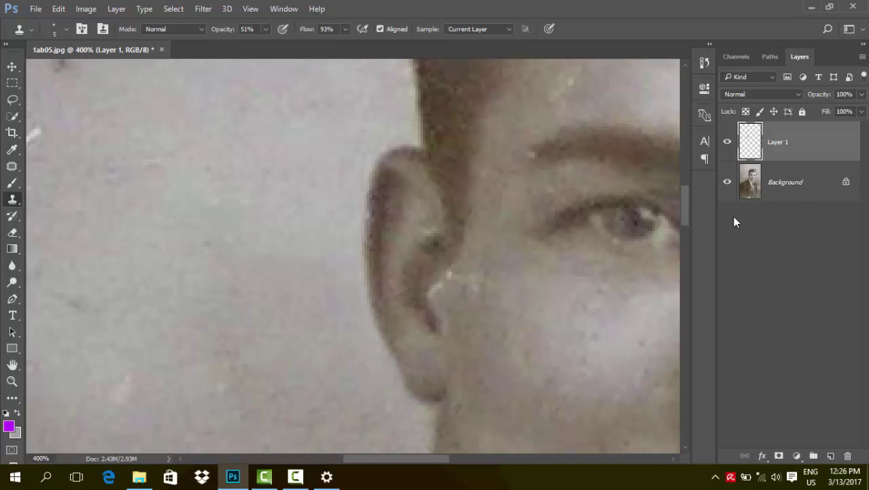
{"action": "key", "text": "alt+bracketleft"}
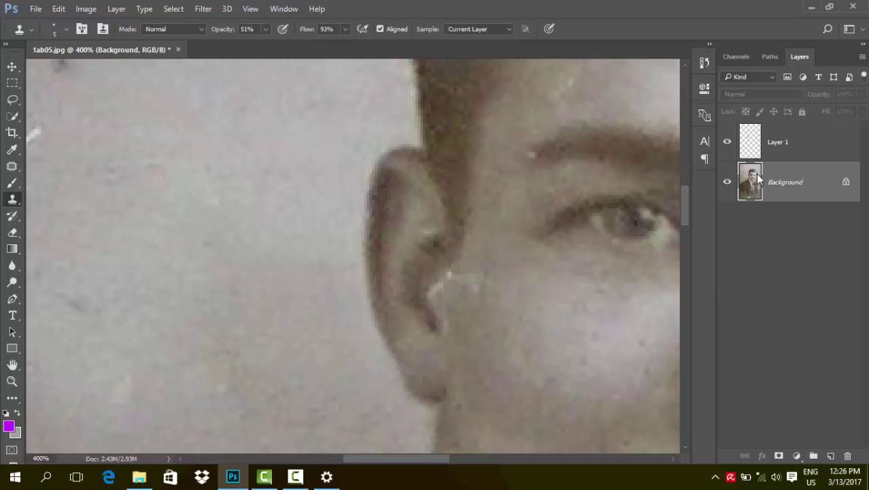
{"action": "key", "text": "alt+bracketright"}
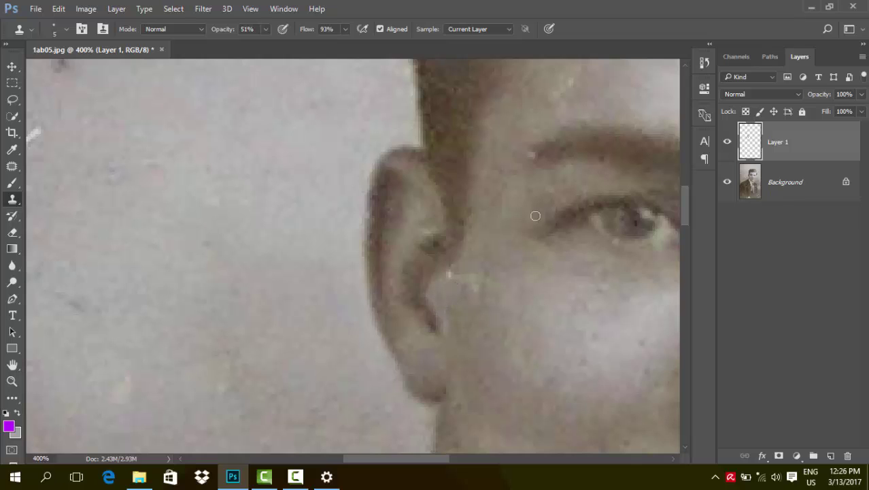
Step: Finish the ear-speck repair on Layer 1 and zoom out to 100%
{"action": "scroll", "coordinate": [536, 216], "scroll_direction": "up", "scroll_amount": 3}
{"action": "left_click", "coordinate": [786, 188]}
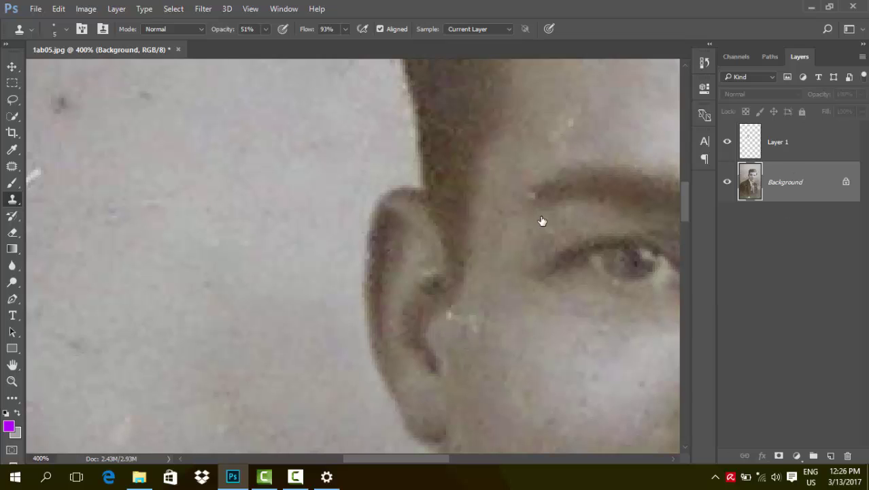
{"action": "key", "text": "alt+bracketright"}
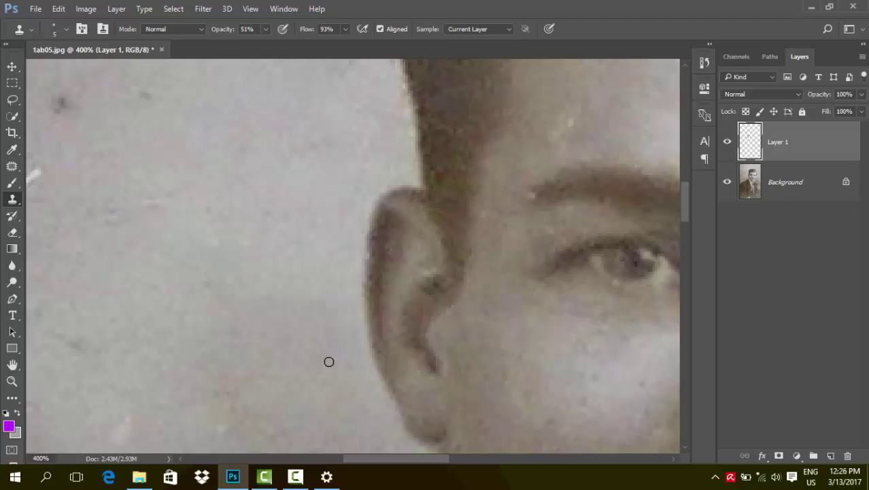
{"action": "key", "text": "ctrl+minus"}
{"action": "key", "text": "ctrl+minus"}
{"action": "key", "text": "ctrl+minus"}
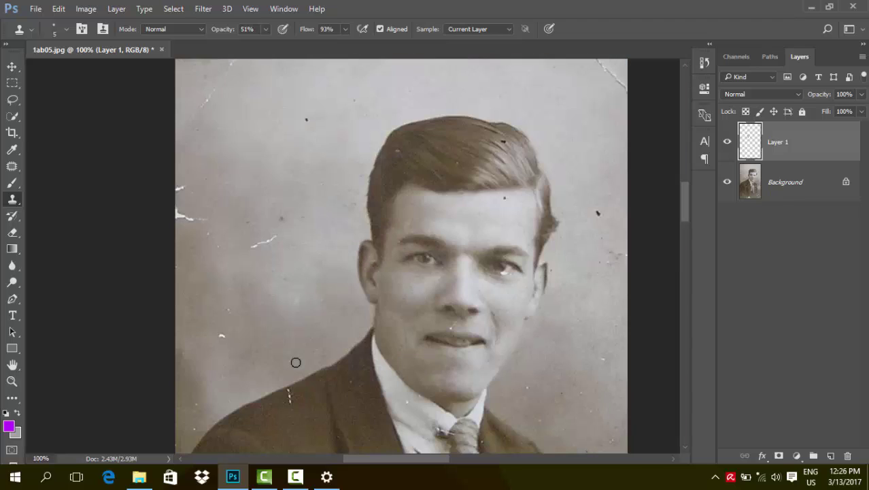
{"action": "left_click", "coordinate": [34, 8]}
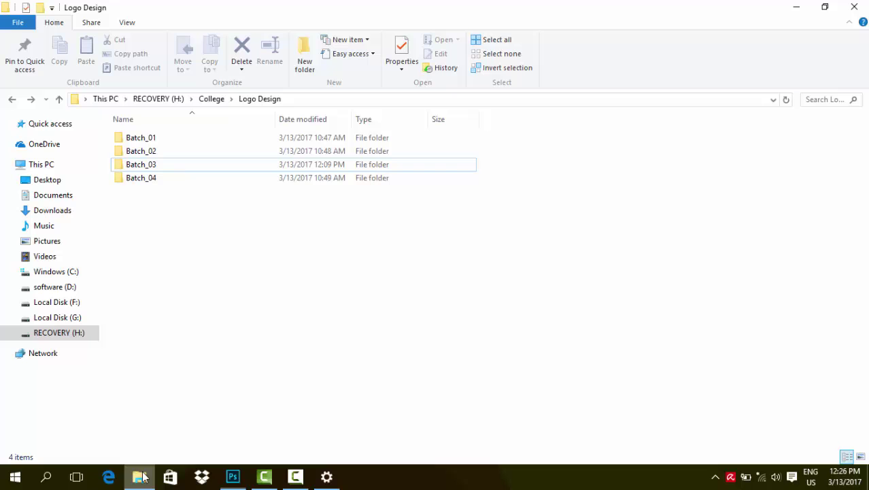
Step: Open Tajhat+Palace.JPG through File > Open in a widened file dialog
{"action": "left_click", "coordinate": [138, 477]}
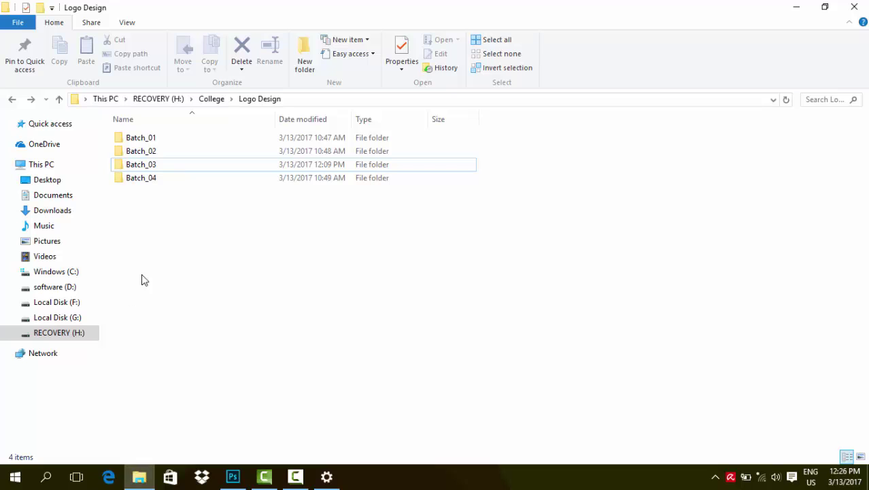
{"action": "left_click", "coordinate": [233, 476]}
{"action": "left_click", "coordinate": [34, 9]}
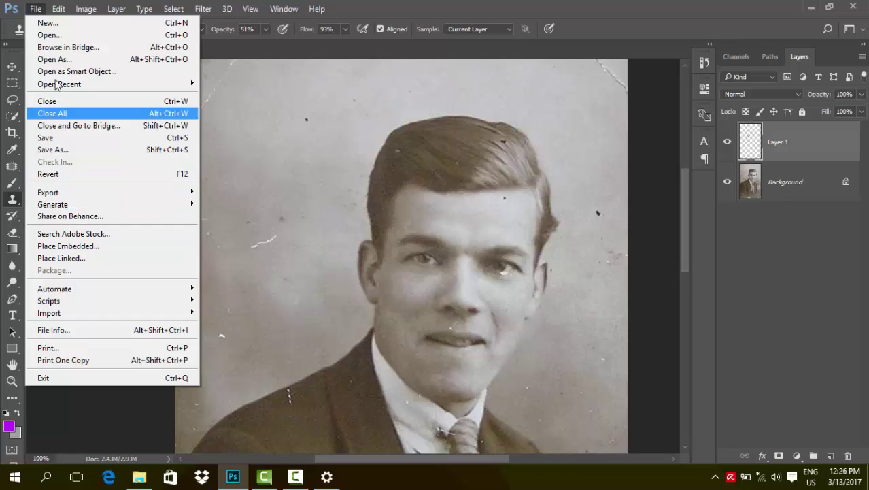
{"action": "left_click", "coordinate": [61, 37]}
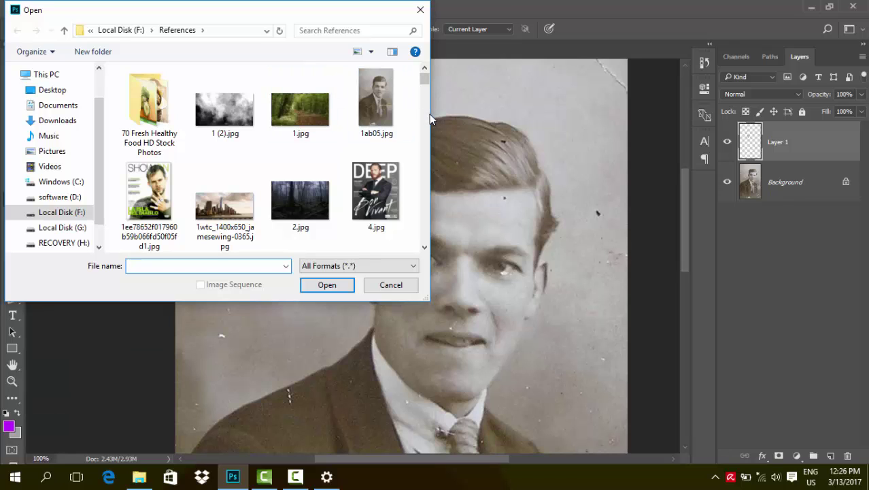
{"action": "mouse_move", "coordinate": [432, 114]}
{"action": "left_mouse_down"}
{"action": "mouse_move", "coordinate": [637, 114]}
{"action": "mouse_move", "coordinate": [630, 228]}
{"action": "left_mouse_up"}
{"action": "left_click", "coordinate": [585, 95]}
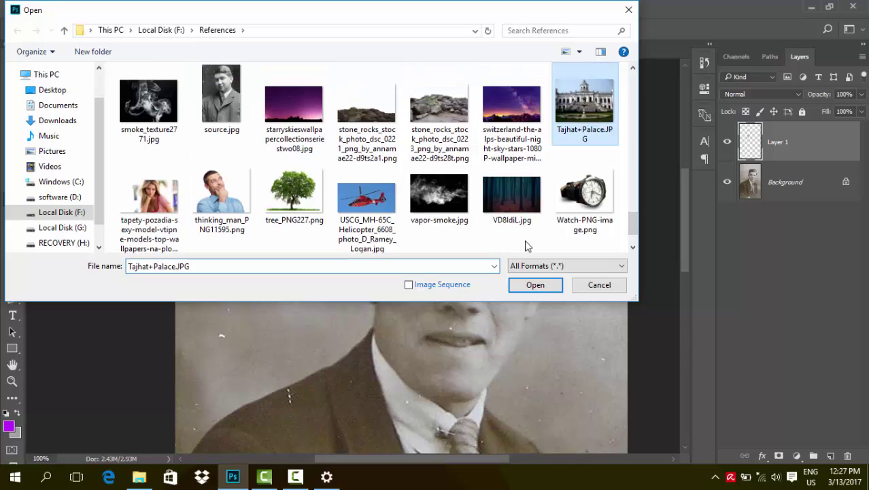
{"action": "left_click", "coordinate": [536, 284]}
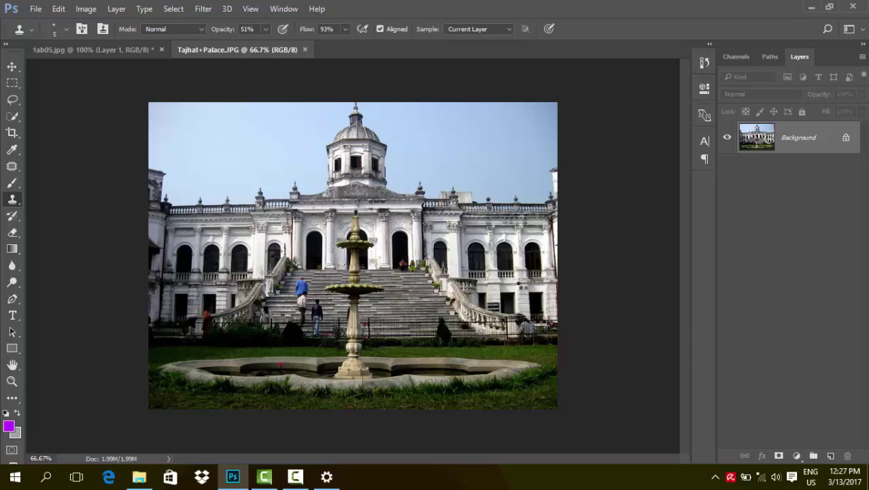
Step: Zoom the palace photo to 200% and pan across the lower stairs, visitors and arches
{"action": "key", "text": "ctrl+plus"}
{"action": "key", "text": "ctrl+plus"}
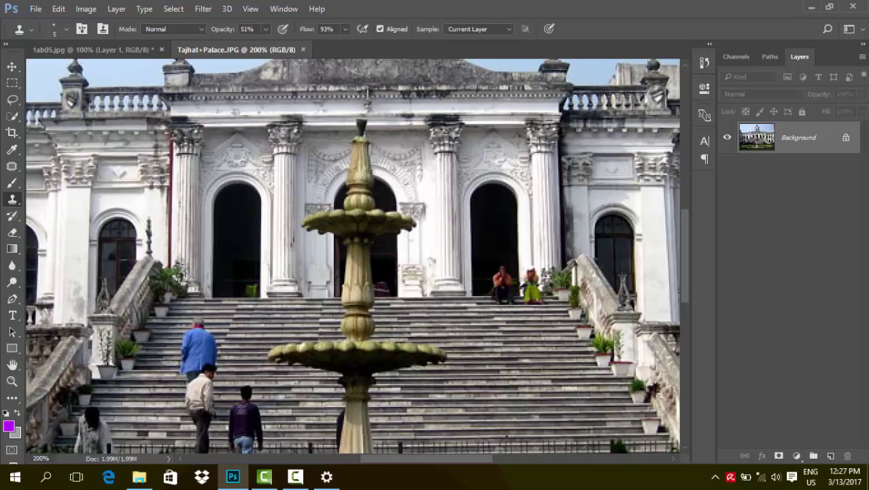
{"action": "key", "text": "ctrl+plus"}
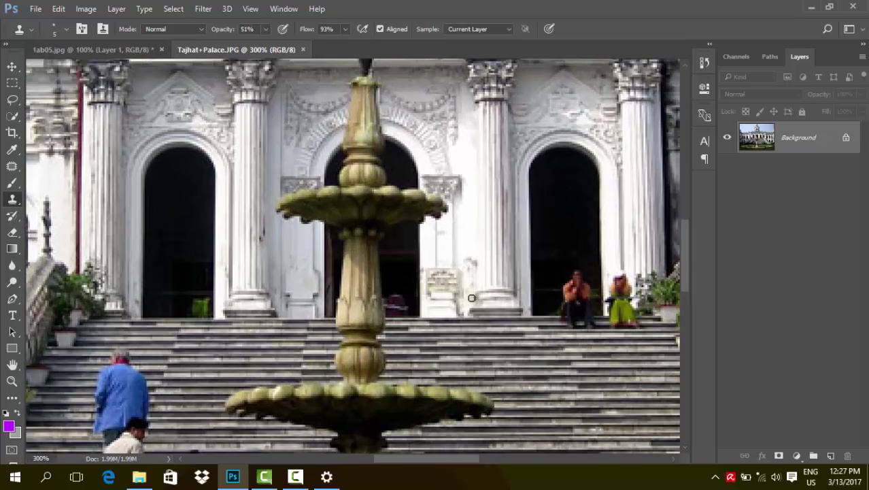
{"action": "scroll", "coordinate": [471, 298], "scroll_direction": "down", "scroll_amount": 1}
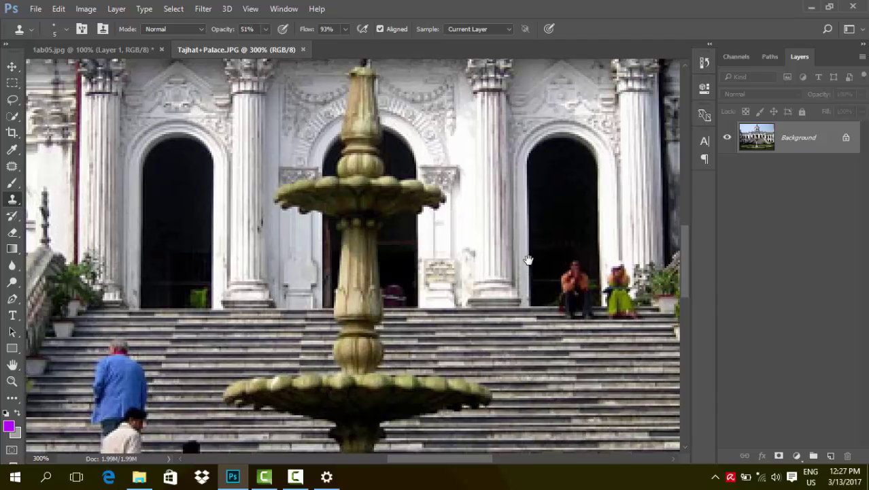
{"action": "left_click_drag", "start_coordinate": [472, 296], "coordinate": [399, 194]}
{"action": "left_click_drag", "start_coordinate": [167, 320], "coordinate": [377, 276]}
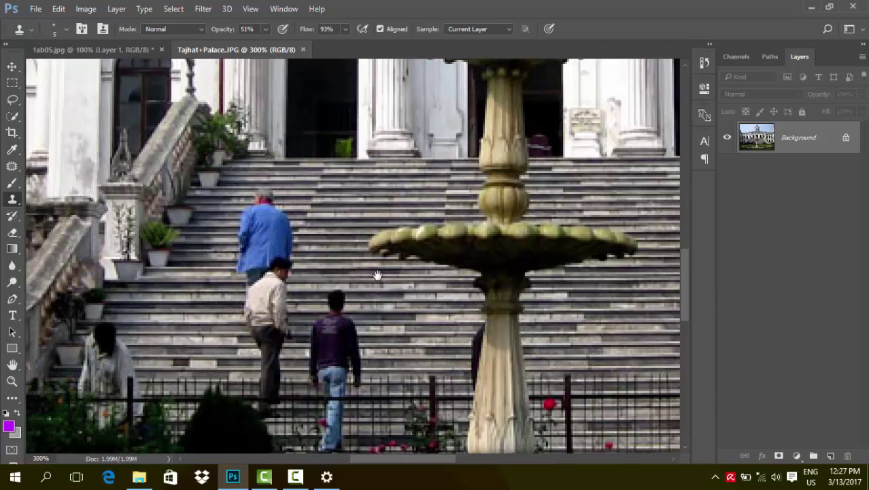
{"action": "scroll", "coordinate": [342, 310], "scroll_direction": "down", "scroll_amount": 2}
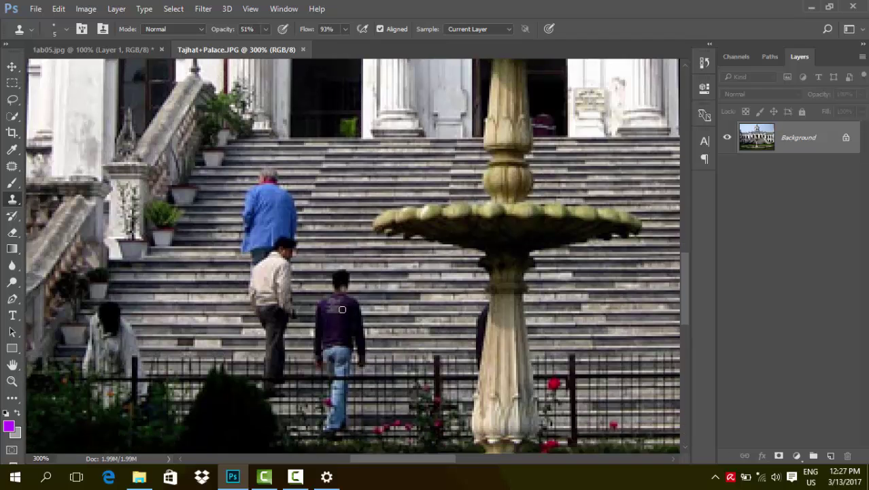
{"action": "scroll", "coordinate": [342, 309], "scroll_direction": "down", "scroll_amount": 5}
{"action": "scroll", "coordinate": [342, 309], "scroll_direction": "up", "scroll_amount": 5}
{"action": "left_click_drag", "start_coordinate": [612, 278], "coordinate": [507, 260]}
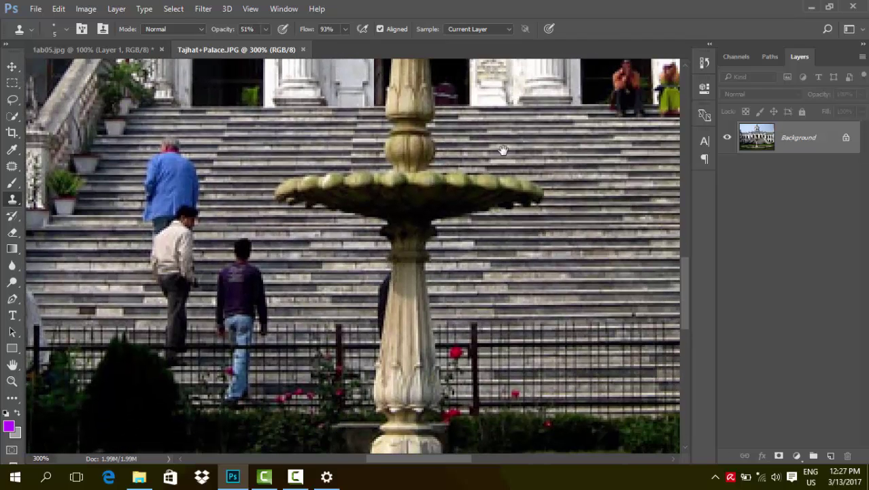
{"action": "left_click_drag", "start_coordinate": [505, 150], "coordinate": [500, 266]}
Step: Pan around the railing, seated person, motorbike and the fountain's lotus basin
{"action": "mouse_move", "coordinate": [572, 129]}
{"action": "left_mouse_down"}
{"action": "mouse_move", "coordinate": [499, 295]}
{"action": "mouse_move", "coordinate": [429, 201]}
{"action": "mouse_move", "coordinate": [377, 174]}
{"action": "left_mouse_up"}
{"action": "mouse_move", "coordinate": [543, 400]}
{"action": "left_mouse_down"}
{"action": "mouse_move", "coordinate": [462, 268]}
{"action": "mouse_move", "coordinate": [410, 307]}
{"action": "left_mouse_up"}
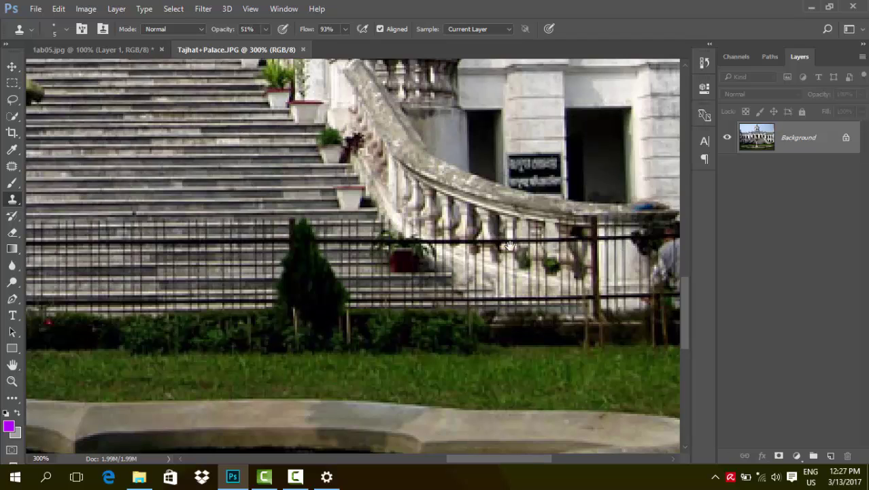
{"action": "left_click_drag", "start_coordinate": [510, 245], "coordinate": [397, 218]}
{"action": "left_click_drag", "start_coordinate": [667, 252], "coordinate": [532, 264]}
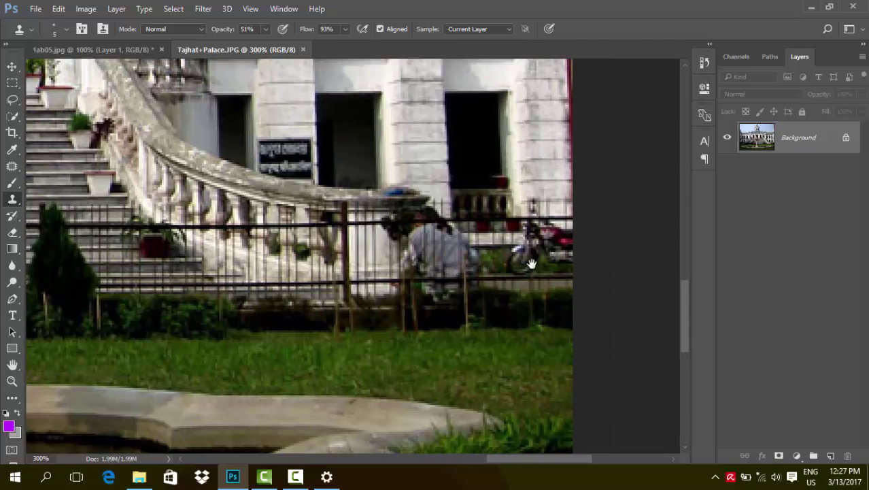
{"action": "left_click_drag", "start_coordinate": [408, 204], "coordinate": [205, 306]}
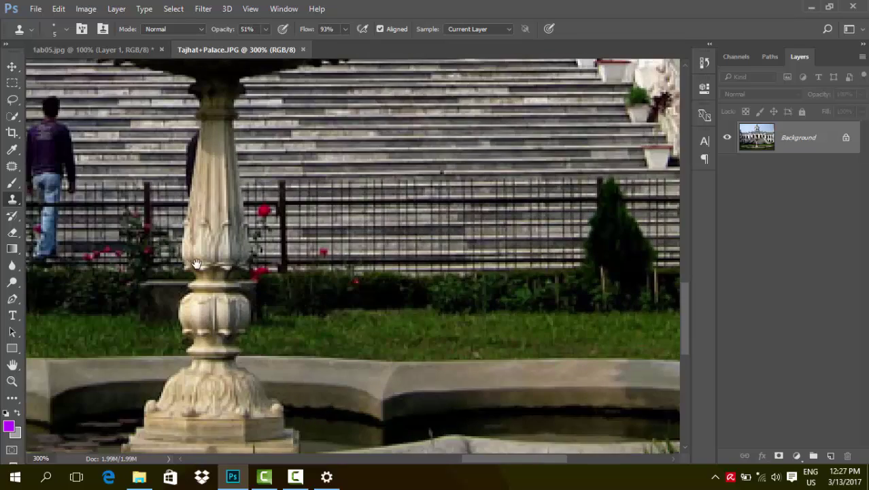
{"action": "left_click_drag", "start_coordinate": [91, 204], "coordinate": [334, 200]}
{"action": "mouse_move", "coordinate": [153, 368]}
{"action": "left_mouse_down"}
{"action": "mouse_move", "coordinate": [204, 245]}
{"action": "mouse_move", "coordinate": [332, 246]}
{"action": "left_mouse_up"}
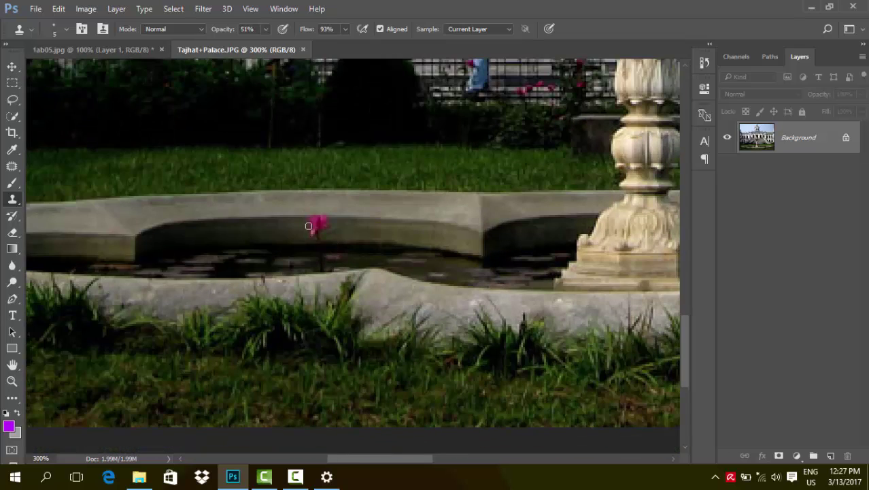
Step: Pan back to the grand staircase to frame the two people seated at the top
{"action": "left_click_drag", "start_coordinate": [374, 278], "coordinate": [564, 258]}
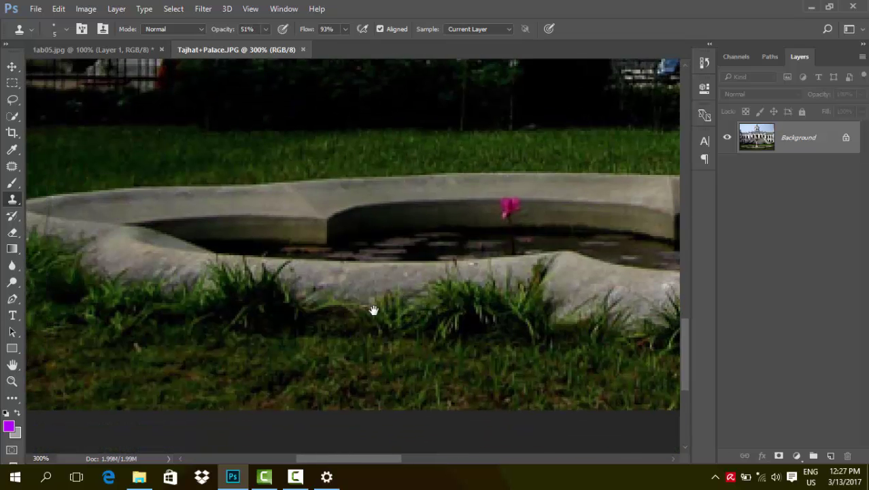
{"action": "left_click_drag", "start_coordinate": [200, 202], "coordinate": [385, 359]}
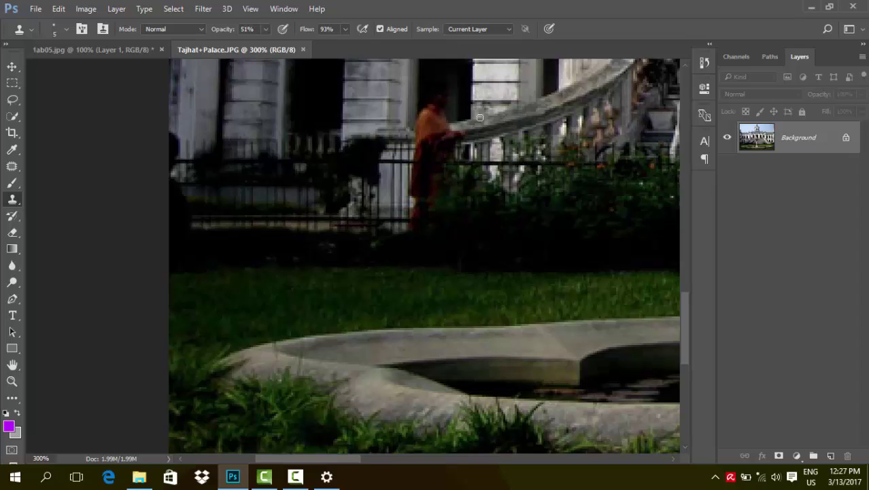
{"action": "mouse_move", "coordinate": [166, 204]}
{"action": "left_mouse_down"}
{"action": "mouse_move", "coordinate": [565, 326]}
{"action": "mouse_move", "coordinate": [226, 247]}
{"action": "mouse_move", "coordinate": [27, 248]}
{"action": "left_mouse_up"}
{"action": "mouse_move", "coordinate": [715, 248]}
{"action": "left_mouse_down"}
{"action": "mouse_move", "coordinate": [348, 249]}
{"action": "mouse_move", "coordinate": [391, 249]}
{"action": "mouse_move", "coordinate": [191, 322]}
{"action": "left_mouse_up"}
{"action": "left_click_drag", "start_coordinate": [450, 230], "coordinate": [307, 365]}
{"action": "left_click_drag", "start_coordinate": [500, 245], "coordinate": [209, 256]}
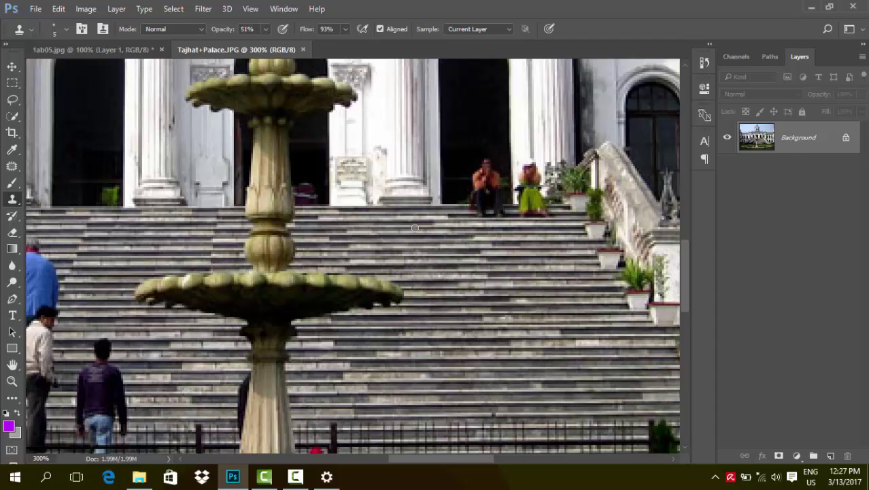
{"action": "scroll", "coordinate": [415, 227], "scroll_direction": "up", "scroll_amount": 1}
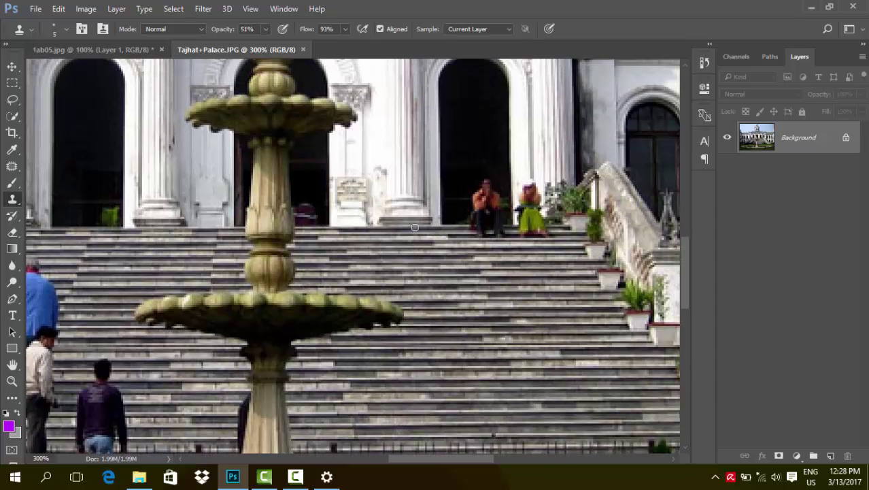
Step: Copy a marqueed patch of dark doorway and steps to a new layer and drag it over the seated man
{"action": "left_click", "coordinate": [12, 82]}
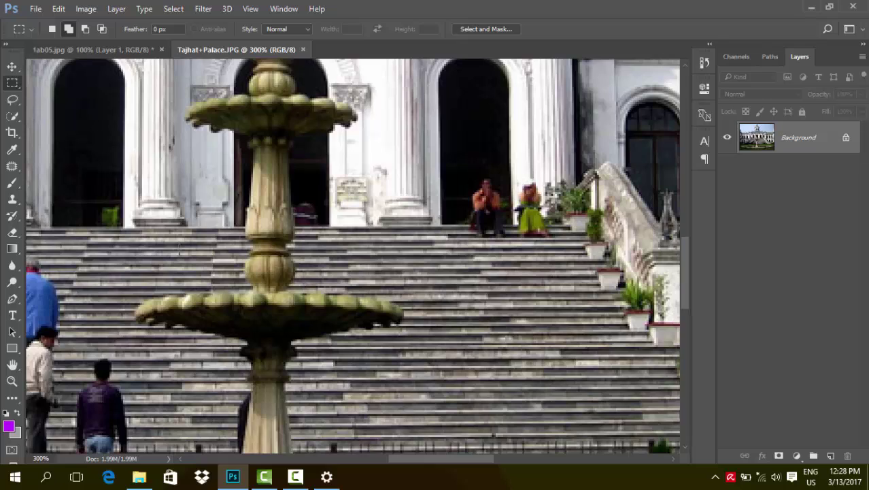
{"action": "left_click_drag", "start_coordinate": [223, 244], "coordinate": [312, 238]}
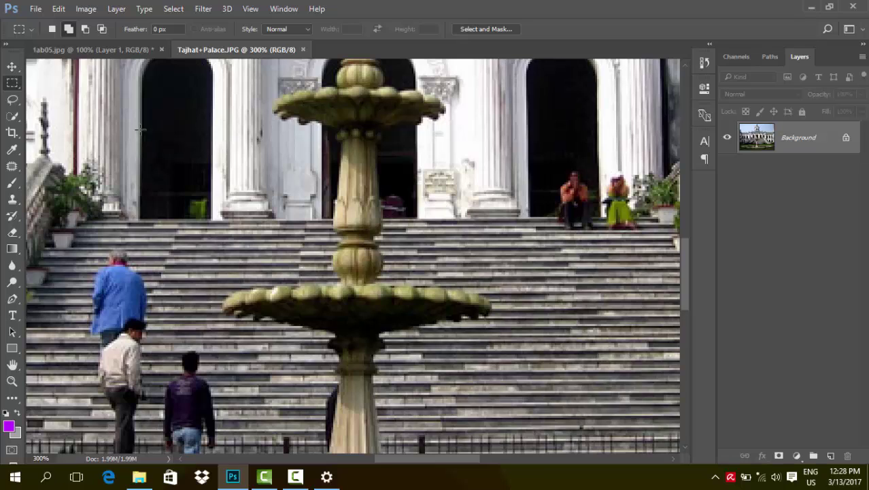
{"action": "left_click_drag", "start_coordinate": [140, 128], "coordinate": [212, 252]}
{"action": "key", "text": "ctrl+j"}
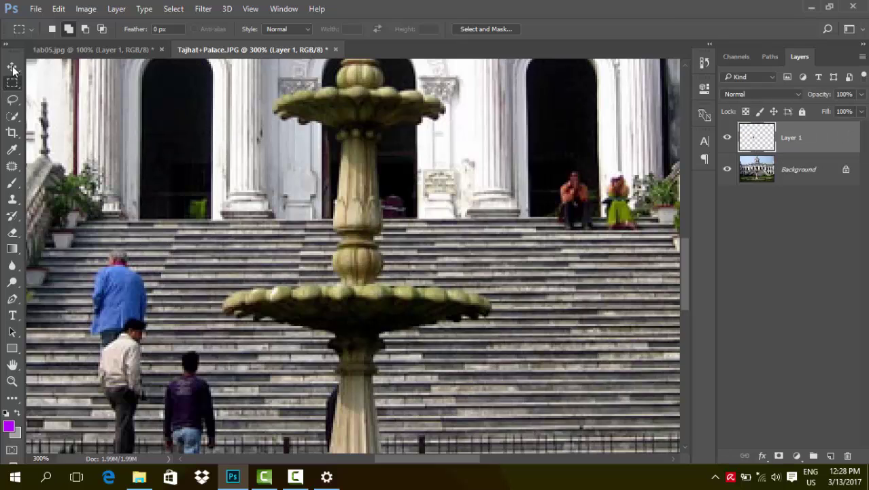
{"action": "left_click", "coordinate": [12, 66]}
{"action": "mouse_move", "coordinate": [175, 117]}
{"action": "left_mouse_down"}
{"action": "mouse_move", "coordinate": [246, 151]}
{"action": "mouse_move", "coordinate": [563, 209]}
{"action": "left_mouse_up"}
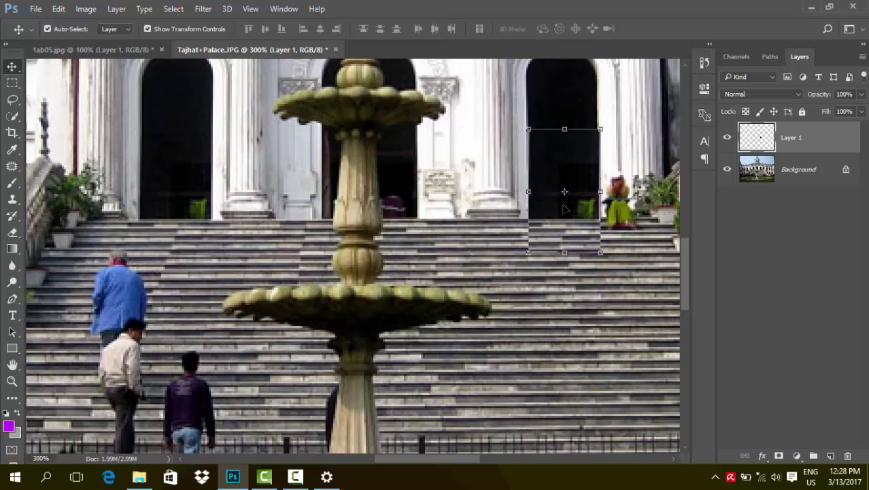
Step: Shift the patch left, then delete its layer and add an empty layer above Background
{"action": "key", "text": "Left"}
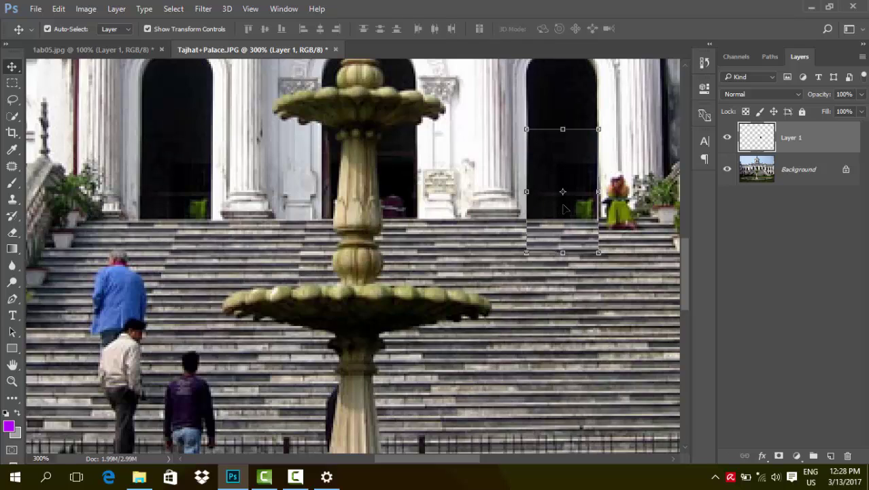
{"action": "left_click", "coordinate": [577, 257]}
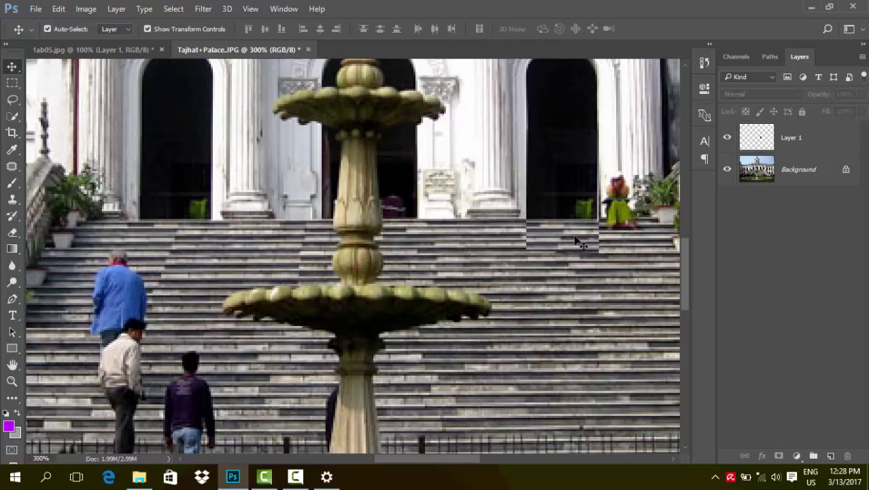
{"action": "left_click", "coordinate": [567, 245]}
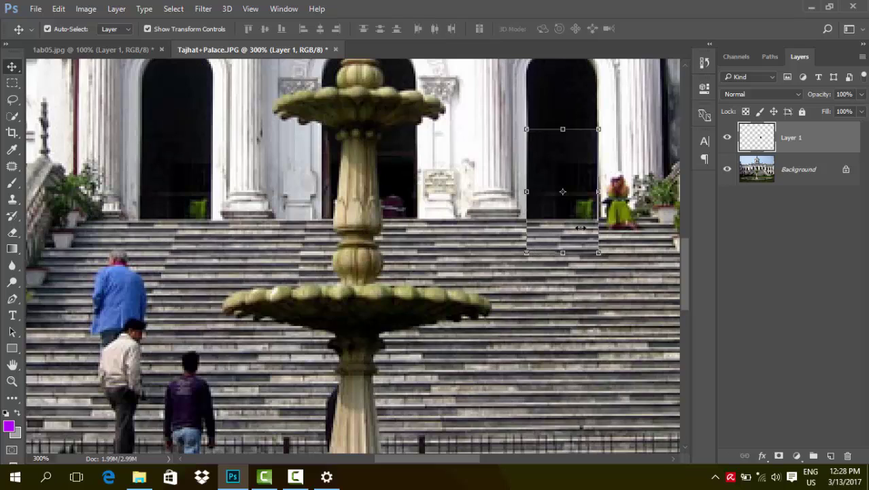
{"action": "left_click_drag", "start_coordinate": [346, 237], "coordinate": [551, 234]}
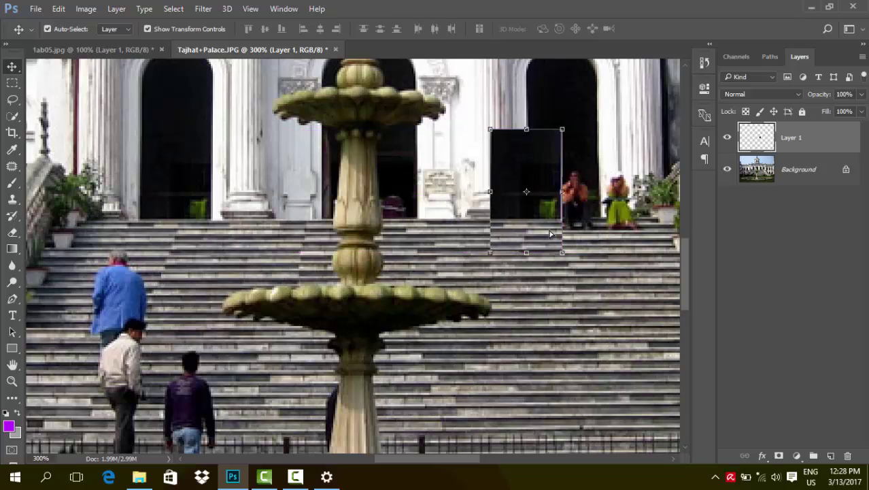
{"action": "key", "text": "Delete"}
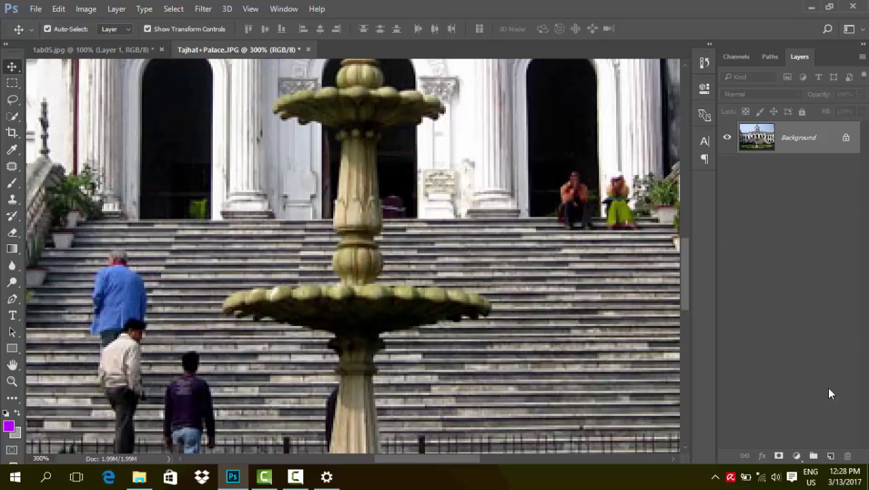
{"action": "left_click", "coordinate": [828, 455]}
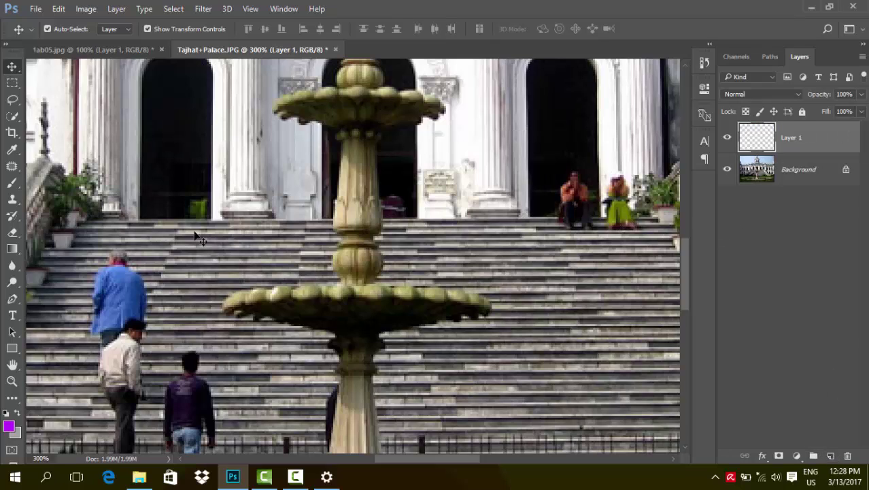
Step: Size the Clone Stamp brush and test small clones at the left doorway base
{"action": "left_click", "coordinate": [12, 199]}
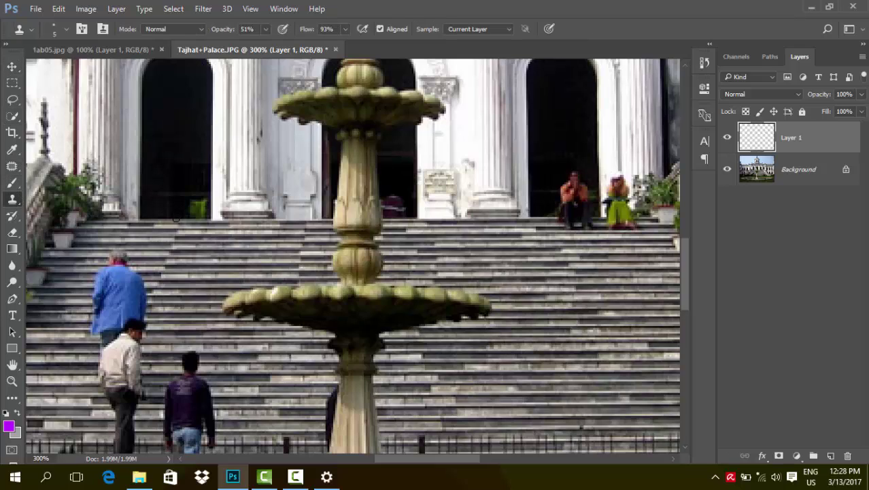
{"action": "key", "text": "bracketright"}
{"action": "key", "text": "bracketright"}
{"action": "key", "text": "bracketright"}
{"action": "key", "text": "bracketleft"}
{"action": "key", "text": "bracketleft"}
{"action": "key", "text": "bracketleft"}
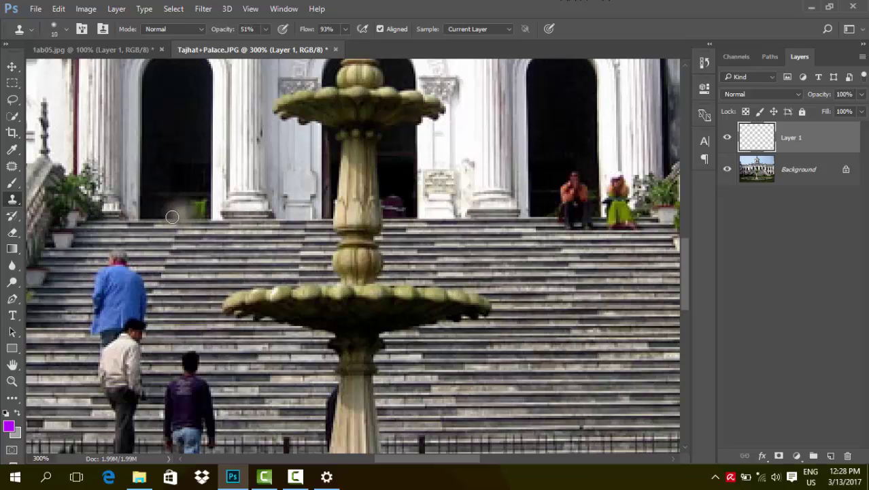
{"action": "left_click", "coordinate": [199, 208]}
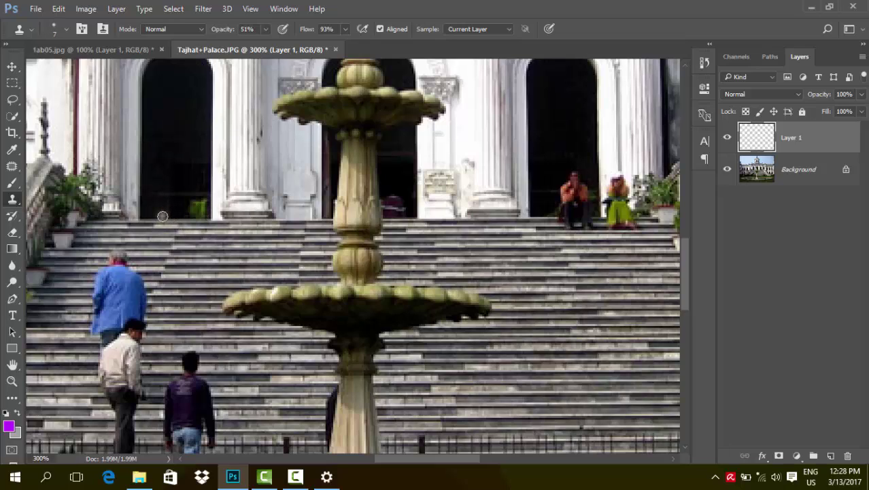
{"action": "left_click", "coordinate": [175, 215]}
Step: Sample from Background, clone along the top step edge, and set clone opacity to 64%
{"action": "left_click", "coordinate": [787, 177]}
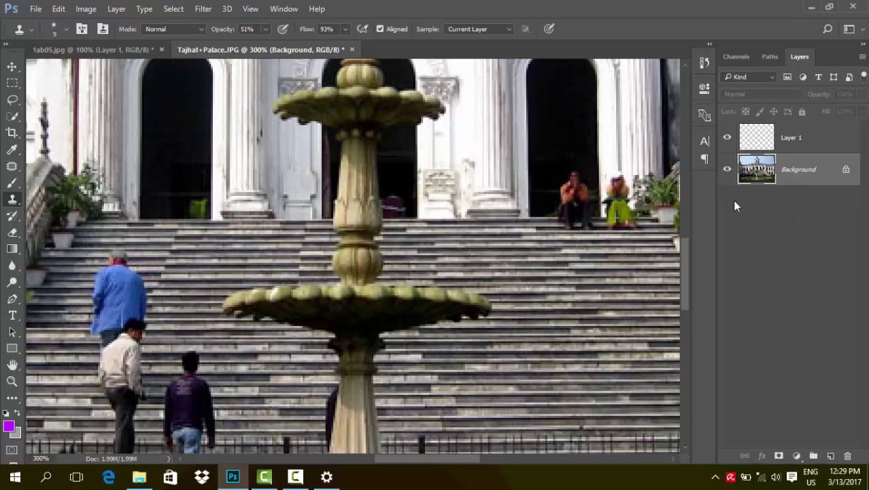
{"action": "key", "text": "alt+bracketright"}
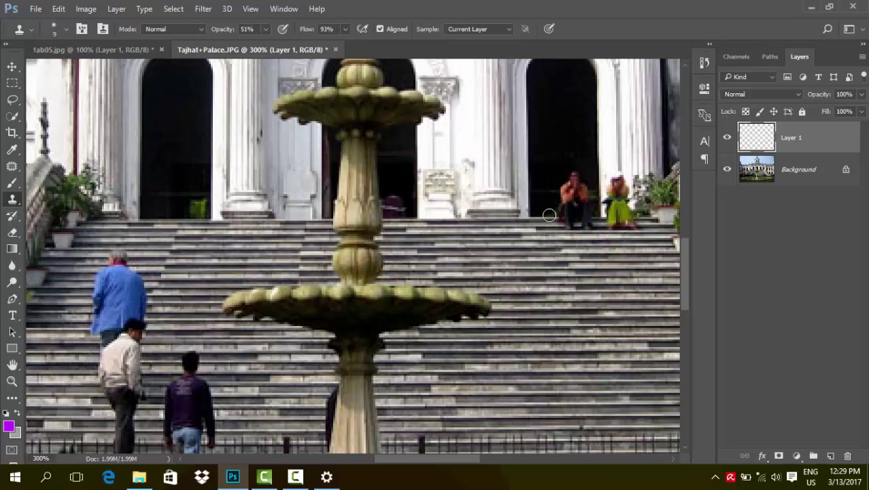
{"action": "left_click_drag", "start_coordinate": [551, 215], "coordinate": [579, 214]}
{"action": "left_click", "coordinate": [799, 176]}
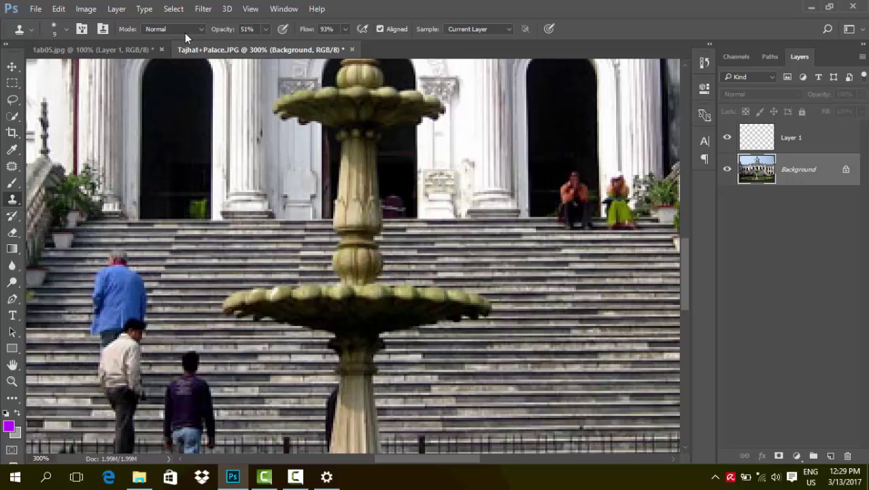
{"action": "left_click_drag", "start_coordinate": [221, 31], "coordinate": [230, 31]}
{"action": "left_click", "coordinate": [810, 144]}
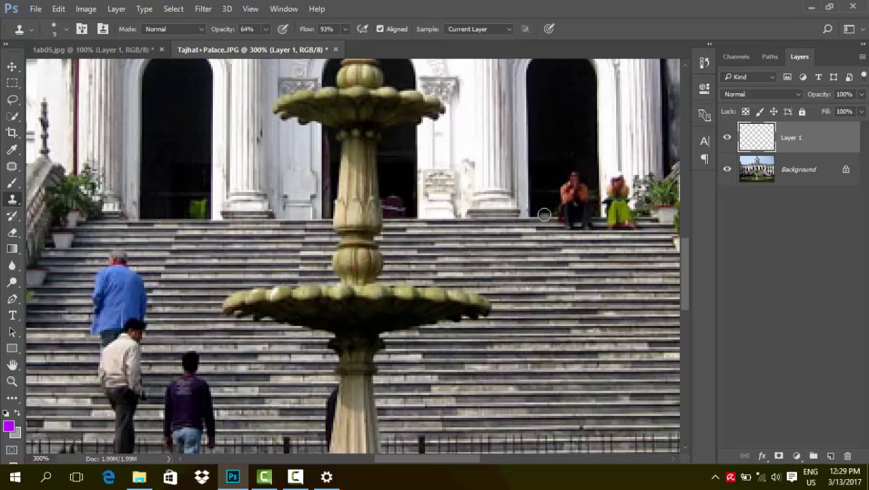
Step: Shrink the clone brush and start painting doorway texture over the seated man
{"action": "key", "text": "bracketright"}
{"action": "key", "text": "bracketright"}
{"action": "key", "text": "bracketright"}
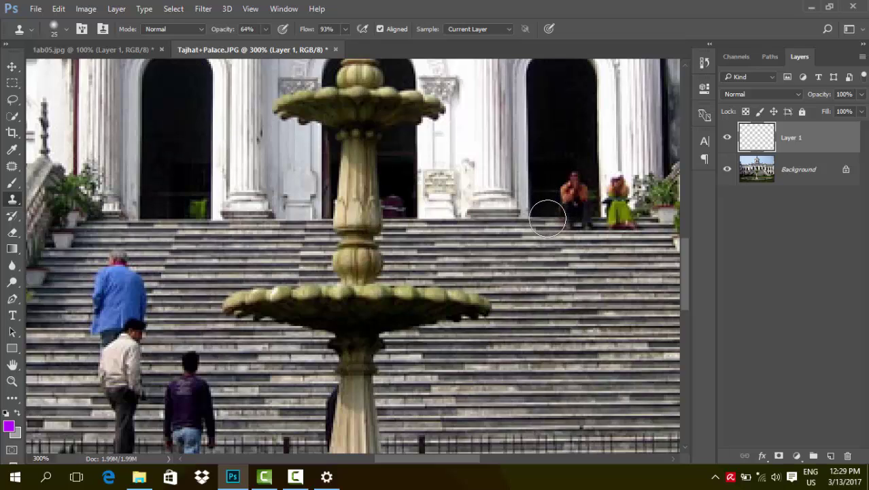
{"action": "key", "text": "bracketleft"}
{"action": "key", "text": "bracketleft"}
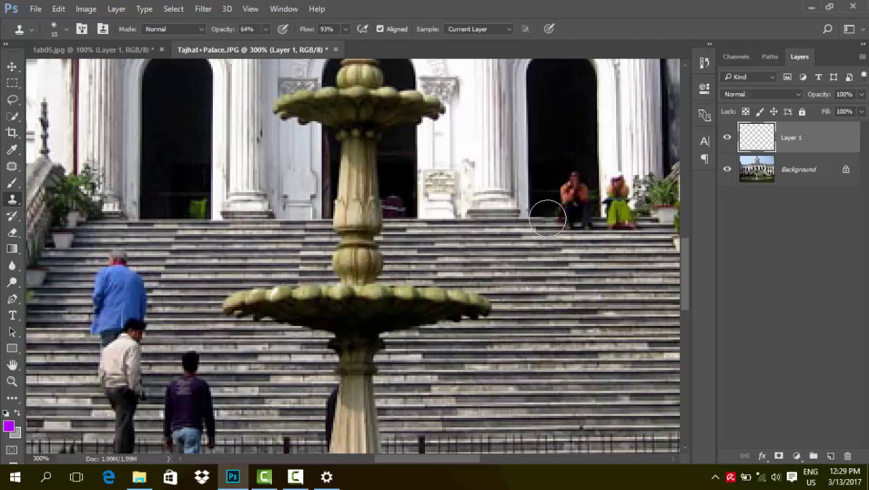
{"action": "key", "text": "bracketleft"}
{"action": "key", "text": "bracketleft"}
{"action": "left_click", "coordinate": [553, 217]}
{"action": "left_click", "coordinate": [555, 215]}
{"action": "mouse_move", "coordinate": [554, 215]}
{"action": "left_mouse_down"}
{"action": "mouse_move", "coordinate": [579, 233]}
{"action": "mouse_move", "coordinate": [590, 230]}
{"action": "mouse_move", "coordinate": [579, 206]}
{"action": "left_mouse_up"}
Step: Cover the rest of the man with doorway texture and extend cloned steps below the doorway
{"action": "mouse_move", "coordinate": [579, 198]}
{"action": "left_mouse_down"}
{"action": "mouse_move", "coordinate": [566, 181]}
{"action": "mouse_move", "coordinate": [556, 197]}
{"action": "left_mouse_up"}
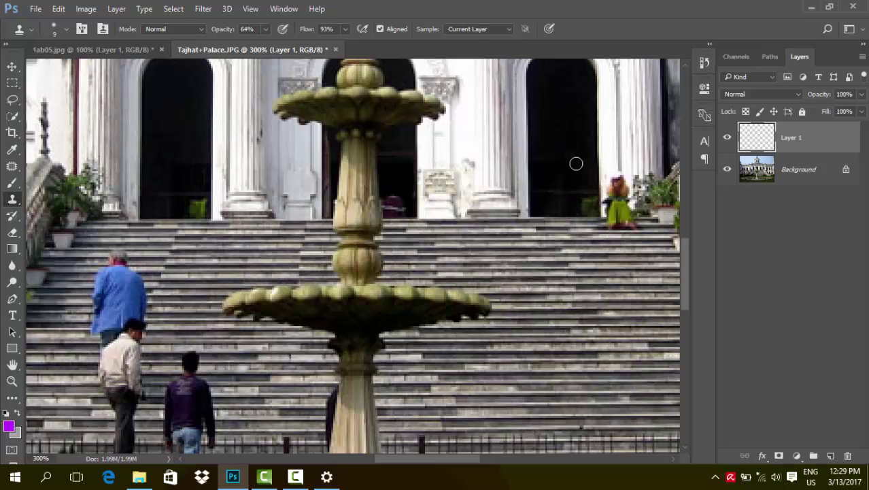
{"action": "left_click", "coordinate": [557, 197]}
{"action": "mouse_move", "coordinate": [565, 178]}
{"action": "left_mouse_down"}
{"action": "mouse_move", "coordinate": [554, 235]}
{"action": "mouse_move", "coordinate": [573, 274]}
{"action": "left_mouse_up"}
{"action": "scroll", "coordinate": [221, 347], "scroll_direction": "down", "scroll_amount": 2}
{"action": "scroll", "coordinate": [294, 271], "scroll_direction": "down", "scroll_amount": 1}
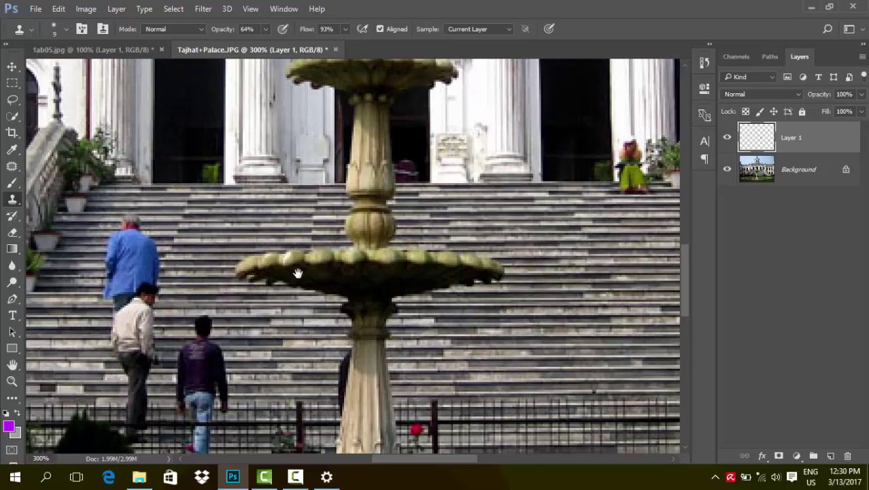
{"action": "scroll", "coordinate": [299, 272], "scroll_direction": "left", "scroll_amount": 3}
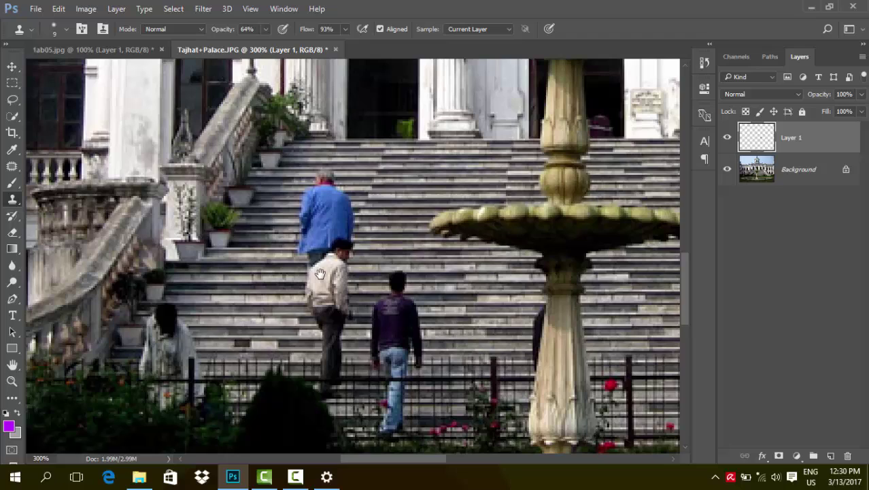
{"action": "left_click", "coordinate": [805, 177]}
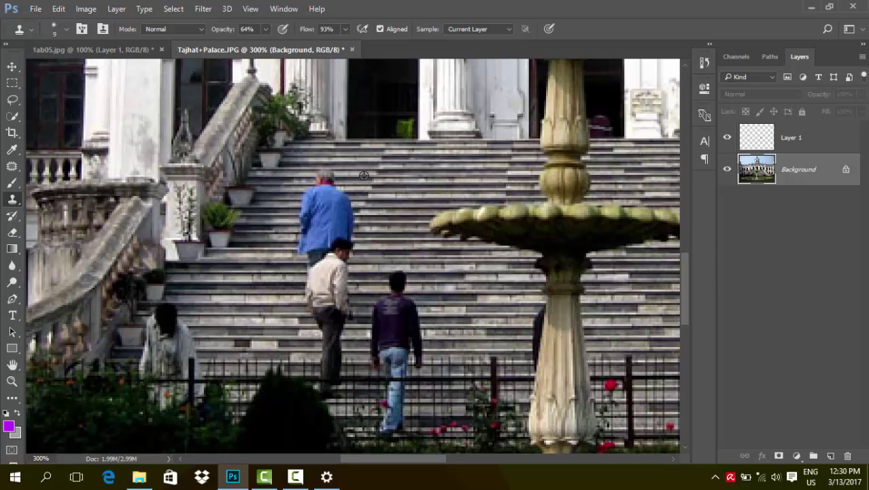
Step: On Layer 1, clone stair texture over the blue-jacketed man's head and top edge
{"action": "left_click", "coordinate": [808, 137]}
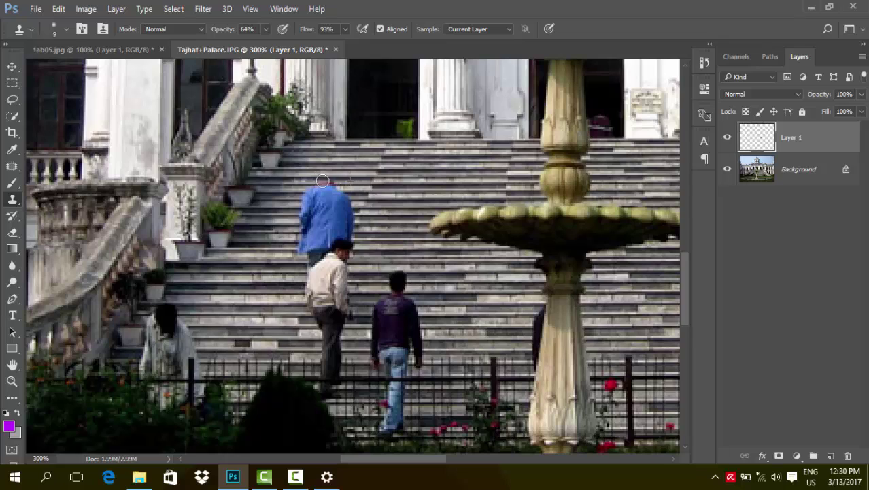
{"action": "left_click_drag", "start_coordinate": [323, 192], "coordinate": [315, 192]}
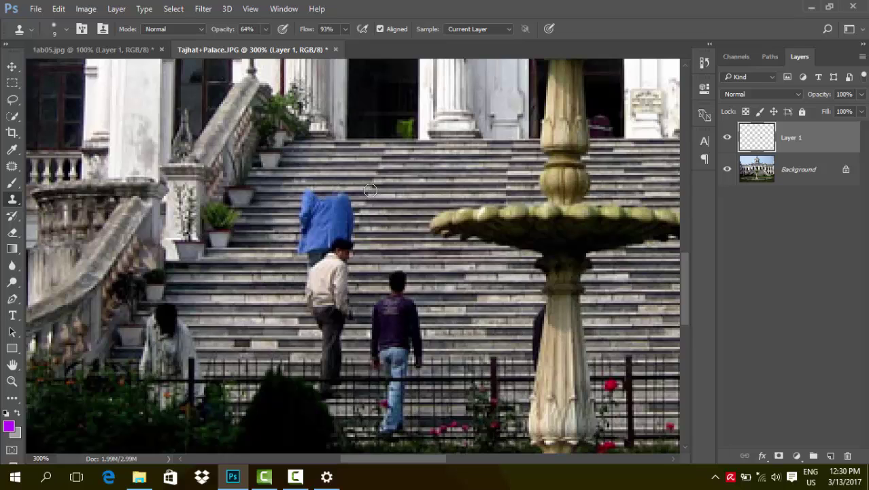
{"action": "mouse_move", "coordinate": [341, 195]}
{"action": "left_mouse_down"}
{"action": "mouse_move", "coordinate": [356, 202]}
{"action": "mouse_move", "coordinate": [339, 192]}
{"action": "mouse_move", "coordinate": [323, 213]}
{"action": "mouse_move", "coordinate": [320, 191]}
{"action": "mouse_move", "coordinate": [307, 187]}
{"action": "mouse_move", "coordinate": [343, 190]}
{"action": "mouse_move", "coordinate": [343, 206]}
{"action": "left_mouse_up"}
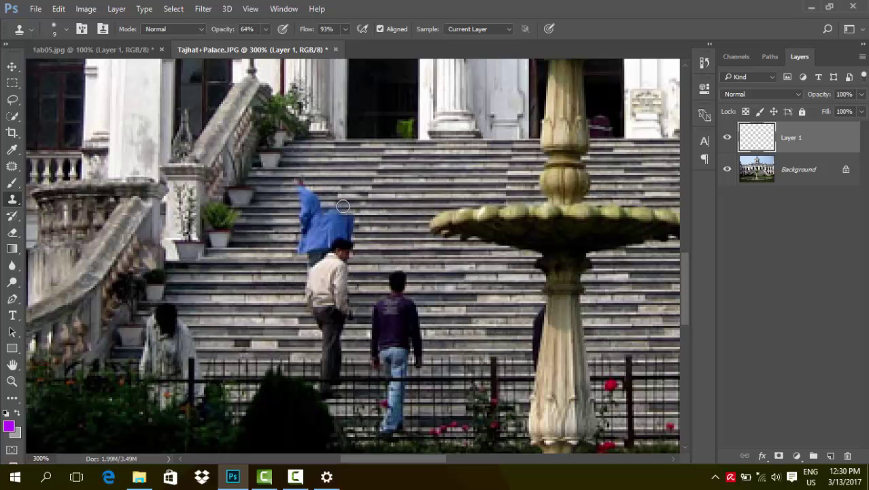
{"action": "left_click_drag", "start_coordinate": [300, 181], "coordinate": [304, 202]}
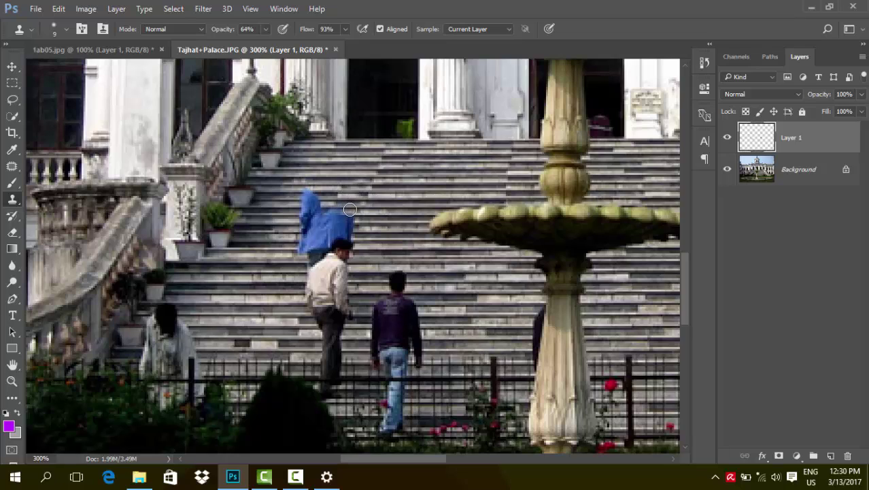
{"action": "scroll", "coordinate": [361, 191], "scroll_direction": "down", "scroll_amount": 1}
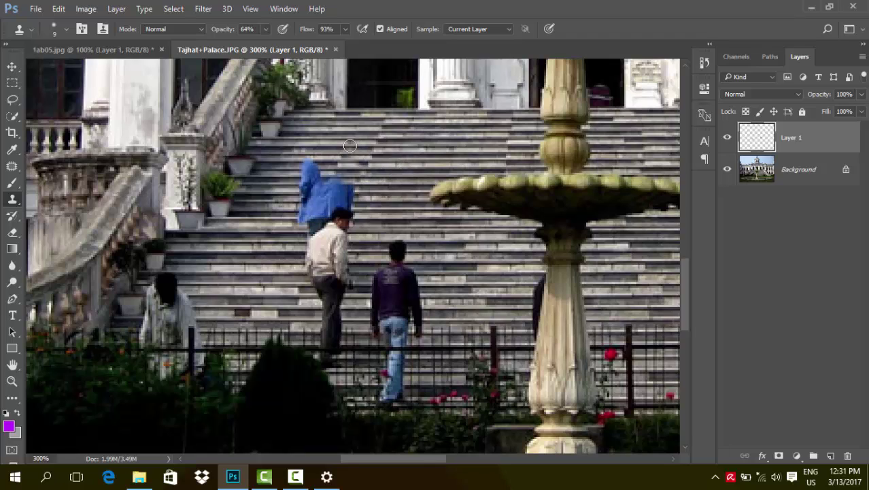
{"action": "left_click", "coordinate": [806, 174]}
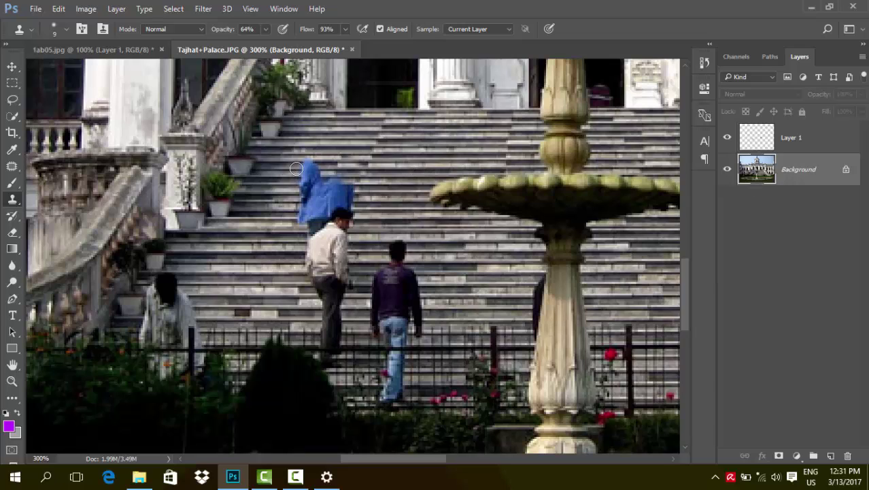
{"action": "left_click", "coordinate": [789, 139]}
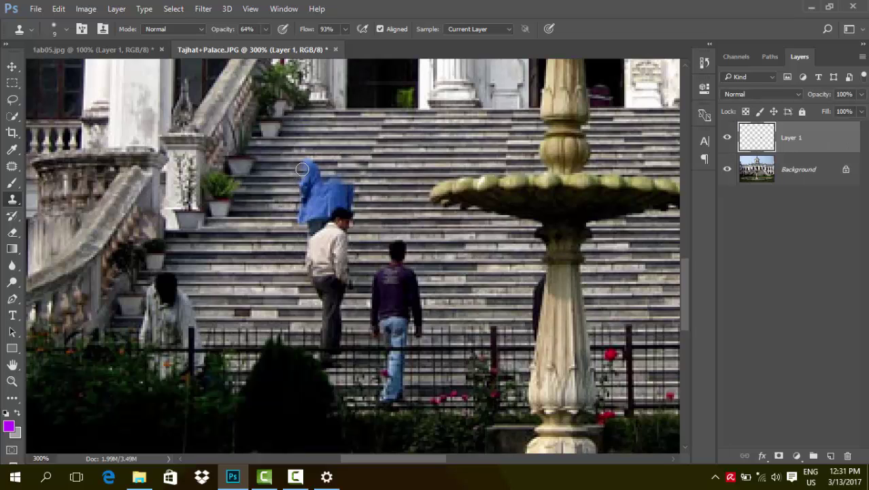
{"action": "mouse_move", "coordinate": [307, 161]}
{"action": "left_mouse_down"}
{"action": "mouse_move", "coordinate": [318, 164]}
{"action": "mouse_move", "coordinate": [294, 190]}
{"action": "mouse_move", "coordinate": [294, 228]}
{"action": "mouse_move", "coordinate": [310, 208]}
{"action": "mouse_move", "coordinate": [307, 238]}
{"action": "mouse_move", "coordinate": [273, 247]}
{"action": "left_mouse_up"}
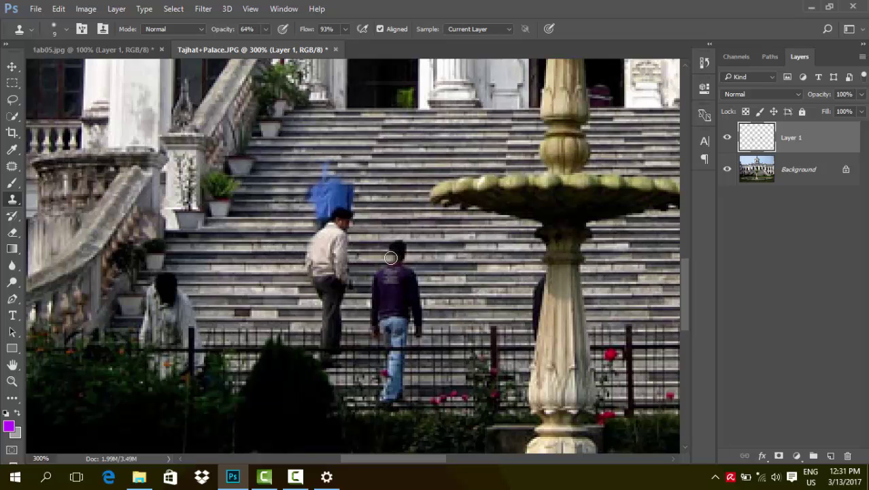
{"action": "scroll", "coordinate": [390, 257], "scroll_direction": "up", "scroll_amount": 2}
{"action": "scroll", "coordinate": [370, 272], "scroll_direction": "down", "scroll_amount": 3}
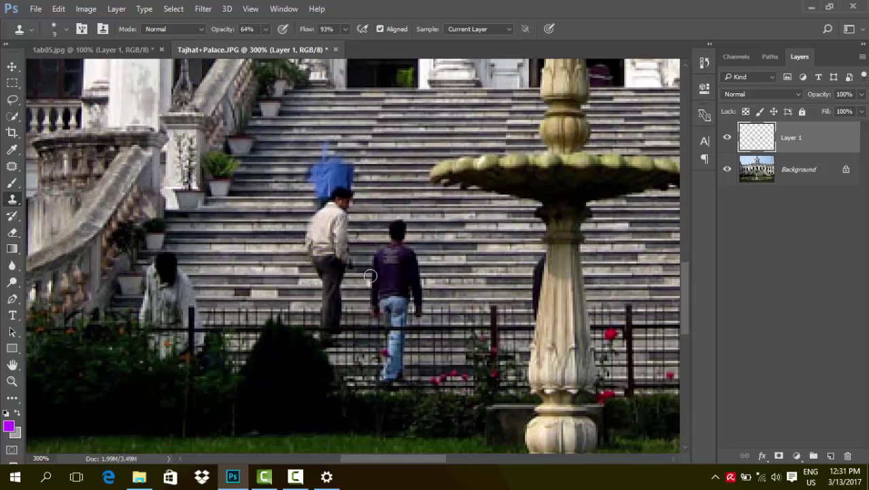
{"action": "scroll", "coordinate": [370, 276], "scroll_direction": "up", "scroll_amount": 3}
{"action": "scroll", "coordinate": [370, 276], "scroll_direction": "up", "scroll_amount": 3}
{"action": "scroll", "coordinate": [370, 275], "scroll_direction": "up", "scroll_amount": 2}
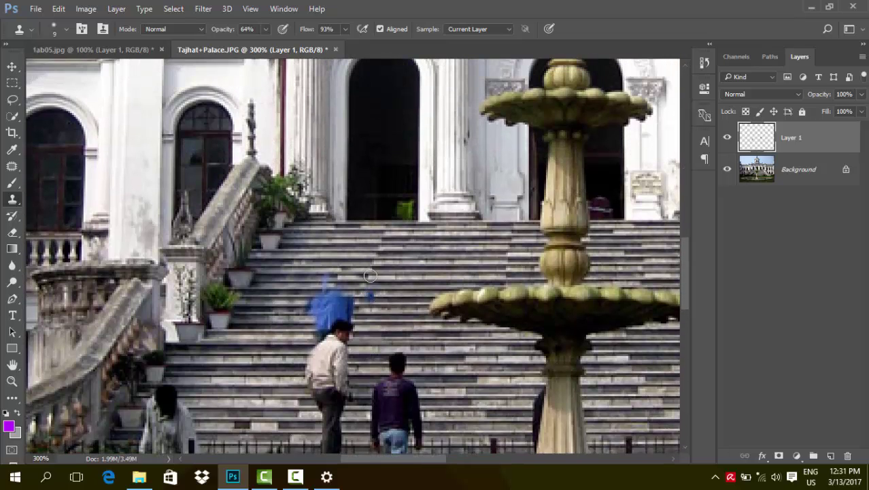
{"action": "scroll", "coordinate": [370, 276], "scroll_direction": "up", "scroll_amount": 3}
{"action": "scroll", "coordinate": [370, 276], "scroll_direction": "up", "scroll_amount": 3}
{"action": "scroll", "coordinate": [368, 274], "scroll_direction": "up", "scroll_amount": 1}
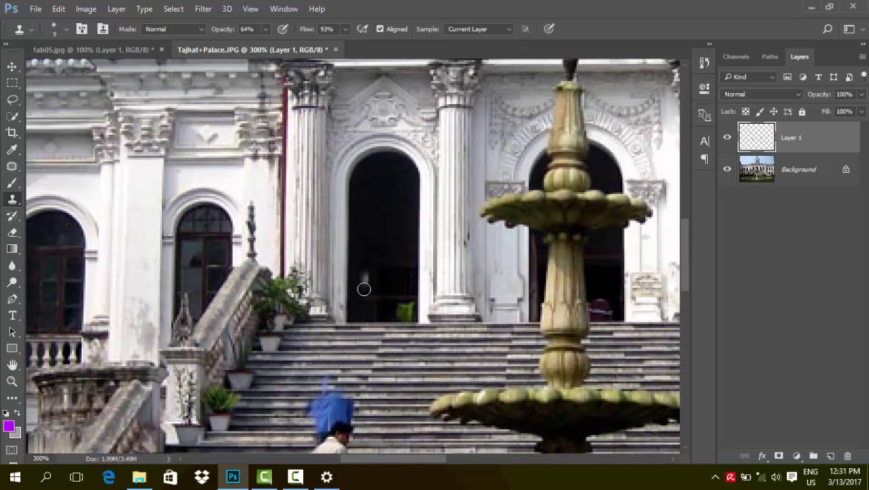
{"action": "scroll", "coordinate": [363, 282], "scroll_direction": "up", "scroll_amount": 1}
{"action": "scroll", "coordinate": [362, 277], "scroll_direction": "up", "scroll_amount": 3}
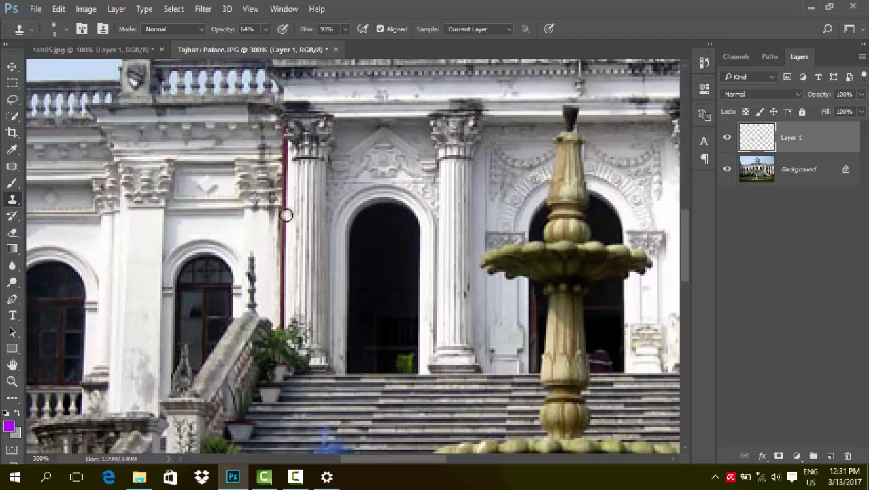
{"action": "scroll", "coordinate": [286, 215], "scroll_direction": "up", "scroll_amount": 2}
{"action": "scroll", "coordinate": [286, 215], "scroll_direction": "up", "scroll_amount": 2}
{"action": "scroll", "coordinate": [286, 215], "scroll_direction": "up", "scroll_amount": 3}
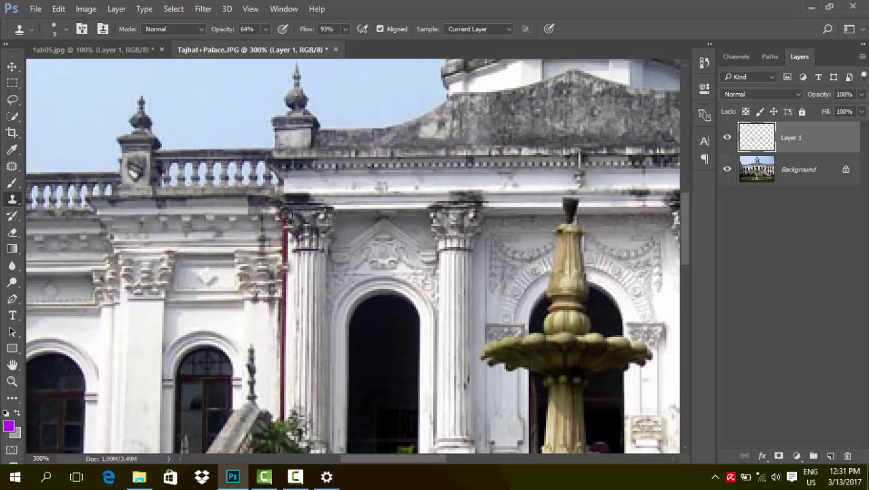
{"action": "scroll", "coordinate": [285, 215], "scroll_direction": "up", "scroll_amount": 2}
{"action": "scroll", "coordinate": [286, 215], "scroll_direction": "up", "scroll_amount": 5}
{"action": "scroll", "coordinate": [286, 215], "scroll_direction": "up", "scroll_amount": 3}
{"action": "scroll", "coordinate": [286, 215], "scroll_direction": "up", "scroll_amount": 2}
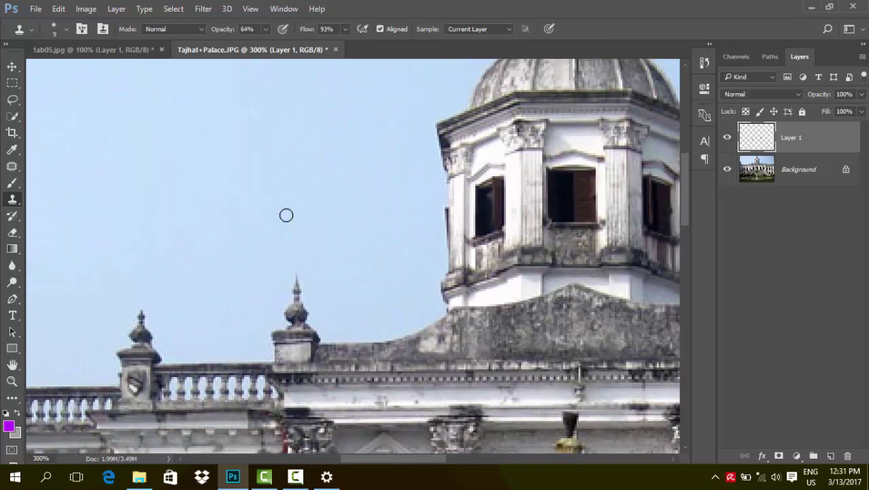
{"action": "mouse_move", "coordinate": [505, 216]}
{"action": "left_mouse_down"}
{"action": "mouse_move", "coordinate": [473, 345]}
{"action": "mouse_move", "coordinate": [353, 329]}
{"action": "left_mouse_up"}
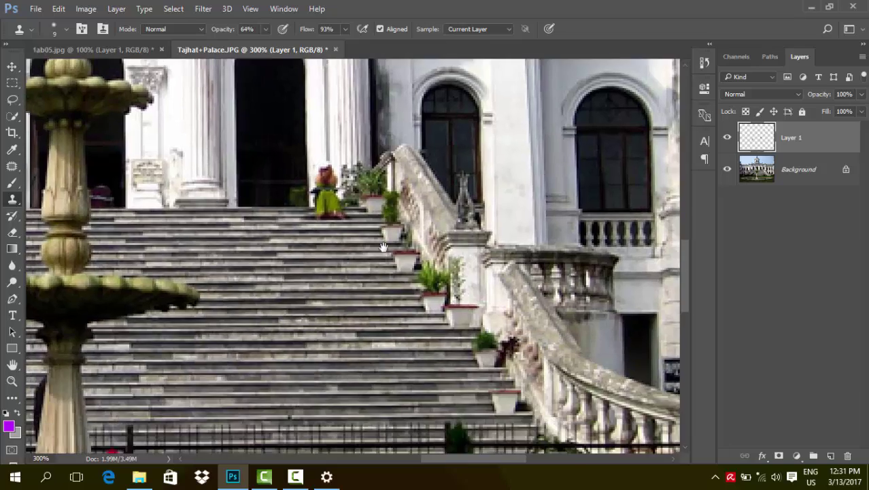
{"action": "scroll", "coordinate": [352, 329], "scroll_direction": "down", "scroll_amount": 3}
{"action": "scroll", "coordinate": [352, 330], "scroll_direction": "down", "scroll_amount": 3}
{"action": "scroll", "coordinate": [223, 339], "scroll_direction": "down", "scroll_amount": 3}
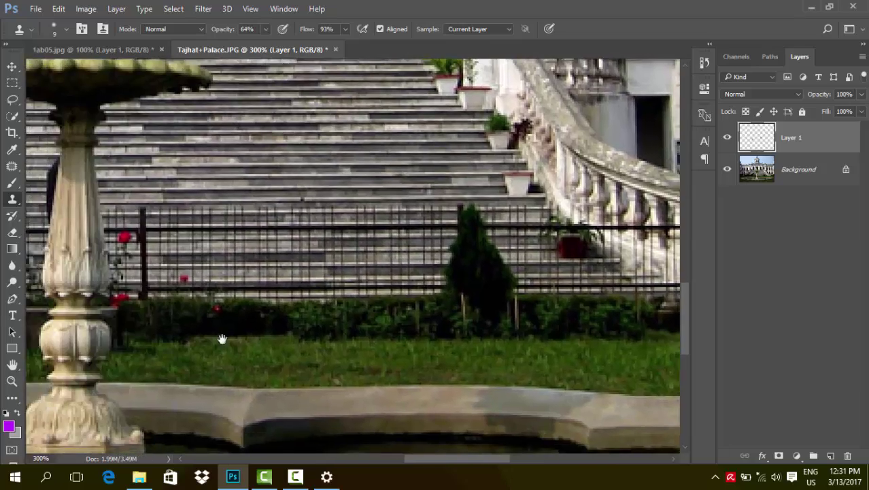
{"action": "scroll", "coordinate": [82, 355], "scroll_direction": "down", "scroll_amount": 2}
{"action": "left_click_drag", "start_coordinate": [82, 355], "coordinate": [238, 412]}
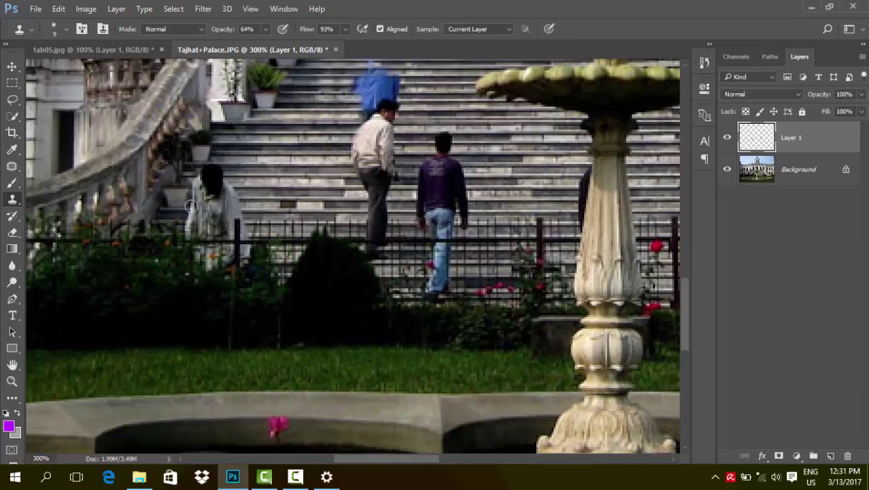
{"action": "key", "text": "ctrl+minus"}
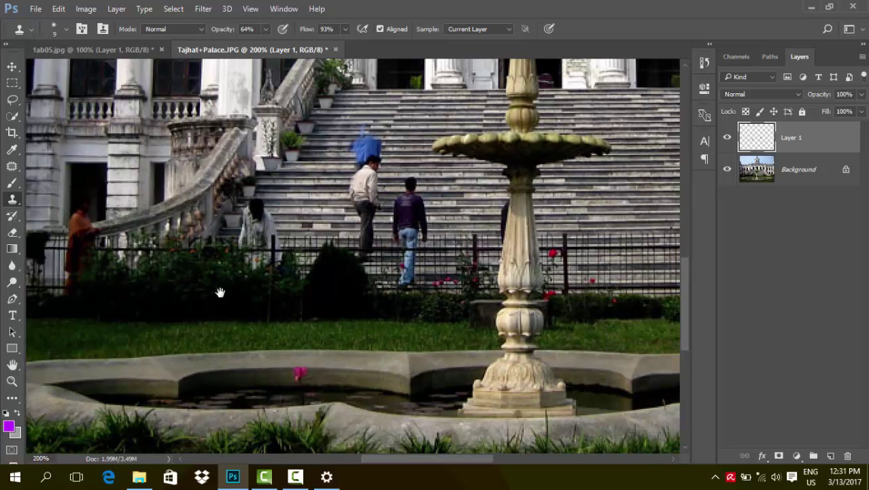
{"action": "left_click_drag", "start_coordinate": [463, 292], "coordinate": [204, 291]}
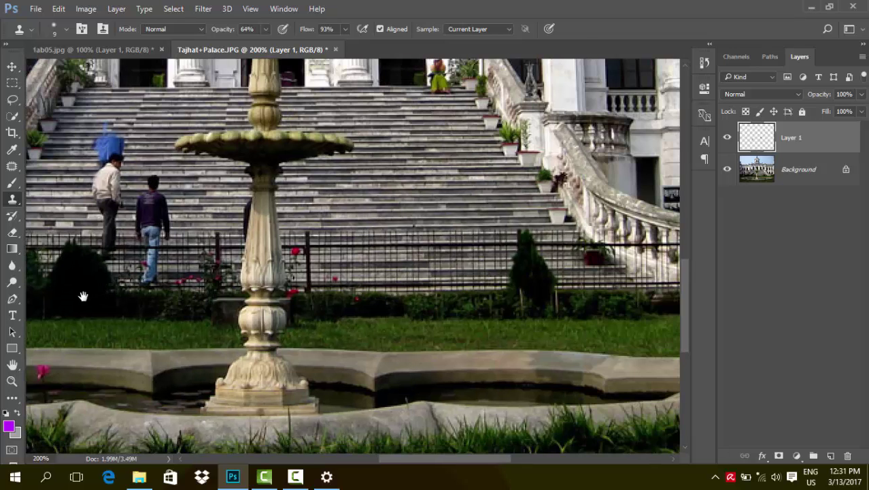
{"action": "mouse_move", "coordinate": [83, 296]}
{"action": "left_mouse_down"}
{"action": "mouse_move", "coordinate": [223, 281]}
{"action": "mouse_move", "coordinate": [257, 287]}
{"action": "mouse_move", "coordinate": [329, 255]}
{"action": "left_mouse_up"}
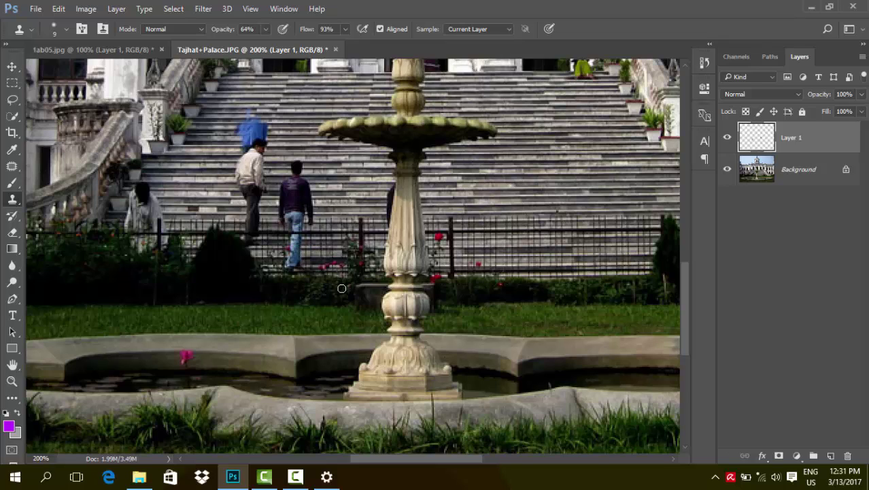
{"action": "key", "text": "ctrl+plus"}
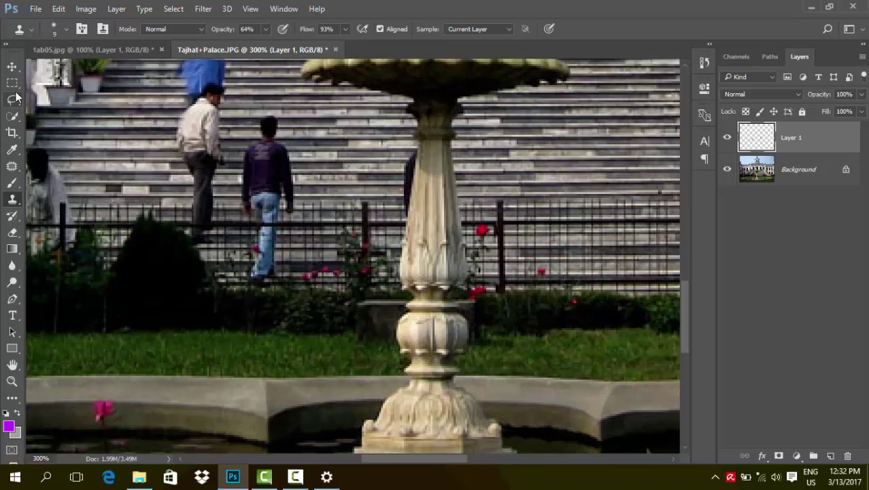
Step: Lasso a fence-and-grass patch into Layer 2 and move it over the man's legs
{"action": "left_click", "coordinate": [12, 99]}
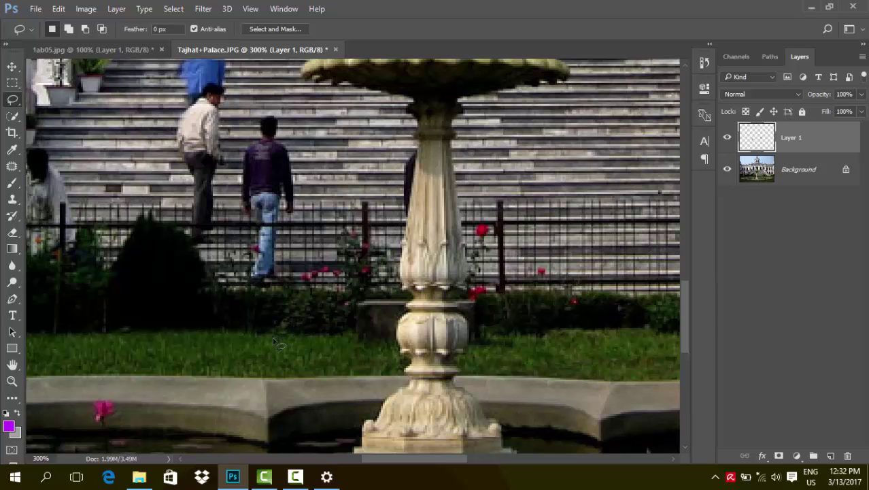
{"action": "left_click_drag", "start_coordinate": [273, 340], "coordinate": [298, 215]}
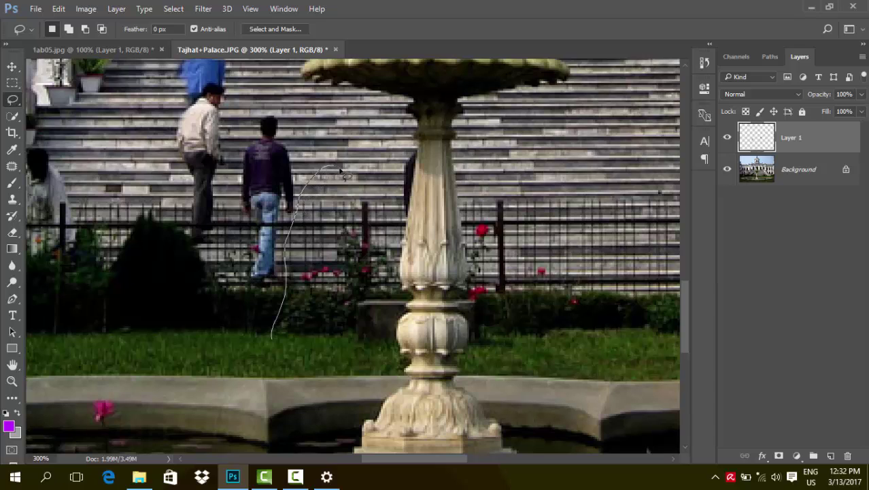
{"action": "mouse_move", "coordinate": [350, 180]}
{"action": "left_mouse_down"}
{"action": "mouse_move", "coordinate": [349, 333]}
{"action": "mouse_move", "coordinate": [320, 355]}
{"action": "mouse_move", "coordinate": [270, 352]}
{"action": "mouse_move", "coordinate": [272, 343]}
{"action": "left_mouse_up"}
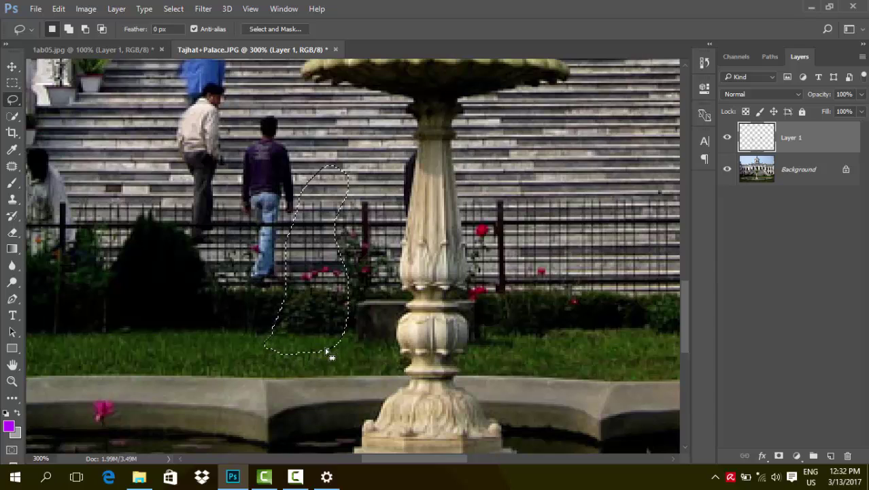
{"action": "left_click", "coordinate": [800, 180]}
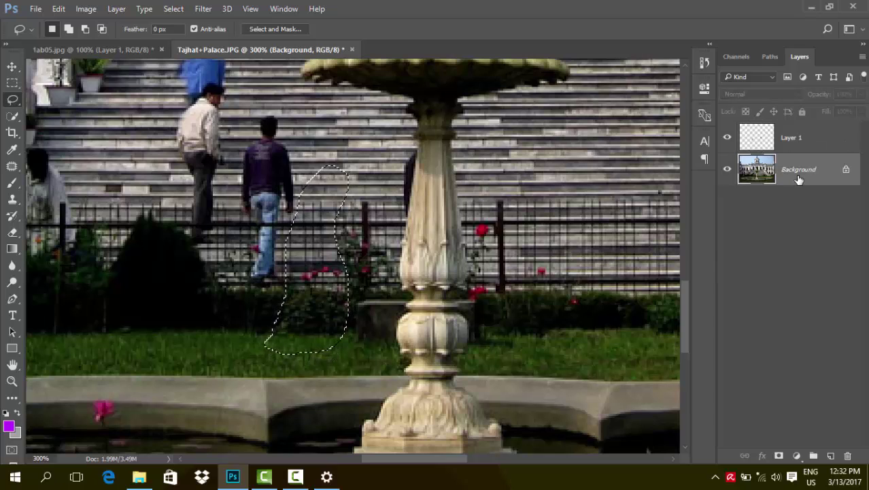
{"action": "key", "text": "ctrl+j"}
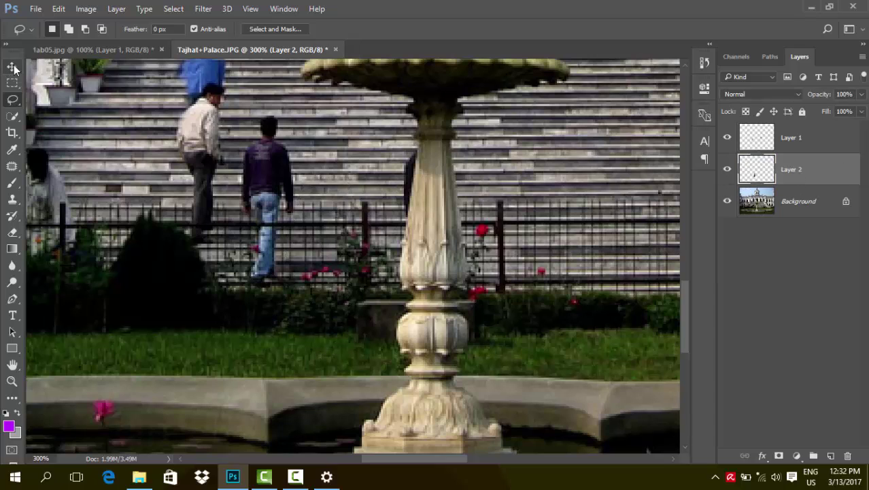
{"action": "left_click", "coordinate": [12, 66]}
{"action": "left_click_drag", "start_coordinate": [317, 298], "coordinate": [275, 297]}
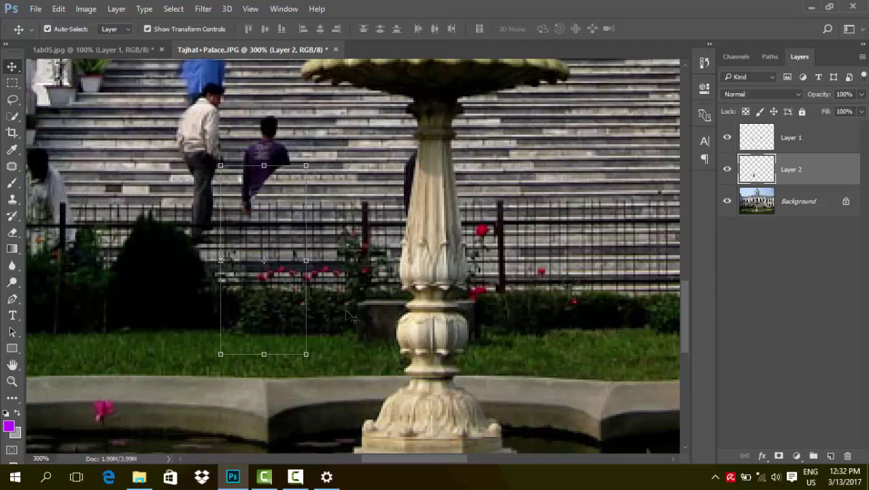
{"action": "key", "text": "Left"}
{"action": "key", "text": "Left"}
{"action": "key", "text": "Left"}
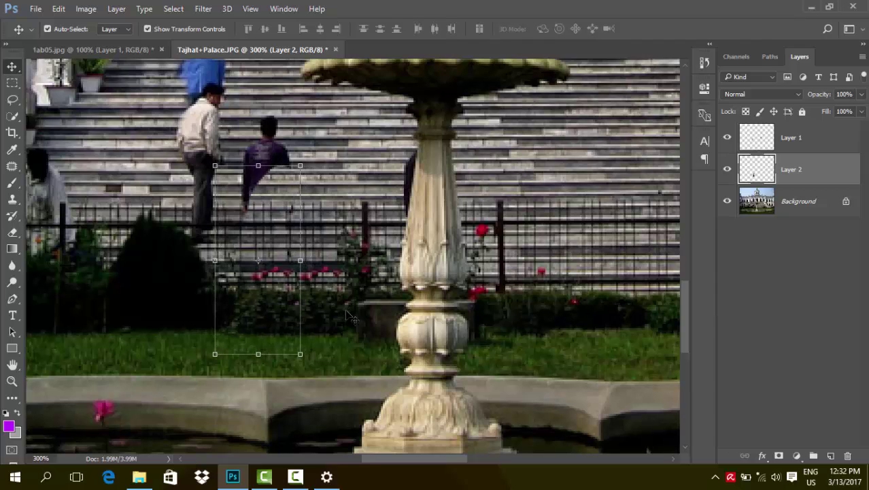
Step: Erase the patch edge along the fence with a size-40 eraser
{"action": "key", "text": "e"}
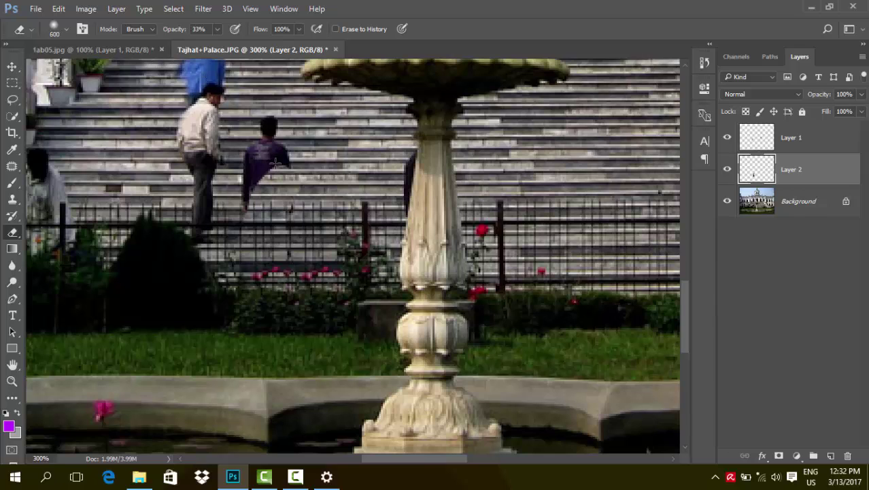
{"action": "key", "text": "bracketleft"}
{"action": "key", "text": "bracketleft"}
{"action": "key", "text": "bracketleft"}
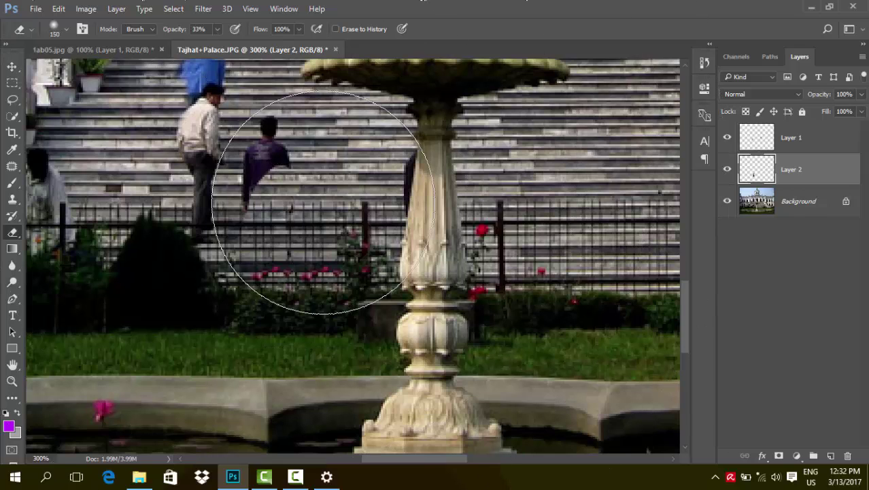
{"action": "key", "text": "bracketleft"}
{"action": "key", "text": "bracketleft"}
{"action": "key", "text": "bracketleft"}
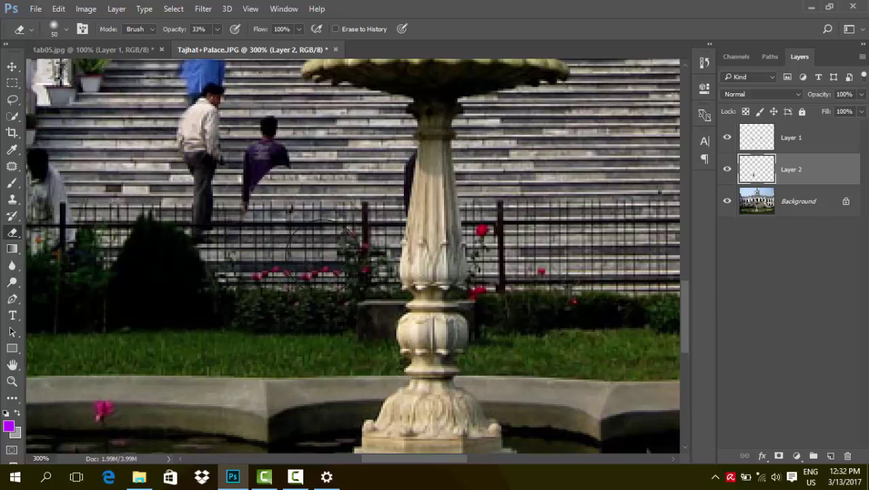
{"action": "key", "text": "bracketleft"}
{"action": "key", "text": "bracketleft"}
{"action": "key", "text": "bracketleft"}
{"action": "key", "text": "bracketleft"}
{"action": "left_click_drag", "start_coordinate": [302, 198], "coordinate": [288, 246]}
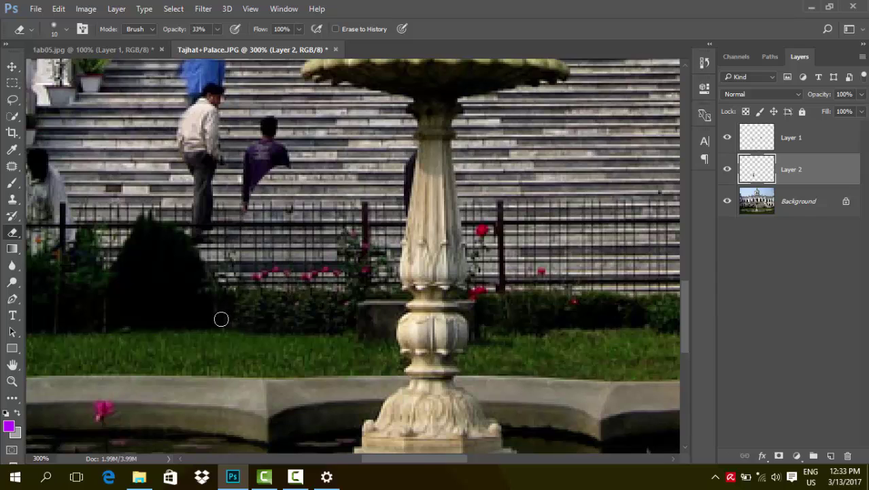
{"action": "scroll", "coordinate": [263, 259], "scroll_direction": "up", "scroll_amount": 1}
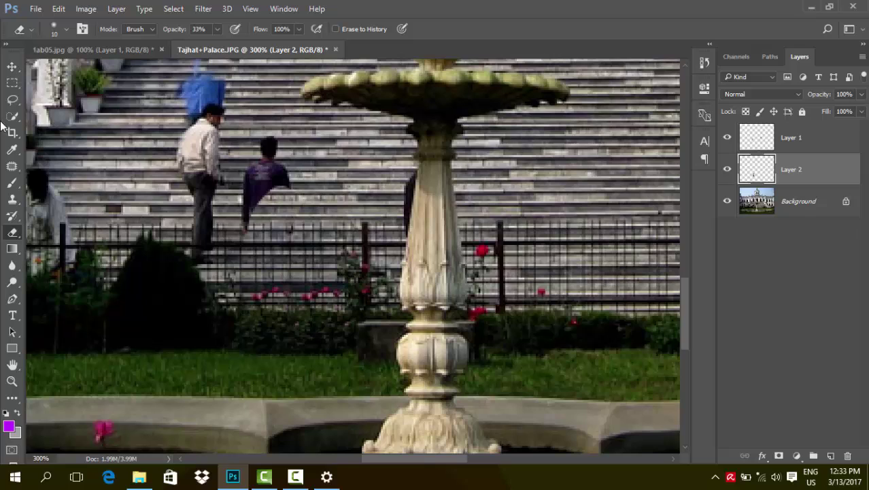
Step: Copy a lassoed patch of empty steps to Layer 3 and slide it over the purple-shirted person
{"action": "left_click", "coordinate": [11, 66]}
{"action": "left_click", "coordinate": [808, 212]}
{"action": "key", "text": "l"}
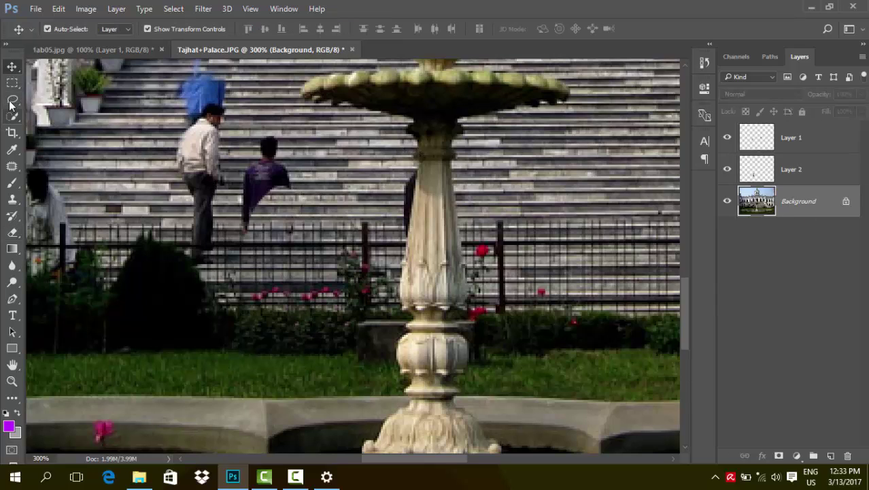
{"action": "left_click_drag", "start_coordinate": [329, 129], "coordinate": [387, 128]}
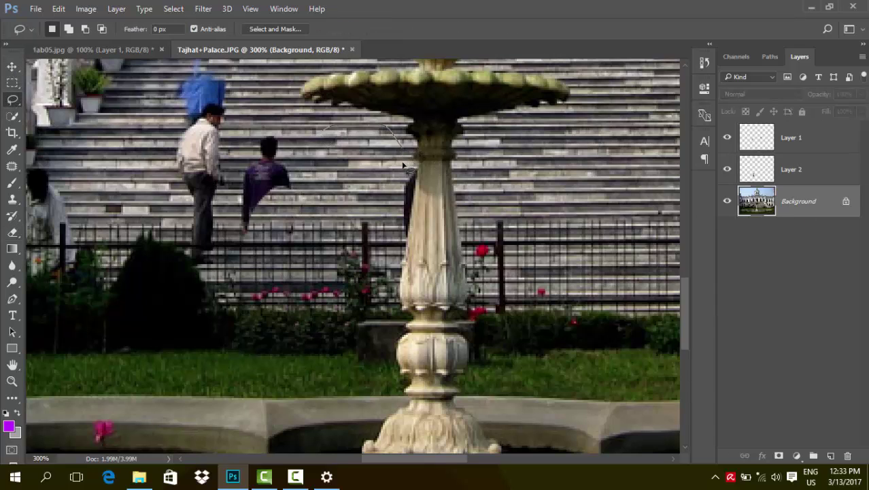
{"action": "left_click_drag", "start_coordinate": [403, 165], "coordinate": [329, 131]}
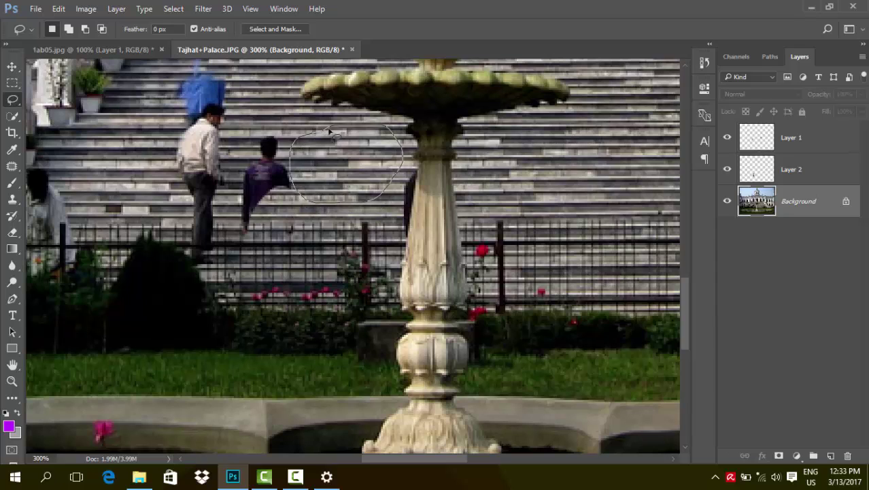
{"action": "key", "text": "ctrl+j"}
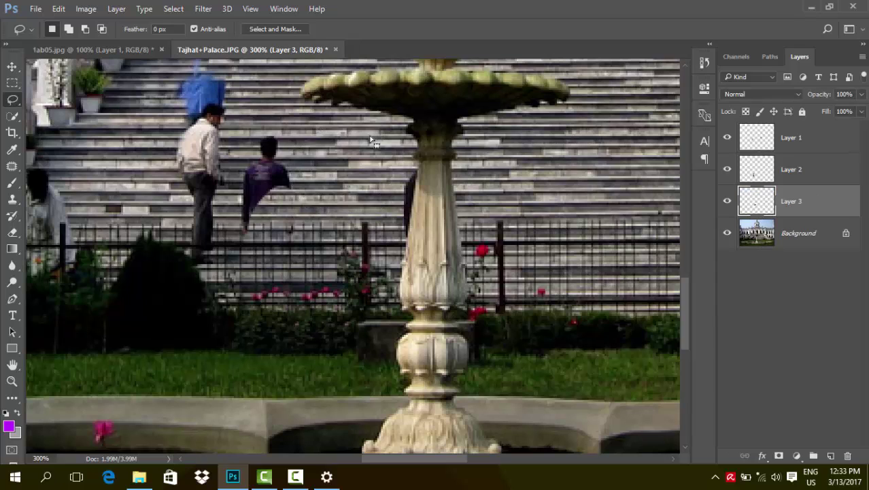
{"action": "left_click", "coordinate": [12, 67]}
{"action": "left_click_drag", "start_coordinate": [367, 155], "coordinate": [297, 162]}
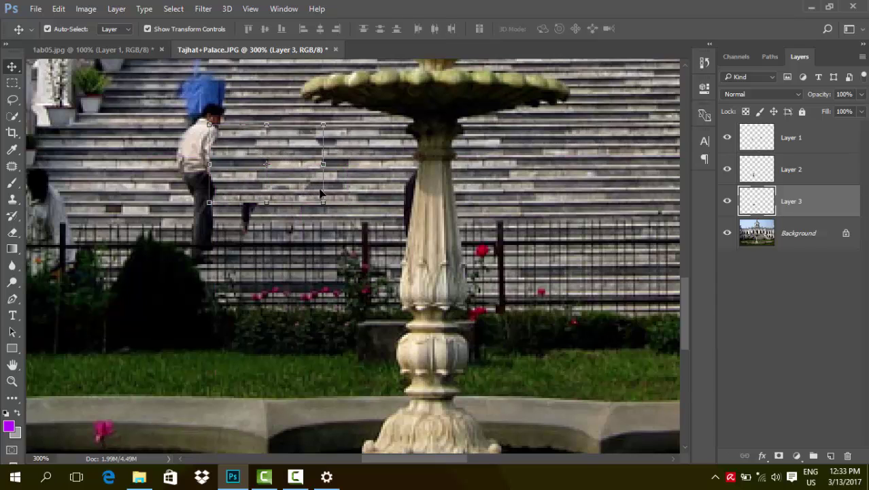
{"action": "key", "text": "e"}
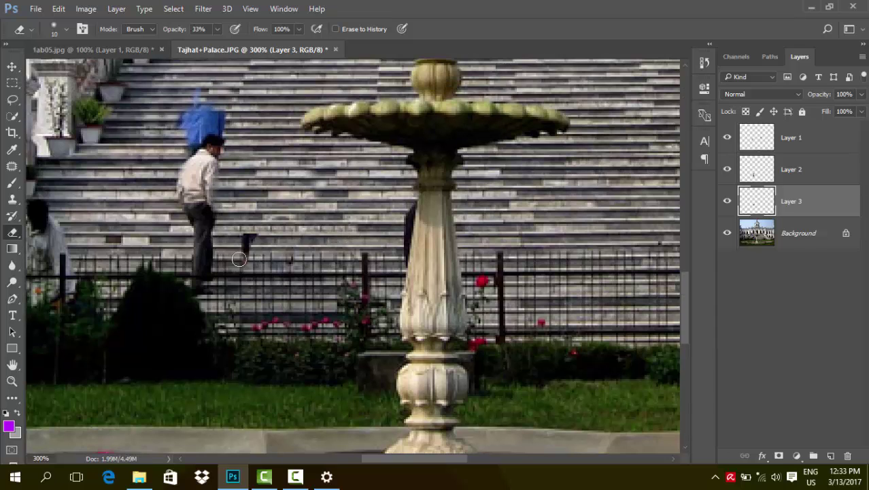
{"action": "left_click_drag", "start_coordinate": [352, 202], "coordinate": [345, 264]}
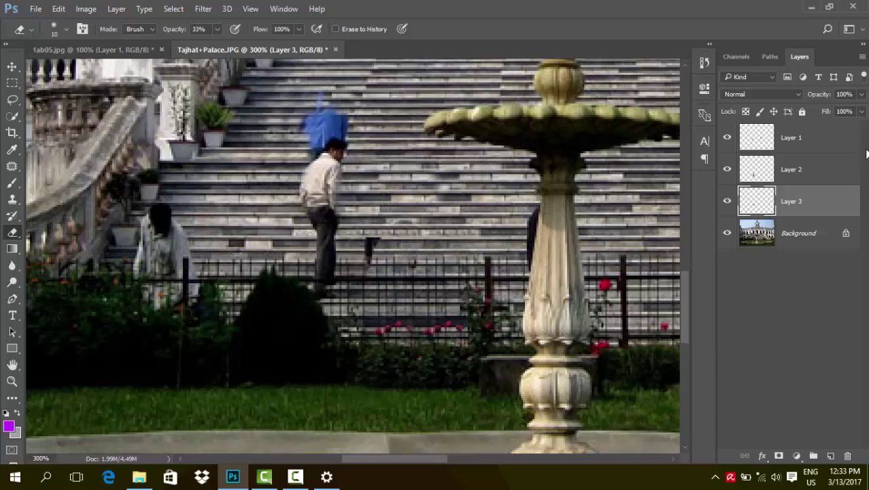
Step: Copy the empty steps left of the white-shirted man to Layer 4 and drag them over him
{"action": "left_click", "coordinate": [815, 233]}
{"action": "key", "text": "l"}
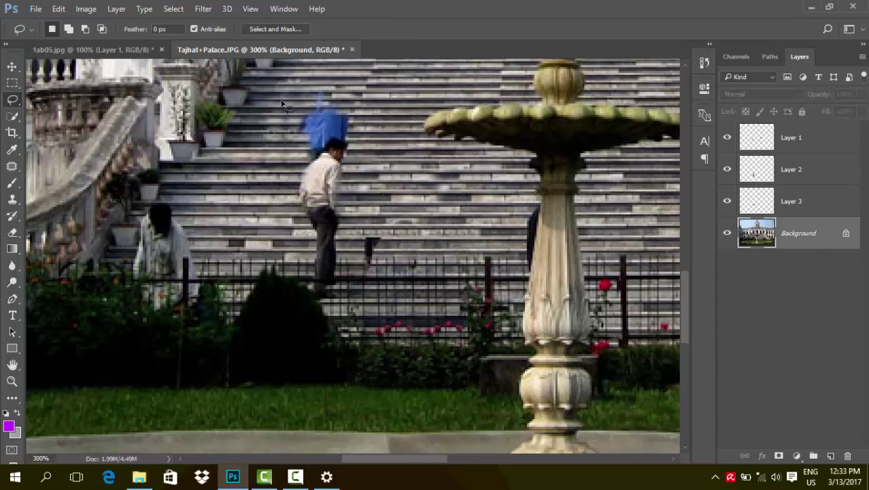
{"action": "mouse_move", "coordinate": [275, 87]}
{"action": "left_mouse_down"}
{"action": "mouse_move", "coordinate": [234, 150]}
{"action": "mouse_move", "coordinate": [285, 201]}
{"action": "mouse_move", "coordinate": [283, 88]}
{"action": "left_mouse_up"}
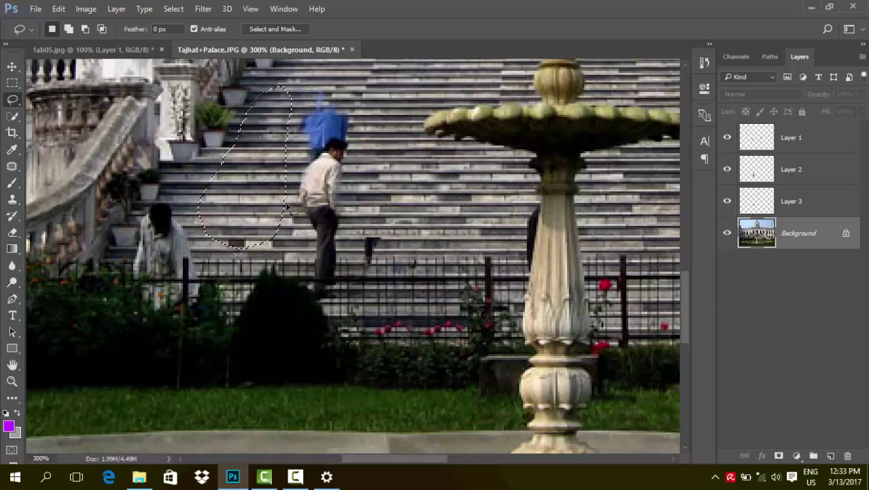
{"action": "key", "text": "ctrl+j"}
{"action": "left_click", "coordinate": [12, 66]}
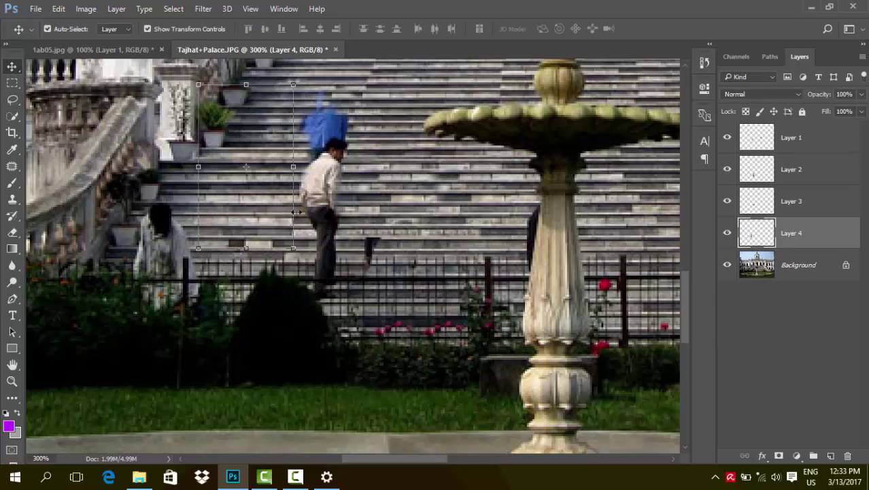
{"action": "left_click_drag", "start_coordinate": [240, 213], "coordinate": [319, 216]}
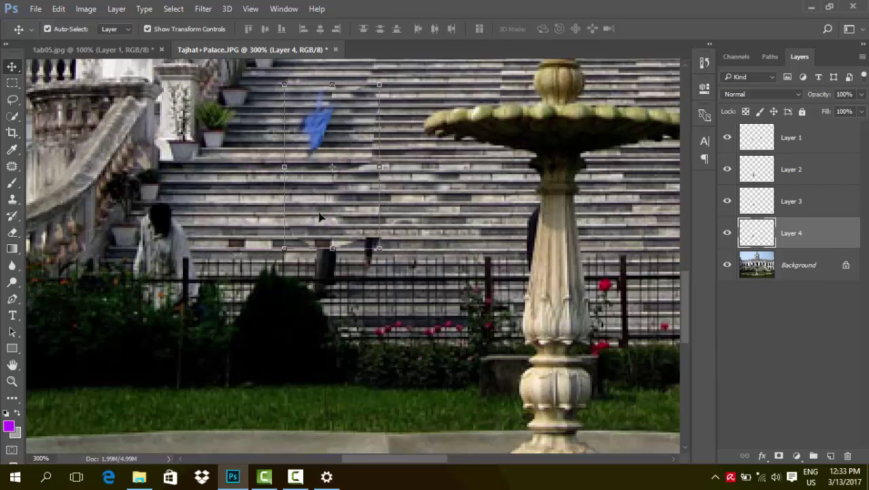
{"action": "scroll", "coordinate": [359, 229], "scroll_direction": "down", "scroll_amount": 1}
Step: Erase the Layer 4 patch edges around the blue figure, undoing one stray stroke
{"action": "key", "text": "e"}
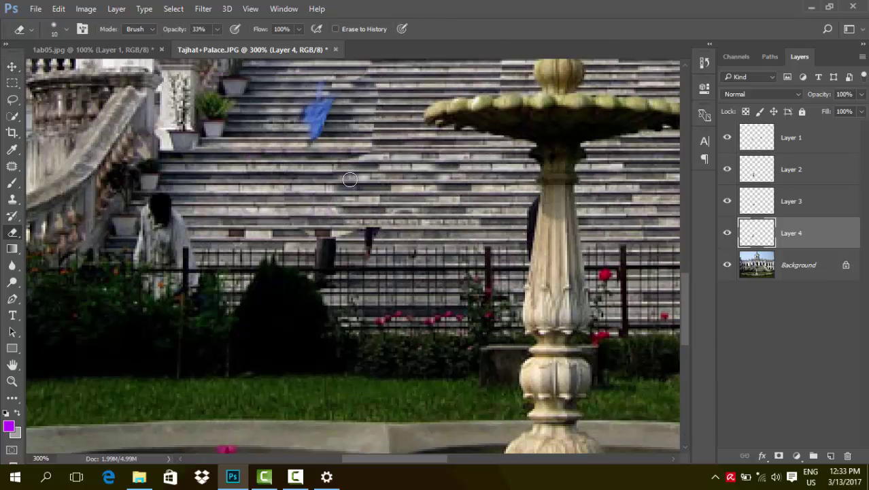
{"action": "mouse_move", "coordinate": [338, 107]}
{"action": "left_mouse_down"}
{"action": "mouse_move", "coordinate": [303, 141]}
{"action": "mouse_move", "coordinate": [371, 87]}
{"action": "mouse_move", "coordinate": [351, 95]}
{"action": "mouse_move", "coordinate": [327, 85]}
{"action": "left_mouse_up"}
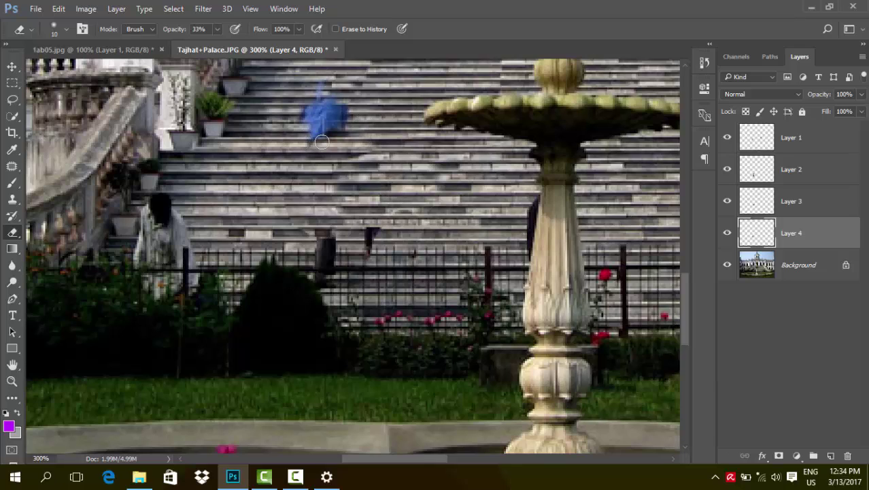
{"action": "left_click_drag", "start_coordinate": [321, 143], "coordinate": [299, 149]}
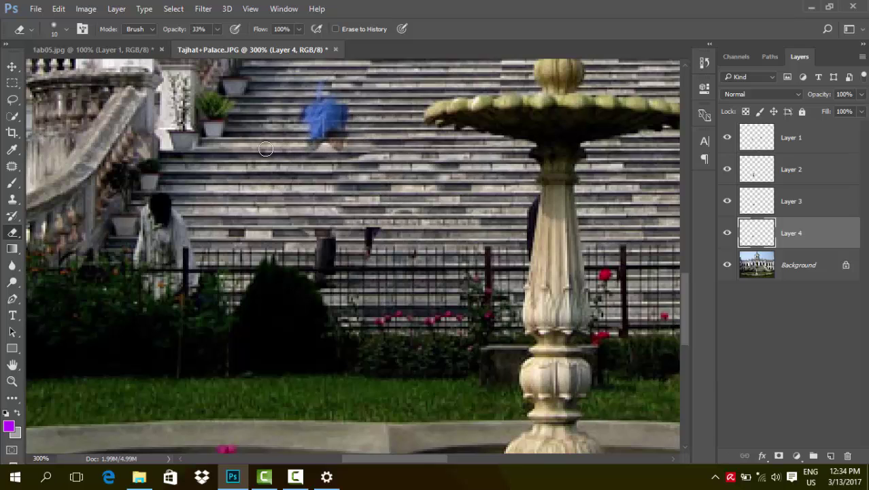
{"action": "key", "text": "ctrl+z"}
{"action": "key", "text": "ctrl+z"}
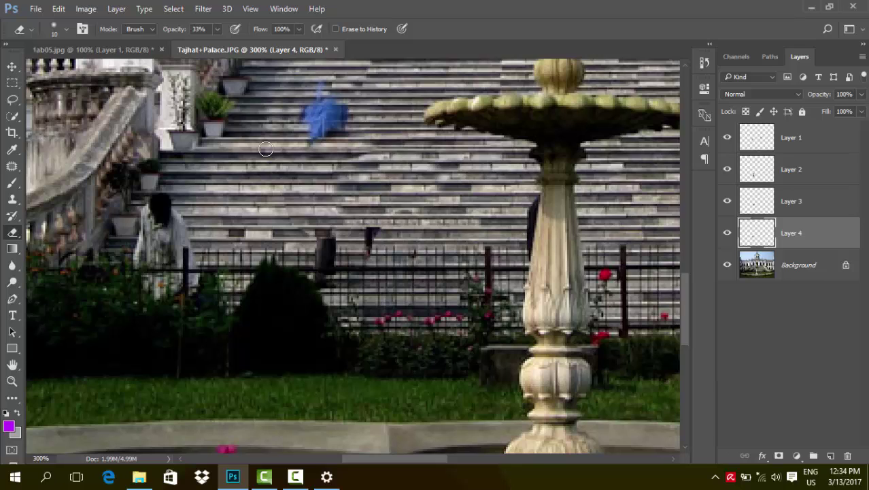
{"action": "scroll", "coordinate": [438, 249], "scroll_direction": "down", "scroll_amount": 1}
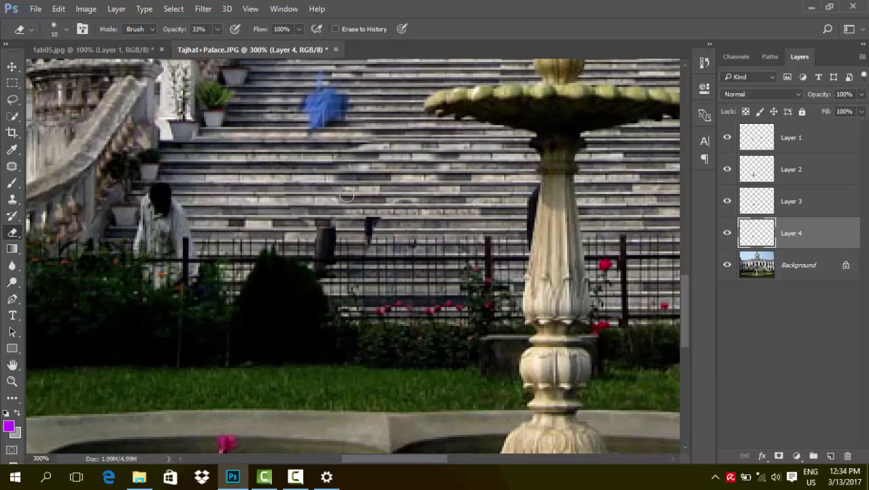
{"action": "scroll", "coordinate": [347, 196], "scroll_direction": "down", "scroll_amount": 5}
{"action": "scroll", "coordinate": [557, 311], "scroll_direction": "up", "scroll_amount": 5}
Step: Lasso the small tree on the Background layer and copy it to a new layer
{"action": "mouse_move", "coordinate": [557, 311]}
{"action": "left_mouse_down"}
{"action": "mouse_move", "coordinate": [536, 261]}
{"action": "mouse_move", "coordinate": [497, 236]}
{"action": "left_mouse_up"}
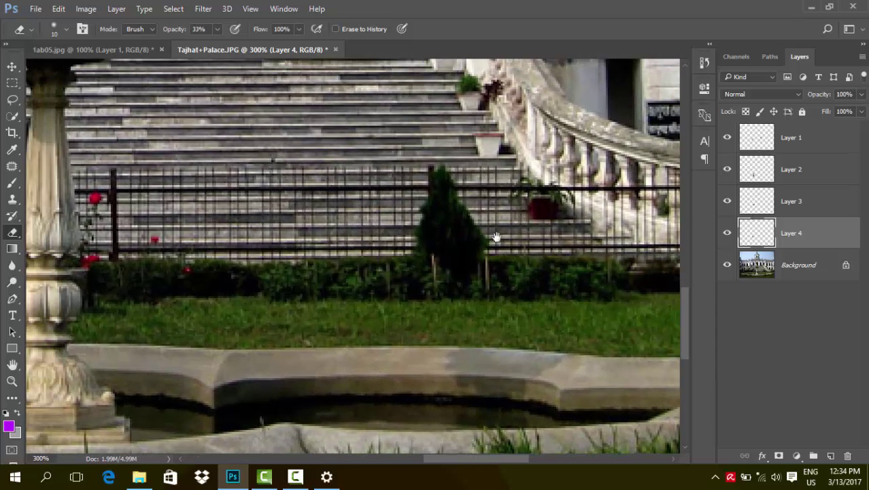
{"action": "left_click", "coordinate": [13, 99]}
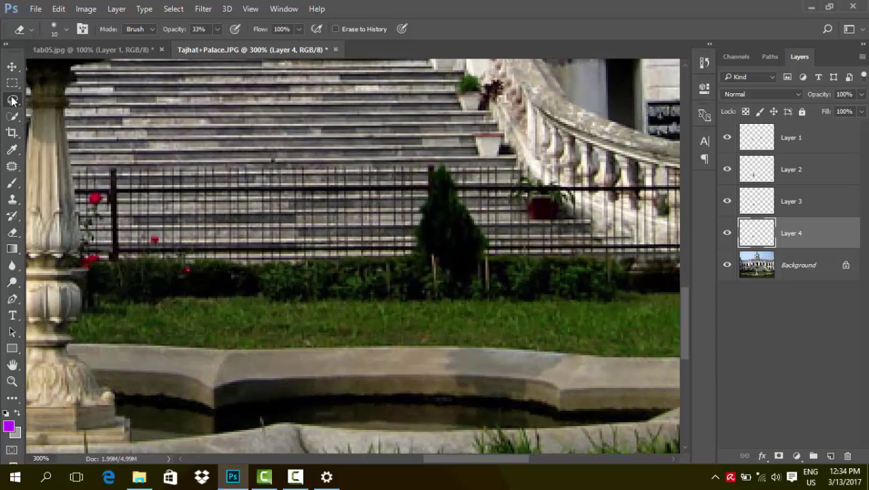
{"action": "left_click", "coordinate": [827, 263]}
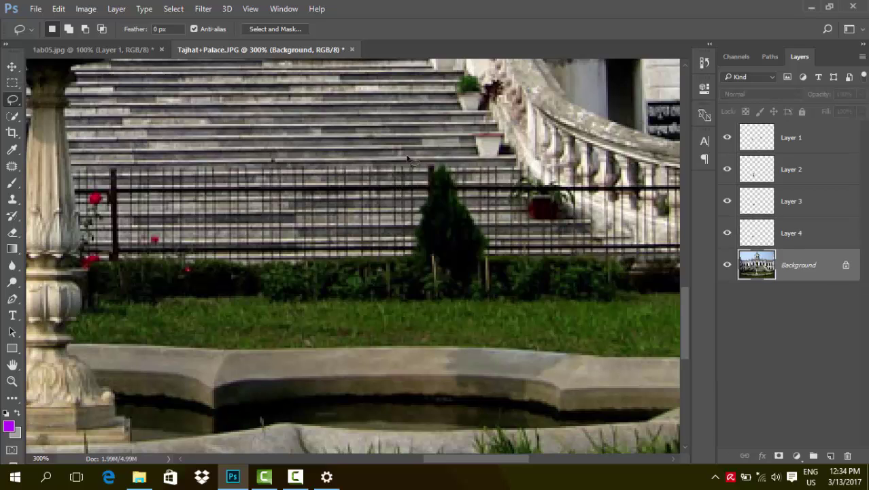
{"action": "left_click_drag", "start_coordinate": [409, 159], "coordinate": [370, 240]}
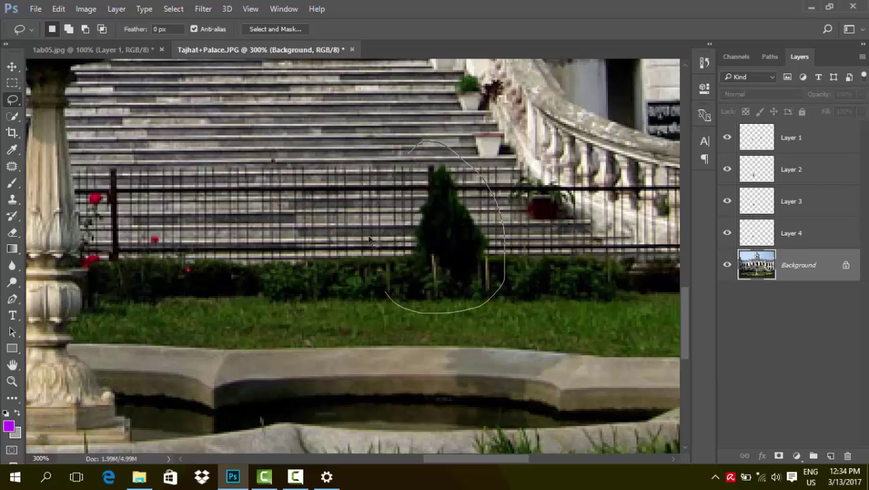
{"action": "left_click_drag", "start_coordinate": [370, 239], "coordinate": [417, 149]}
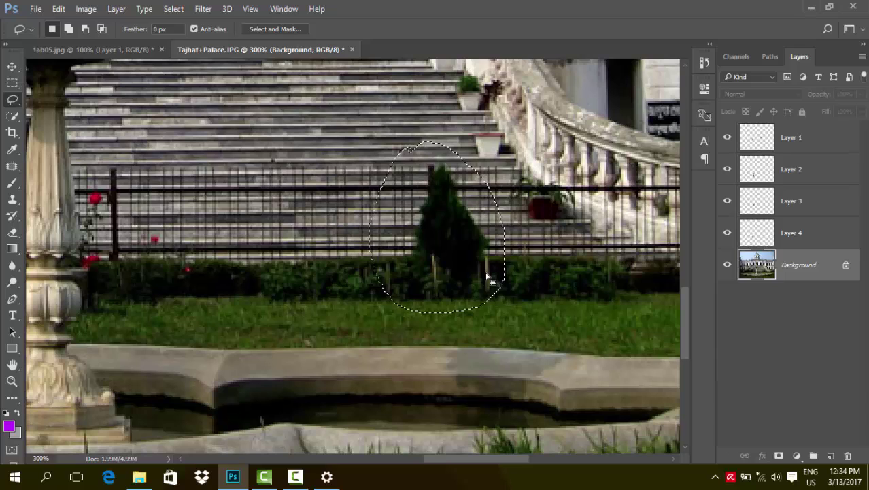
{"action": "key", "text": "ctrl+j"}
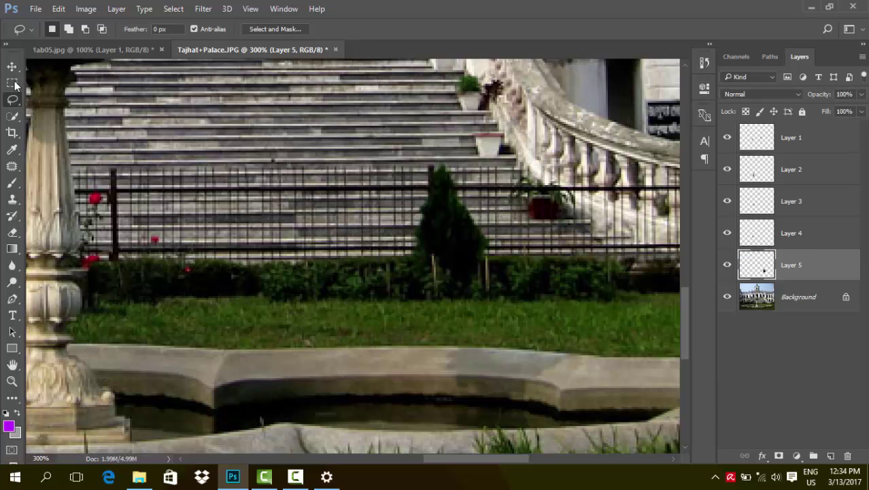
Step: Move the copied tree left and reposition it with Free Transform
{"action": "left_click", "coordinate": [12, 66]}
{"action": "left_click_drag", "start_coordinate": [476, 259], "coordinate": [259, 259]}
{"action": "key", "text": "ctrl+t"}
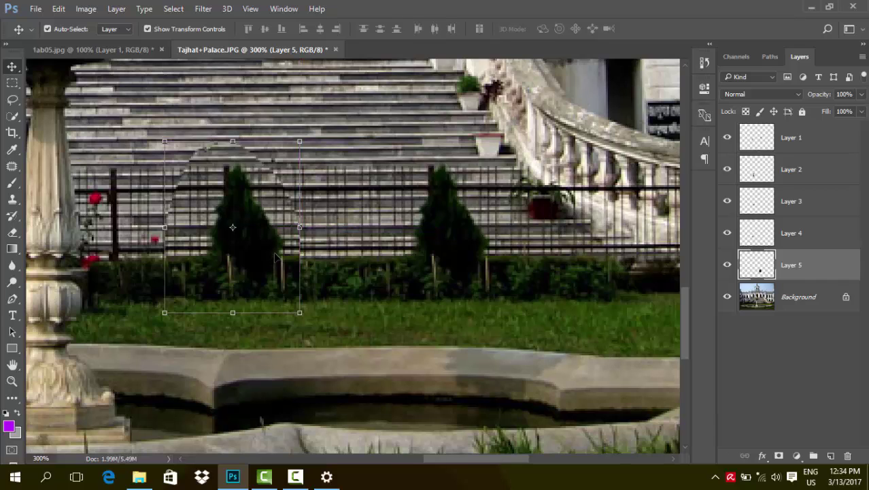
{"action": "key", "text": "Down"}
{"action": "key", "text": "Down"}
{"action": "key", "text": "Down"}
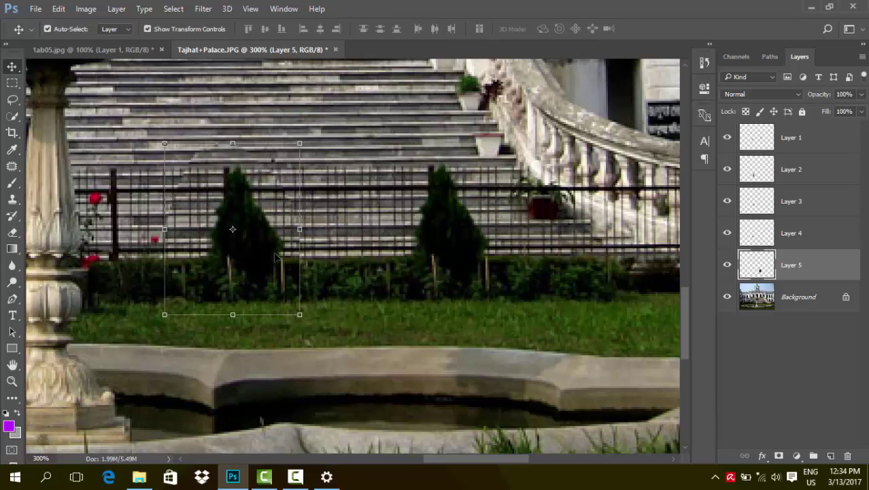
{"action": "key", "text": "Down"}
{"action": "left_click_drag", "start_coordinate": [198, 216], "coordinate": [223, 226]}
{"action": "key", "text": "Return"}
Step: Toggle snapping and fine-tune the copied tree's placement with arrow nudges
{"action": "left_click", "coordinate": [249, 9]}
{"action": "left_click", "coordinate": [262, 254]}
{"action": "left_click_drag", "start_coordinate": [238, 197], "coordinate": [243, 220]}
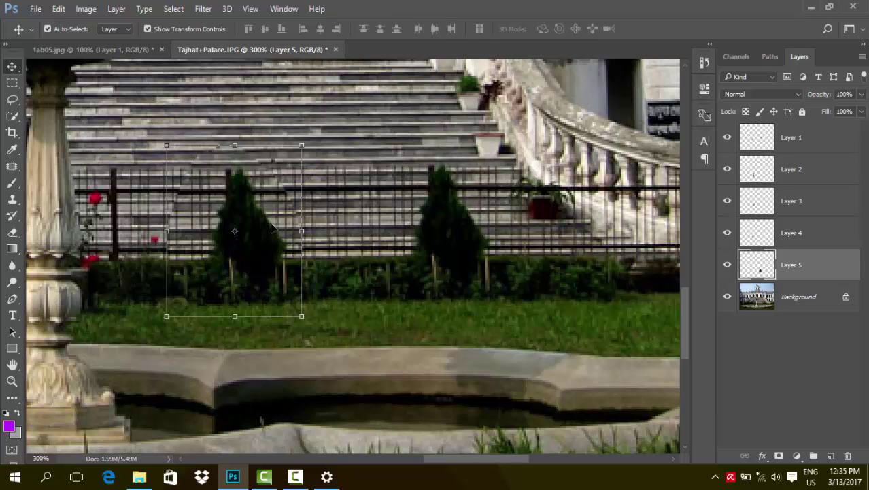
{"action": "key", "text": "Up"}
{"action": "key", "text": "Up"}
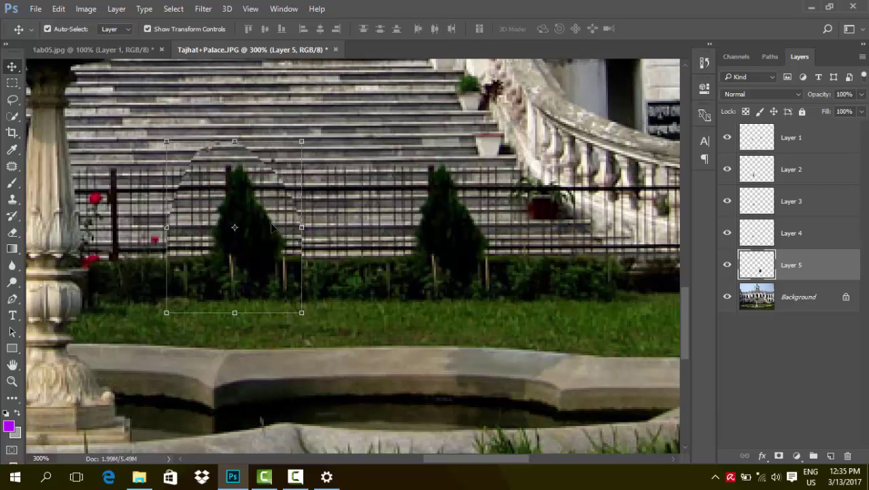
{"action": "key", "text": "Down"}
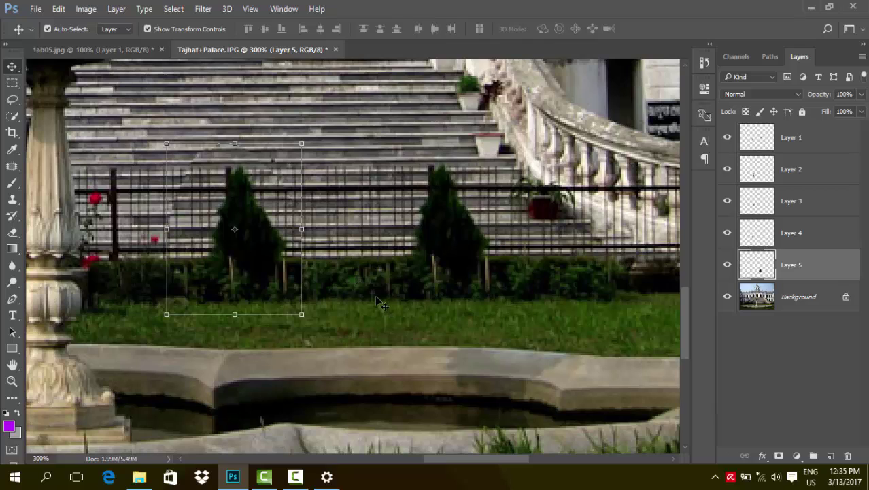
{"action": "left_click", "coordinate": [381, 304]}
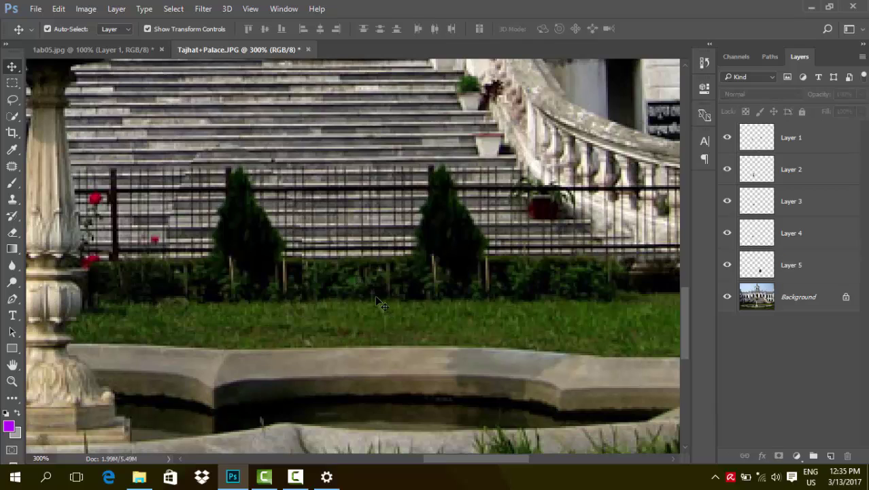
{"action": "left_click", "coordinate": [250, 264]}
Step: Zoom out to the whole palace photo, then zoom in on the fountain base
{"action": "key", "text": "e"}
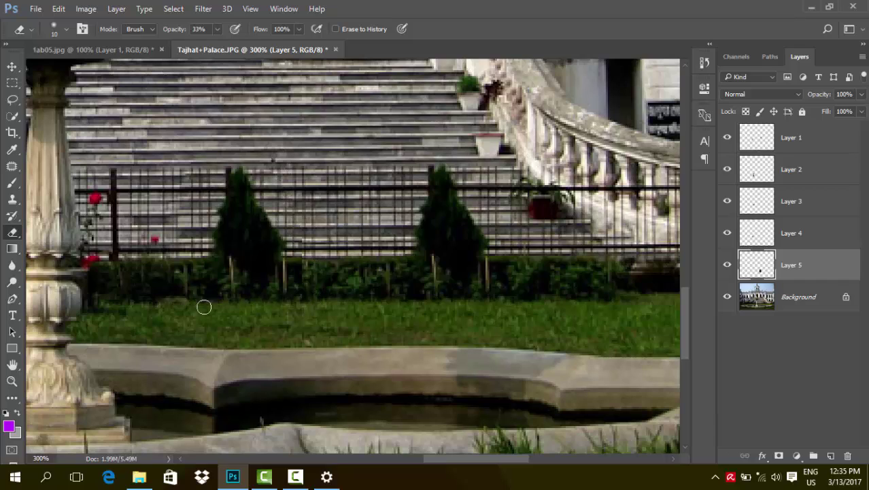
{"action": "left_click", "coordinate": [10, 65]}
{"action": "key", "text": "ctrl+minus"}
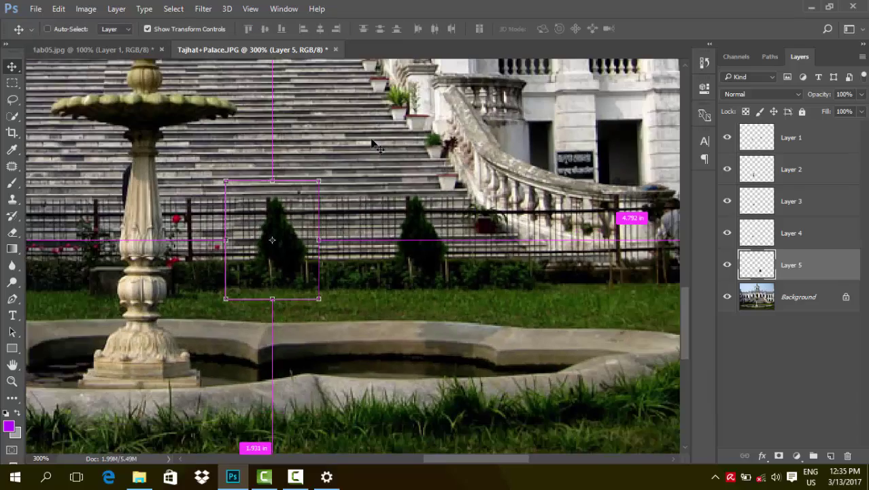
{"action": "key", "text": "ctrl+minus"}
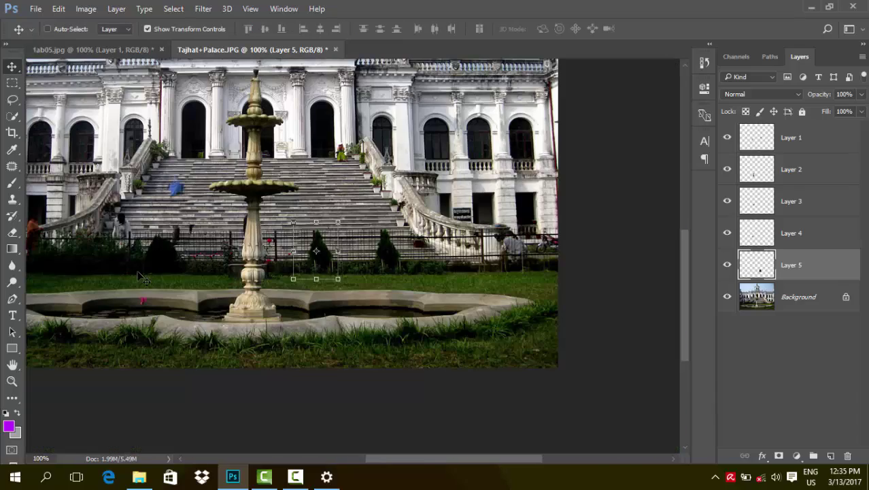
{"action": "key", "text": "ctrl+plus"}
{"action": "key", "text": "ctrl+plus"}
{"action": "key", "text": "ctrl+plus"}
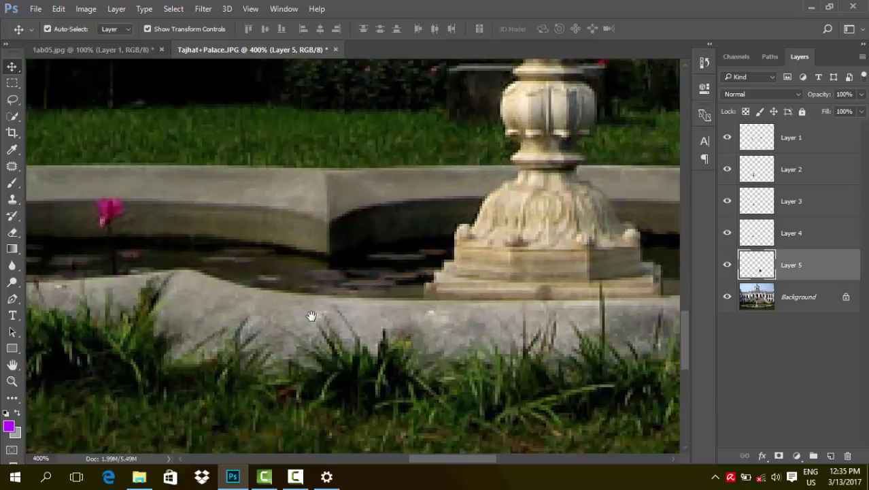
Step: On the Background layer, clone stone texture over the pink lotus along the pond ledge
{"action": "left_click_drag", "start_coordinate": [311, 315], "coordinate": [450, 340]}
{"action": "left_click", "coordinate": [789, 305]}
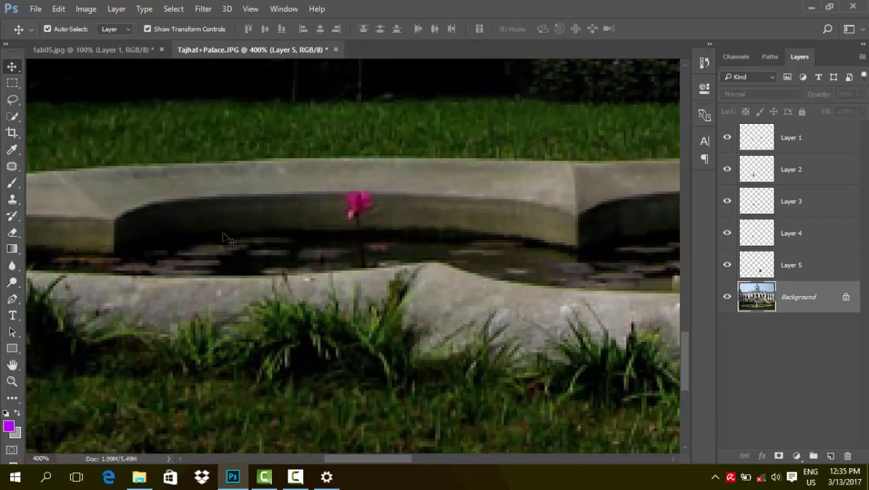
{"action": "left_click", "coordinate": [12, 198]}
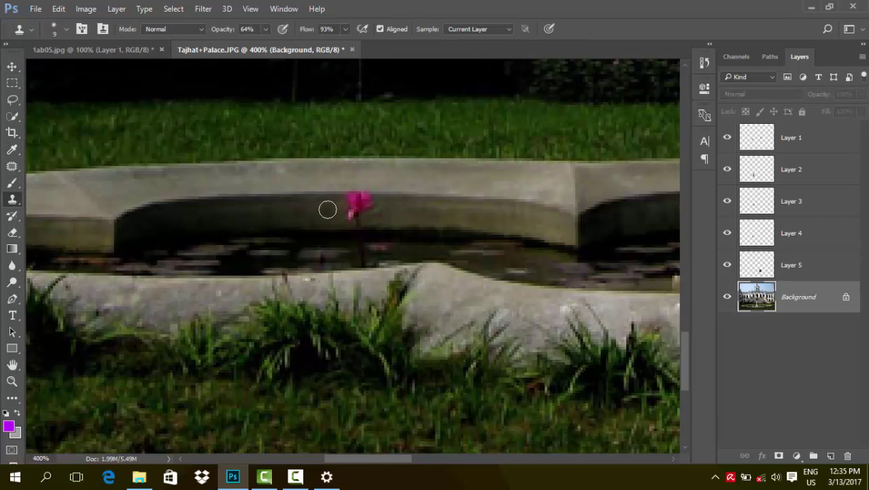
{"action": "mouse_move", "coordinate": [335, 207]}
{"action": "left_mouse_down"}
{"action": "mouse_move", "coordinate": [362, 218]}
{"action": "mouse_move", "coordinate": [363, 204]}
{"action": "left_mouse_up"}
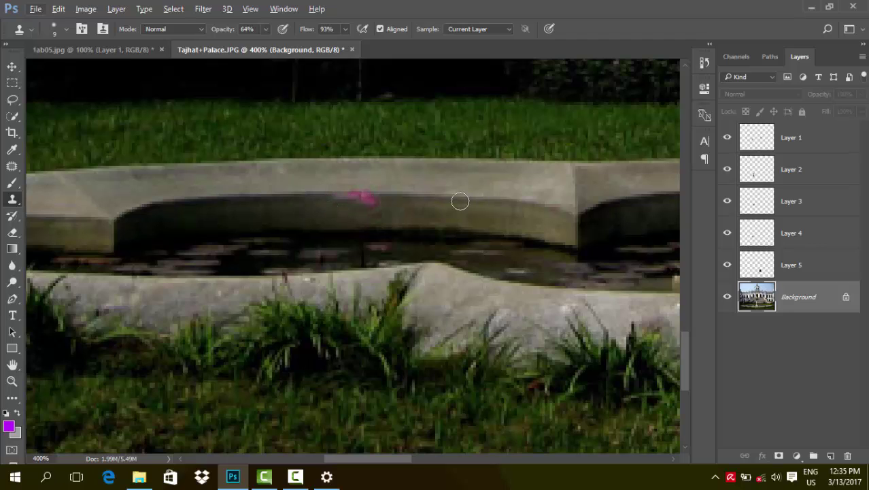
{"action": "left_click_drag", "start_coordinate": [374, 203], "coordinate": [382, 217]}
{"action": "left_click_drag", "start_coordinate": [375, 198], "coordinate": [353, 198]}
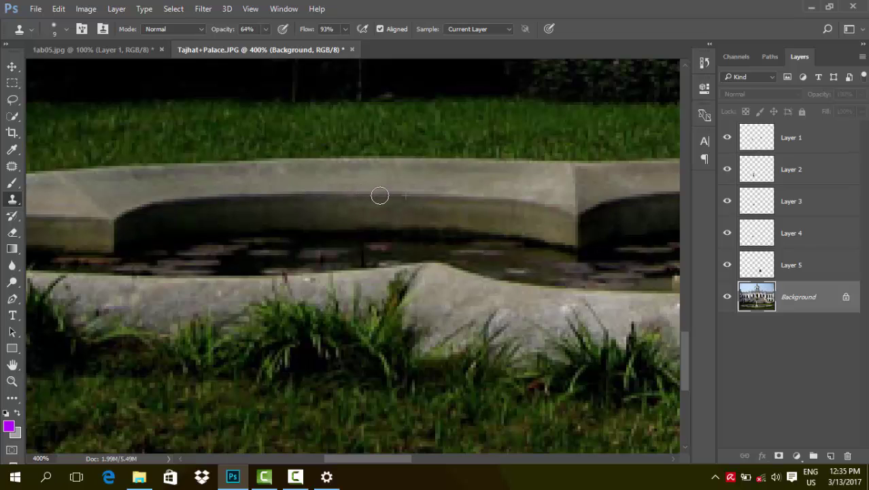
{"action": "left_click_drag", "start_coordinate": [378, 194], "coordinate": [446, 213]}
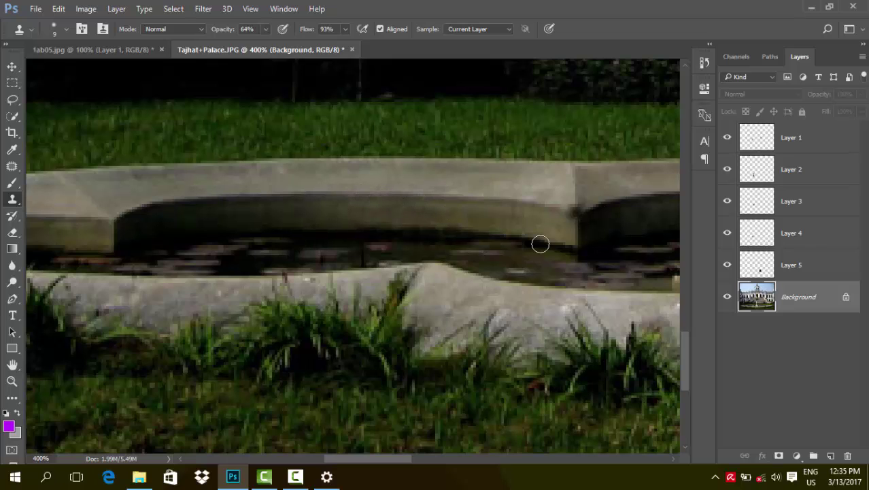
{"action": "scroll", "coordinate": [386, 273], "scroll_direction": "down", "scroll_amount": 1}
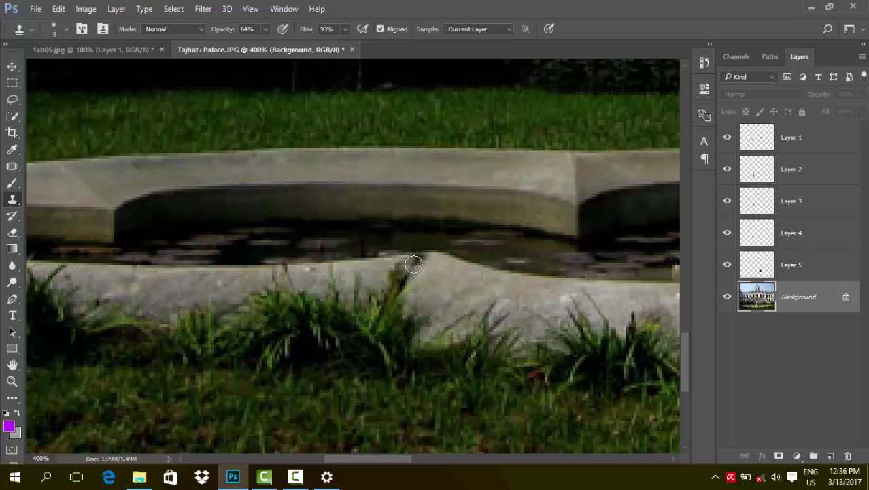
{"action": "scroll", "coordinate": [402, 264], "scroll_direction": "down", "scroll_amount": 3}
{"action": "scroll", "coordinate": [412, 264], "scroll_direction": "down", "scroll_amount": 2}
{"action": "scroll", "coordinate": [414, 264], "scroll_direction": "down", "scroll_amount": 4}
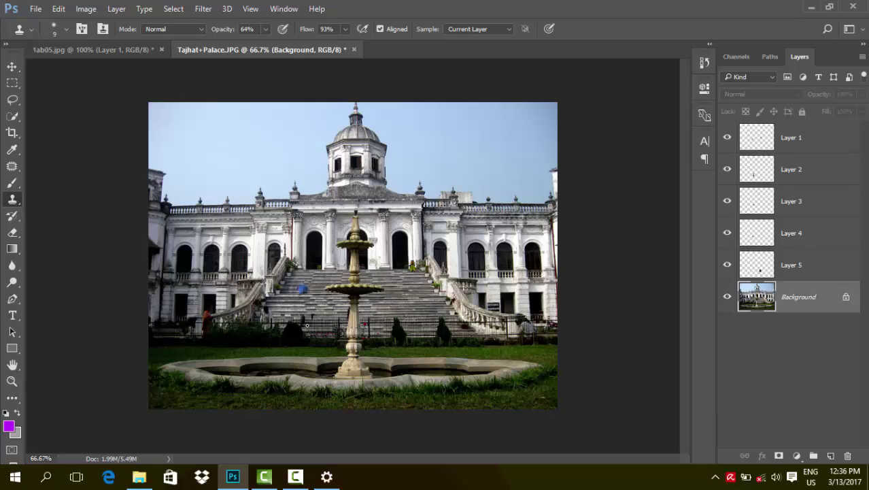
{"action": "key", "text": "ctrl+plus"}
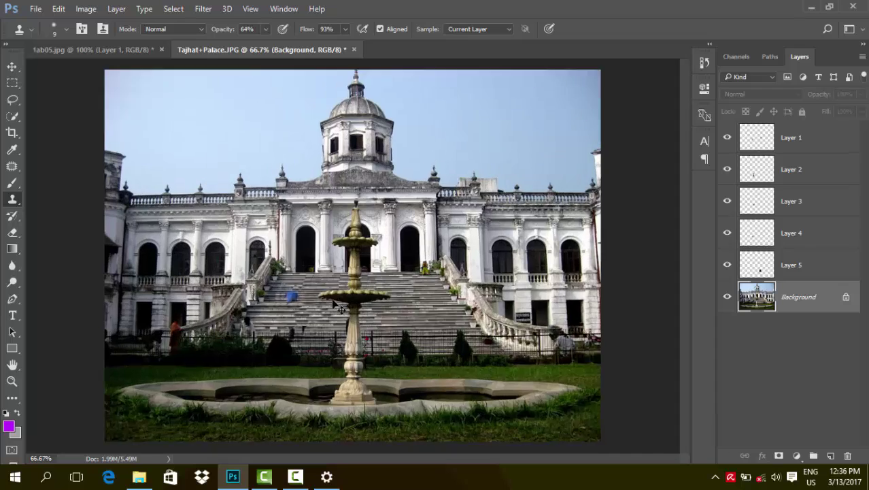
{"action": "key", "text": "ctrl+plus"}
{"action": "scroll", "coordinate": [319, 328], "scroll_direction": "down", "scroll_amount": 1}
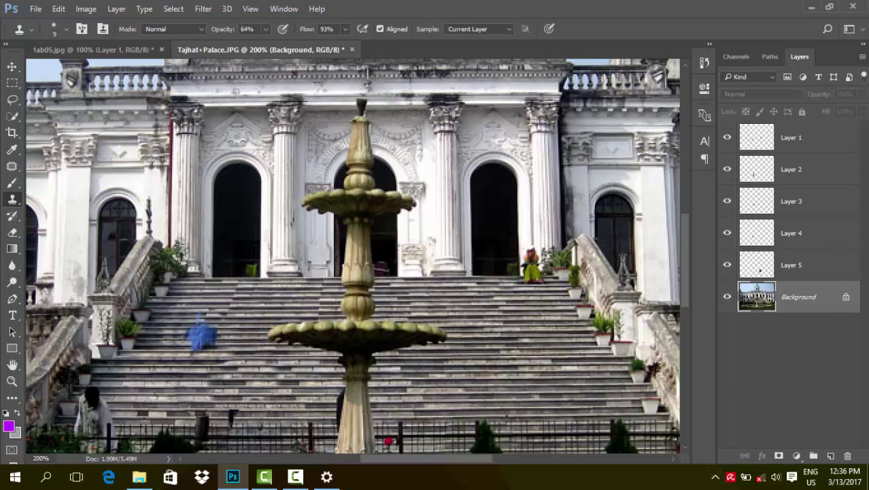
{"action": "scroll", "coordinate": [424, 252], "scroll_direction": "down", "scroll_amount": 2}
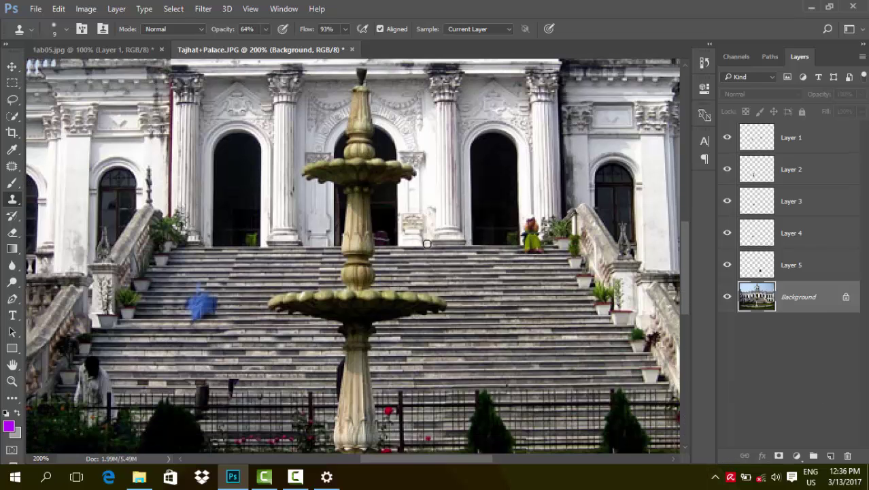
{"action": "scroll", "coordinate": [425, 252], "scroll_direction": "down", "scroll_amount": 2}
{"action": "scroll", "coordinate": [424, 253], "scroll_direction": "up", "scroll_amount": 3}
{"action": "scroll", "coordinate": [425, 252], "scroll_direction": "up", "scroll_amount": 4}
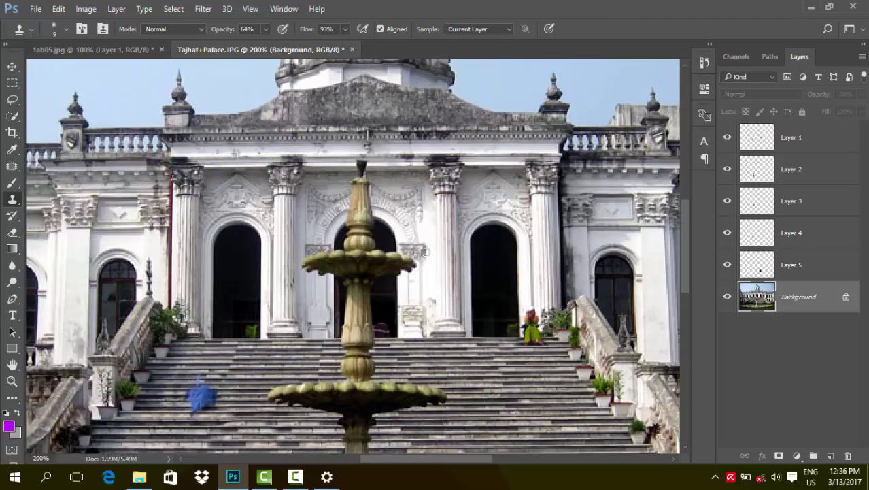
{"action": "scroll", "coordinate": [424, 253], "scroll_direction": "up", "scroll_amount": 1}
{"action": "key", "text": "ctrl+minus"}
{"action": "key", "text": "ctrl+minus"}
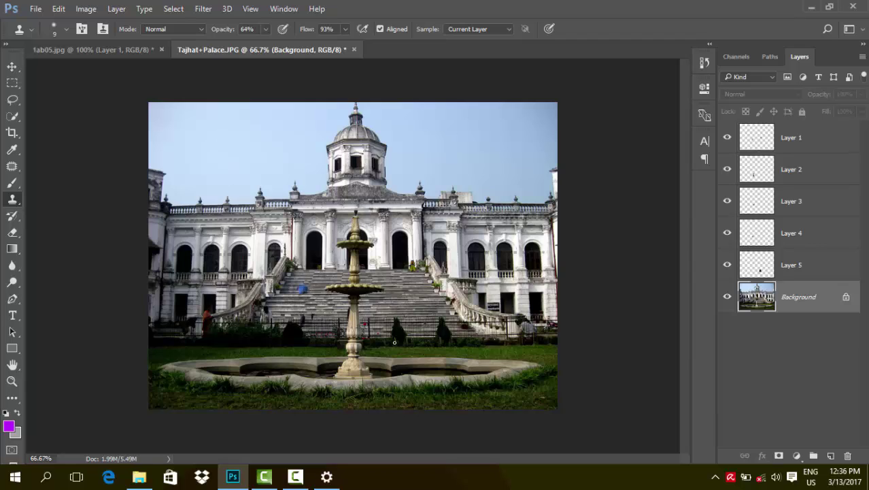
Step: Select the tree root layer on the canvas and delete it
{"action": "left_click", "coordinate": [295, 476]}
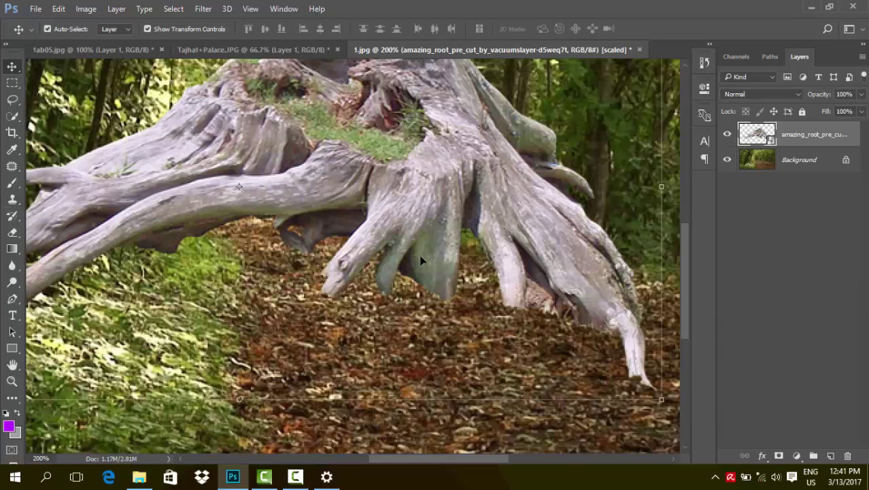
{"action": "key", "text": "ctrl+minus"}
{"action": "key", "text": "ctrl+minus"}
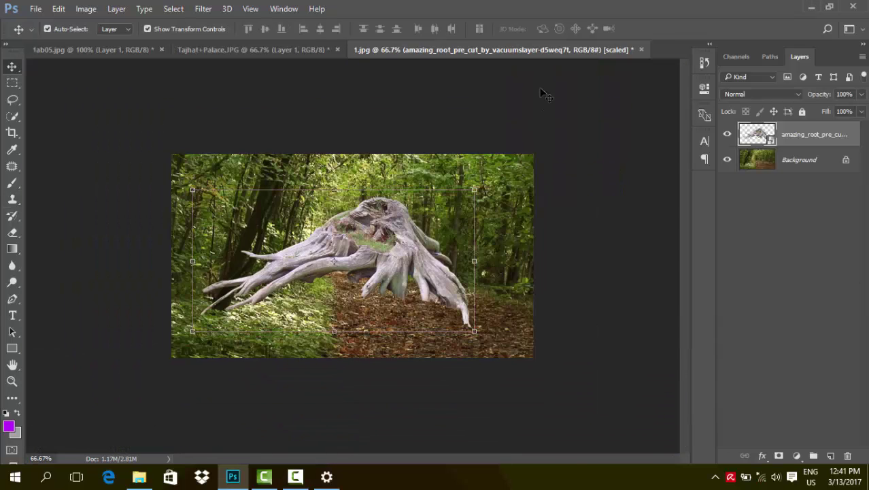
{"action": "left_click", "coordinate": [545, 147]}
{"action": "key", "text": "ctrl+plus"}
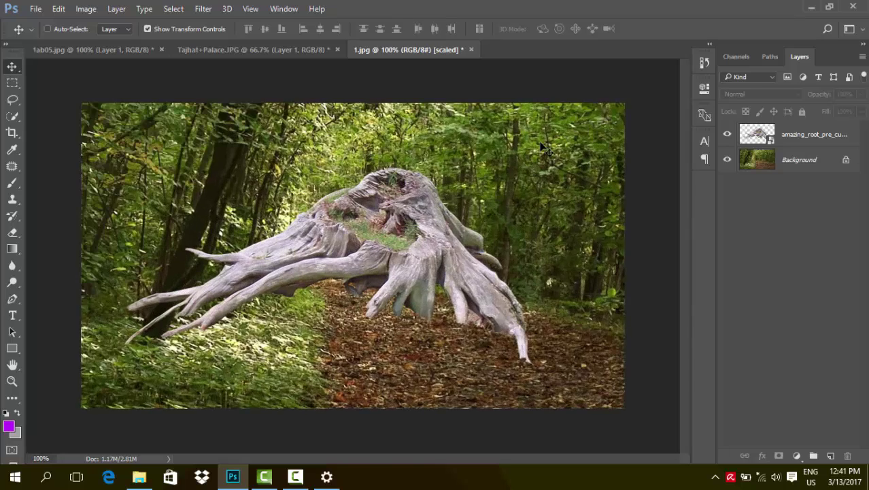
{"action": "key", "text": "ctrl+plus"}
{"action": "left_click", "coordinate": [350, 194]}
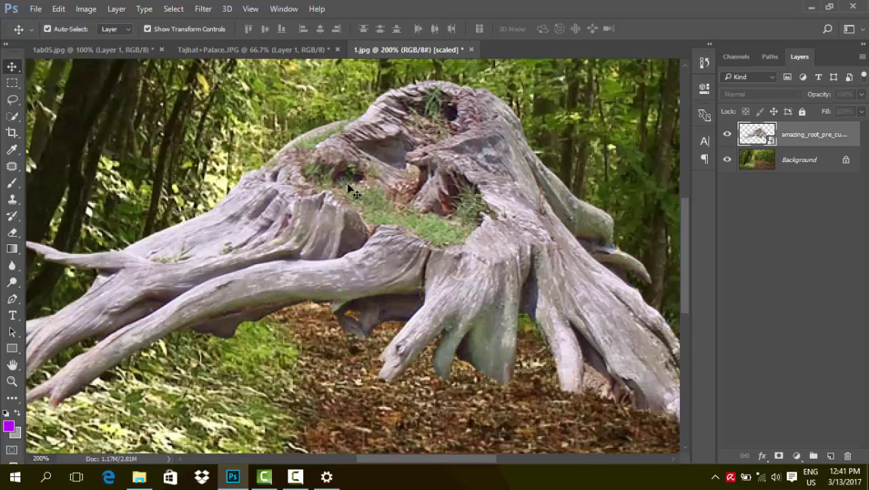
{"action": "left_click_drag", "start_coordinate": [447, 156], "coordinate": [433, 197]}
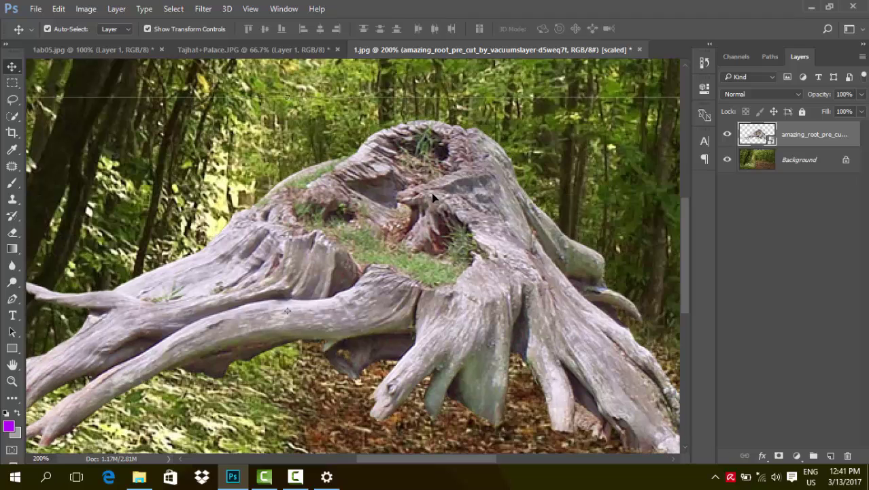
{"action": "scroll", "coordinate": [433, 197], "scroll_direction": "down", "scroll_amount": 1}
{"action": "scroll", "coordinate": [431, 200], "scroll_direction": "down", "scroll_amount": 2}
{"action": "scroll", "coordinate": [428, 202], "scroll_direction": "down", "scroll_amount": 1}
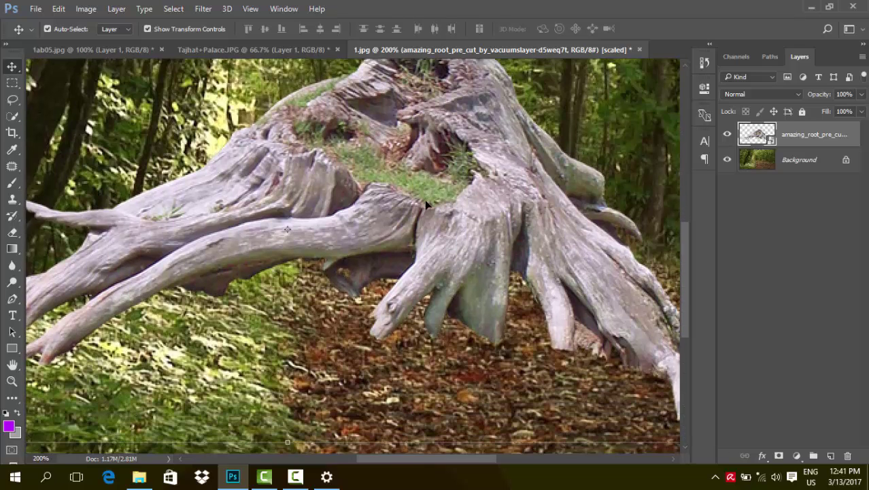
{"action": "scroll", "coordinate": [427, 204], "scroll_direction": "down", "scroll_amount": 1}
{"action": "key", "text": "Delete"}
Step: Place businessman_PNG6558.png as an embedded layer and commit it
{"action": "left_click", "coordinate": [36, 9]}
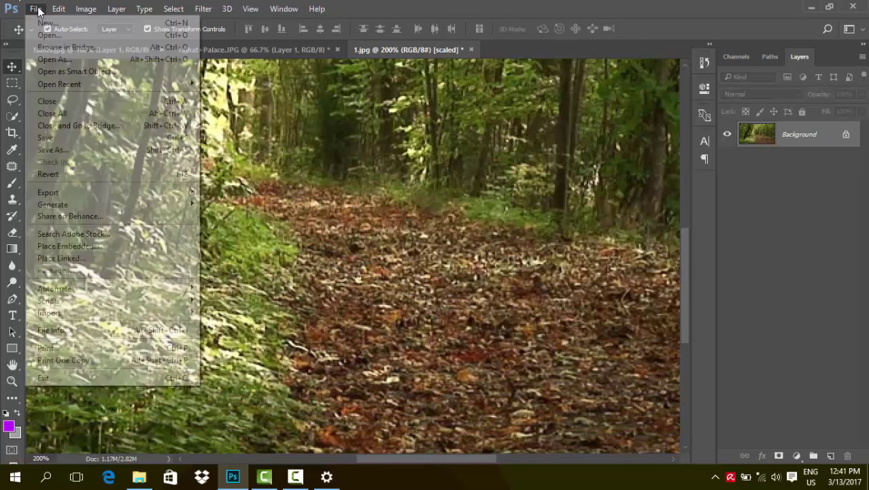
{"action": "left_click", "coordinate": [75, 245]}
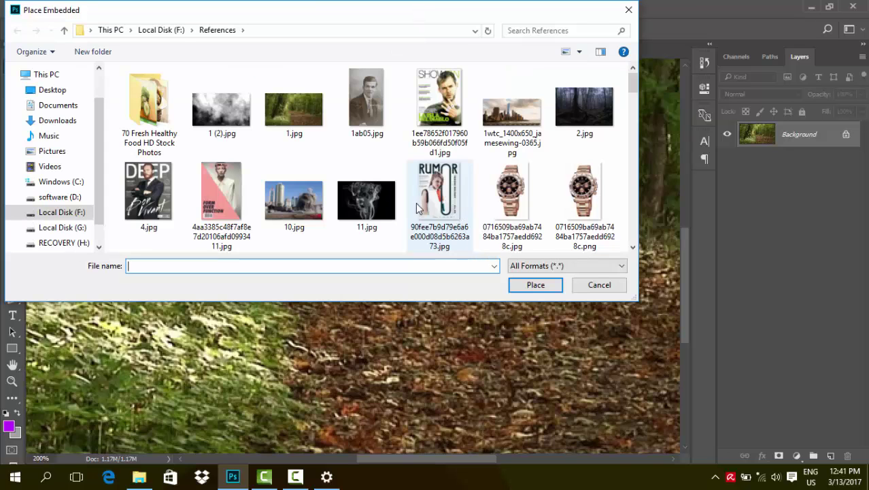
{"action": "left_click", "coordinate": [446, 121]}
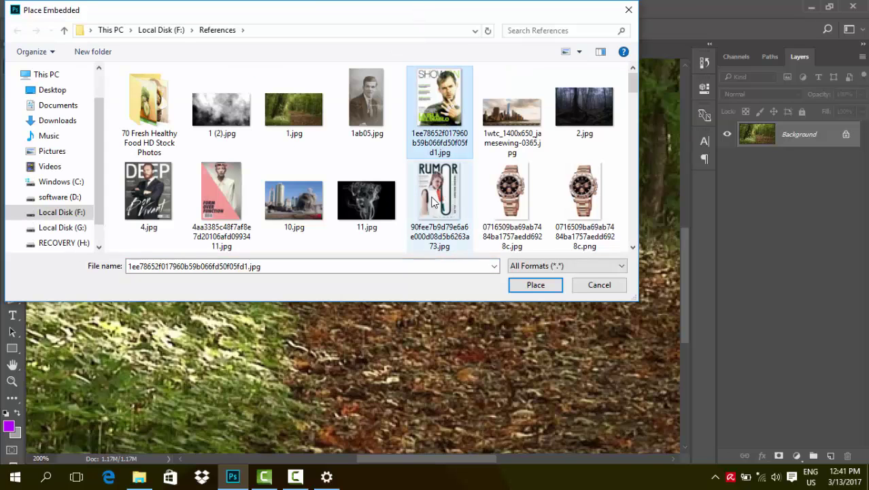
{"action": "scroll", "coordinate": [431, 199], "scroll_direction": "down", "scroll_amount": 1}
{"action": "scroll", "coordinate": [432, 199], "scroll_direction": "down", "scroll_amount": 1}
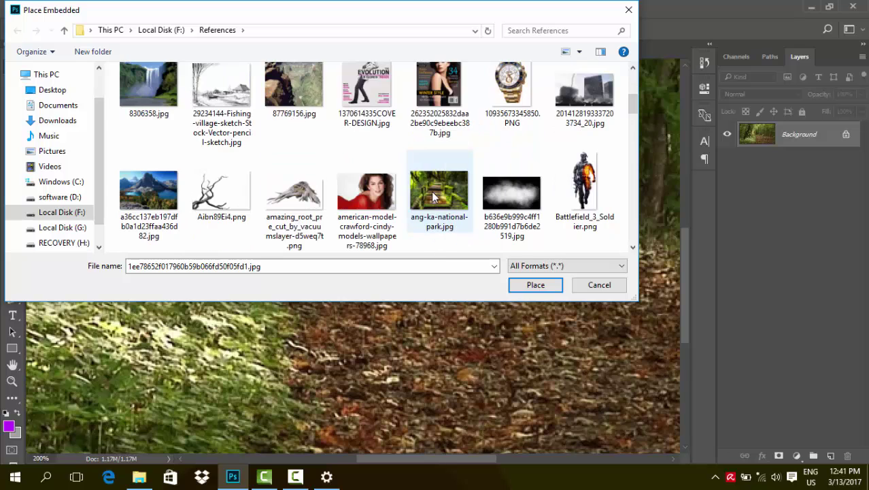
{"action": "scroll", "coordinate": [431, 191], "scroll_direction": "down", "scroll_amount": 1}
{"action": "left_click", "coordinate": [511, 198]}
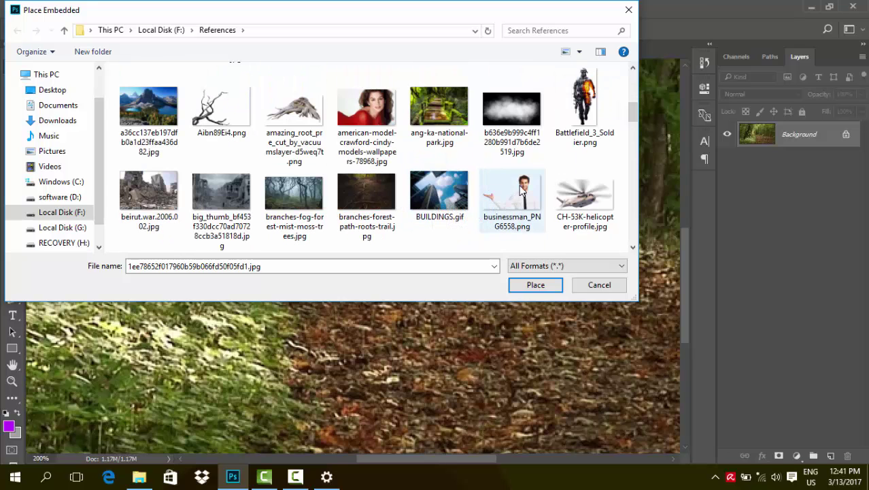
{"action": "left_click", "coordinate": [551, 289]}
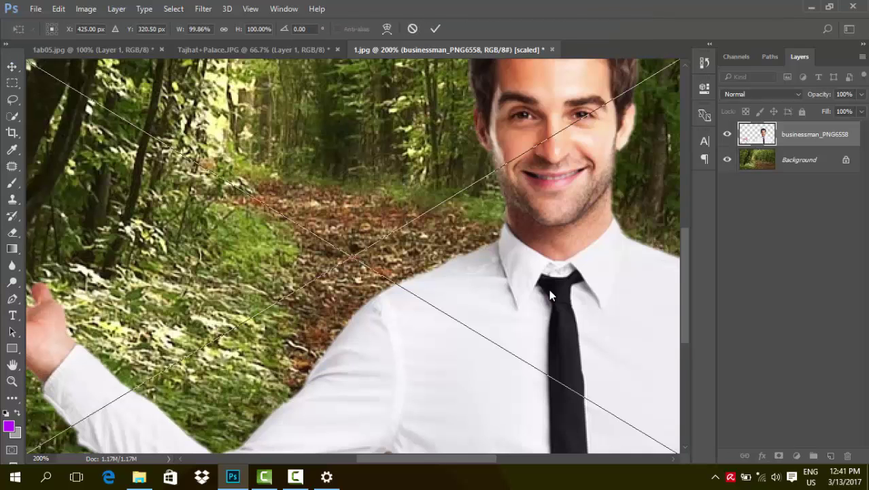
{"action": "key", "text": "Return"}
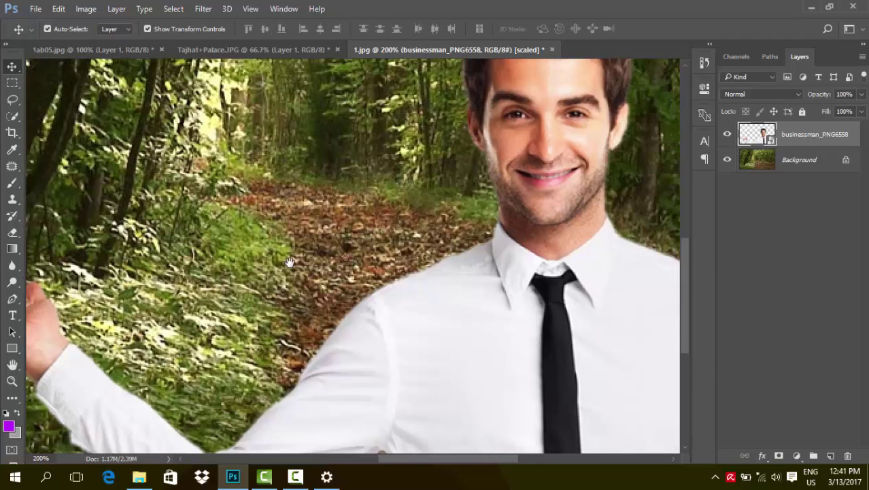
Step: Delete the businessman layer, leaving only the forest Background
{"action": "left_click_drag", "start_coordinate": [289, 262], "coordinate": [268, 226]}
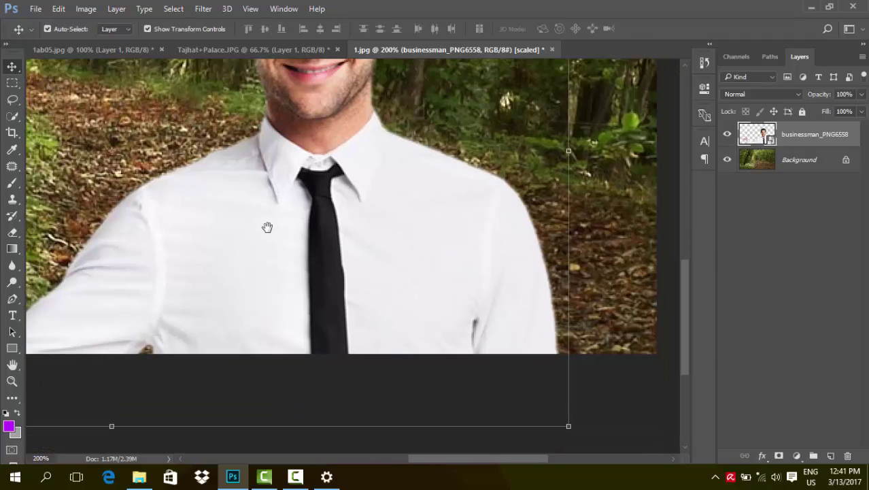
{"action": "left_click", "coordinate": [598, 391]}
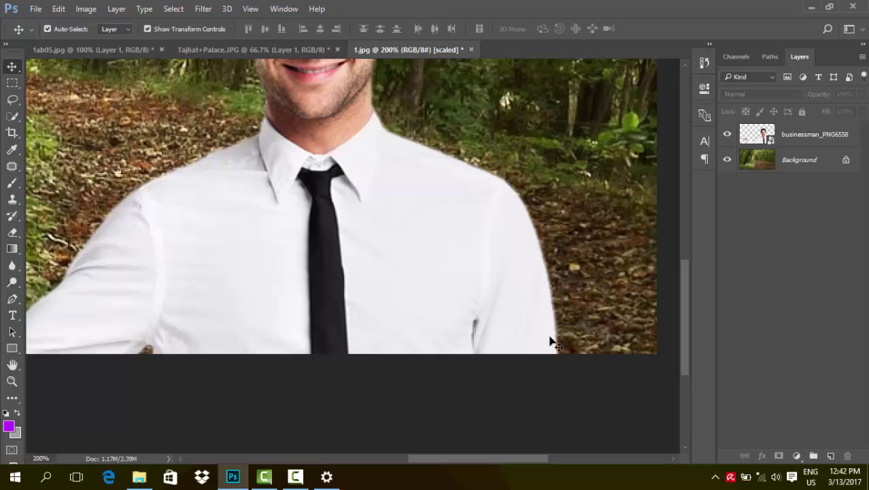
{"action": "scroll", "coordinate": [551, 341], "scroll_direction": "up", "scroll_amount": 2}
{"action": "scroll", "coordinate": [551, 342], "scroll_direction": "up", "scroll_amount": 2}
{"action": "scroll", "coordinate": [551, 341], "scroll_direction": "up", "scroll_amount": 3}
{"action": "scroll", "coordinate": [551, 341], "scroll_direction": "up", "scroll_amount": 2}
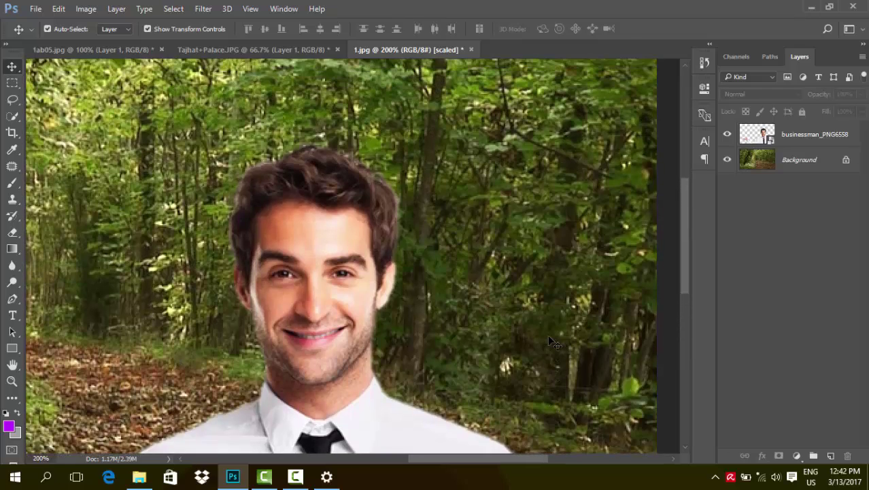
{"action": "scroll", "coordinate": [551, 341], "scroll_direction": "down", "scroll_amount": 1}
{"action": "scroll", "coordinate": [551, 344], "scroll_direction": "down", "scroll_amount": 1}
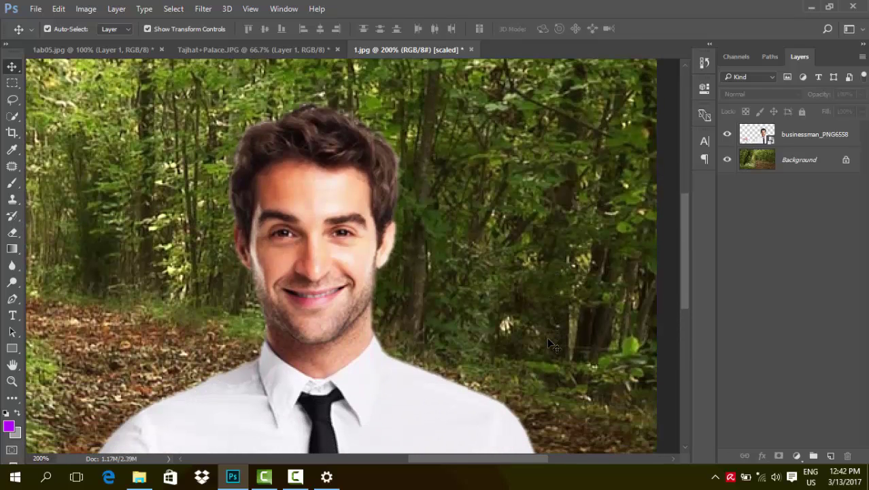
{"action": "left_click", "coordinate": [359, 178]}
{"action": "key", "text": "Delete"}
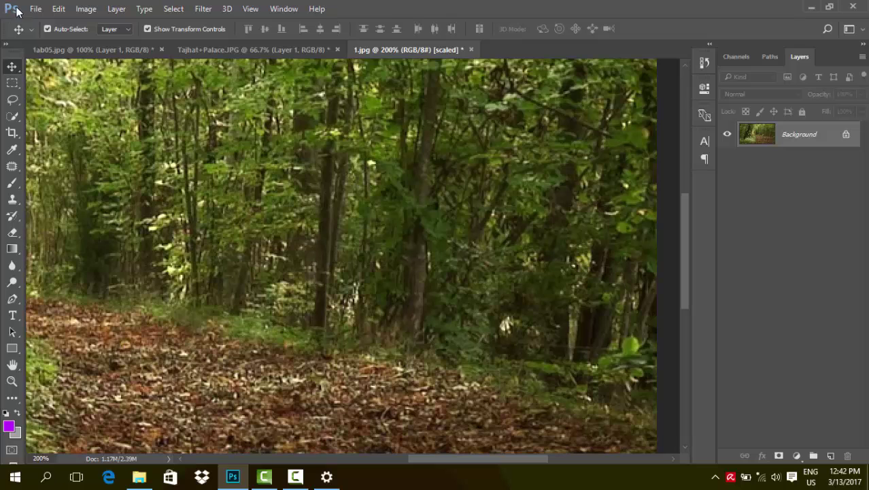
{"action": "left_click", "coordinate": [35, 9]}
{"action": "left_click", "coordinate": [81, 248]}
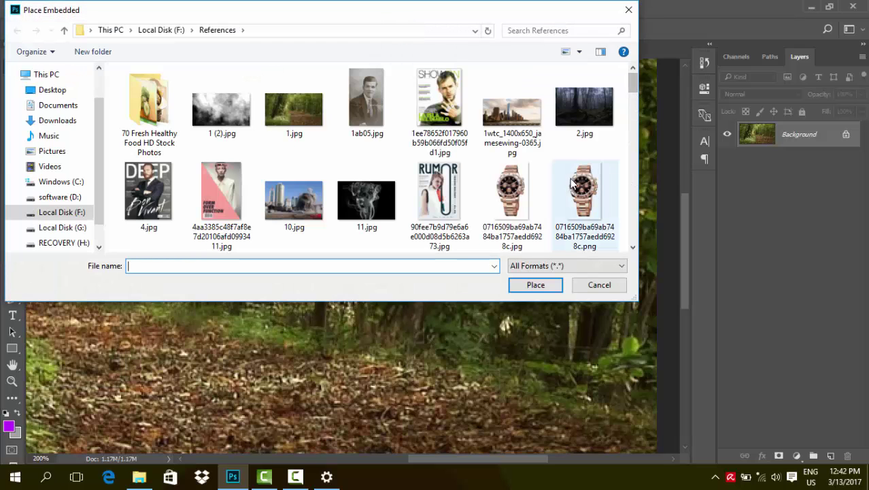
Step: Place the rose-gold Rolex watch PNG as an embedded layer and commit it
{"action": "left_click", "coordinate": [584, 197]}
{"action": "left_click", "coordinate": [535, 285]}
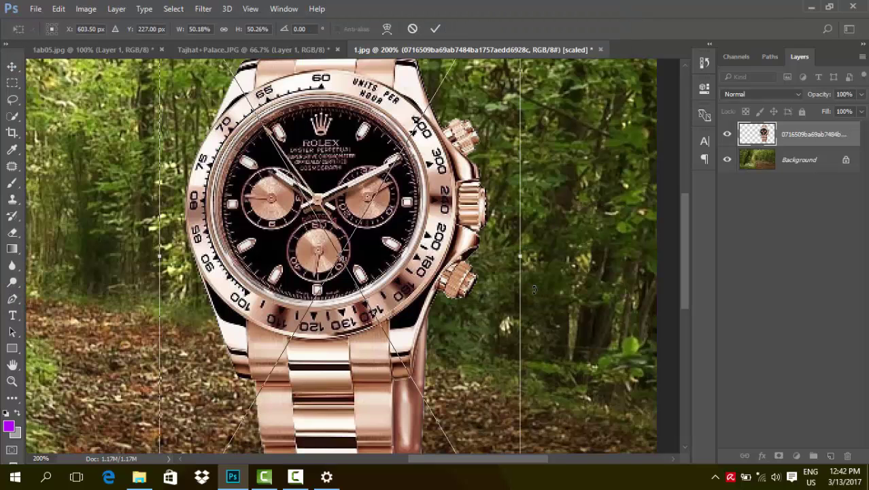
{"action": "key", "text": "Return"}
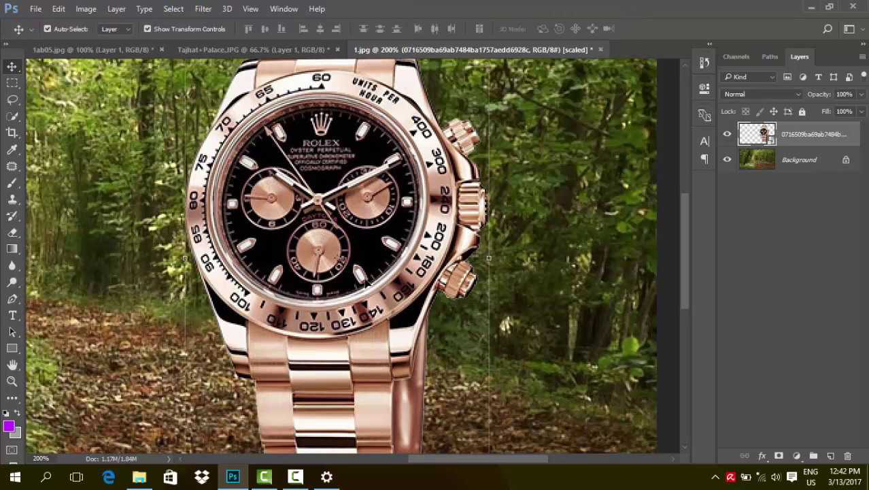
{"action": "scroll", "coordinate": [544, 306], "scroll_direction": "up", "scroll_amount": 3}
{"action": "scroll", "coordinate": [545, 354], "scroll_direction": "up", "scroll_amount": 2}
{"action": "scroll", "coordinate": [294, 164], "scroll_direction": "up", "scroll_amount": 2}
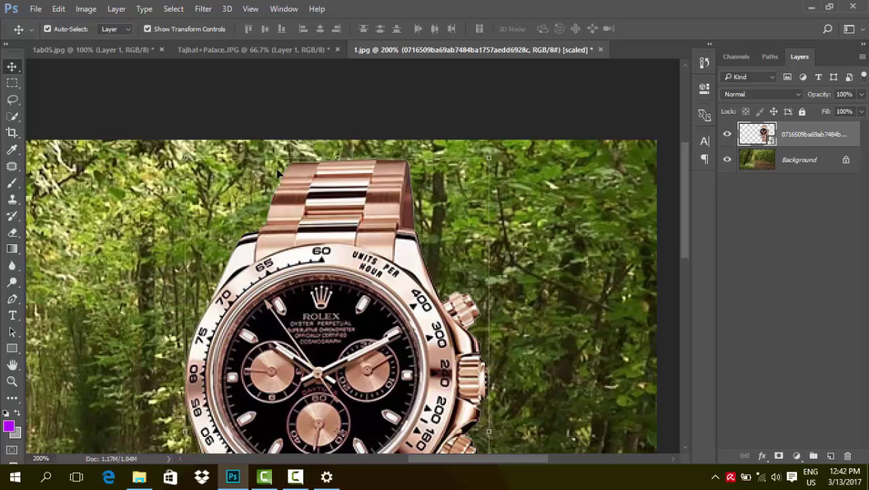
{"action": "left_click", "coordinate": [486, 91]}
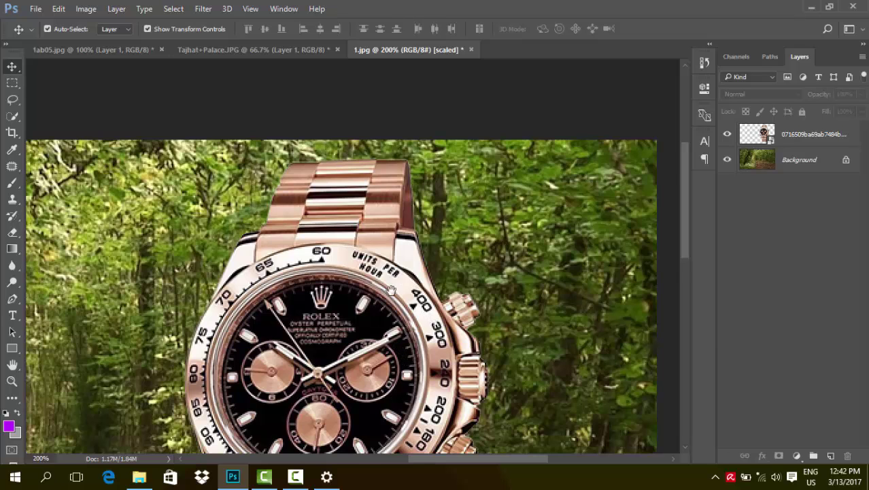
{"action": "scroll", "coordinate": [386, 136], "scroll_direction": "down", "scroll_amount": 2}
{"action": "scroll", "coordinate": [386, 137], "scroll_direction": "down", "scroll_amount": 8}
{"action": "scroll", "coordinate": [378, 244], "scroll_direction": "down", "scroll_amount": 1}
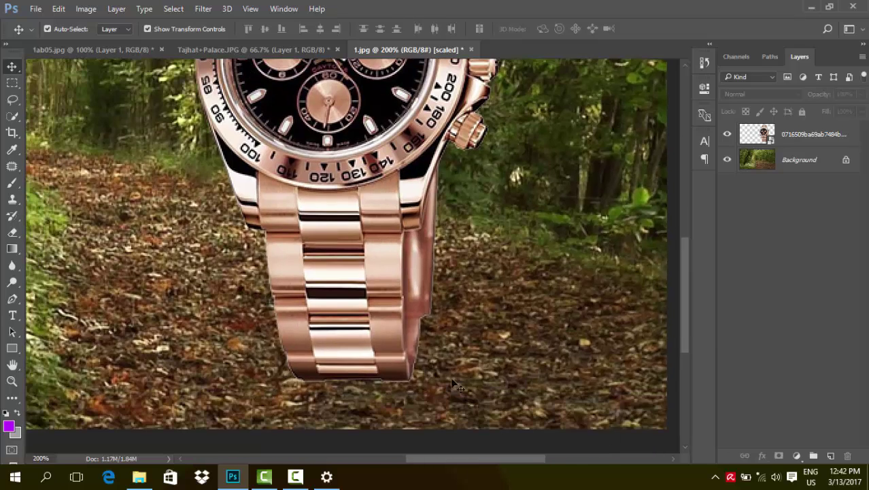
{"action": "left_click", "coordinate": [388, 162]}
{"action": "scroll", "coordinate": [386, 162], "scroll_direction": "up", "scroll_amount": 3}
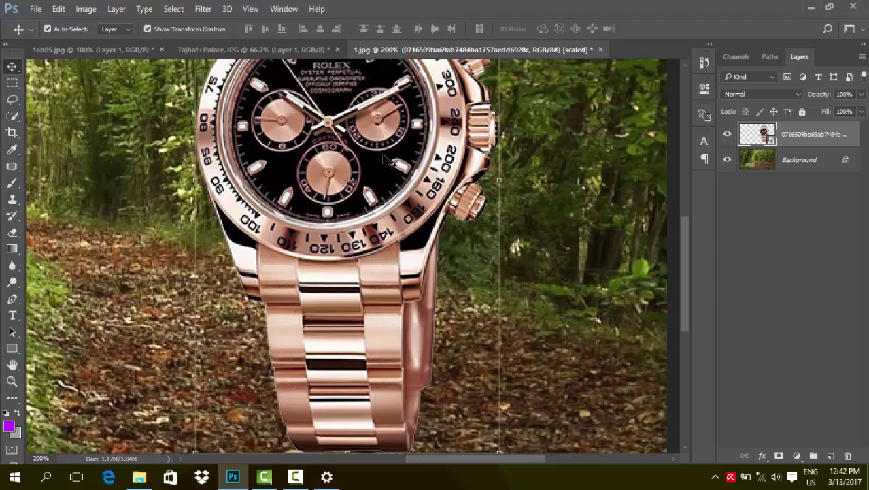
{"action": "scroll", "coordinate": [527, 217], "scroll_direction": "up", "scroll_amount": 5}
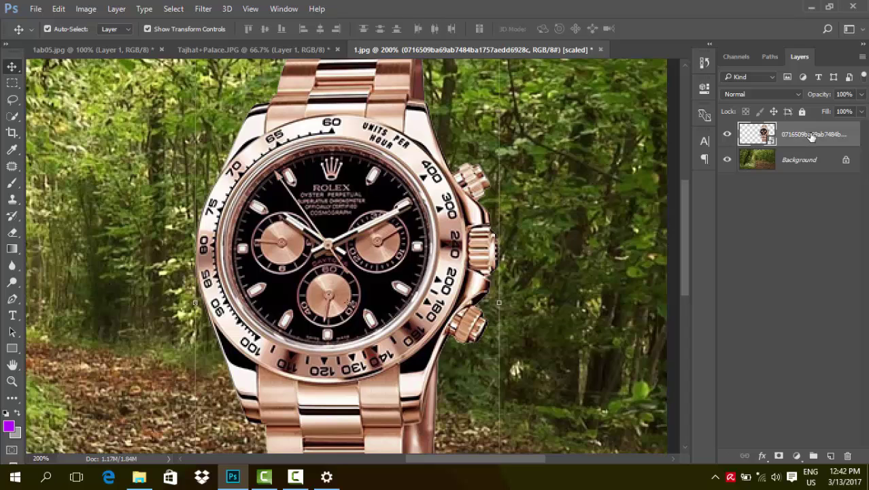
Step: Rasterize the watch layer
{"action": "right_click", "coordinate": [812, 137]}
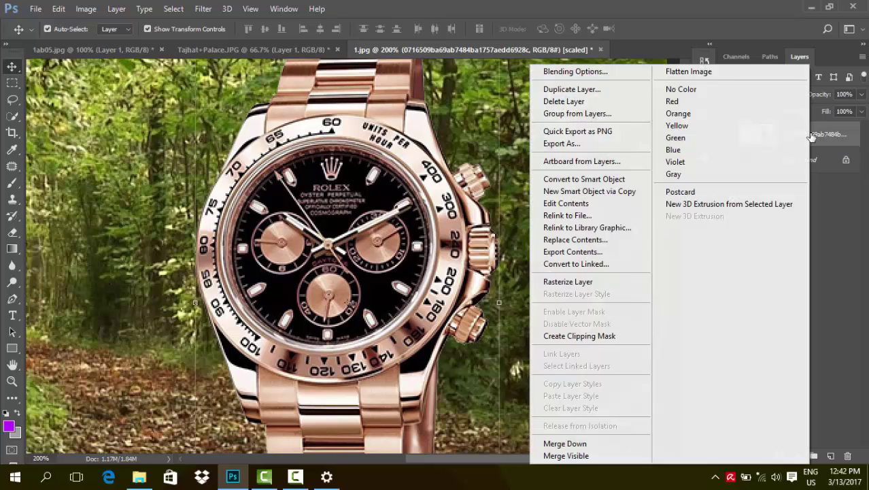
{"action": "left_click", "coordinate": [594, 284]}
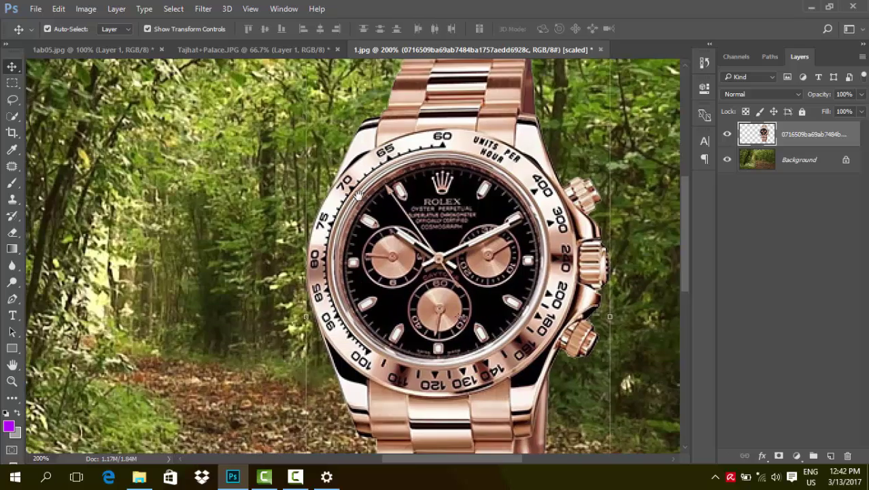
{"action": "left_click_drag", "start_coordinate": [250, 182], "coordinate": [308, 258]}
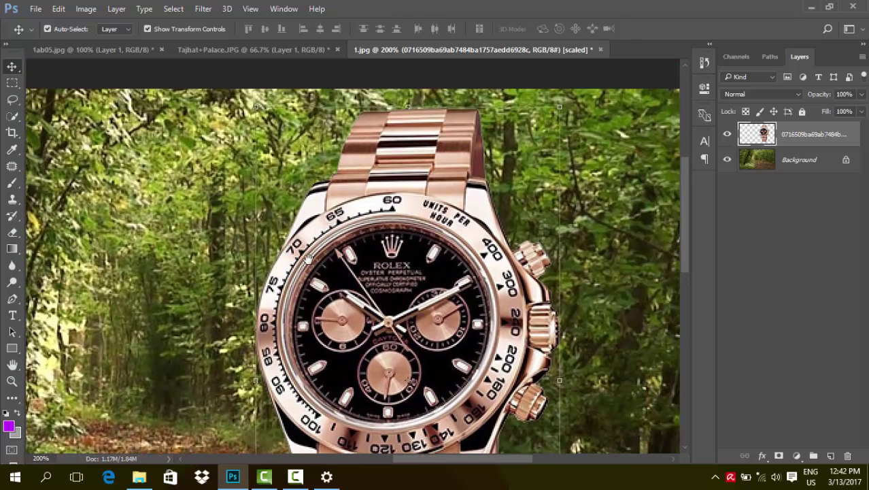
{"action": "scroll", "coordinate": [280, 264], "scroll_direction": "down", "scroll_amount": 1}
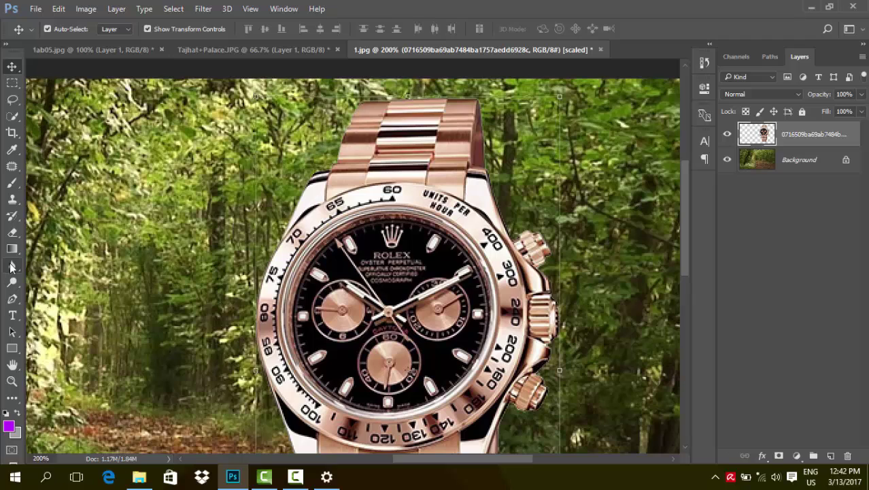
Step: Blur the bezel's upper-left edge against the trees with a size-9 Blur Tool brush
{"action": "left_click", "coordinate": [11, 266]}
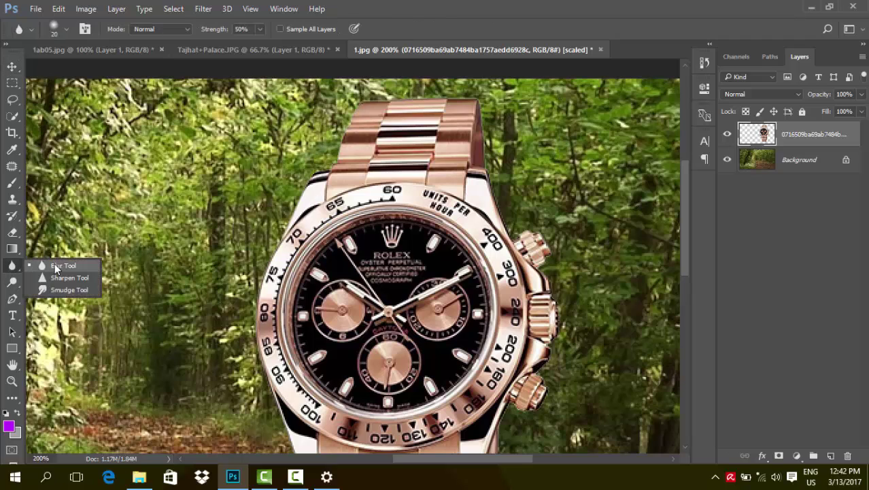
{"action": "left_click", "coordinate": [56, 265]}
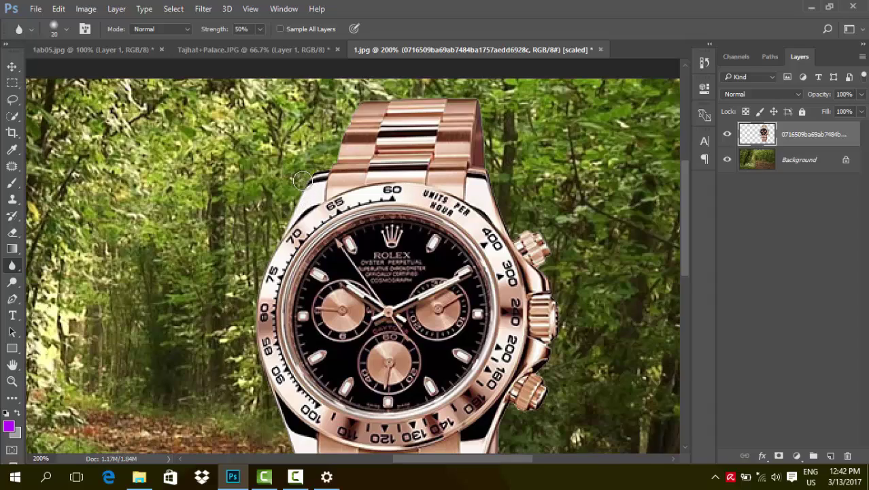
{"action": "scroll", "coordinate": [302, 180], "scroll_direction": "up", "scroll_amount": 1}
{"action": "scroll", "coordinate": [299, 238], "scroll_direction": "up", "scroll_amount": 1}
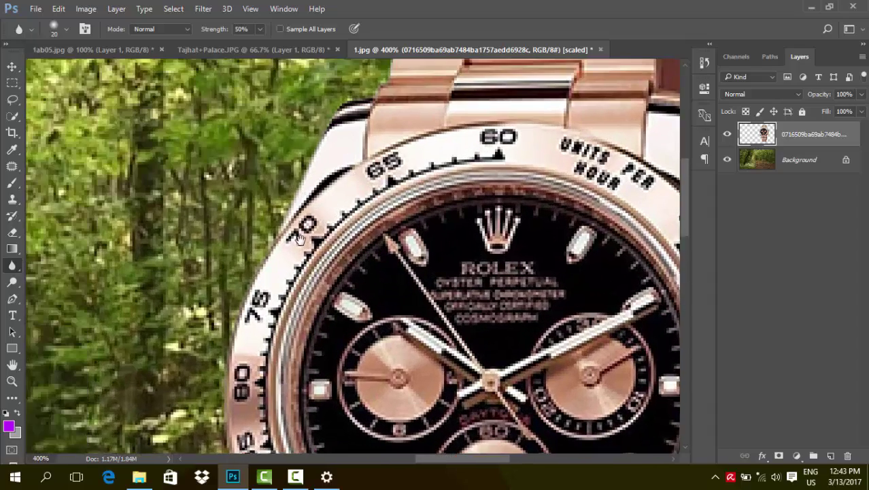
{"action": "key", "text": "bracketleft"}
{"action": "key", "text": "bracketleft"}
{"action": "key", "text": "bracketleft"}
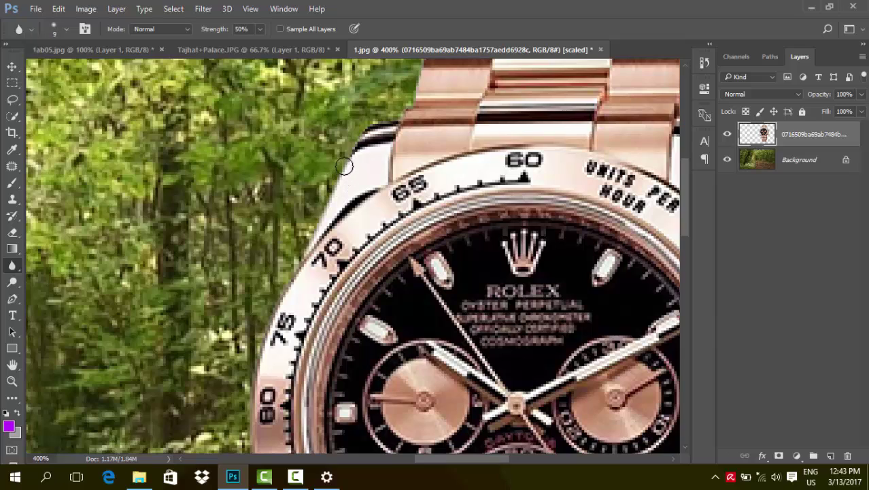
{"action": "mouse_move", "coordinate": [347, 157]}
{"action": "left_mouse_down"}
{"action": "mouse_move", "coordinate": [280, 286]}
{"action": "mouse_move", "coordinate": [262, 333]}
{"action": "mouse_move", "coordinate": [257, 392]}
{"action": "mouse_move", "coordinate": [289, 240]}
{"action": "mouse_move", "coordinate": [334, 163]}
{"action": "mouse_move", "coordinate": [370, 120]}
{"action": "mouse_move", "coordinate": [352, 162]}
{"action": "mouse_move", "coordinate": [383, 117]}
{"action": "left_mouse_up"}
Step: Duplicate the watch layer, hide the original, and blur the copy's left bezel edge
{"action": "key", "text": "ctrl+j"}
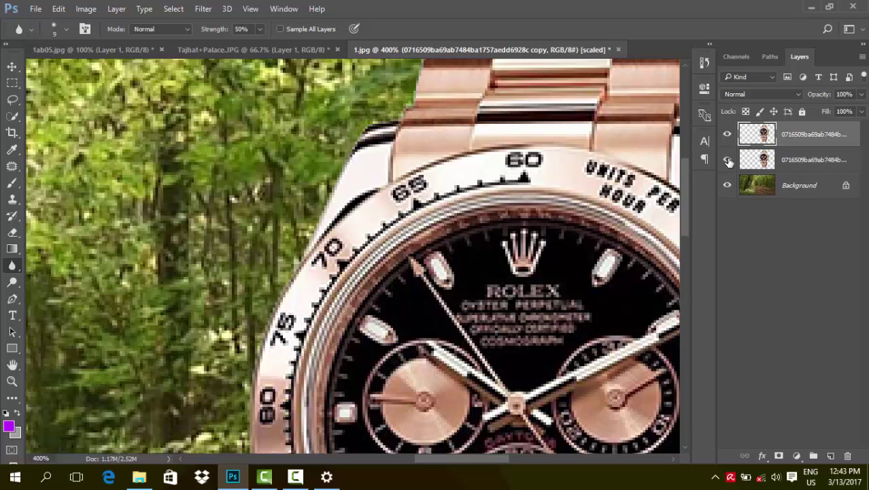
{"action": "left_click", "coordinate": [727, 161]}
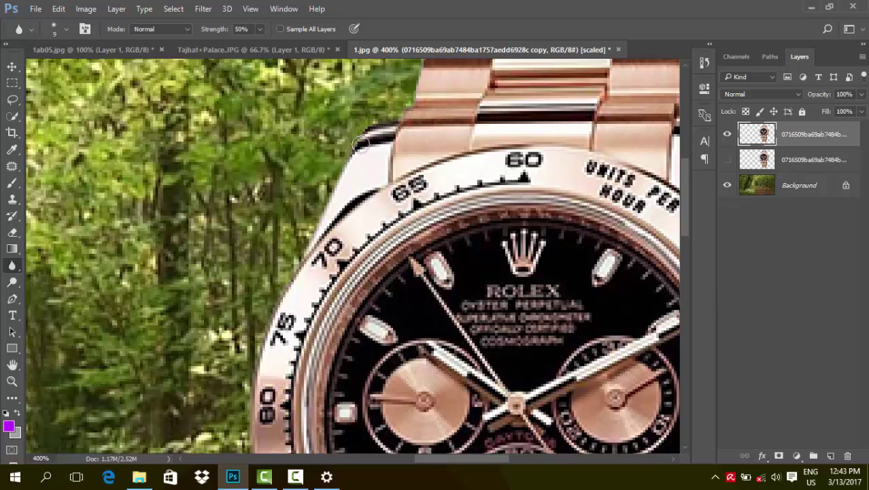
{"action": "left_click_drag", "start_coordinate": [359, 144], "coordinate": [295, 268]}
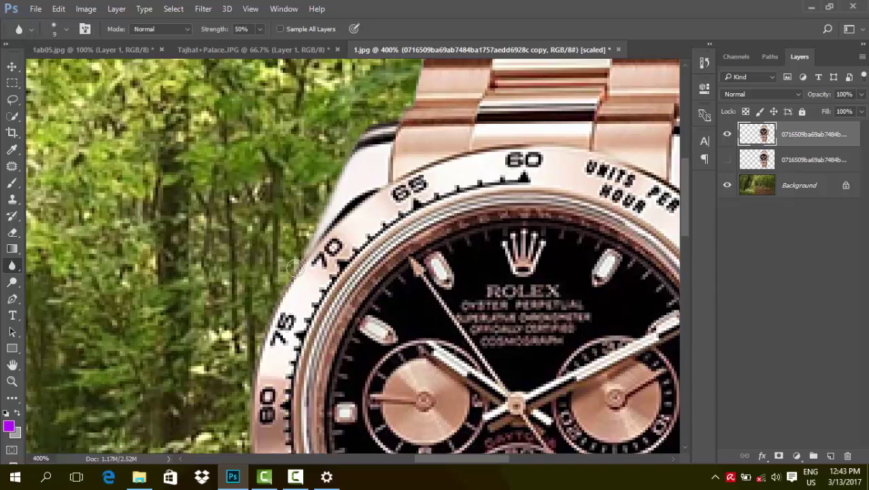
{"action": "scroll", "coordinate": [455, 150], "scroll_direction": "up", "scroll_amount": 5}
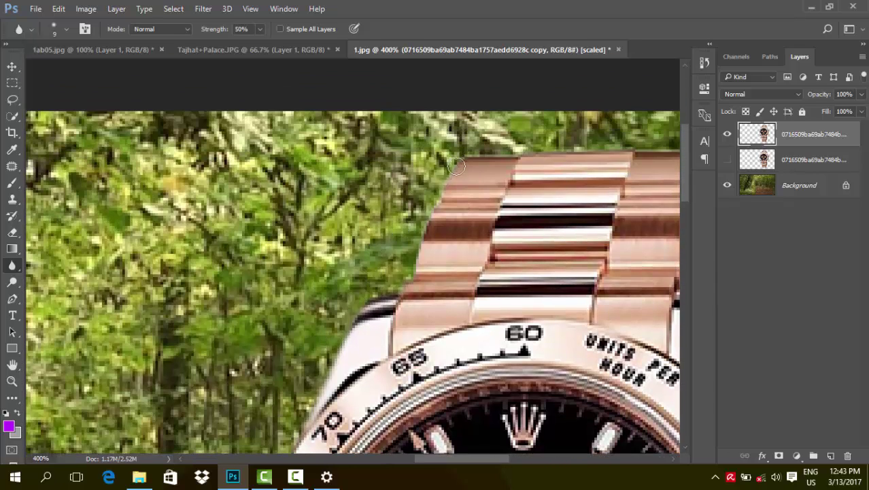
Step: Blur the bracelet's upper left edge, the right case edge and around the lower crown
{"action": "mouse_move", "coordinate": [456, 166]}
{"action": "left_mouse_down"}
{"action": "mouse_move", "coordinate": [389, 310]}
{"action": "mouse_move", "coordinate": [413, 275]}
{"action": "left_mouse_up"}
{"action": "mouse_move", "coordinate": [529, 200]}
{"action": "left_mouse_down"}
{"action": "mouse_move", "coordinate": [207, 196]}
{"action": "mouse_move", "coordinate": [64, 168]}
{"action": "mouse_move", "coordinate": [308, 163]}
{"action": "mouse_move", "coordinate": [164, 160]}
{"action": "mouse_move", "coordinate": [340, 199]}
{"action": "mouse_move", "coordinate": [313, 160]}
{"action": "mouse_move", "coordinate": [321, 239]}
{"action": "mouse_move", "coordinate": [370, 414]}
{"action": "mouse_move", "coordinate": [382, 189]}
{"action": "mouse_move", "coordinate": [435, 210]}
{"action": "mouse_move", "coordinate": [469, 193]}
{"action": "mouse_move", "coordinate": [494, 213]}
{"action": "mouse_move", "coordinate": [508, 243]}
{"action": "left_mouse_up"}
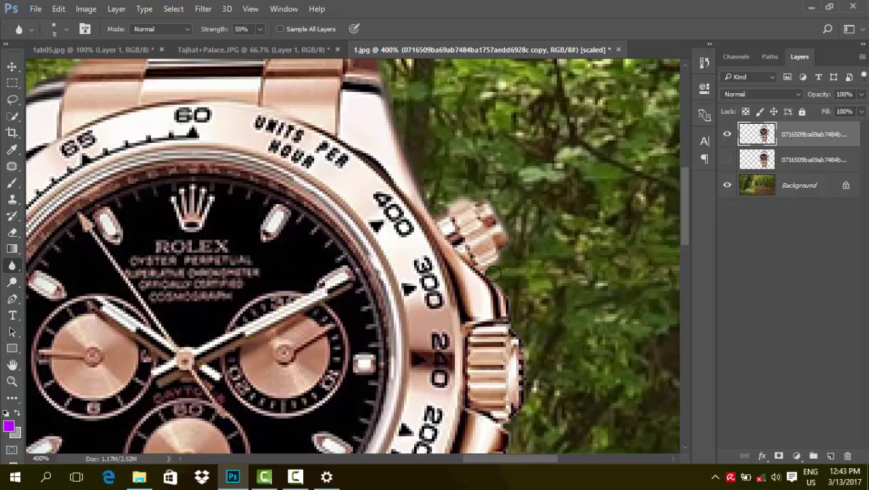
{"action": "left_click_drag", "start_coordinate": [494, 272], "coordinate": [528, 360]}
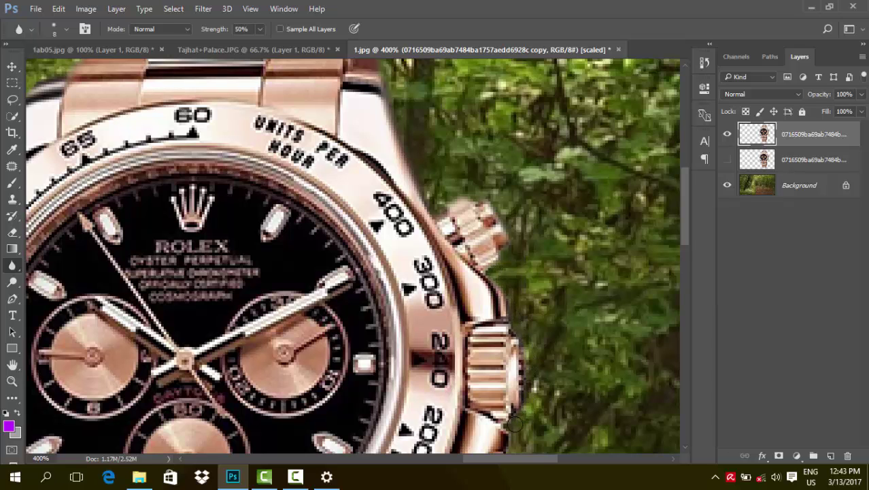
{"action": "left_click_drag", "start_coordinate": [376, 189], "coordinate": [368, 140]}
{"action": "scroll", "coordinate": [369, 141], "scroll_direction": "down", "scroll_amount": 5}
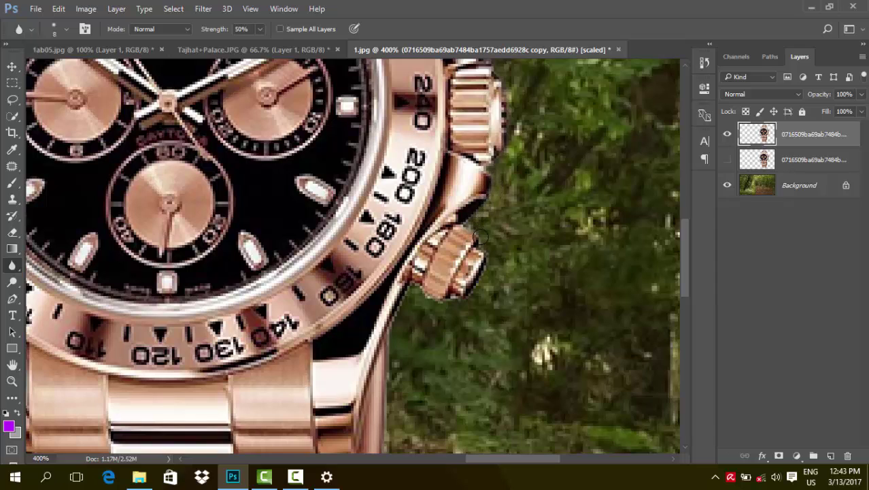
{"action": "mouse_move", "coordinate": [489, 270]}
{"action": "left_mouse_down"}
{"action": "mouse_move", "coordinate": [419, 287]}
{"action": "mouse_move", "coordinate": [454, 236]}
{"action": "left_mouse_up"}
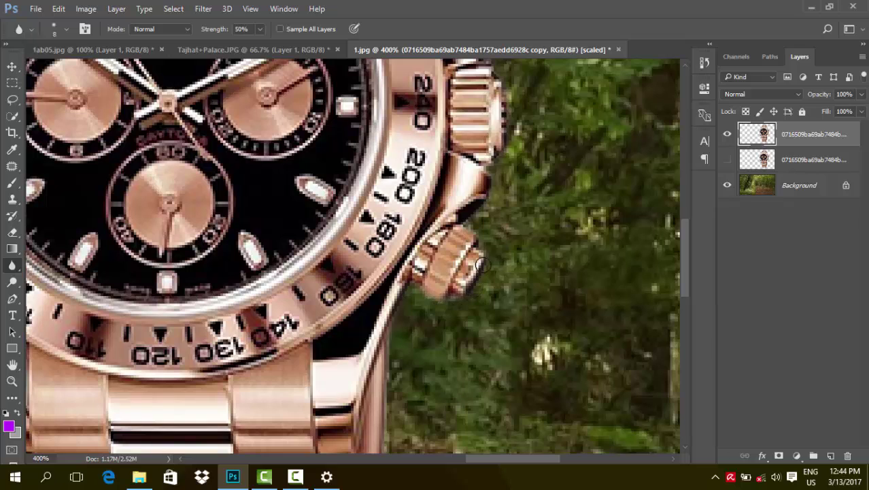
{"action": "scroll", "coordinate": [449, 231], "scroll_direction": "down", "scroll_amount": 1}
{"action": "scroll", "coordinate": [435, 218], "scroll_direction": "down", "scroll_amount": 1}
Step: Blur the bracelet's right, lower right and bottom edges into the background
{"action": "scroll", "coordinate": [408, 197], "scroll_direction": "down", "scroll_amount": 2}
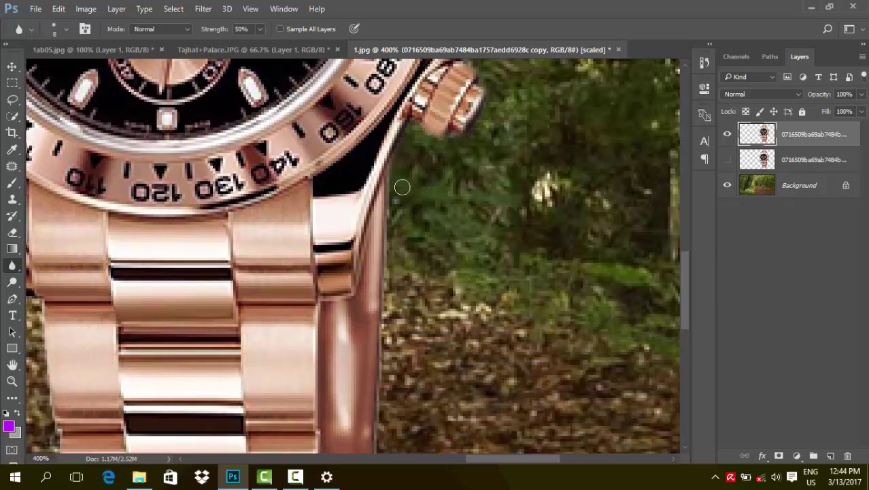
{"action": "mouse_move", "coordinate": [392, 180]}
{"action": "left_mouse_down"}
{"action": "mouse_move", "coordinate": [391, 293]}
{"action": "mouse_move", "coordinate": [390, 160]}
{"action": "mouse_move", "coordinate": [390, 378]}
{"action": "left_mouse_up"}
{"action": "left_click_drag", "start_coordinate": [382, 317], "coordinate": [390, 394]}
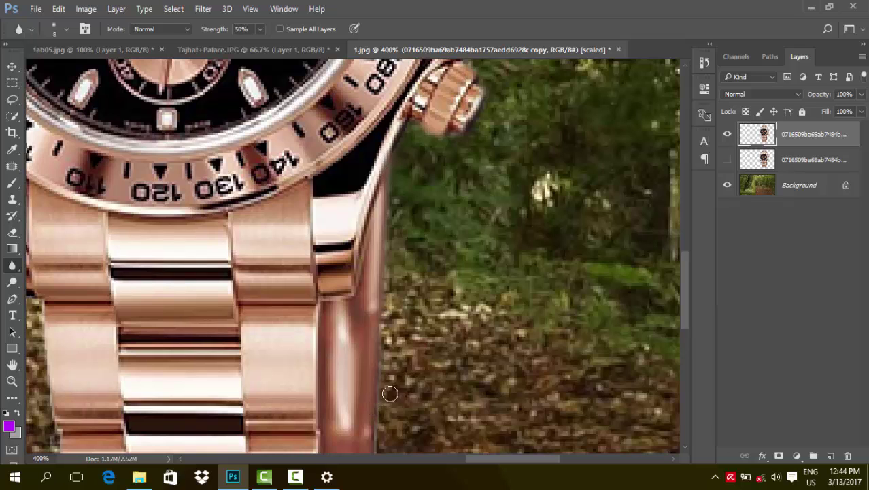
{"action": "left_click_drag", "start_coordinate": [381, 302], "coordinate": [408, 89]}
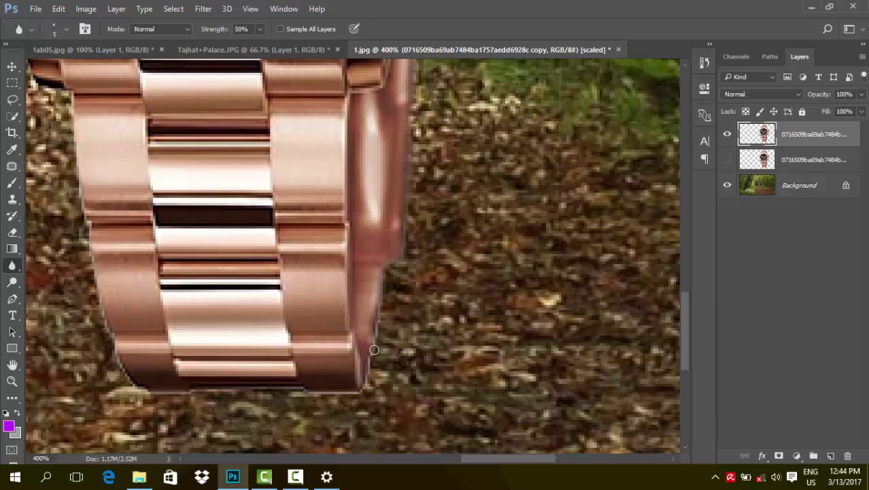
{"action": "left_click_drag", "start_coordinate": [370, 362], "coordinate": [369, 391]}
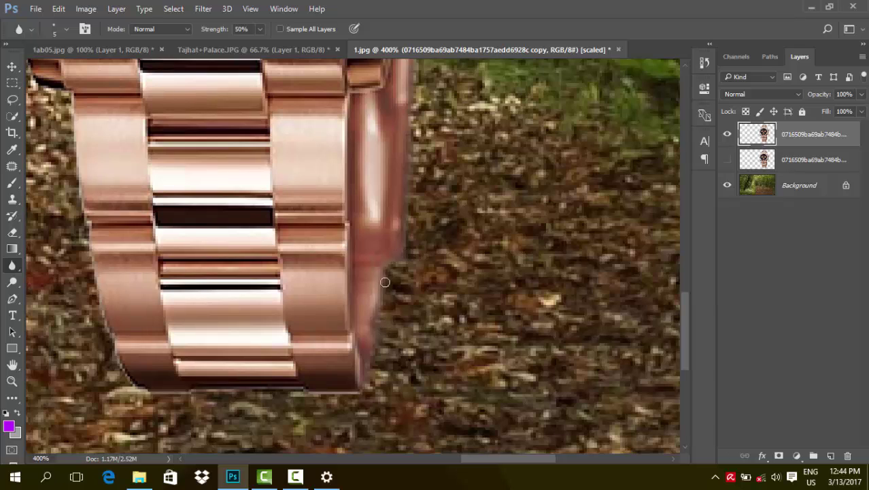
{"action": "left_click_drag", "start_coordinate": [372, 385], "coordinate": [173, 388]}
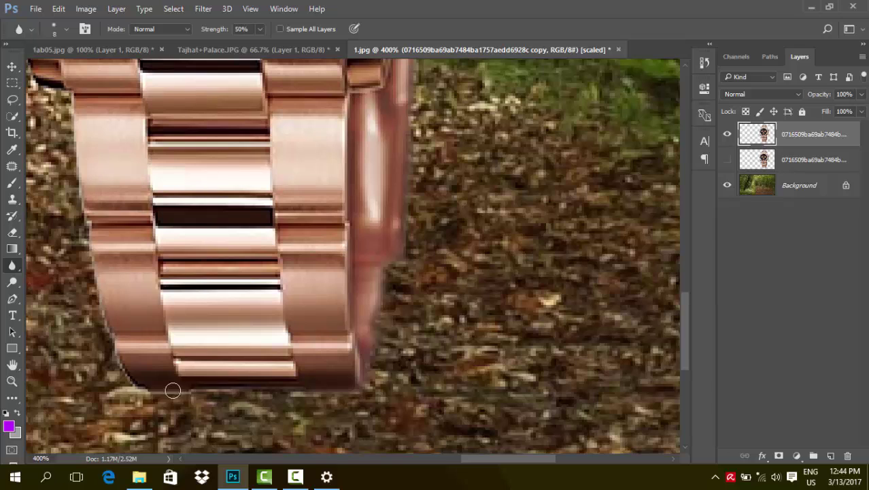
Step: Enlarge the blur brush to size 8 and soften the bracelet's left edges and the watch's left side
{"action": "key", "text": "bracketright"}
{"action": "key", "text": "bracketright"}
{"action": "key", "text": "bracketright"}
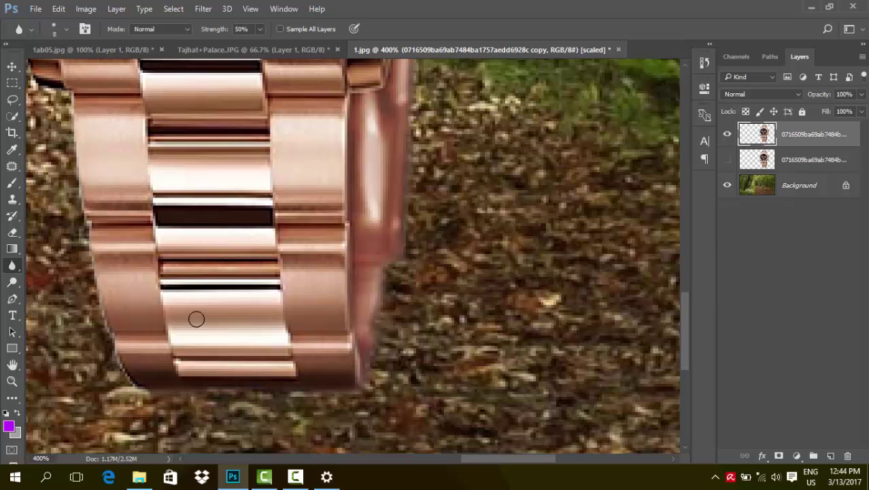
{"action": "left_click_drag", "start_coordinate": [87, 204], "coordinate": [427, 213]}
{"action": "mouse_move", "coordinate": [422, 261]}
{"action": "left_mouse_down"}
{"action": "mouse_move", "coordinate": [426, 255]}
{"action": "mouse_move", "coordinate": [443, 336]}
{"action": "left_mouse_up"}
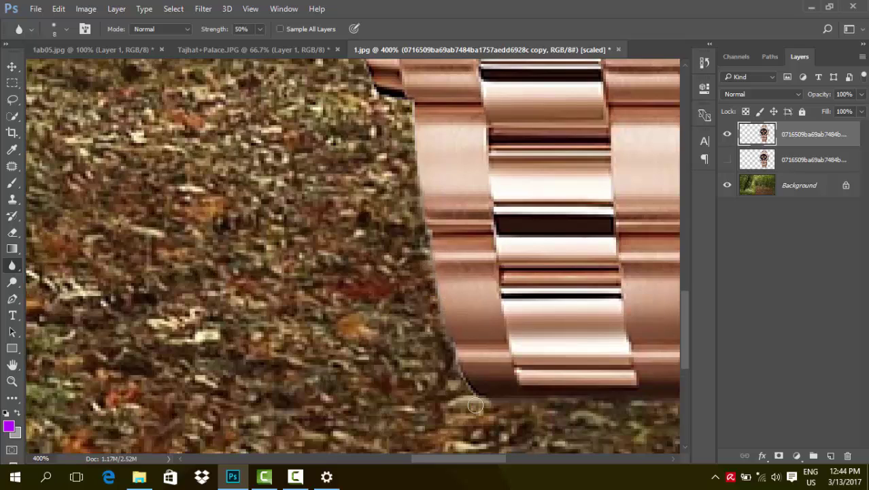
{"action": "left_click_drag", "start_coordinate": [402, 128], "coordinate": [399, 107]}
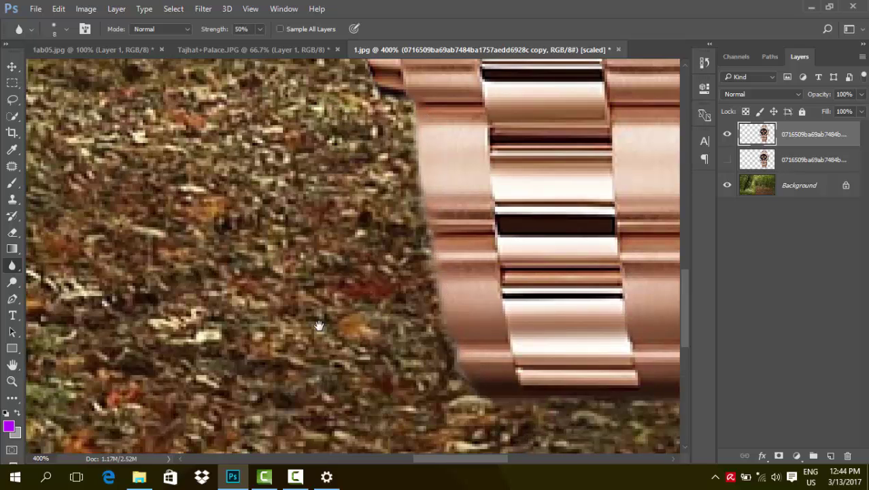
{"action": "left_click_drag", "start_coordinate": [336, 116], "coordinate": [272, 290]}
{"action": "left_click_drag", "start_coordinate": [258, 221], "coordinate": [347, 368]}
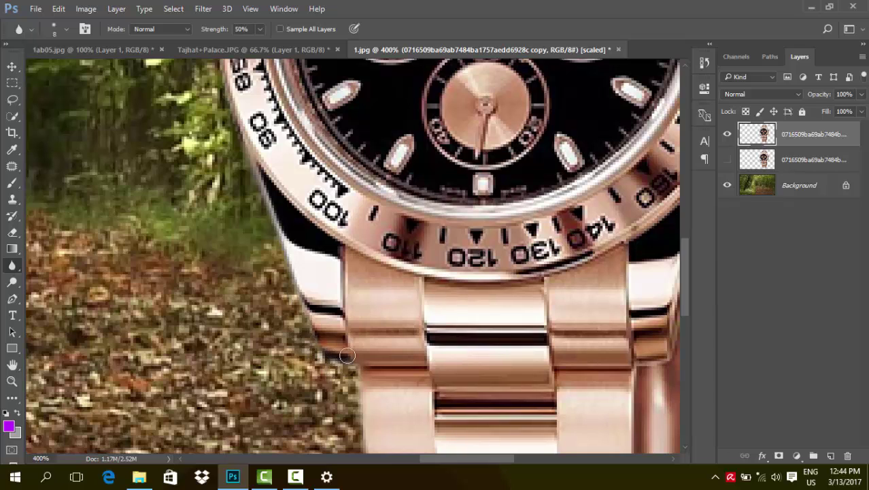
Step: Soften the bezel edge against the trees, including near the 75 marking
{"action": "scroll", "coordinate": [178, 215], "scroll_direction": "up", "scroll_amount": 3}
{"action": "scroll", "coordinate": [178, 215], "scroll_direction": "up", "scroll_amount": 1}
{"action": "scroll", "coordinate": [178, 215], "scroll_direction": "up", "scroll_amount": 1}
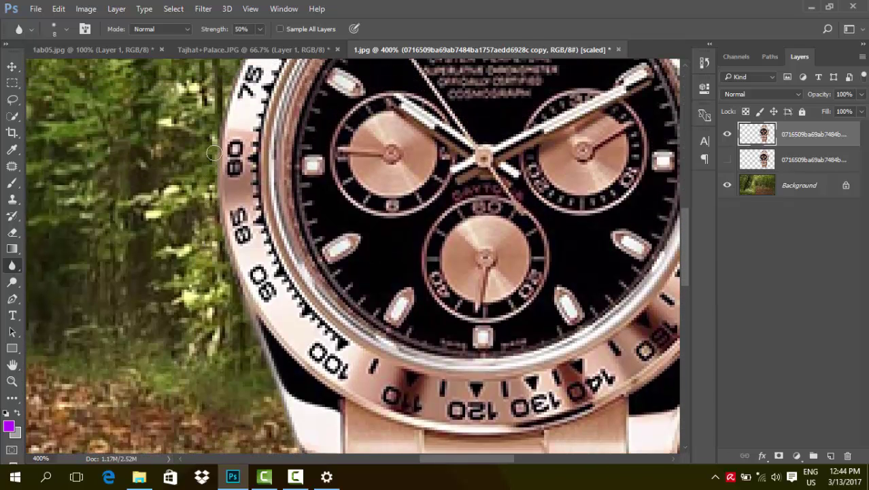
{"action": "left_click_drag", "start_coordinate": [222, 242], "coordinate": [248, 306]}
{"action": "left_click_drag", "start_coordinate": [219, 185], "coordinate": [232, 87]}
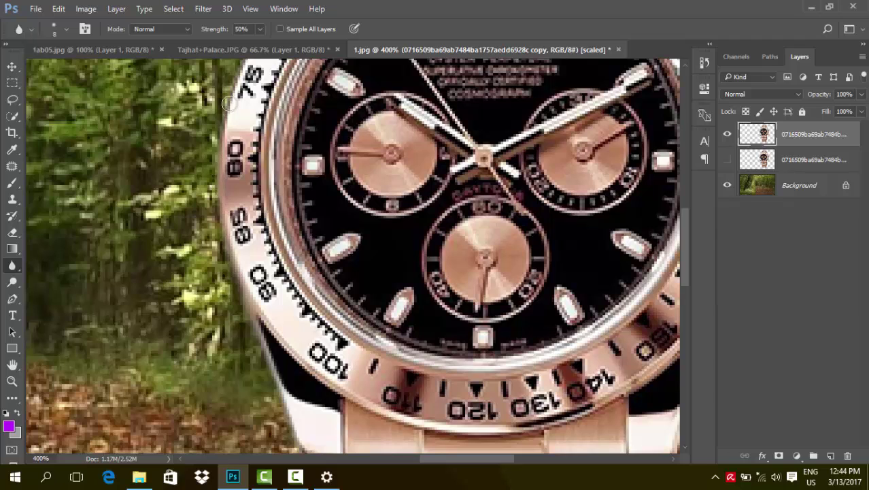
{"action": "scroll", "coordinate": [258, 122], "scroll_direction": "up", "scroll_amount": 3}
{"action": "scroll", "coordinate": [279, 144], "scroll_direction": "up", "scroll_amount": 2}
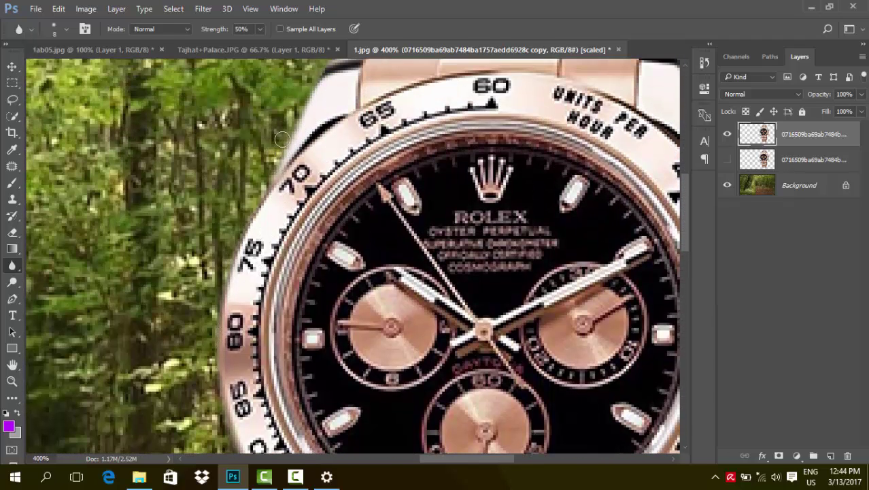
{"action": "mouse_move", "coordinate": [246, 221]}
{"action": "left_mouse_down"}
{"action": "mouse_move", "coordinate": [226, 282]}
{"action": "mouse_move", "coordinate": [276, 177]}
{"action": "left_mouse_up"}
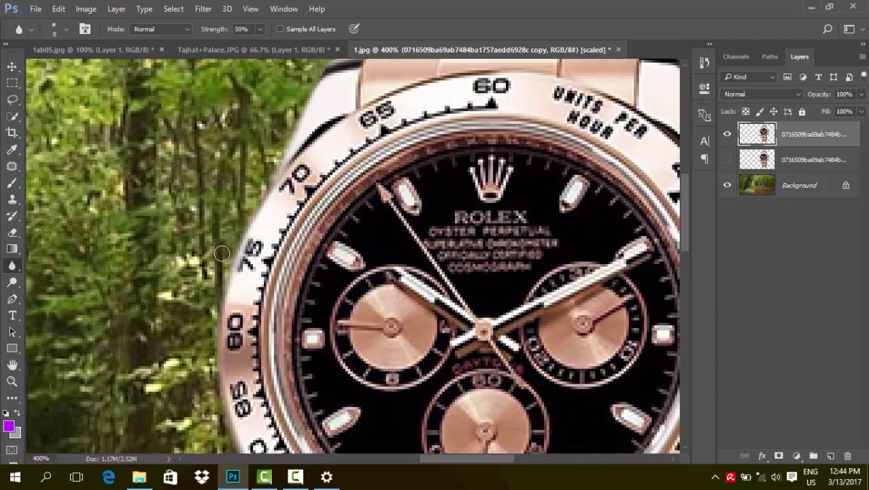
Step: Zoom out to the whole composite and hide the top watch layer to compare
{"action": "key", "text": "ctrl+minus"}
{"action": "key", "text": "ctrl+minus"}
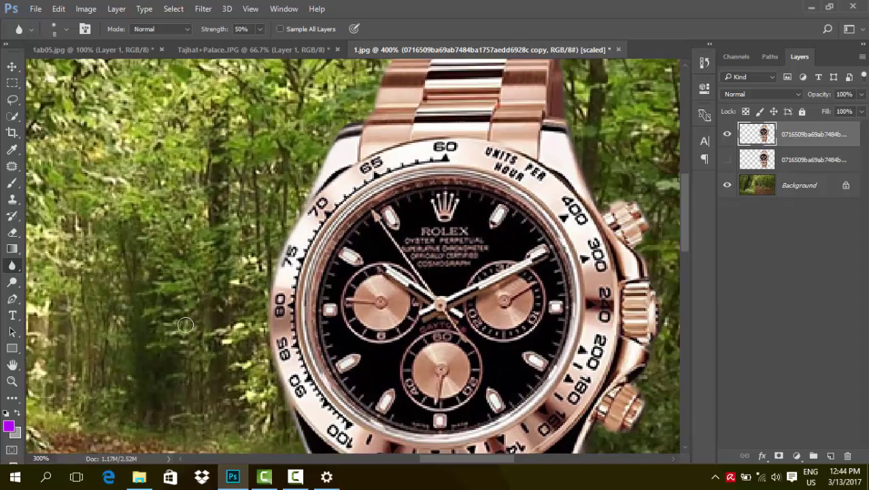
{"action": "key", "text": "ctrl+minus"}
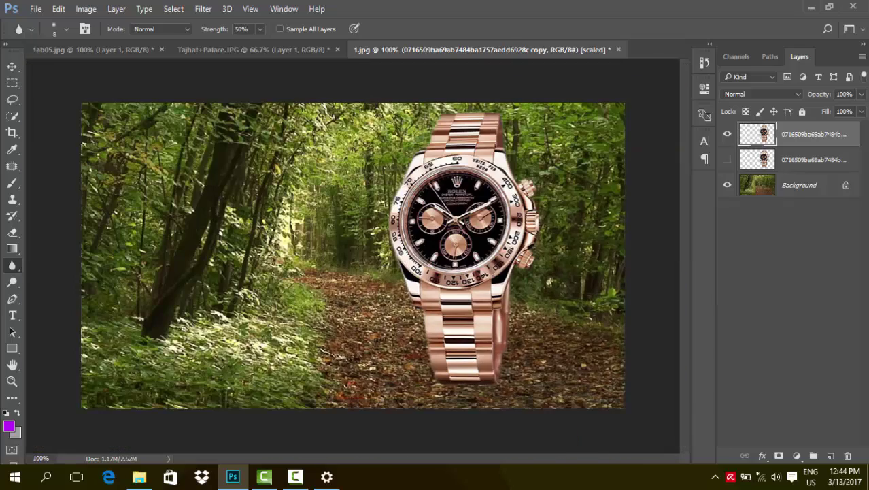
{"action": "left_click", "coordinate": [728, 130]}
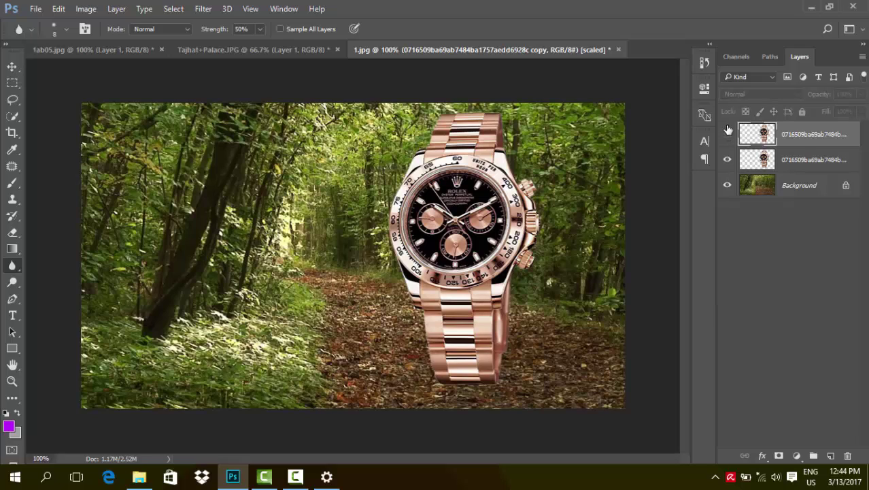
Step: Toggle the top and lower watch layers on and off to compare, leaving the lower one hidden
{"action": "left_click", "coordinate": [728, 131]}
{"action": "left_click", "coordinate": [728, 131]}
{"action": "left_click", "coordinate": [728, 130]}
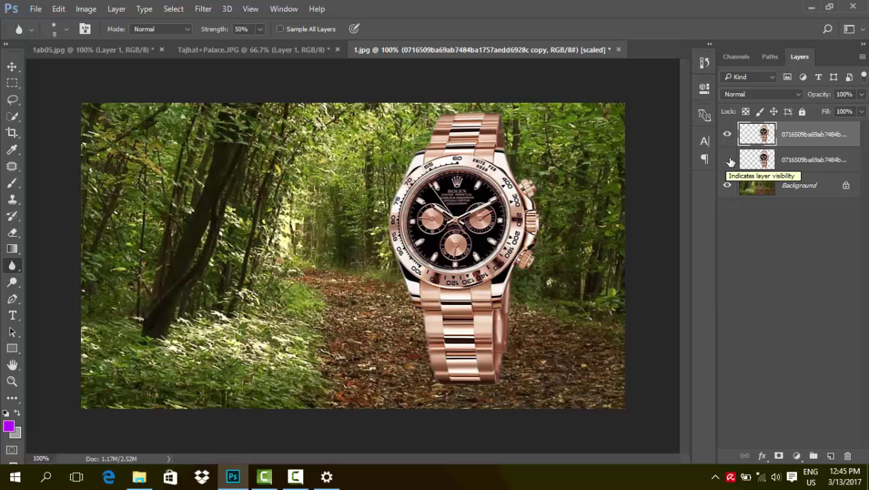
{"action": "left_click", "coordinate": [727, 134]}
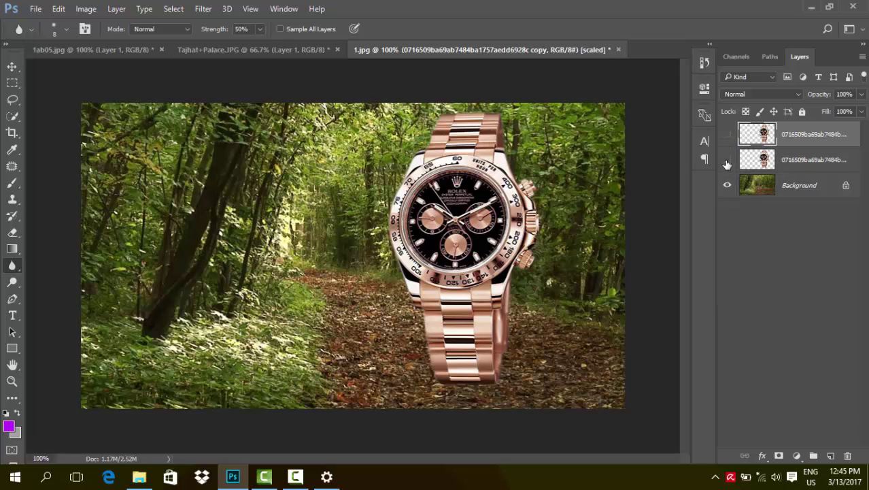
{"action": "left_click", "coordinate": [727, 160]}
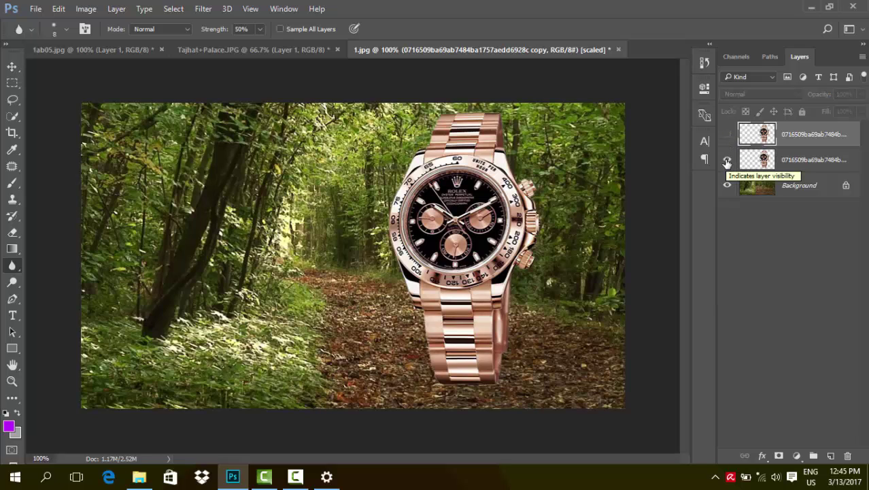
{"action": "left_click", "coordinate": [727, 161]}
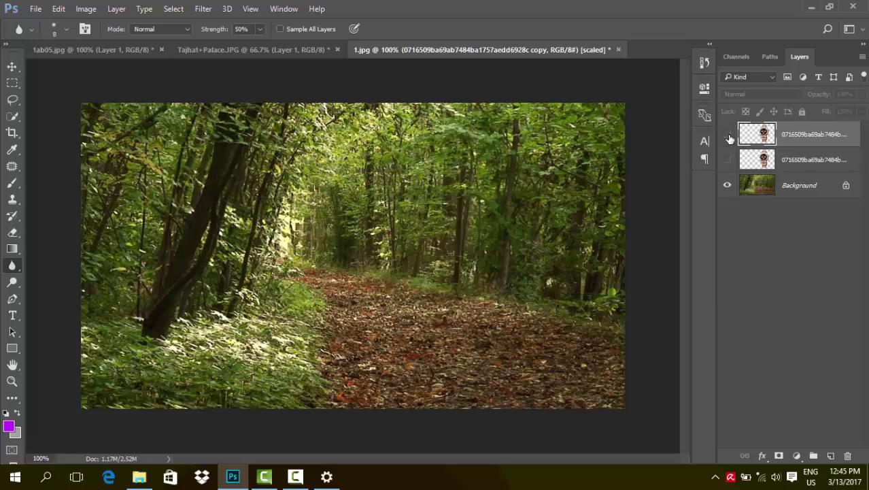
{"action": "left_click", "coordinate": [730, 135]}
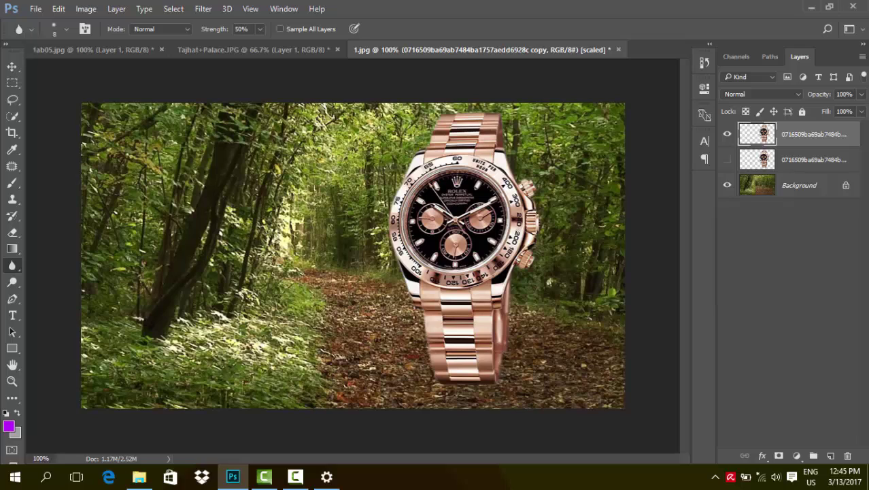
Step: Switch to the Move tool and select the watch layer on the canvas
{"action": "left_click", "coordinate": [11, 66]}
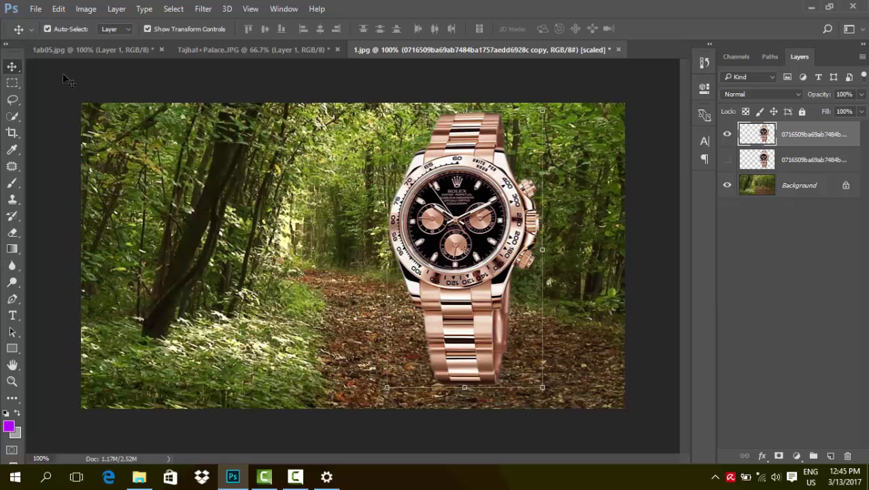
{"action": "left_click", "coordinate": [528, 179]}
{"action": "left_click", "coordinate": [464, 244]}
Step: Delete the watch layer and drag amazing_root_pre_cut_by_vacuumslayer-d5weq7t.png from References onto the canvas
{"action": "key", "text": "Delete"}
{"action": "left_click", "coordinate": [138, 476]}
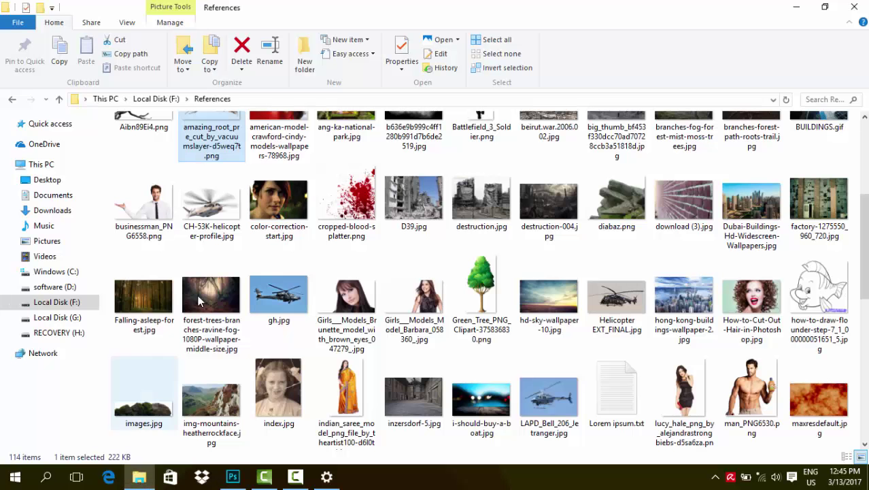
{"action": "left_click_drag", "start_coordinate": [857, 279], "coordinate": [859, 246]}
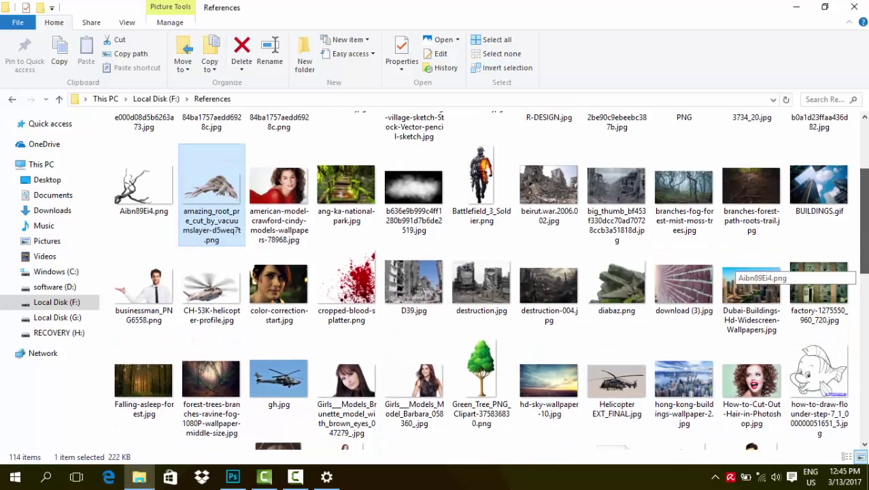
{"action": "left_click_drag", "start_coordinate": [204, 229], "coordinate": [345, 328]}
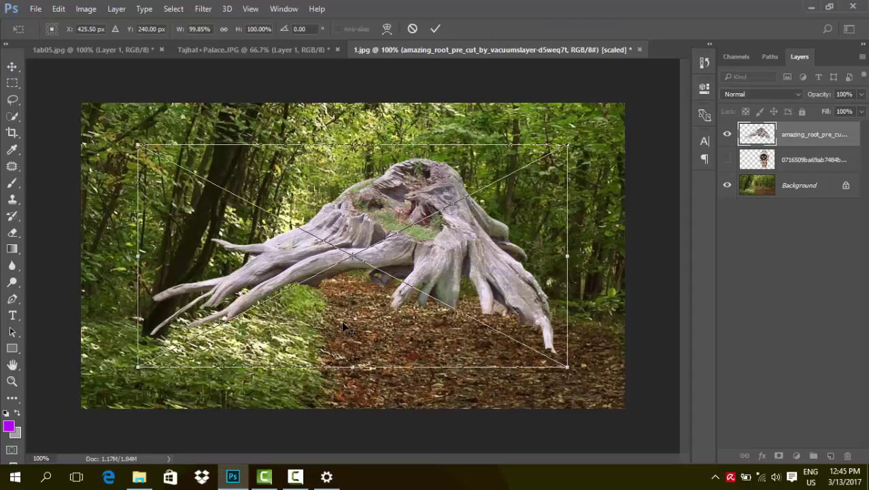
Step: Commit the placed tree stump and rasterize its layer
{"action": "key", "text": "Return"}
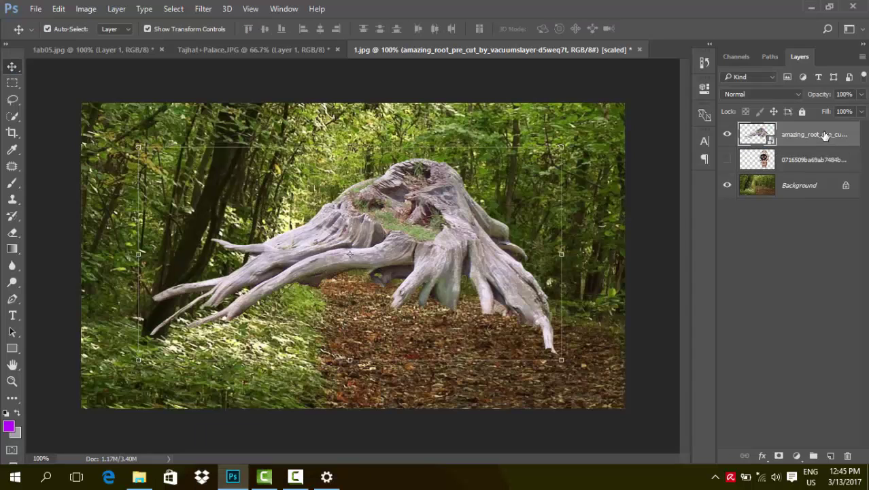
{"action": "right_click", "coordinate": [824, 135]}
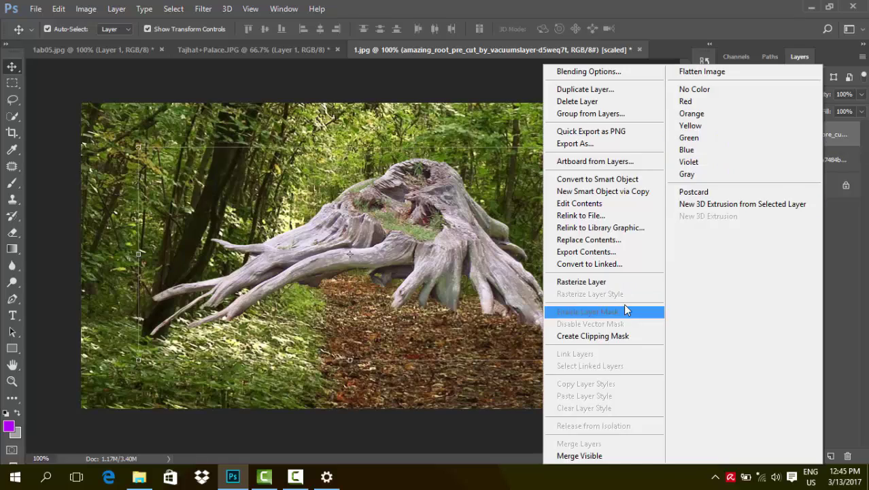
{"action": "left_click", "coordinate": [619, 281]}
Step: Zoom in on the stump with the Blur Tool and pan to its right-hand roots
{"action": "key", "text": "ctrl+plus"}
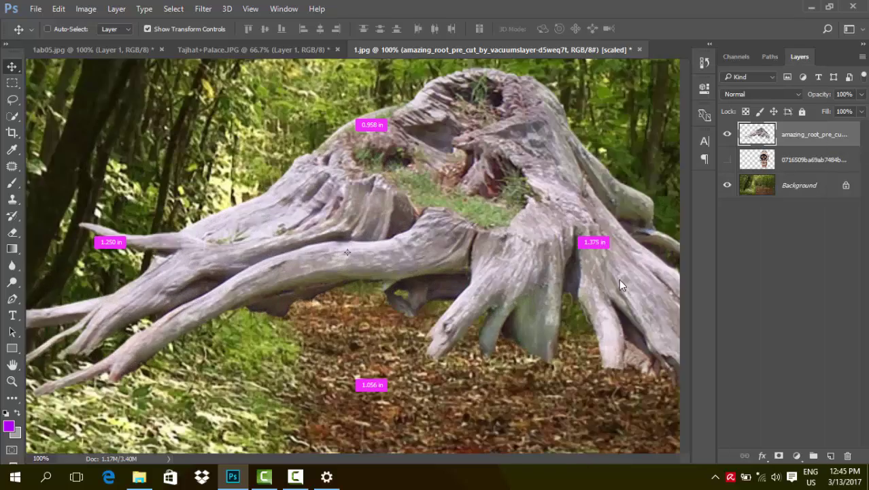
{"action": "key", "text": "ctrl+plus"}
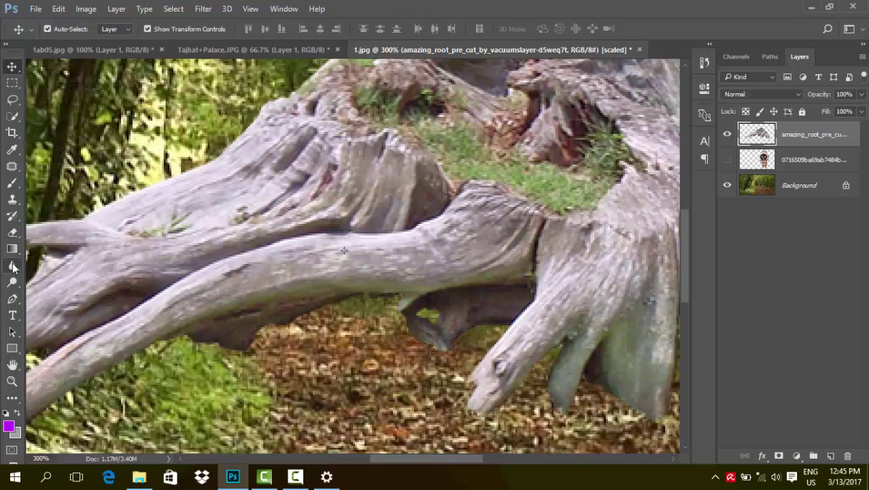
{"action": "left_click", "coordinate": [12, 265]}
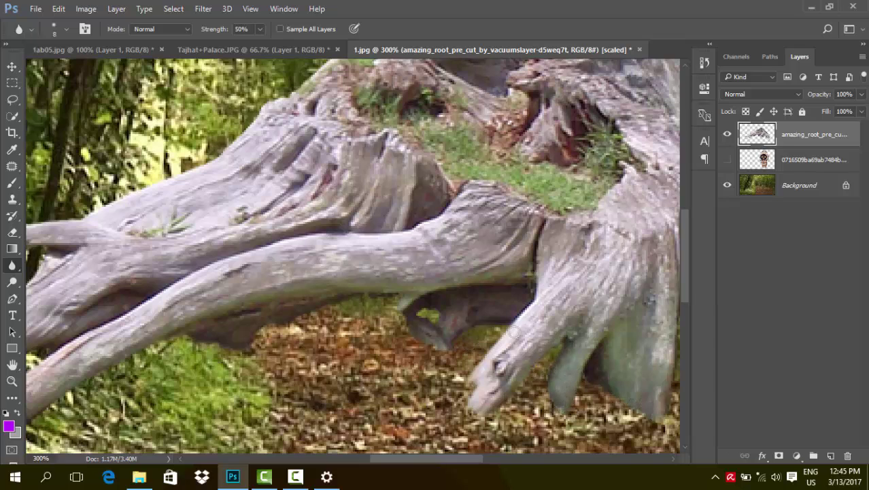
{"action": "left_click_drag", "start_coordinate": [595, 285], "coordinate": [307, 324]}
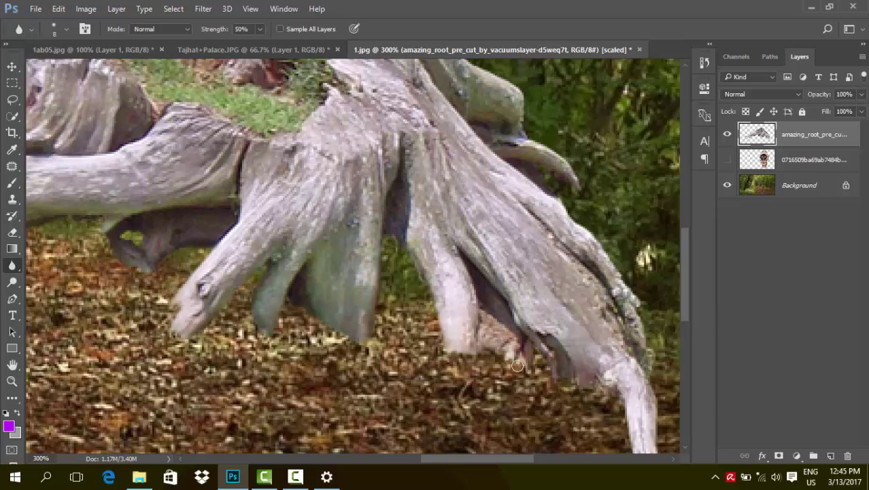
{"action": "scroll", "coordinate": [517, 366], "scroll_direction": "down", "scroll_amount": 3}
{"action": "scroll", "coordinate": [308, 277], "scroll_direction": "up", "scroll_amount": 1}
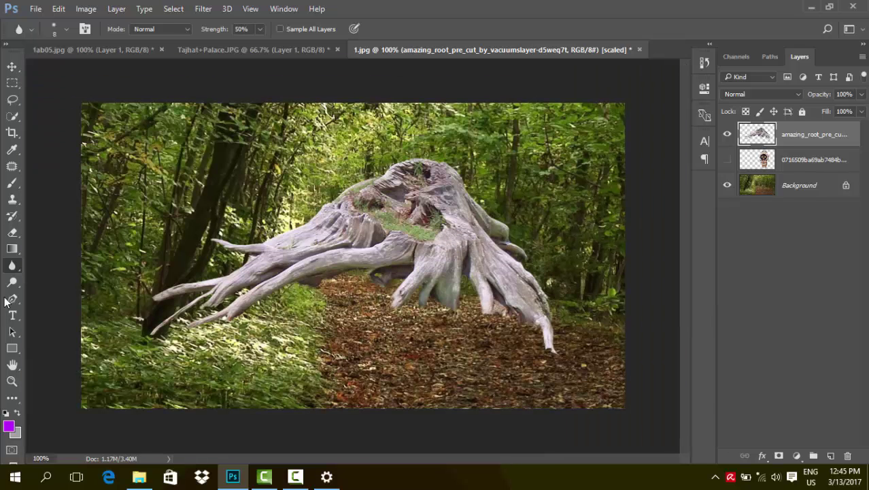
{"action": "right_click", "coordinate": [12, 266]}
Step: Select the Sharpen Tool and zoom around the stump's root edges along the forest floor
{"action": "left_click", "coordinate": [50, 278]}
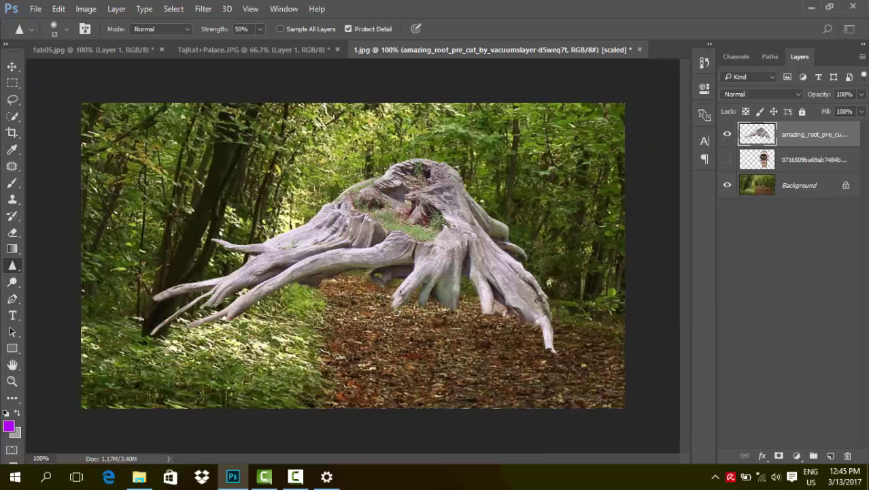
{"action": "scroll", "coordinate": [362, 284], "scroll_direction": "up", "scroll_amount": 1}
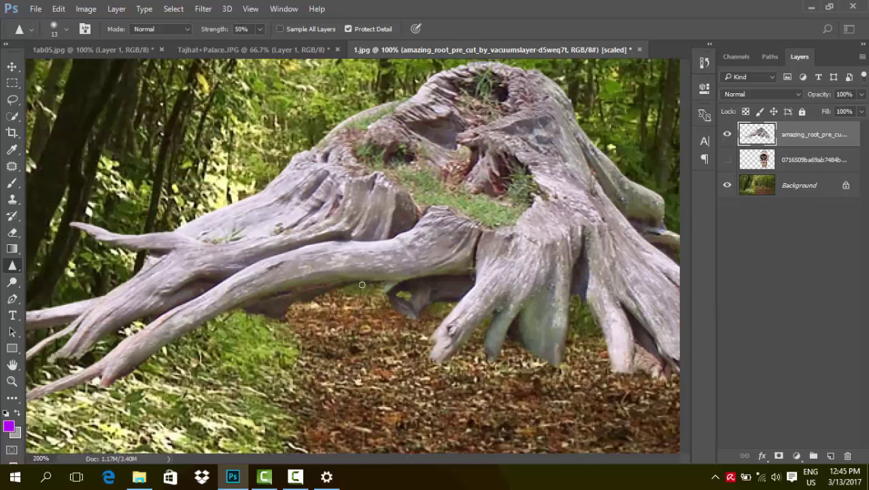
{"action": "scroll", "coordinate": [362, 284], "scroll_direction": "up", "scroll_amount": 1}
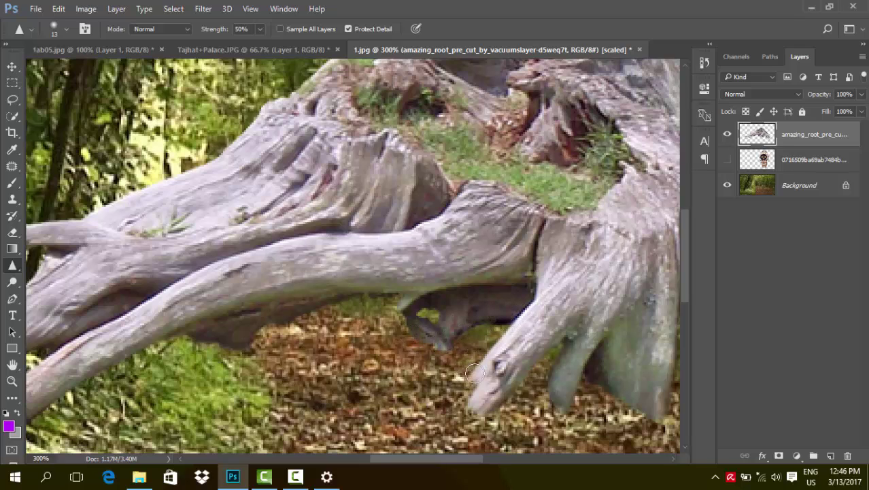
{"action": "scroll", "coordinate": [296, 311], "scroll_direction": "down", "scroll_amount": 1}
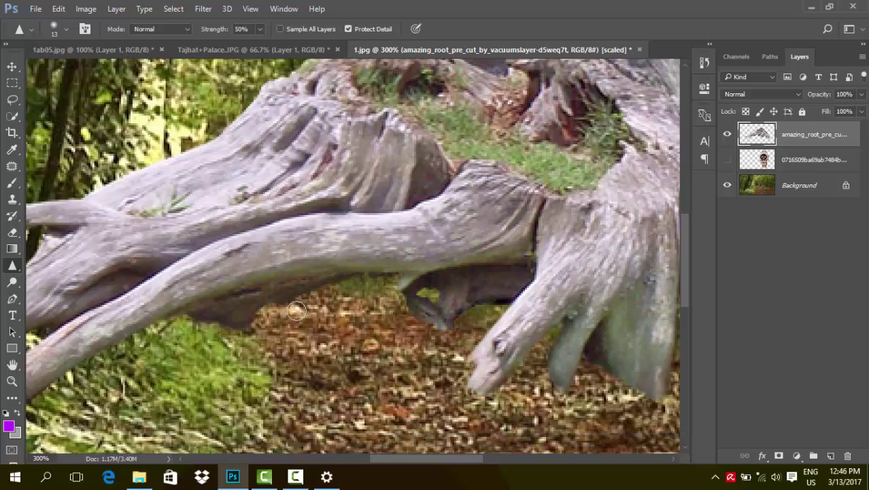
{"action": "scroll", "coordinate": [296, 310], "scroll_direction": "down", "scroll_amount": 3}
{"action": "scroll", "coordinate": [340, 238], "scroll_direction": "up", "scroll_amount": 2}
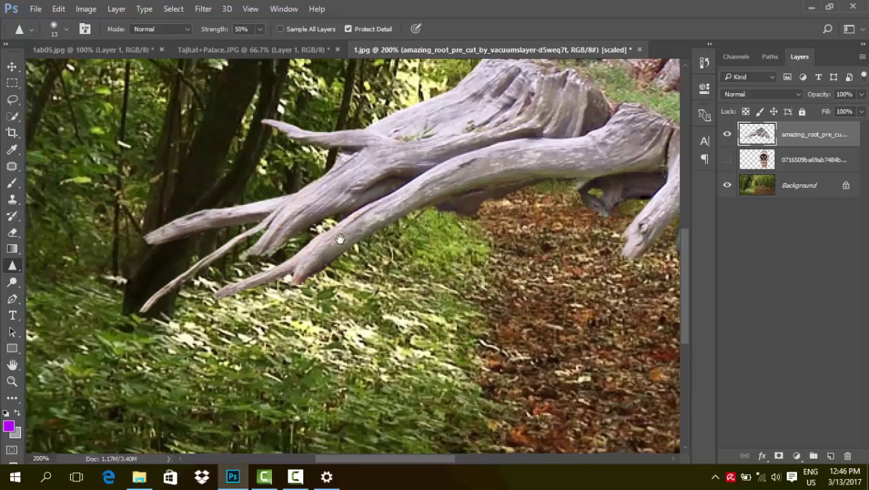
{"action": "right_click", "coordinate": [11, 266]}
Step: Smudge the left root tips into the grass and the upper-right branch into a smooth band
{"action": "left_click", "coordinate": [51, 285]}
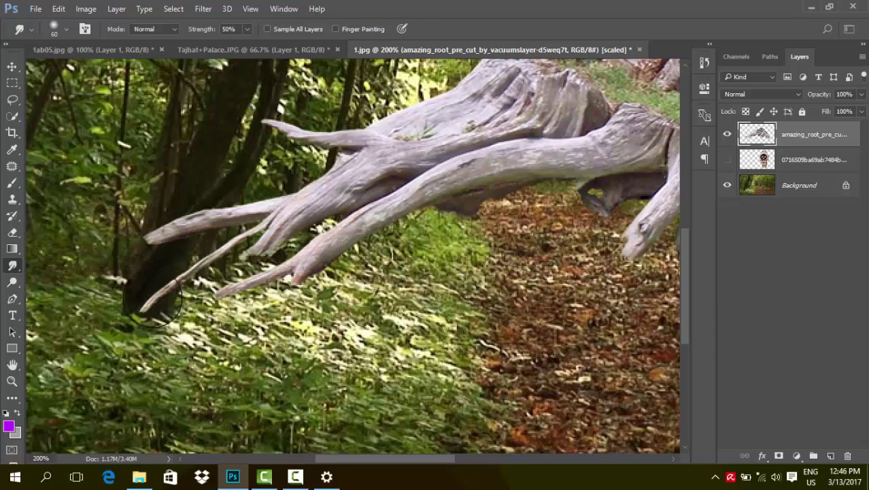
{"action": "left_click_drag", "start_coordinate": [153, 303], "coordinate": [98, 354]}
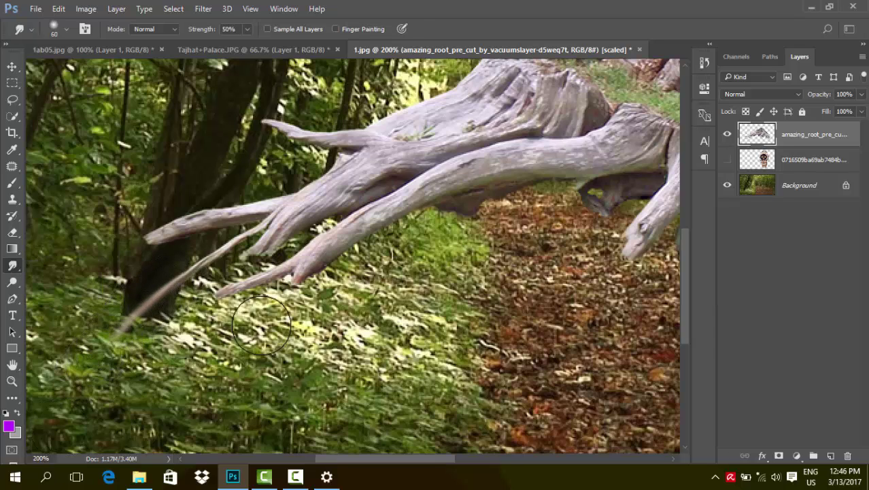
{"action": "left_click_drag", "start_coordinate": [285, 279], "coordinate": [181, 314]}
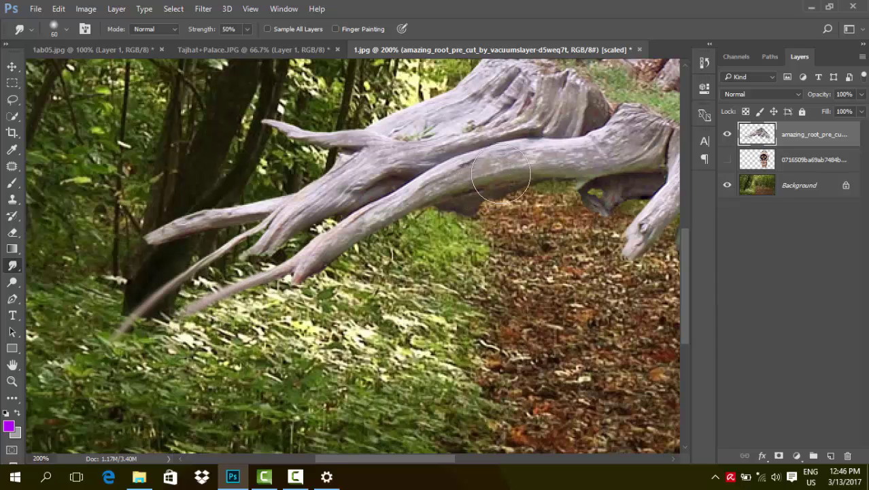
{"action": "left_click_drag", "start_coordinate": [501, 174], "coordinate": [470, 187]}
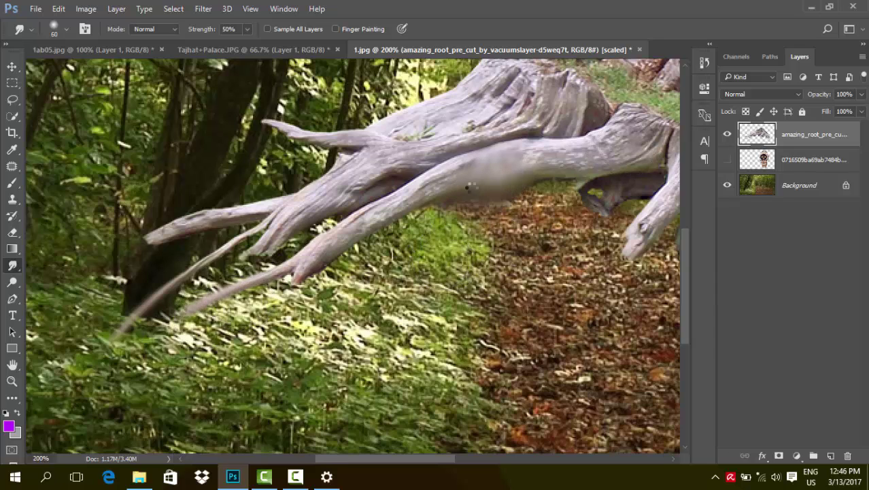
{"action": "left_click_drag", "start_coordinate": [642, 139], "coordinate": [381, 204]}
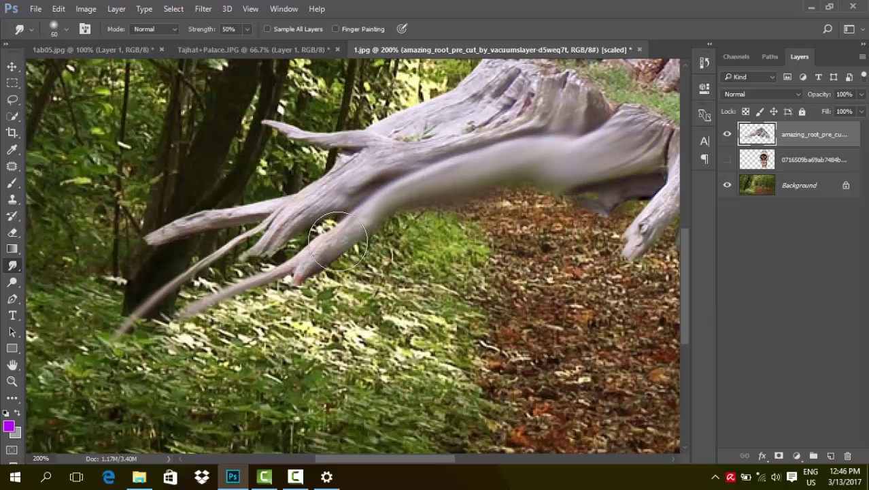
{"action": "key", "text": "ctrl+minus"}
Step: Smear the stump's moss, roots, top and right side into streaks, then delete the stump layer
{"action": "left_click_drag", "start_coordinate": [398, 228], "coordinate": [485, 242]}
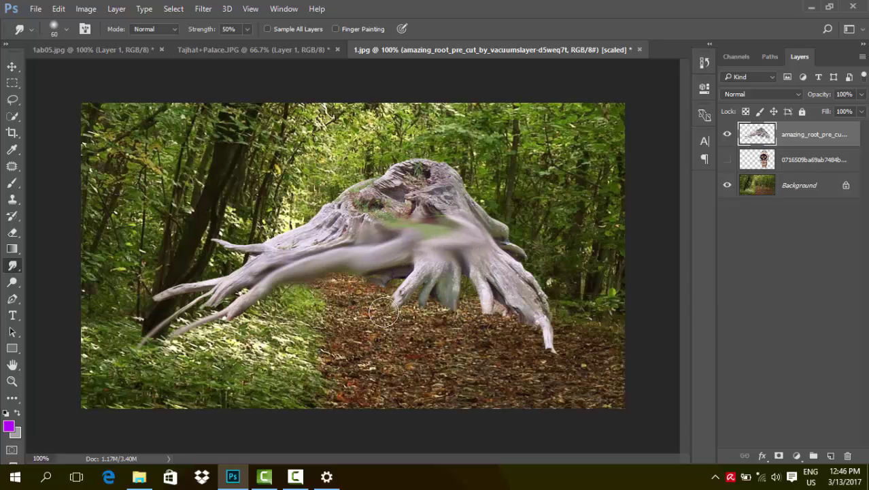
{"action": "left_click_drag", "start_coordinate": [418, 270], "coordinate": [509, 287]}
{"action": "left_click_drag", "start_coordinate": [366, 298], "coordinate": [476, 289]}
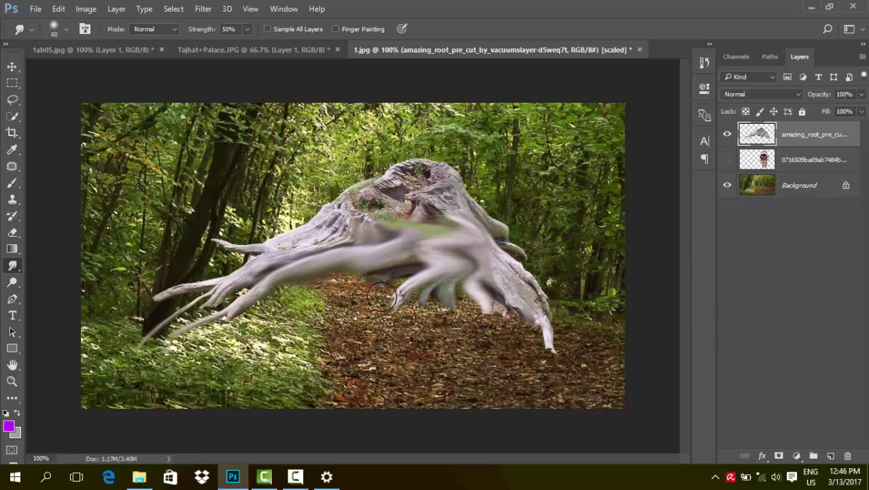
{"action": "left_click_drag", "start_coordinate": [381, 279], "coordinate": [476, 293]}
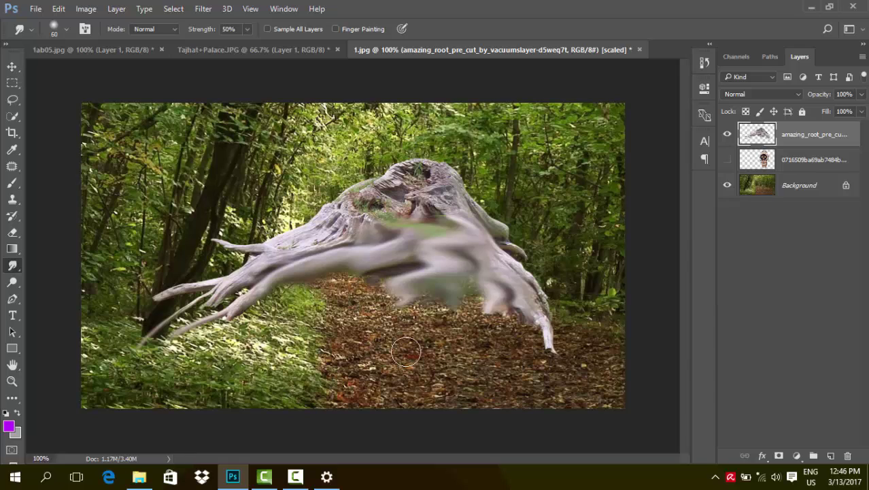
{"action": "left_click_drag", "start_coordinate": [423, 202], "coordinate": [411, 241]}
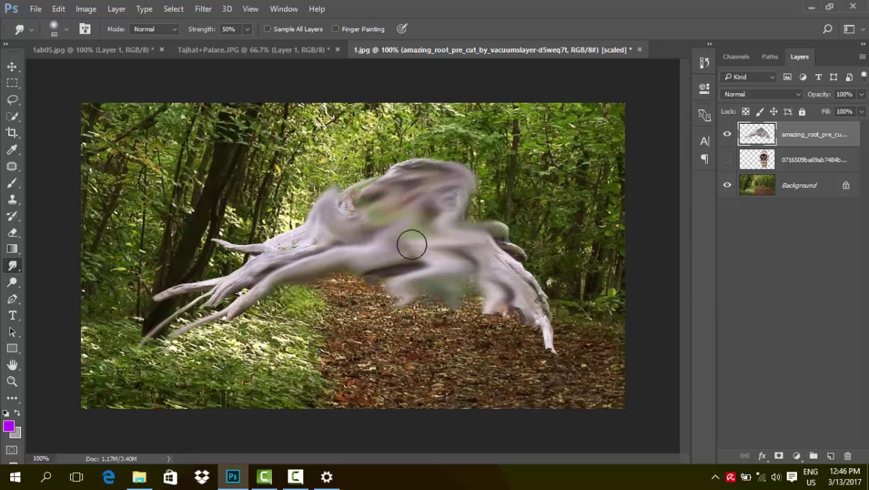
{"action": "mouse_move", "coordinate": [398, 165]}
{"action": "left_mouse_down"}
{"action": "mouse_move", "coordinate": [423, 257]}
{"action": "mouse_move", "coordinate": [443, 172]}
{"action": "mouse_move", "coordinate": [313, 246]}
{"action": "mouse_move", "coordinate": [300, 216]}
{"action": "mouse_move", "coordinate": [344, 198]}
{"action": "mouse_move", "coordinate": [415, 192]}
{"action": "mouse_move", "coordinate": [451, 222]}
{"action": "left_mouse_up"}
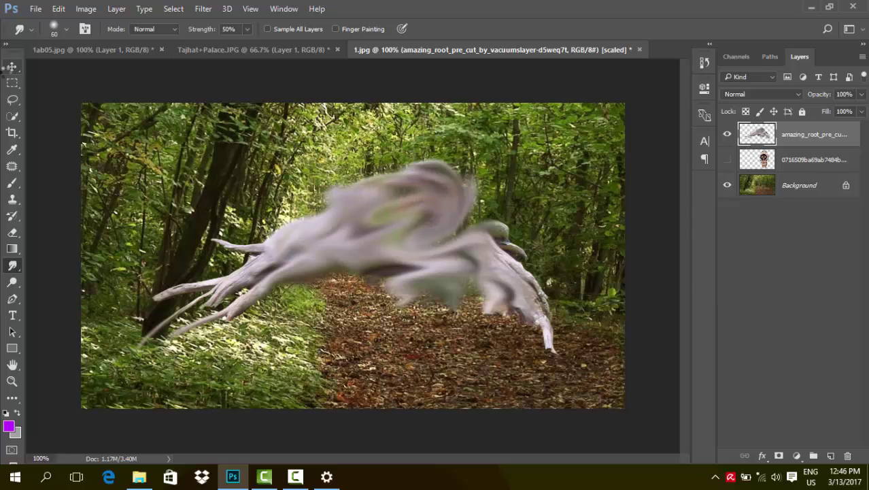
{"action": "left_click_drag", "start_coordinate": [826, 133], "coordinate": [848, 456]}
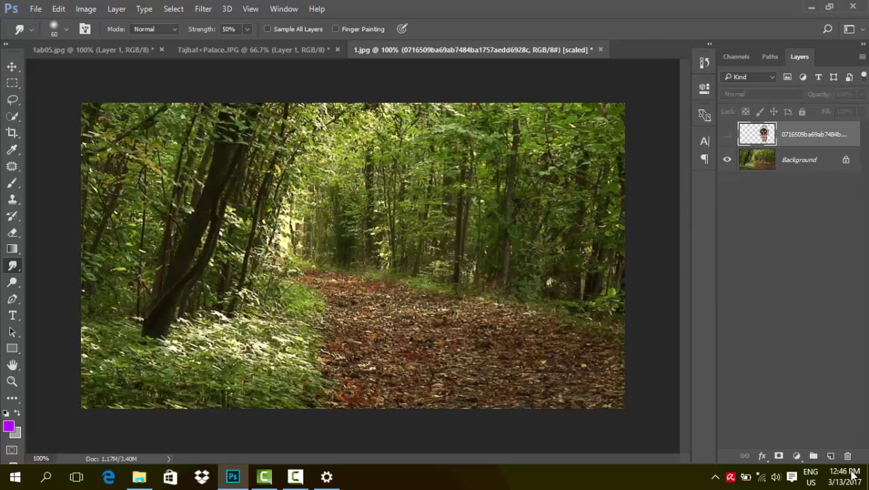
Step: Add a new layer filled with purple and set the brush colour to dark purple
{"action": "left_click", "coordinate": [831, 456]}
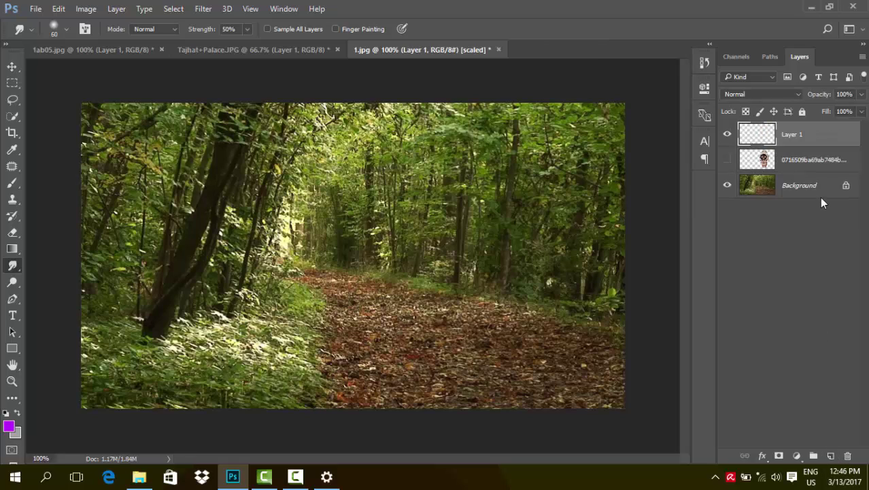
{"action": "key", "text": "alt+BackSpace"}
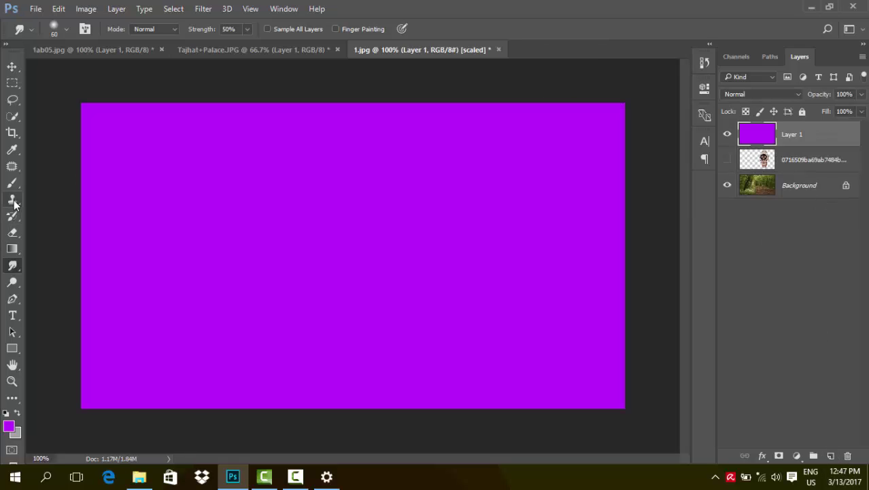
{"action": "left_click", "coordinate": [12, 182]}
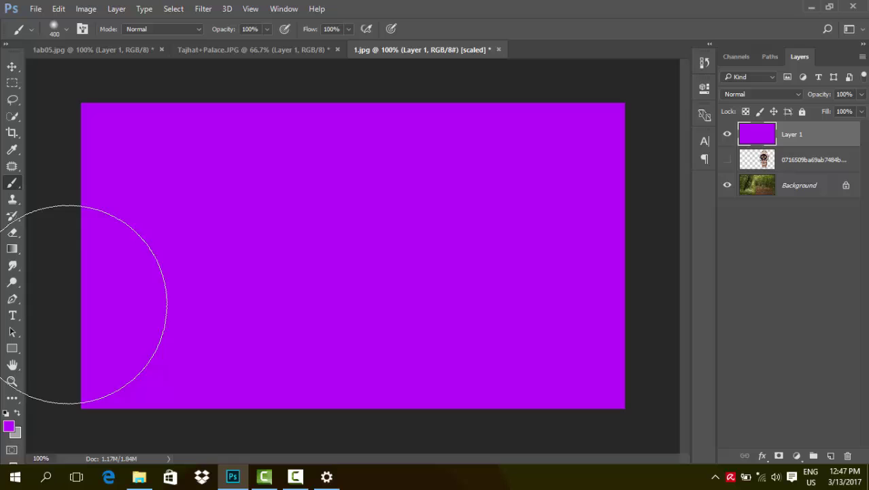
{"action": "left_click", "coordinate": [9, 427]}
{"action": "left_click", "coordinate": [453, 177]}
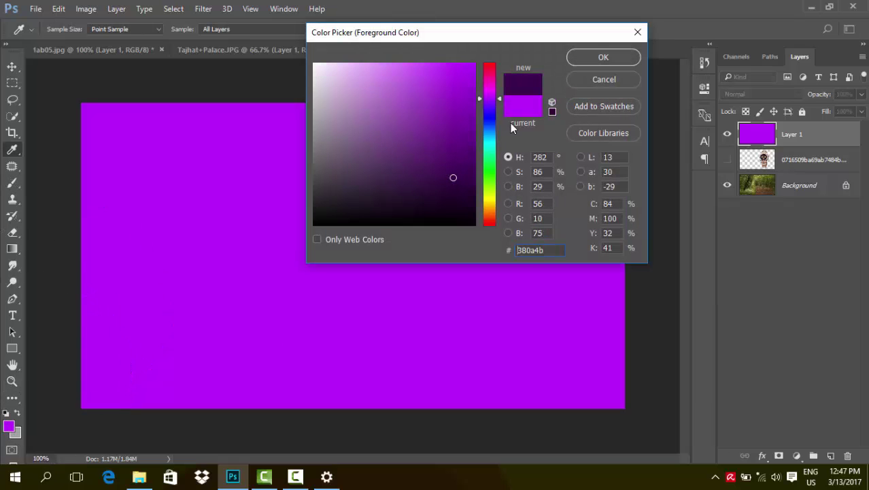
{"action": "left_click", "coordinate": [580, 60]}
Step: Paint a dark purple stroke from upper right to bottom left, then a curving yellow stroke
{"action": "left_click_drag", "start_coordinate": [549, 97], "coordinate": [381, 218]}
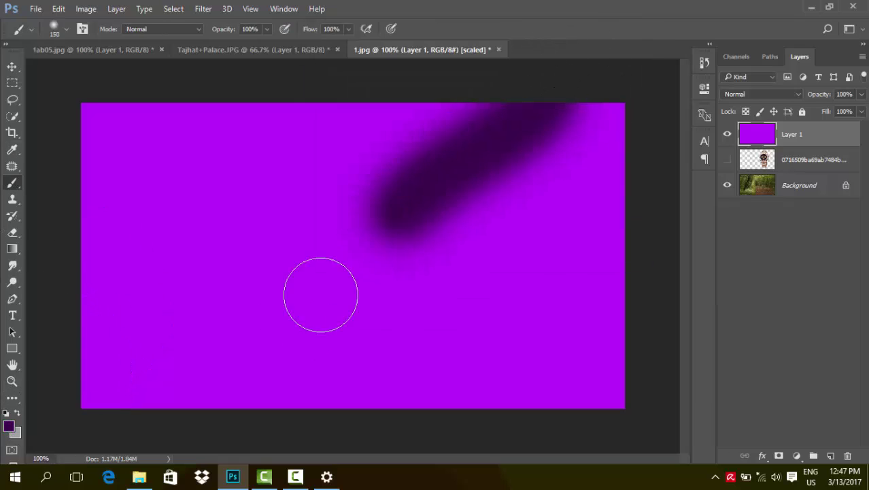
{"action": "left_click_drag", "start_coordinate": [320, 295], "coordinate": [271, 417]}
{"action": "key", "text": "i"}
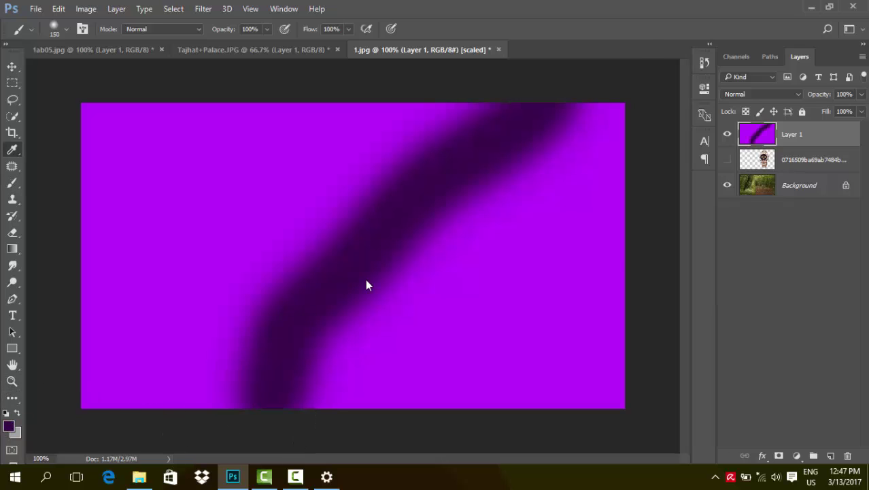
{"action": "left_click", "coordinate": [489, 197]}
{"action": "left_click", "coordinate": [435, 81]}
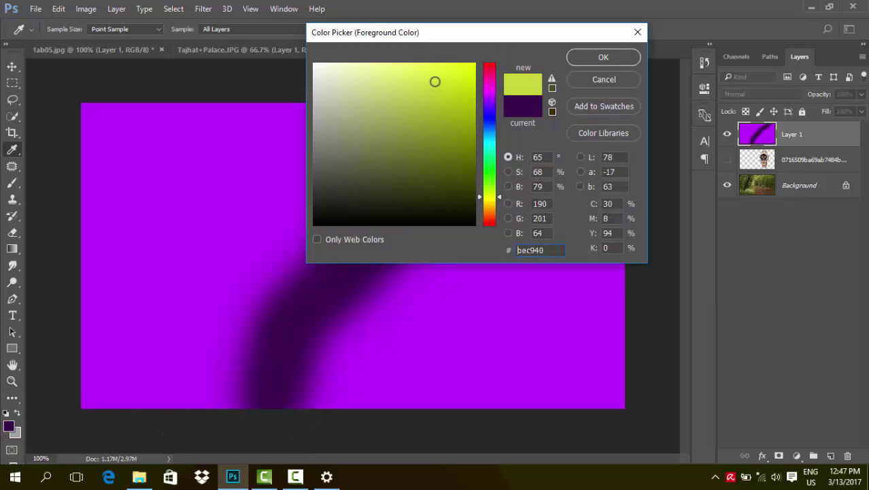
{"action": "left_click", "coordinate": [596, 57]}
{"action": "left_click_drag", "start_coordinate": [273, 112], "coordinate": [512, 397]}
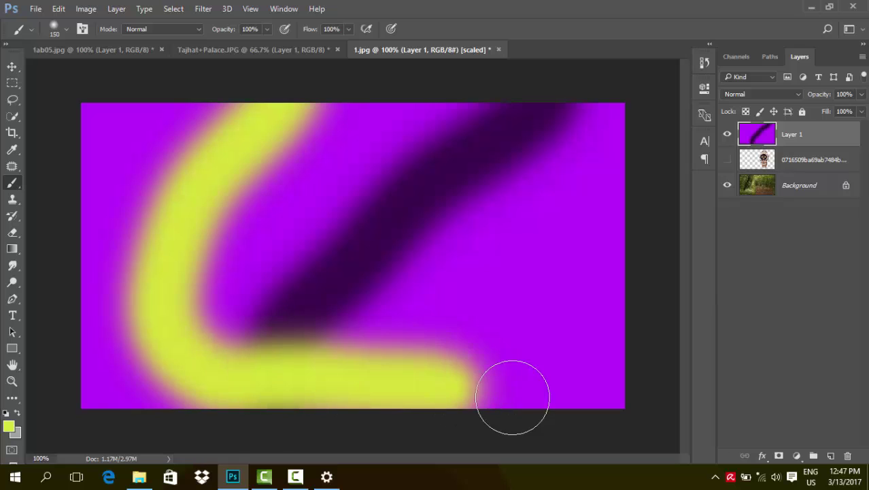
Step: Paint green strokes down the right and along the bottom, then bright red over the top-left
{"action": "left_click", "coordinate": [9, 426]}
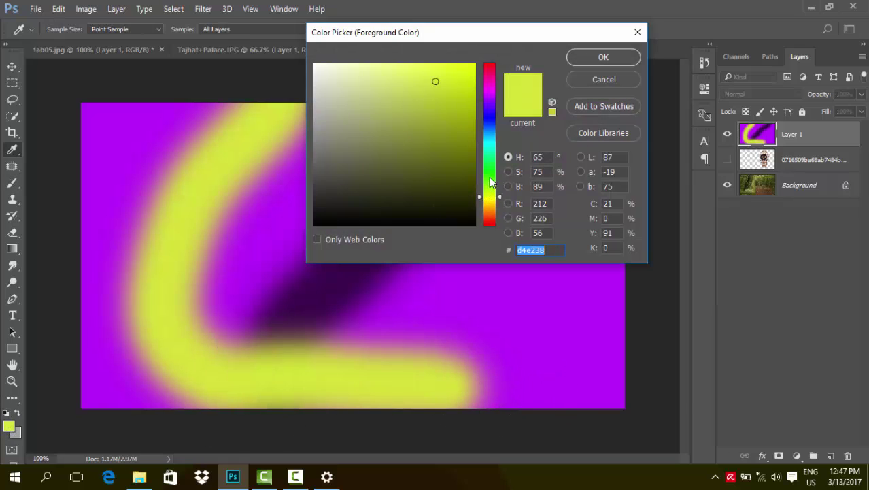
{"action": "left_click", "coordinate": [488, 175]}
{"action": "left_click", "coordinate": [601, 58]}
{"action": "mouse_move", "coordinate": [595, 107]}
{"action": "left_mouse_down"}
{"action": "mouse_move", "coordinate": [621, 155]}
{"action": "mouse_move", "coordinate": [388, 346]}
{"action": "mouse_move", "coordinate": [507, 367]}
{"action": "left_mouse_up"}
{"action": "mouse_move", "coordinate": [581, 355]}
{"action": "left_mouse_down"}
{"action": "mouse_move", "coordinate": [349, 389]}
{"action": "mouse_move", "coordinate": [74, 379]}
{"action": "mouse_move", "coordinate": [3, 407]}
{"action": "left_mouse_up"}
{"action": "left_click", "coordinate": [9, 427]}
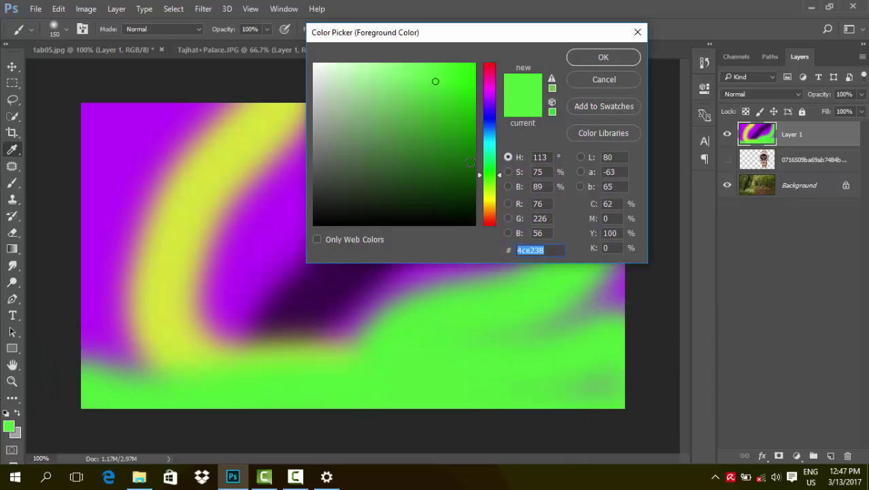
{"action": "left_click", "coordinate": [488, 221]}
{"action": "left_click", "coordinate": [423, 85]}
{"action": "left_click", "coordinate": [470, 66]}
{"action": "left_click", "coordinate": [604, 57]}
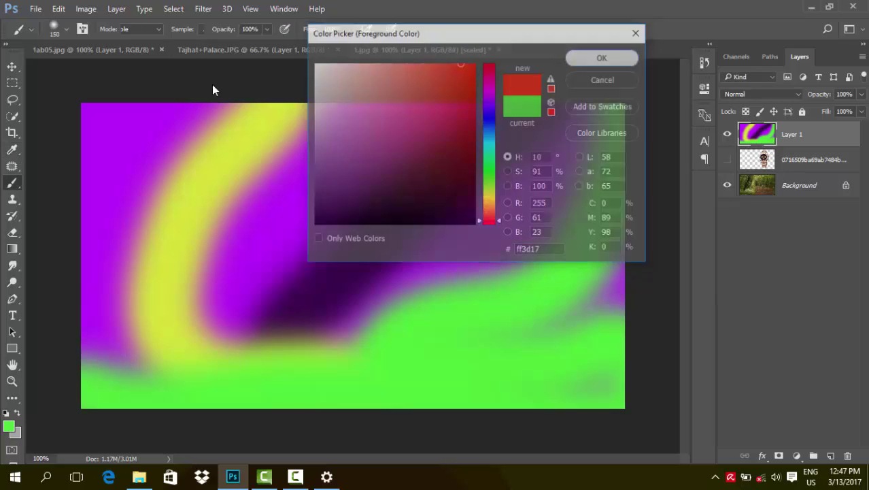
{"action": "mouse_move", "coordinate": [212, 84]}
{"action": "left_mouse_down"}
{"action": "mouse_move", "coordinate": [111, 136]}
{"action": "mouse_move", "coordinate": [88, 130]}
{"action": "mouse_move", "coordinate": [132, 346]}
{"action": "mouse_move", "coordinate": [3, 408]}
{"action": "left_mouse_up"}
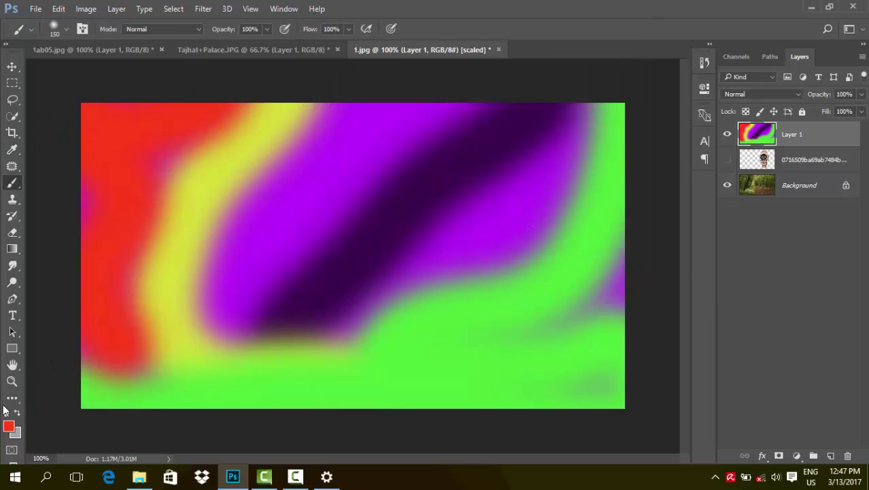
Step: Paint two cyan strokes, one diagonally across the canvas and one down the right side
{"action": "left_click", "coordinate": [9, 426]}
{"action": "left_click", "coordinate": [494, 149]}
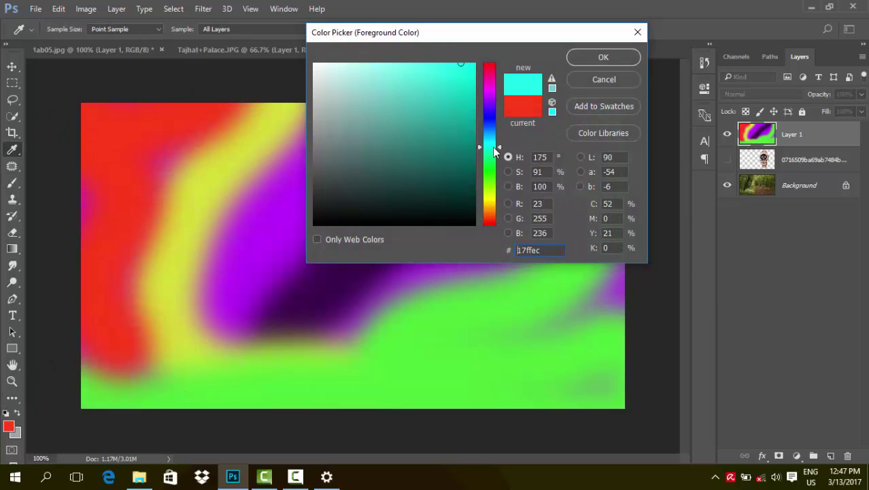
{"action": "left_click", "coordinate": [598, 57]}
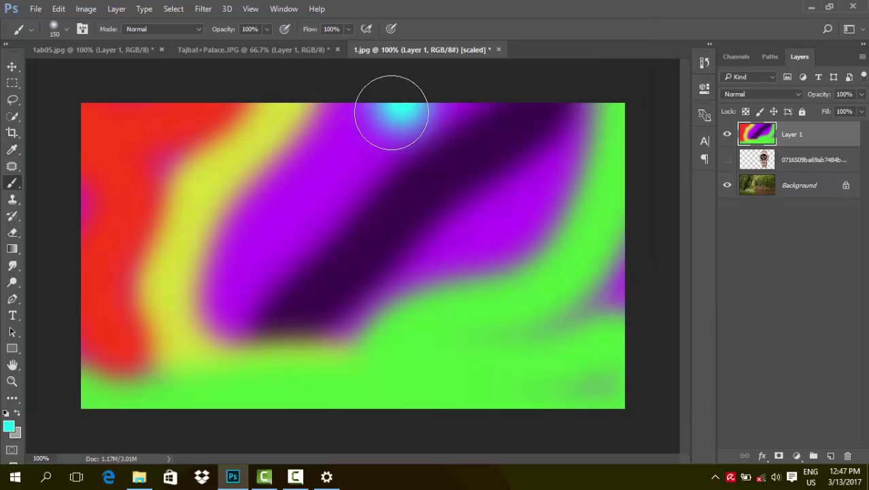
{"action": "left_click_drag", "start_coordinate": [401, 112], "coordinate": [231, 269]}
{"action": "left_click_drag", "start_coordinate": [600, 151], "coordinate": [501, 266]}
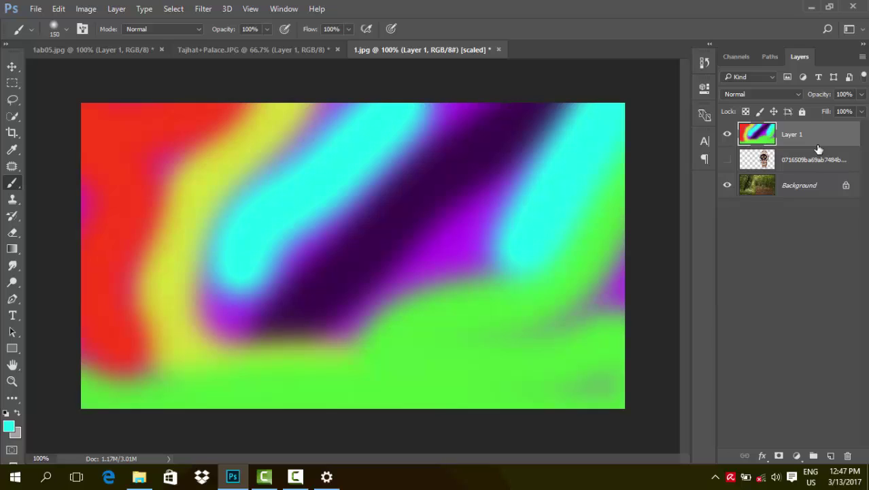
Step: Smudge red into the yellow band and purple into the green, shrinking the brush from 125 to 50
{"action": "left_click", "coordinate": [12, 266]}
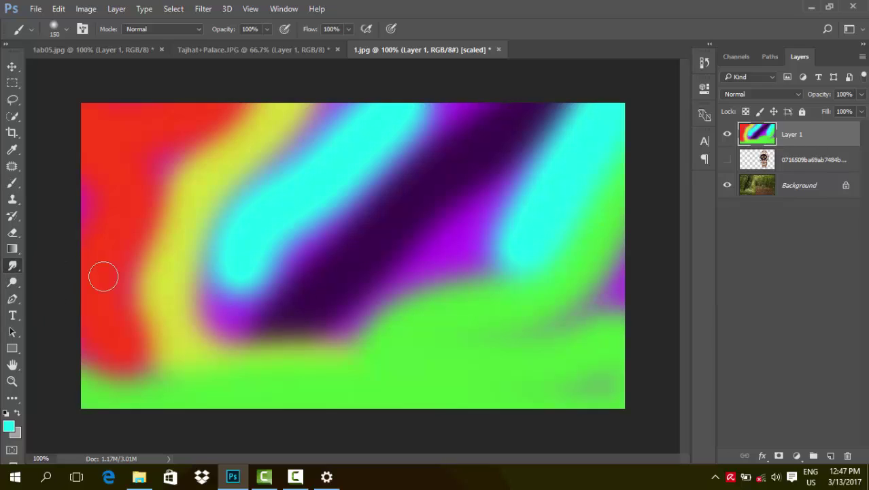
{"action": "key", "text": "bracketright"}
{"action": "key", "text": "bracketright"}
{"action": "key", "text": "bracketright"}
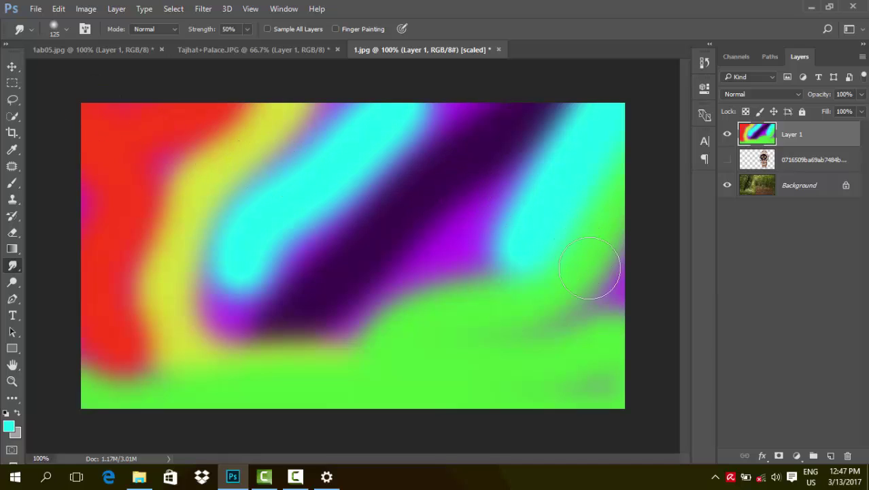
{"action": "mouse_move", "coordinate": [178, 161]}
{"action": "left_mouse_down"}
{"action": "mouse_move", "coordinate": [228, 154]}
{"action": "mouse_move", "coordinate": [303, 163]}
{"action": "mouse_move", "coordinate": [343, 189]}
{"action": "mouse_move", "coordinate": [421, 173]}
{"action": "mouse_move", "coordinate": [530, 200]}
{"action": "mouse_move", "coordinate": [549, 225]}
{"action": "left_mouse_up"}
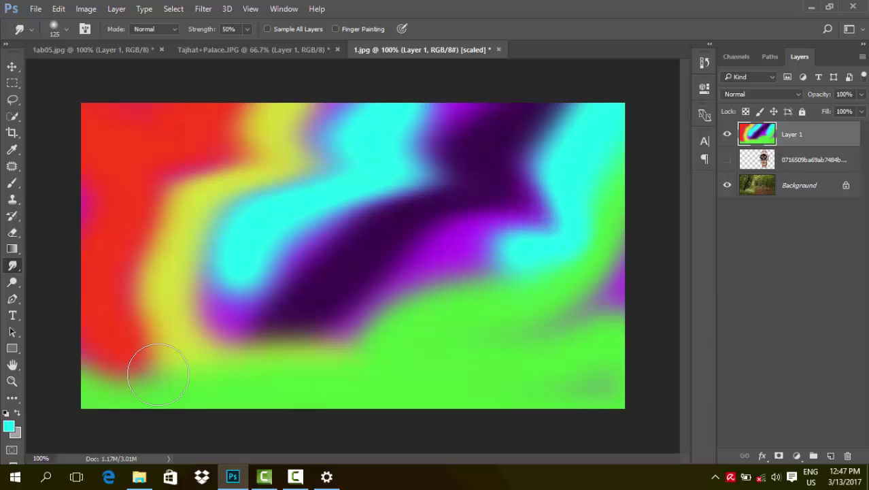
{"action": "mouse_move", "coordinate": [592, 262]}
{"action": "left_mouse_down"}
{"action": "mouse_move", "coordinate": [602, 316]}
{"action": "mouse_move", "coordinate": [592, 333]}
{"action": "left_mouse_up"}
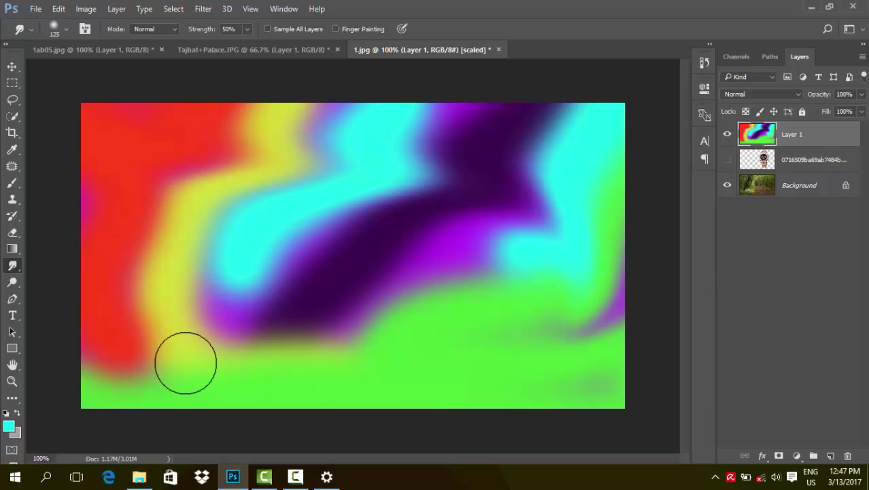
{"action": "key", "text": "bracketleft"}
{"action": "key", "text": "bracketleft"}
{"action": "key", "text": "bracketleft"}
{"action": "left_click_drag", "start_coordinate": [598, 321], "coordinate": [498, 338]}
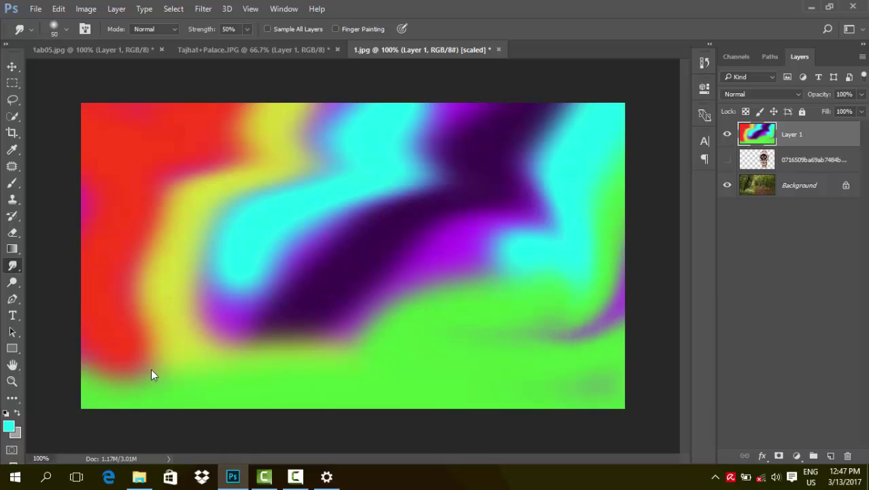
Step: Smear red into yellow-green, purple into green and cyan, and cyan down through the purple band
{"action": "mouse_move", "coordinate": [135, 358]}
{"action": "left_mouse_down"}
{"action": "mouse_move", "coordinate": [202, 376]}
{"action": "mouse_move", "coordinate": [121, 376]}
{"action": "mouse_move", "coordinate": [105, 361]}
{"action": "mouse_move", "coordinate": [282, 374]}
{"action": "mouse_move", "coordinate": [435, 356]}
{"action": "left_mouse_up"}
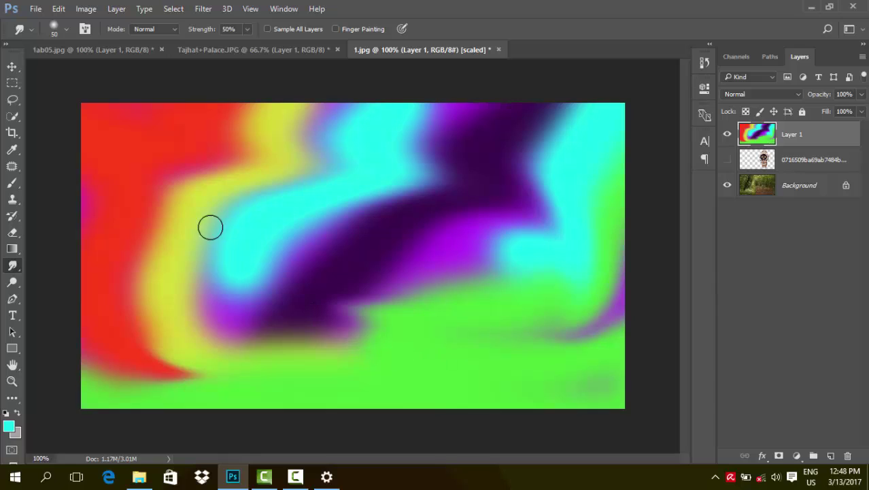
{"action": "mouse_move", "coordinate": [151, 239]}
{"action": "left_mouse_down"}
{"action": "mouse_move", "coordinate": [200, 275]}
{"action": "mouse_move", "coordinate": [275, 304]}
{"action": "mouse_move", "coordinate": [406, 328]}
{"action": "left_mouse_up"}
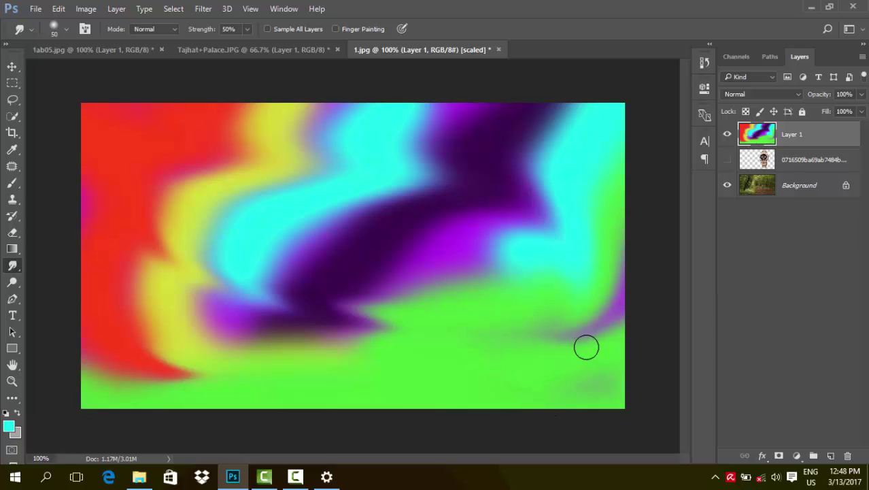
{"action": "mouse_move", "coordinate": [586, 337]}
{"action": "left_mouse_down"}
{"action": "mouse_move", "coordinate": [505, 317]}
{"action": "mouse_move", "coordinate": [400, 269]}
{"action": "left_mouse_up"}
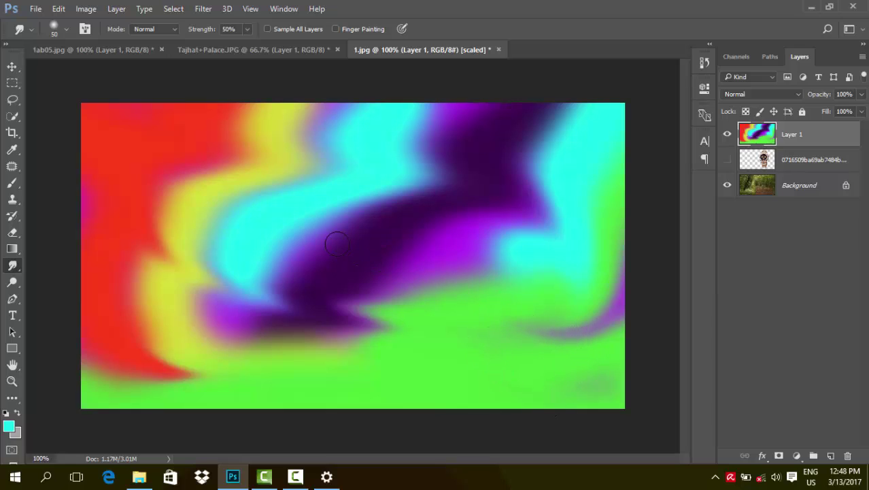
{"action": "left_click_drag", "start_coordinate": [337, 243], "coordinate": [249, 215]}
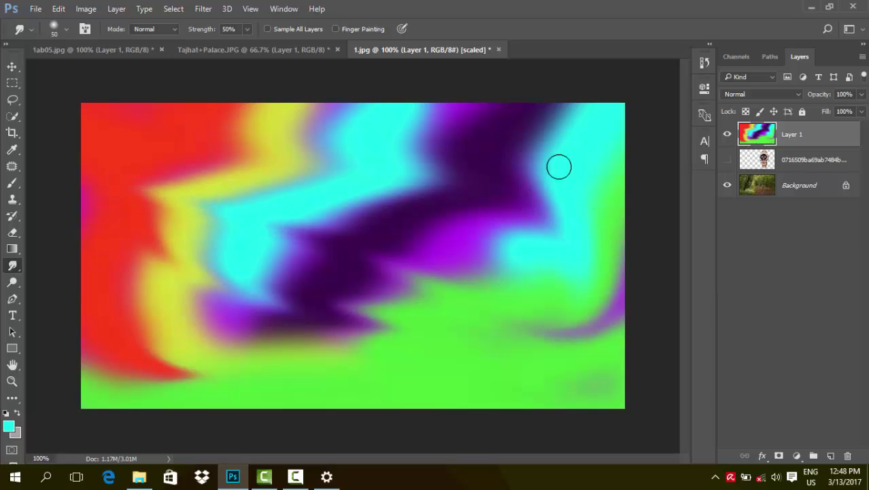
{"action": "left_click_drag", "start_coordinate": [480, 107], "coordinate": [636, 168]}
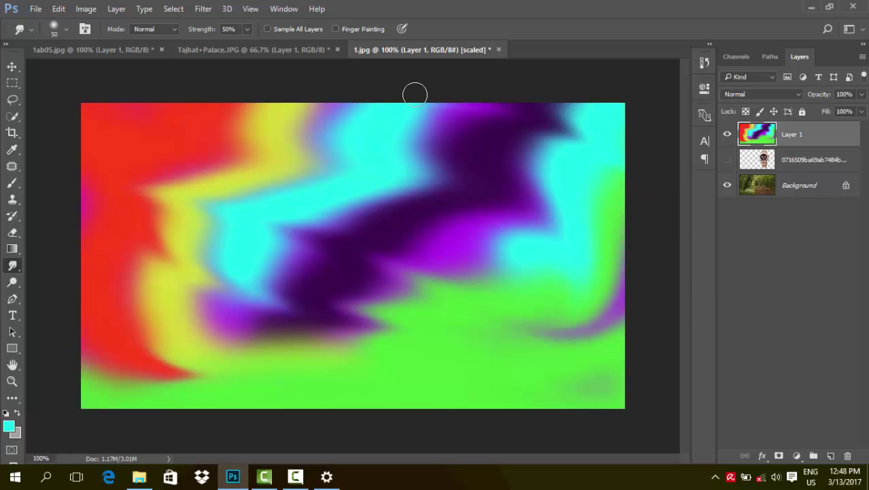
{"action": "left_click_drag", "start_coordinate": [299, 221], "coordinate": [180, 360]}
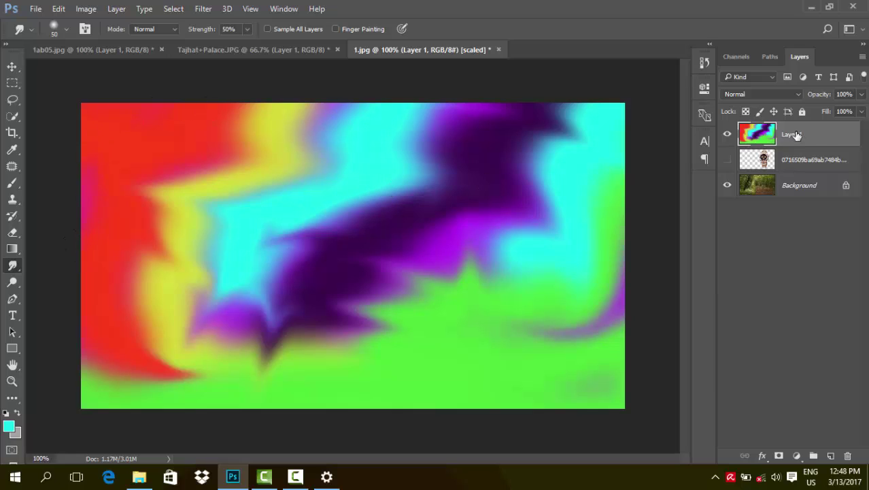
Step: Delete the colourful Layer 1, show the watch layer again, and zoom in on it
{"action": "key", "text": "Delete"}
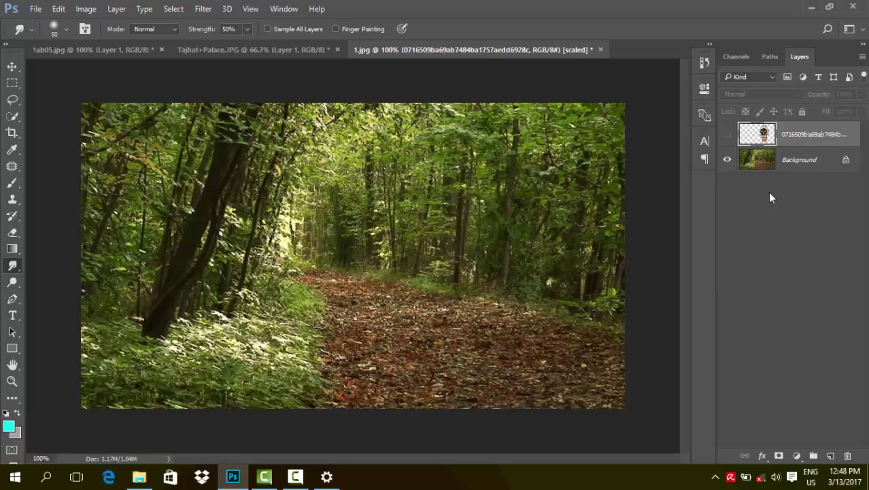
{"action": "left_click", "coordinate": [727, 134]}
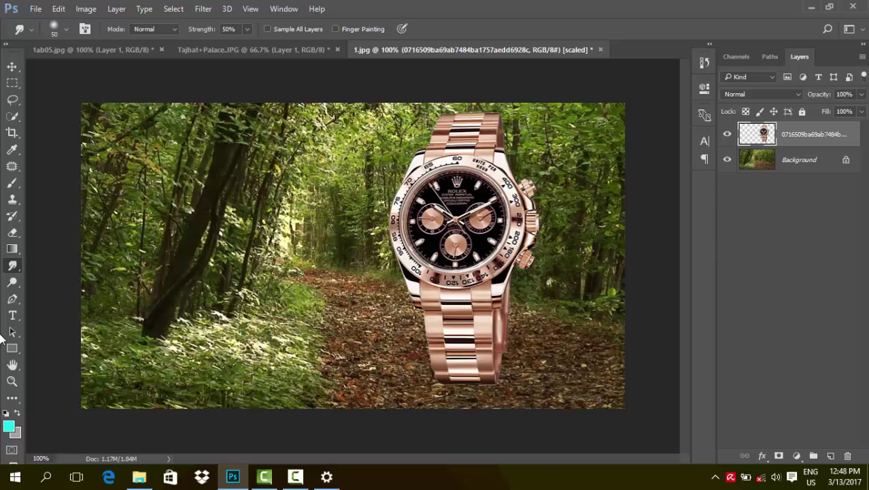
{"action": "left_click_drag", "start_coordinate": [13, 281], "coordinate": [54, 285]}
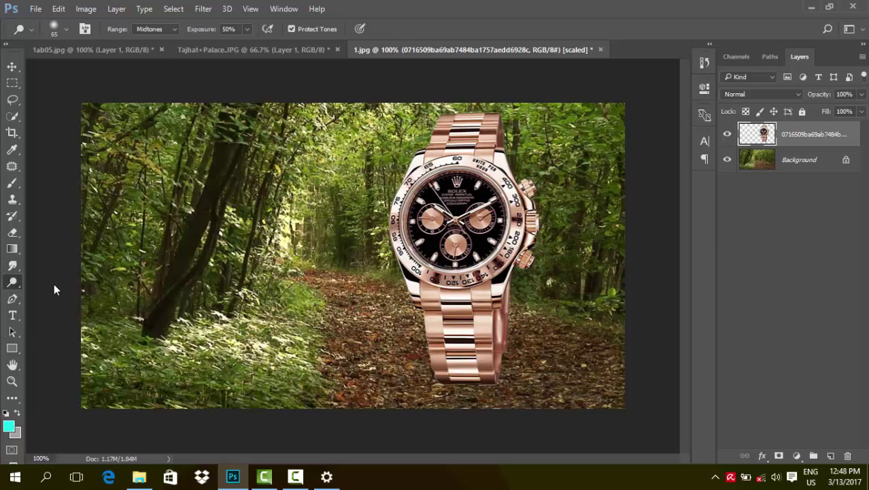
{"action": "key", "text": "ctrl+plus"}
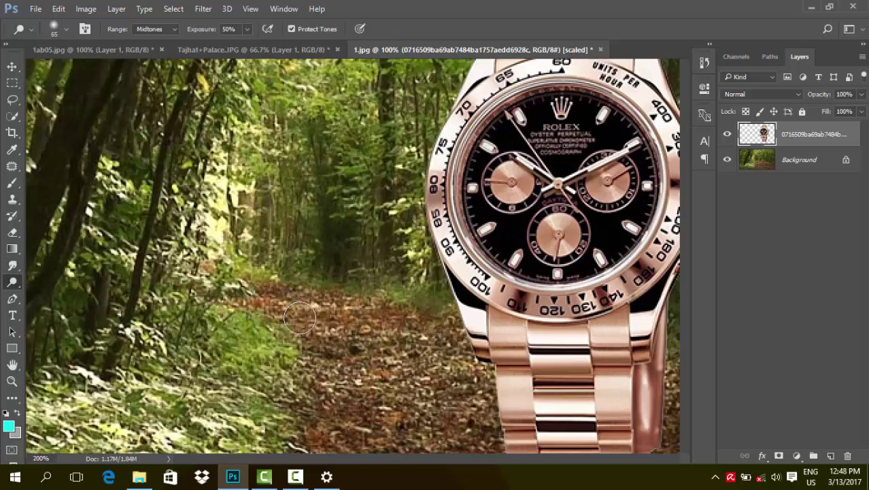
Step: Drag color-correction-start.jpg from the References folder into Photoshop as a new document
{"action": "left_click", "coordinate": [138, 476]}
{"action": "left_click_drag", "start_coordinate": [276, 212], "coordinate": [232, 468]}
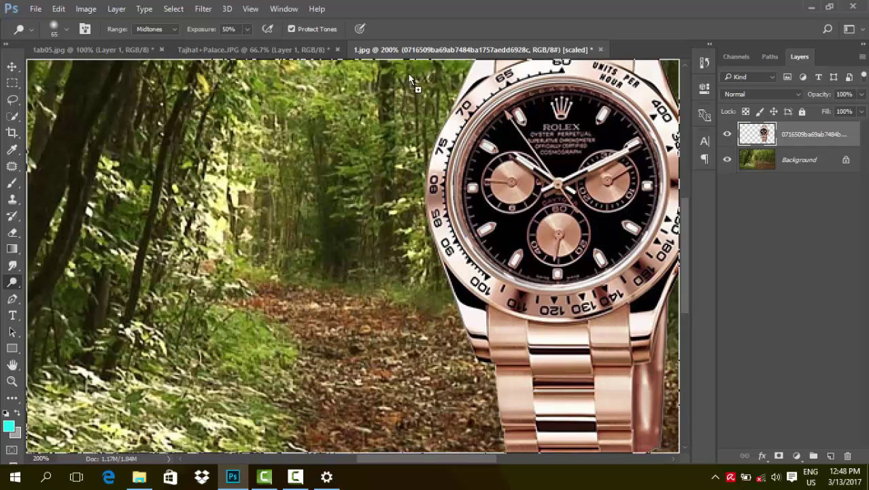
{"action": "left_click_drag", "start_coordinate": [231, 468], "coordinate": [667, 53]}
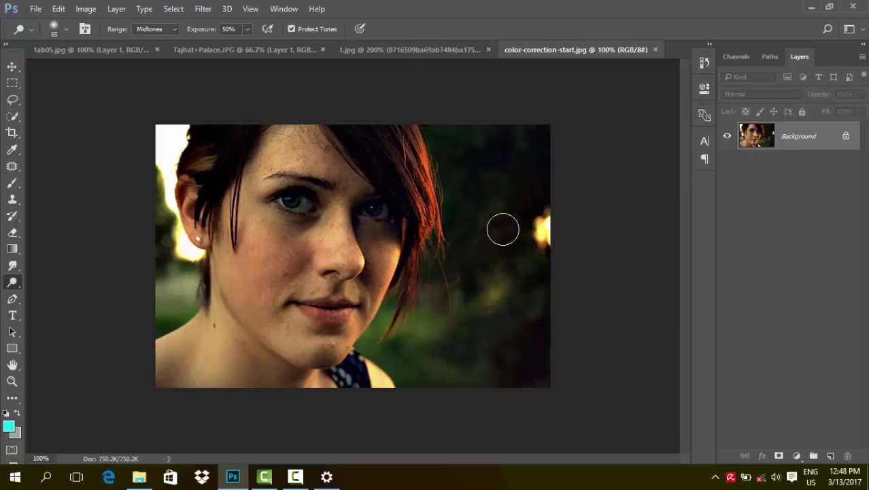
Step: Duplicate the Background layer, dodge the forehead, and toggle Layer 1 to compare
{"action": "key", "text": "ctrl+j"}
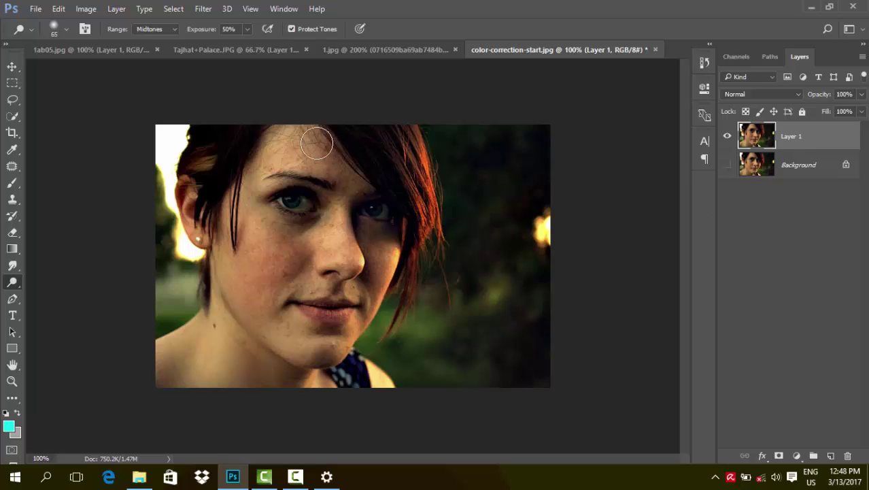
{"action": "mouse_move", "coordinate": [320, 143]}
{"action": "left_mouse_down"}
{"action": "mouse_move", "coordinate": [239, 196]}
{"action": "mouse_move", "coordinate": [301, 140]}
{"action": "mouse_move", "coordinate": [254, 235]}
{"action": "mouse_move", "coordinate": [330, 210]}
{"action": "mouse_move", "coordinate": [327, 203]}
{"action": "mouse_move", "coordinate": [317, 218]}
{"action": "mouse_move", "coordinate": [278, 218]}
{"action": "mouse_move", "coordinate": [334, 230]}
{"action": "mouse_move", "coordinate": [272, 232]}
{"action": "mouse_move", "coordinate": [318, 252]}
{"action": "left_mouse_up"}
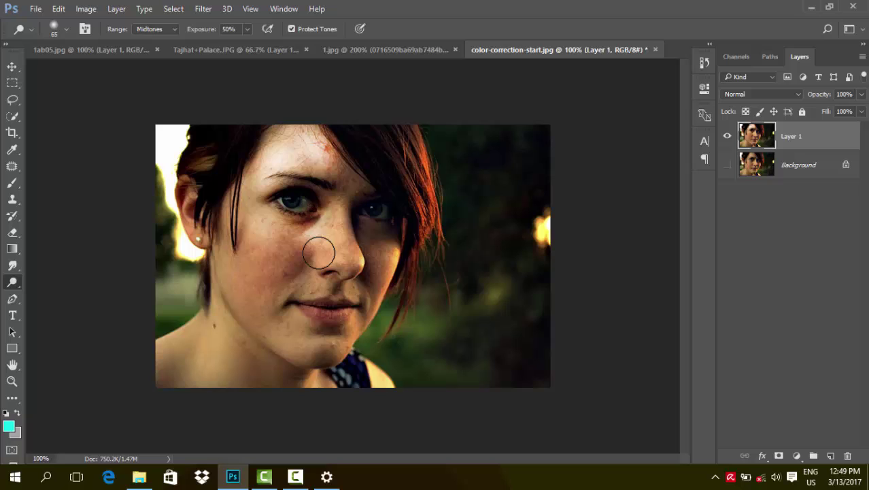
{"action": "left_click", "coordinate": [728, 140]}
{"action": "left_click", "coordinate": [727, 162]}
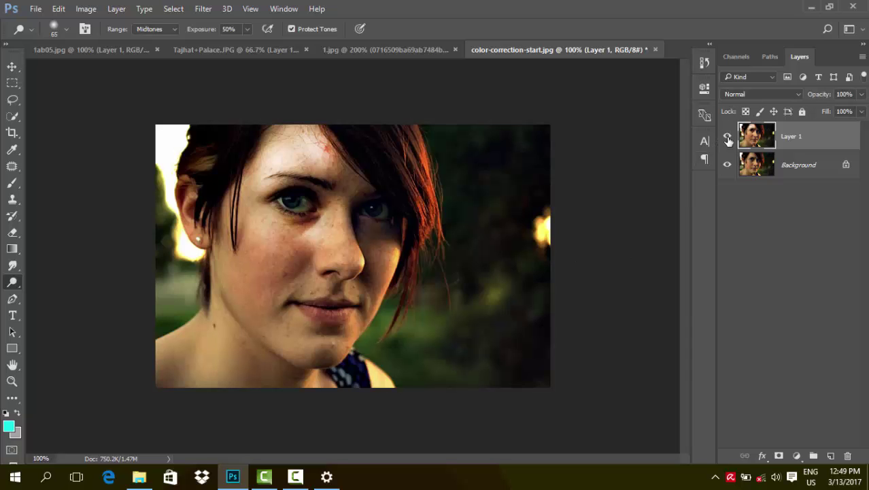
{"action": "left_click", "coordinate": [728, 137]}
{"action": "left_click", "coordinate": [727, 138]}
{"action": "left_click", "coordinate": [728, 137]}
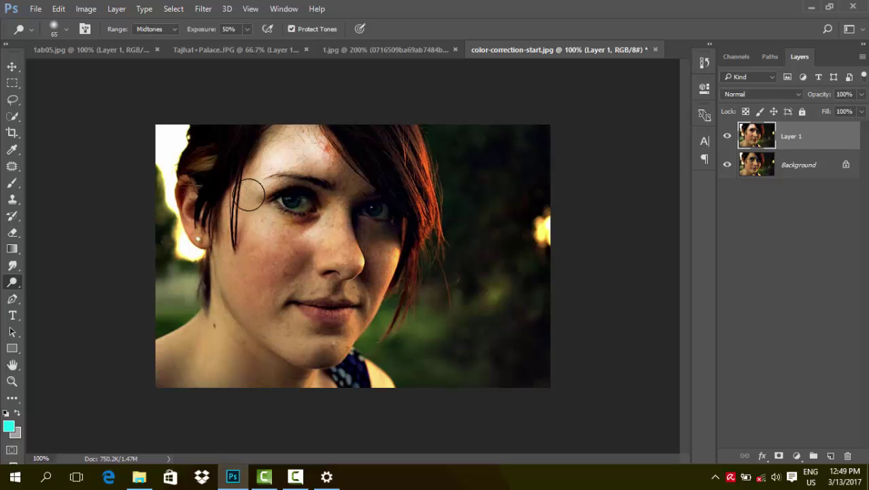
Step: Dodge the cheek on Layer 1 and toggle its visibility against the original
{"action": "mouse_move", "coordinate": [253, 218]}
{"action": "left_mouse_down"}
{"action": "mouse_move", "coordinate": [266, 279]}
{"action": "mouse_move", "coordinate": [295, 234]}
{"action": "mouse_move", "coordinate": [295, 258]}
{"action": "mouse_move", "coordinate": [268, 305]}
{"action": "mouse_move", "coordinate": [245, 295]}
{"action": "mouse_move", "coordinate": [303, 341]}
{"action": "mouse_move", "coordinate": [214, 341]}
{"action": "mouse_move", "coordinate": [216, 356]}
{"action": "mouse_move", "coordinate": [216, 291]}
{"action": "mouse_move", "coordinate": [201, 376]}
{"action": "mouse_move", "coordinate": [188, 342]}
{"action": "mouse_move", "coordinate": [145, 372]}
{"action": "mouse_move", "coordinate": [185, 337]}
{"action": "mouse_move", "coordinate": [214, 334]}
{"action": "mouse_move", "coordinate": [246, 362]}
{"action": "mouse_move", "coordinate": [241, 346]}
{"action": "mouse_move", "coordinate": [237, 432]}
{"action": "mouse_move", "coordinate": [319, 264]}
{"action": "mouse_move", "coordinate": [340, 170]}
{"action": "mouse_move", "coordinate": [394, 243]}
{"action": "mouse_move", "coordinate": [330, 209]}
{"action": "mouse_move", "coordinate": [339, 246]}
{"action": "mouse_move", "coordinate": [330, 208]}
{"action": "mouse_move", "coordinate": [342, 263]}
{"action": "mouse_move", "coordinate": [340, 246]}
{"action": "mouse_move", "coordinate": [310, 262]}
{"action": "mouse_move", "coordinate": [322, 293]}
{"action": "mouse_move", "coordinate": [312, 289]}
{"action": "mouse_move", "coordinate": [291, 316]}
{"action": "mouse_move", "coordinate": [307, 334]}
{"action": "mouse_move", "coordinate": [295, 342]}
{"action": "mouse_move", "coordinate": [266, 320]}
{"action": "mouse_move", "coordinate": [303, 341]}
{"action": "mouse_move", "coordinate": [286, 334]}
{"action": "left_mouse_up"}
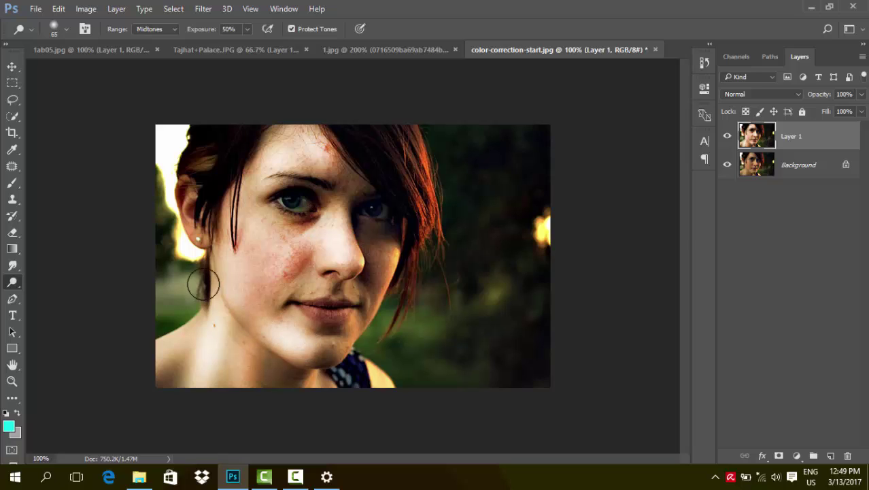
{"action": "left_click", "coordinate": [726, 137]}
{"action": "left_click", "coordinate": [726, 137]}
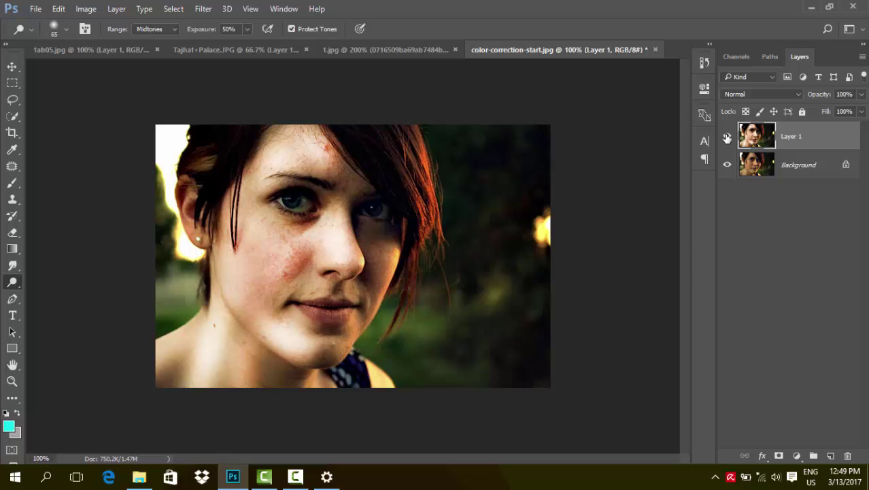
{"action": "left_click", "coordinate": [727, 137]}
{"action": "left_click", "coordinate": [726, 136]}
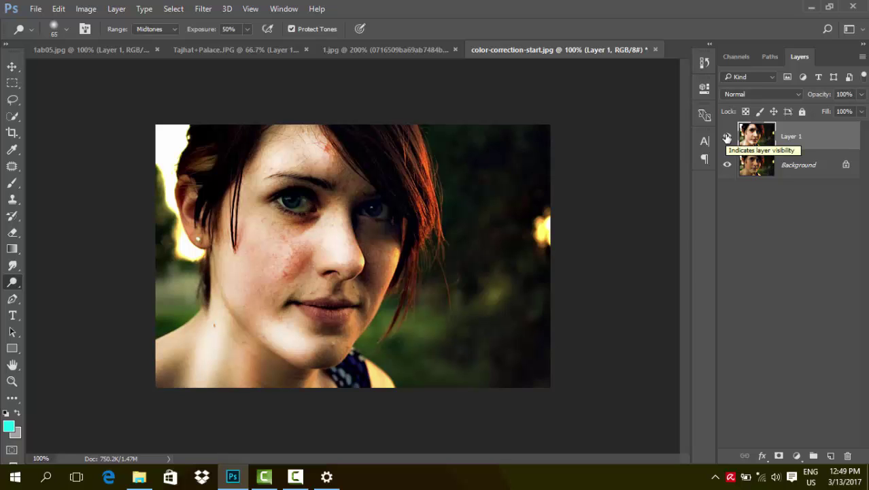
{"action": "left_click", "coordinate": [726, 137]}
{"action": "left_click", "coordinate": [726, 136]}
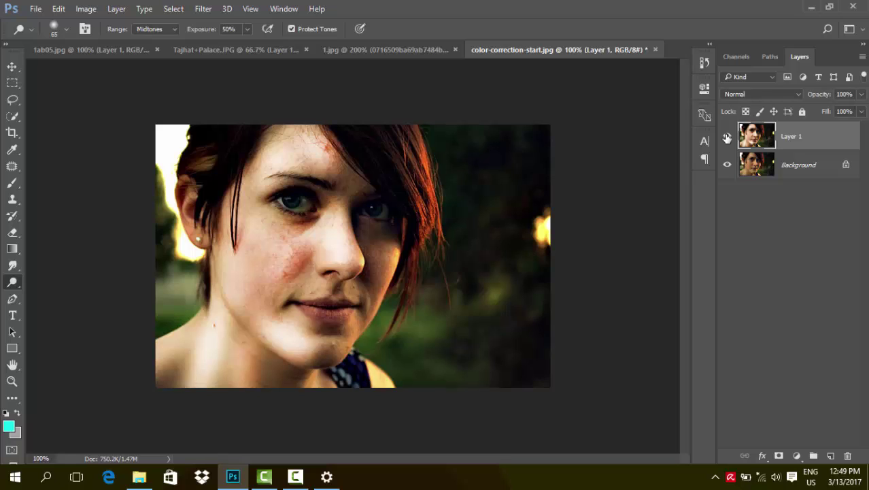
{"action": "left_click", "coordinate": [727, 137]}
Step: Replace Layer 1 with a fresh duplicate and dodge around the right eye
{"action": "key", "text": "Delete"}
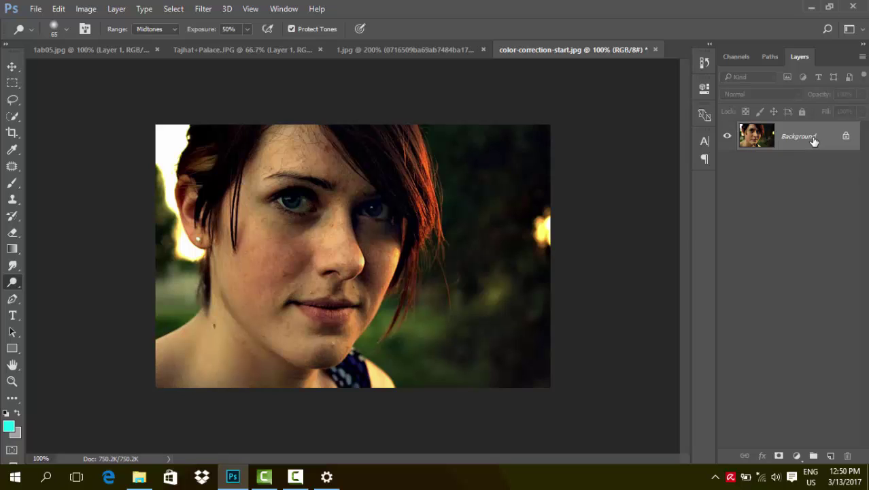
{"action": "key", "text": "ctrl+j"}
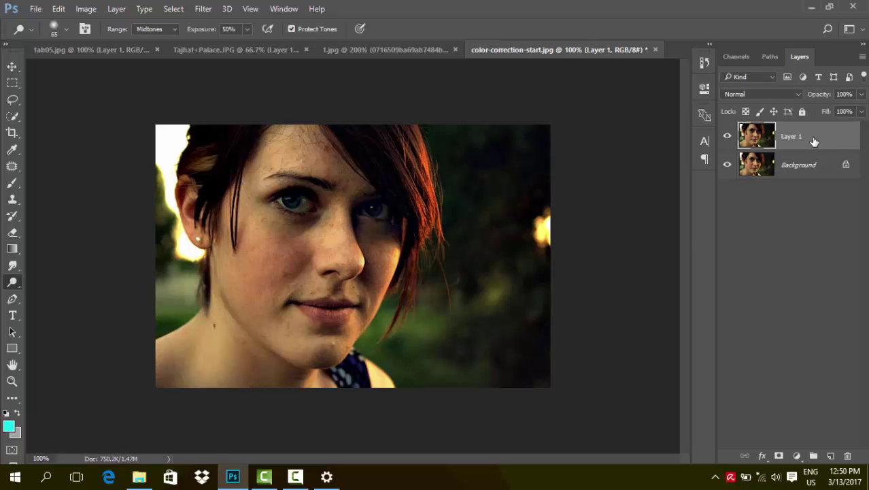
{"action": "left_click_drag", "start_coordinate": [393, 220], "coordinate": [378, 204]}
Step: With the Burn Tool, darken the forehead, cheek and nose, then discard and re-duplicate the layer
{"action": "right_click", "coordinate": [13, 282]}
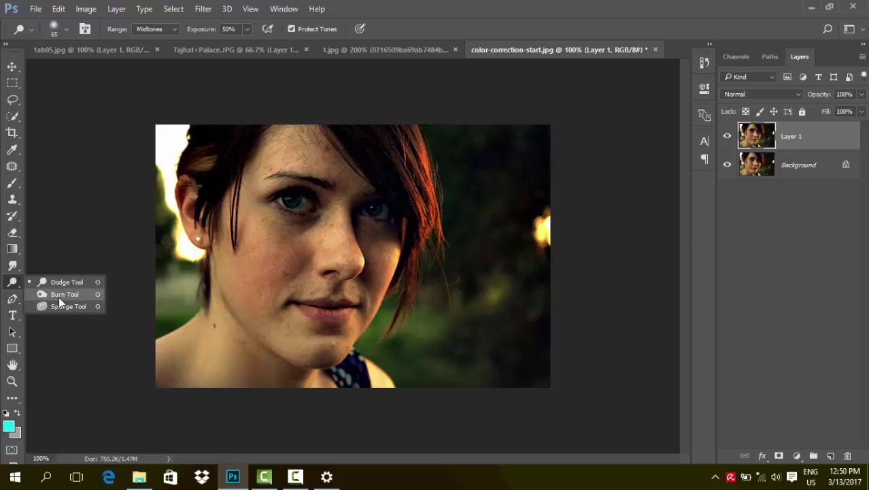
{"action": "left_click", "coordinate": [58, 293]}
{"action": "mouse_move", "coordinate": [294, 136]}
{"action": "left_mouse_down"}
{"action": "mouse_move", "coordinate": [248, 152]}
{"action": "mouse_move", "coordinate": [307, 136]}
{"action": "mouse_move", "coordinate": [330, 145]}
{"action": "mouse_move", "coordinate": [291, 140]}
{"action": "mouse_move", "coordinate": [349, 171]}
{"action": "mouse_move", "coordinate": [262, 164]}
{"action": "mouse_move", "coordinate": [330, 151]}
{"action": "left_mouse_up"}
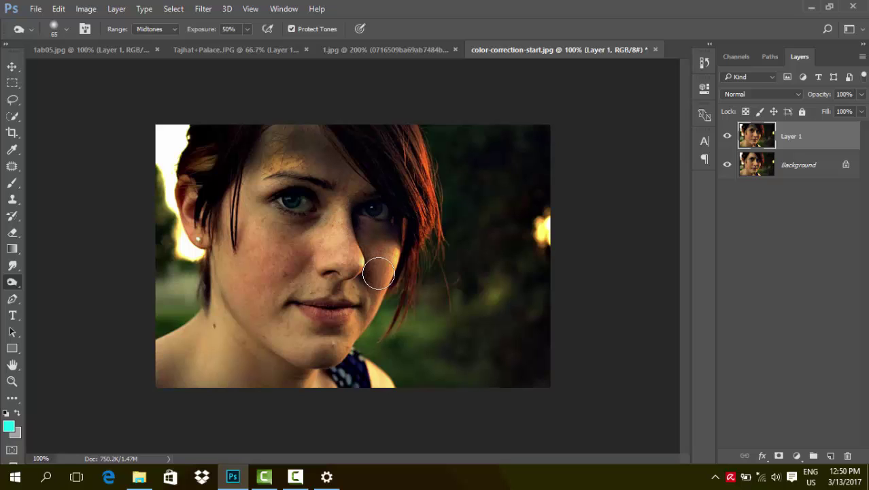
{"action": "mouse_move", "coordinate": [379, 274]}
{"action": "left_mouse_down"}
{"action": "mouse_move", "coordinate": [355, 266]}
{"action": "mouse_move", "coordinate": [382, 303]}
{"action": "mouse_move", "coordinate": [384, 258]}
{"action": "mouse_move", "coordinate": [344, 337]}
{"action": "mouse_move", "coordinate": [339, 320]}
{"action": "mouse_move", "coordinate": [344, 340]}
{"action": "left_mouse_up"}
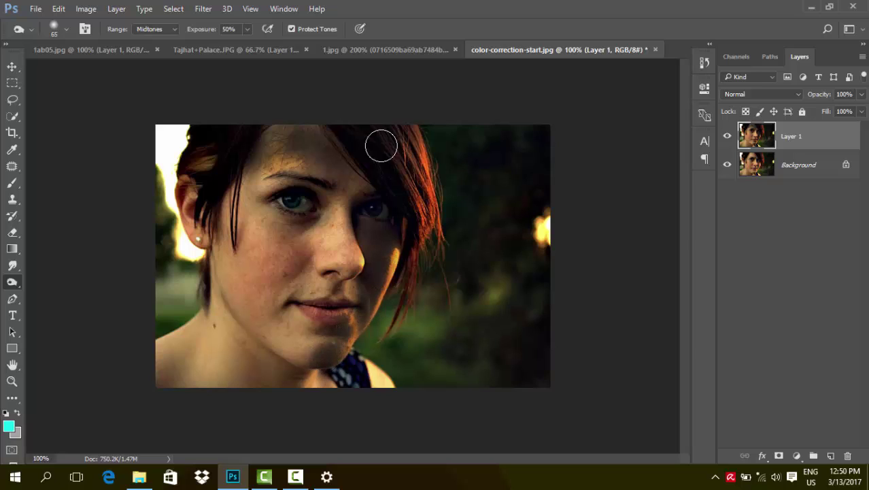
{"action": "left_click_drag", "start_coordinate": [318, 146], "coordinate": [407, 369]}
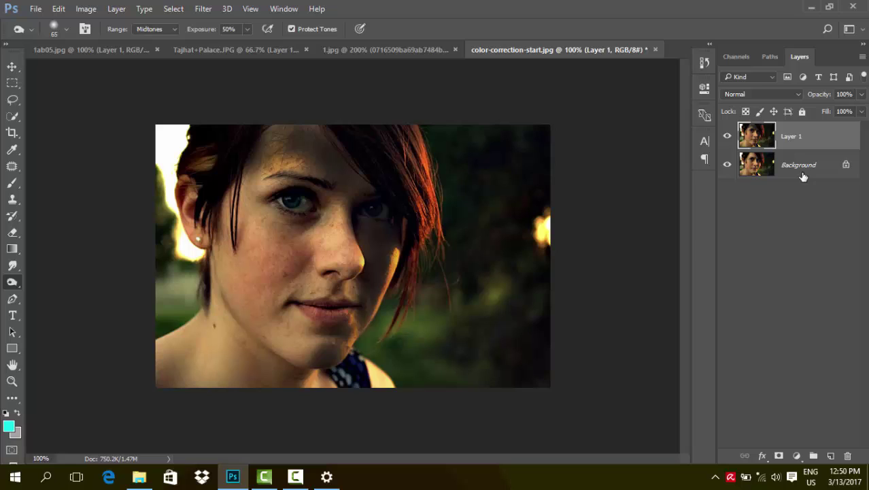
{"action": "key", "text": "Delete"}
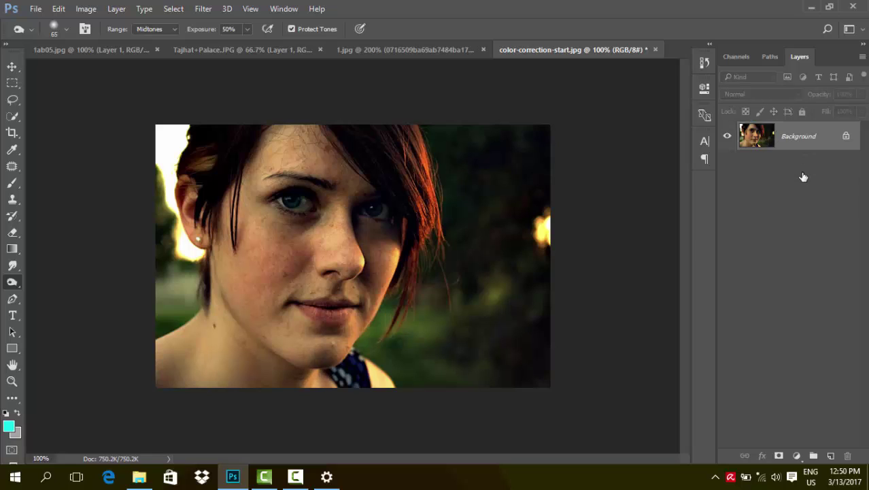
{"action": "key", "text": "ctrl+j"}
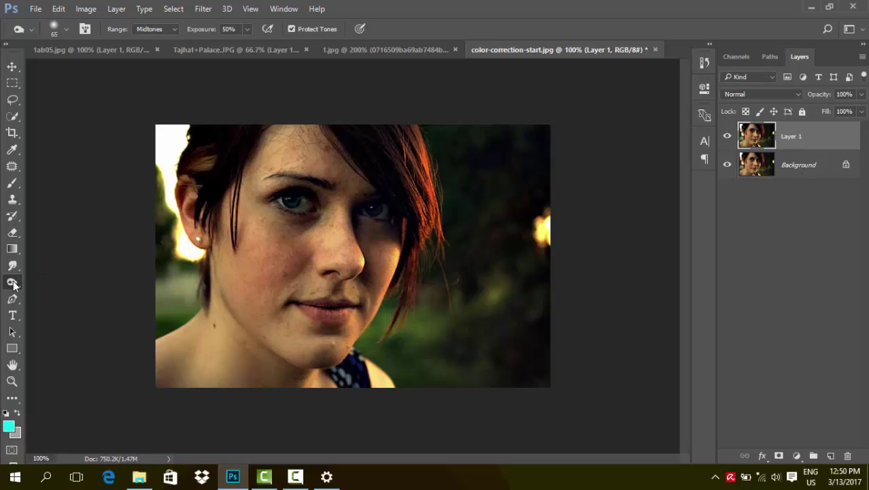
Step: Desaturate the portrait's forehead with the Sponge Tool
{"action": "left_click", "coordinate": [58, 306]}
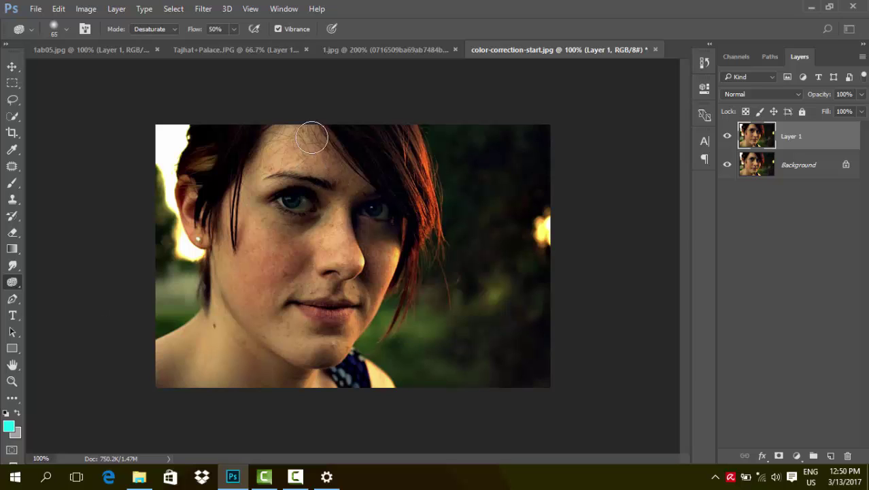
{"action": "mouse_move", "coordinate": [309, 121]}
{"action": "left_mouse_down"}
{"action": "mouse_move", "coordinate": [345, 155]}
{"action": "mouse_move", "coordinate": [273, 116]}
{"action": "mouse_move", "coordinate": [326, 150]}
{"action": "mouse_move", "coordinate": [278, 134]}
{"action": "mouse_move", "coordinate": [240, 156]}
{"action": "mouse_move", "coordinate": [235, 187]}
{"action": "mouse_move", "coordinate": [315, 120]}
{"action": "mouse_move", "coordinate": [254, 181]}
{"action": "left_mouse_up"}
Step: Switch the Sponge to Saturate, boost the forehead colour, then undo it
{"action": "left_click", "coordinate": [175, 28]}
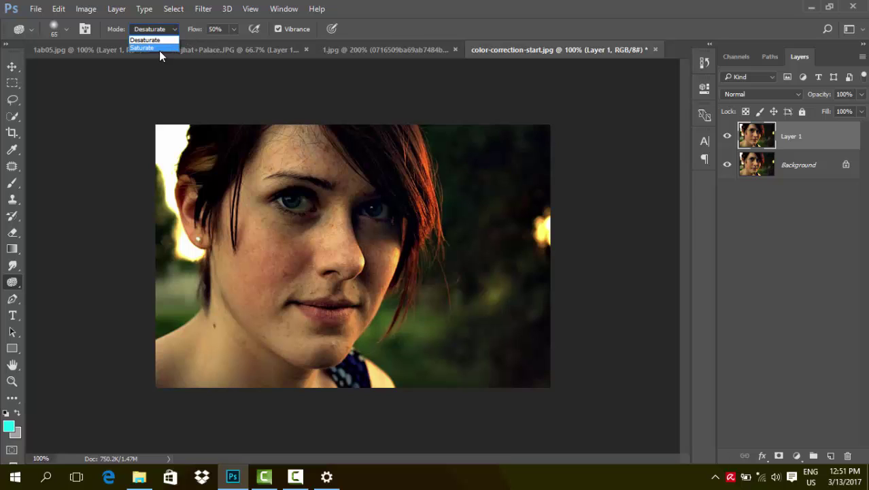
{"action": "left_click_drag", "start_coordinate": [269, 130], "coordinate": [344, 164]}
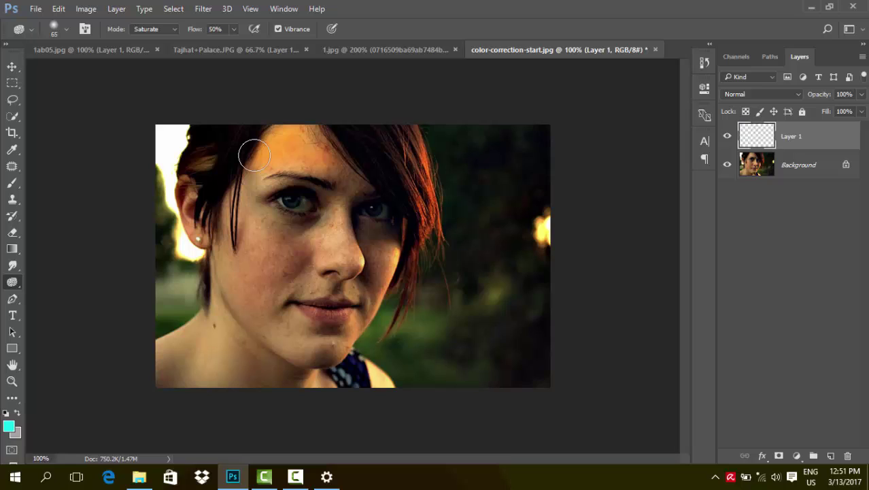
{"action": "key", "text": "ctrl+alt+z"}
{"action": "key", "text": "ctrl+alt+z"}
{"action": "key", "text": "ctrl+alt+z"}
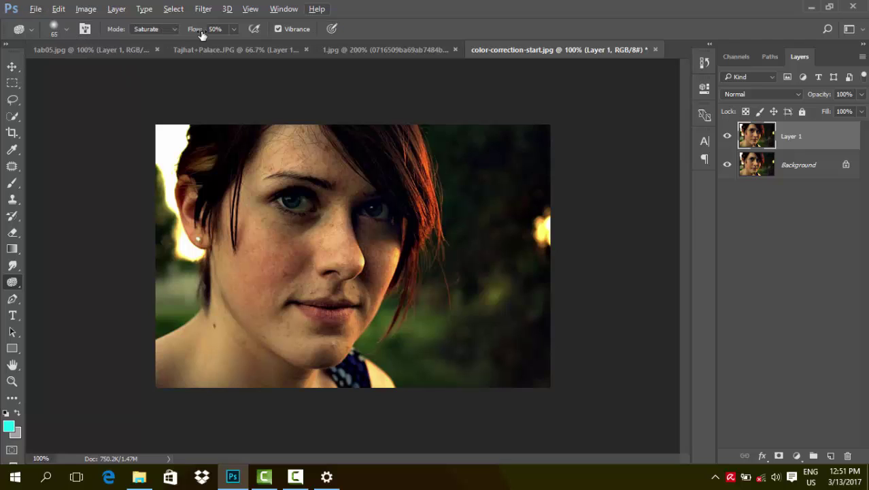
Step: Set Sponge flow to 12% and size 40, compare Layer 1, then minimise Photoshop
{"action": "left_click_drag", "start_coordinate": [202, 34], "coordinate": [181, 34]}
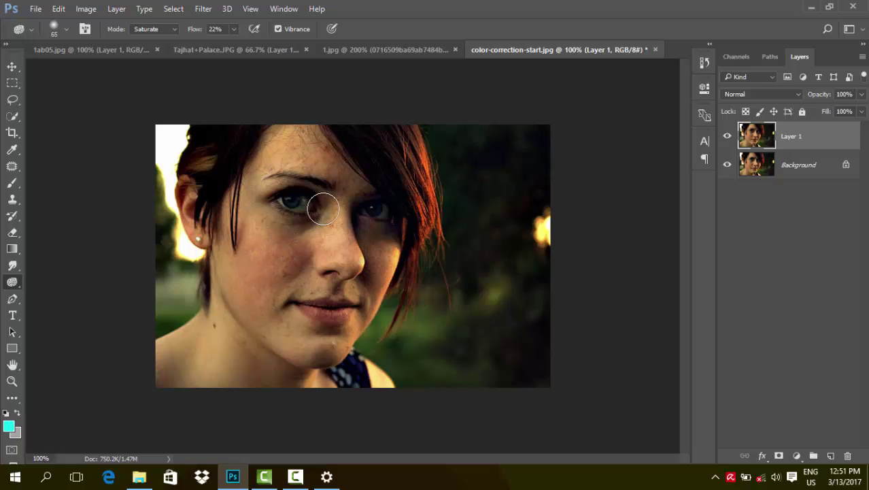
{"action": "key", "text": "bracketleft"}
{"action": "key", "text": "bracketleft"}
{"action": "key", "text": "bracketleft"}
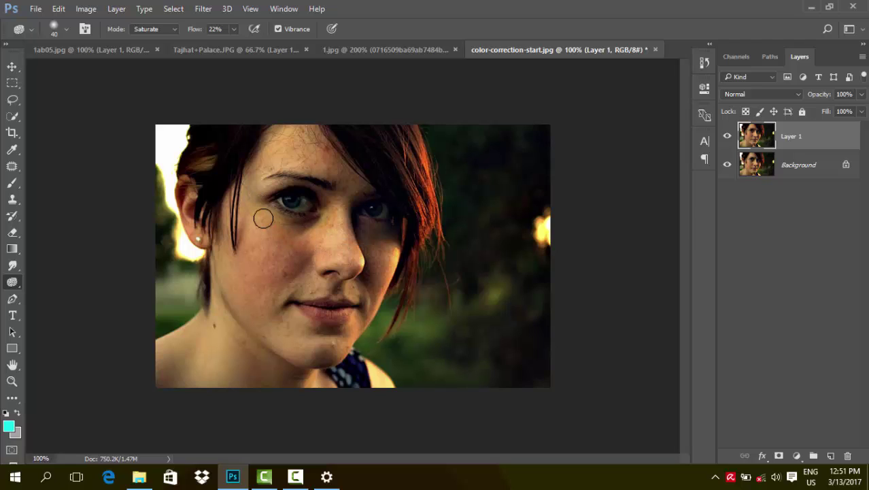
{"action": "left_click_drag", "start_coordinate": [193, 29], "coordinate": [186, 29]}
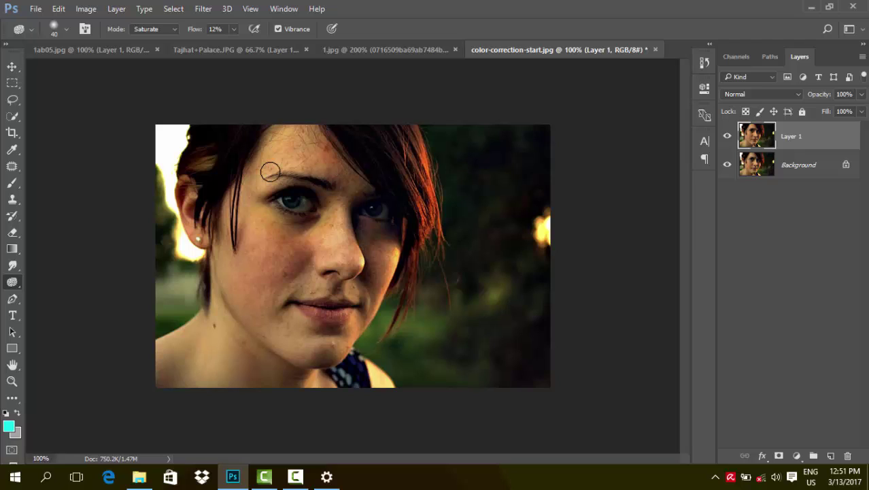
{"action": "left_click", "coordinate": [727, 137]}
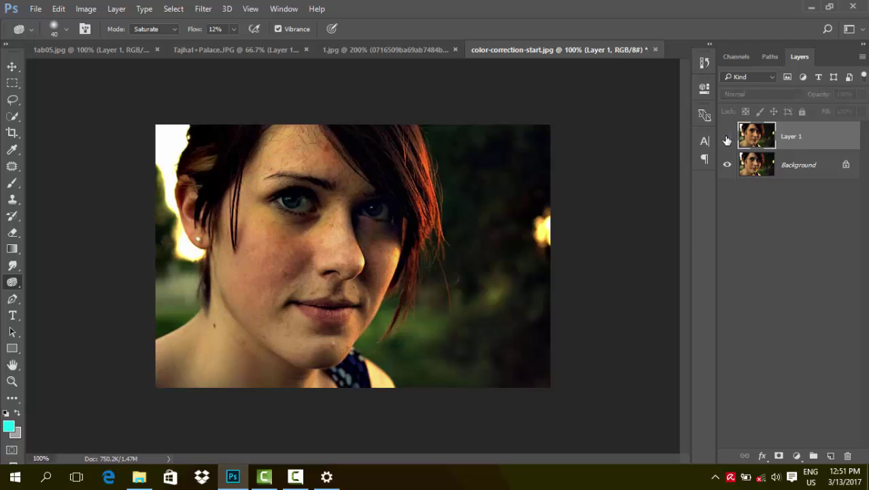
{"action": "left_click", "coordinate": [727, 136]}
{"action": "left_click", "coordinate": [727, 137]}
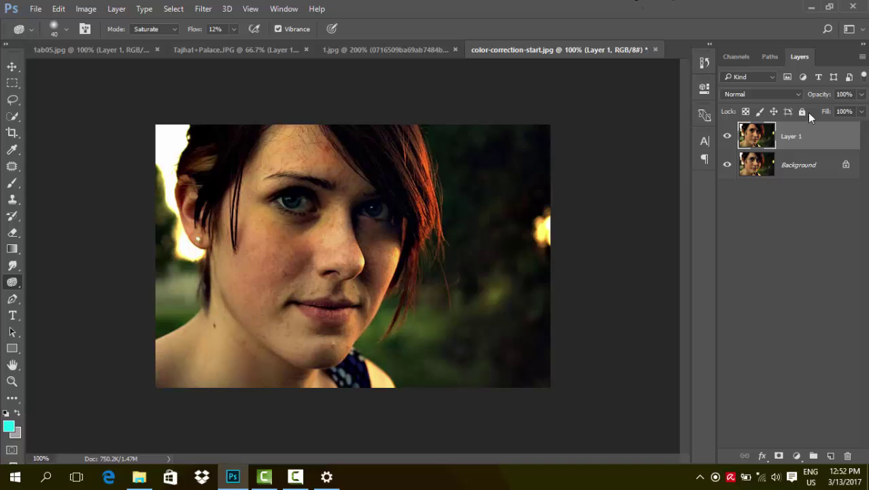
{"action": "left_click", "coordinate": [235, 478]}
{"action": "left_click", "coordinate": [295, 477]}
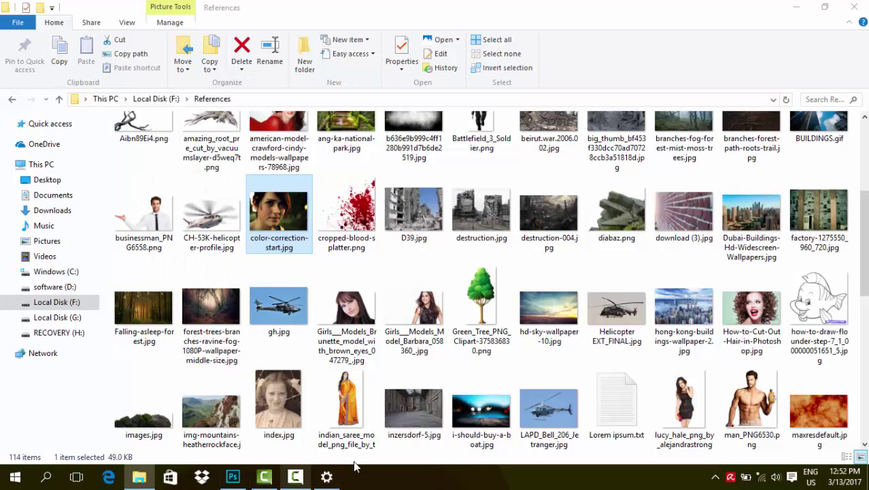